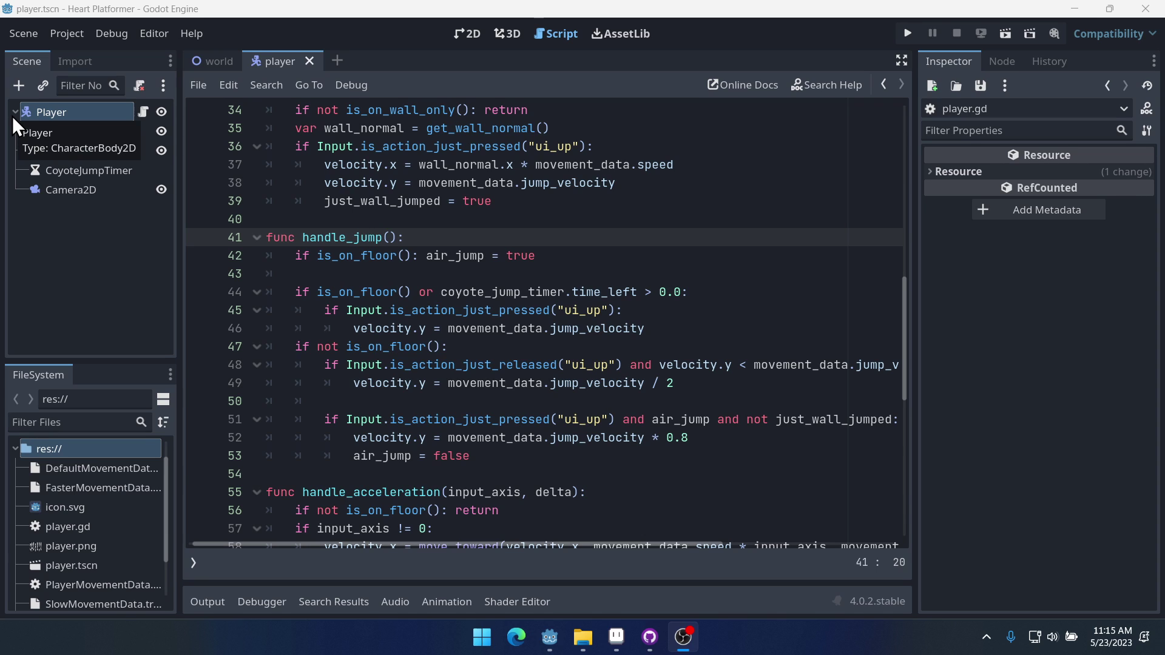
# Step: Show the world level in the 2D view, panned into place with a wider viewport
pyautogui.click(480, 33)
pyautogui.moveTo(738, 337); pyautogui.dragTo(661, 337, button='middle')
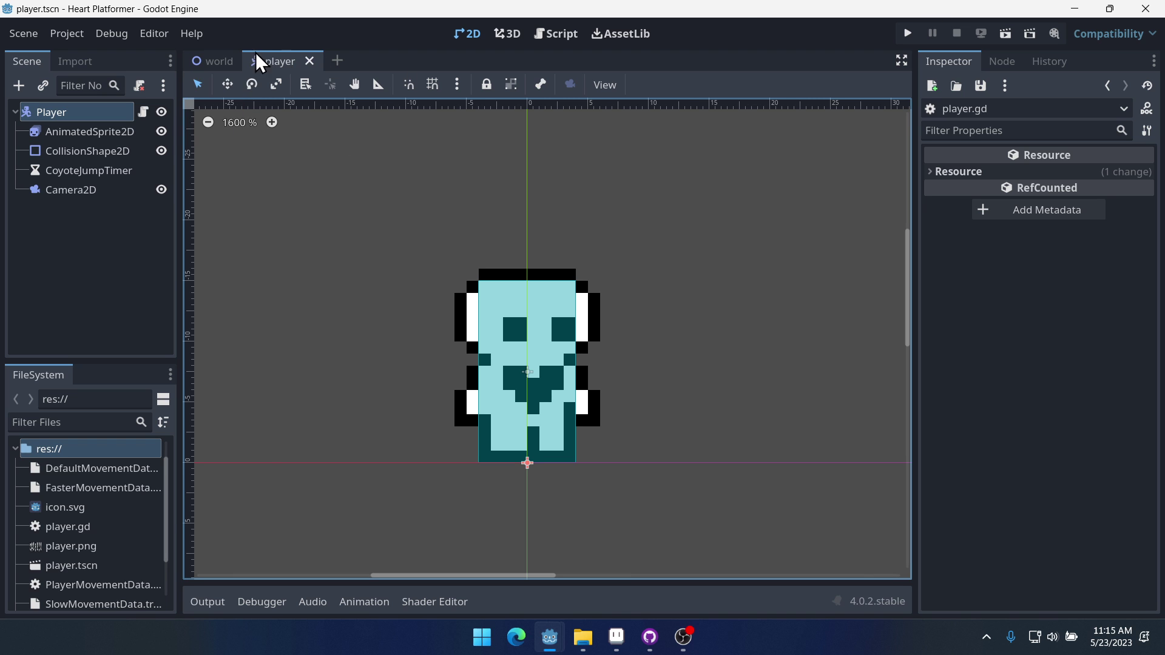
pyautogui.click(210, 61)
pyautogui.moveTo(647, 226); pyautogui.dragTo(586, 361, button='middle')
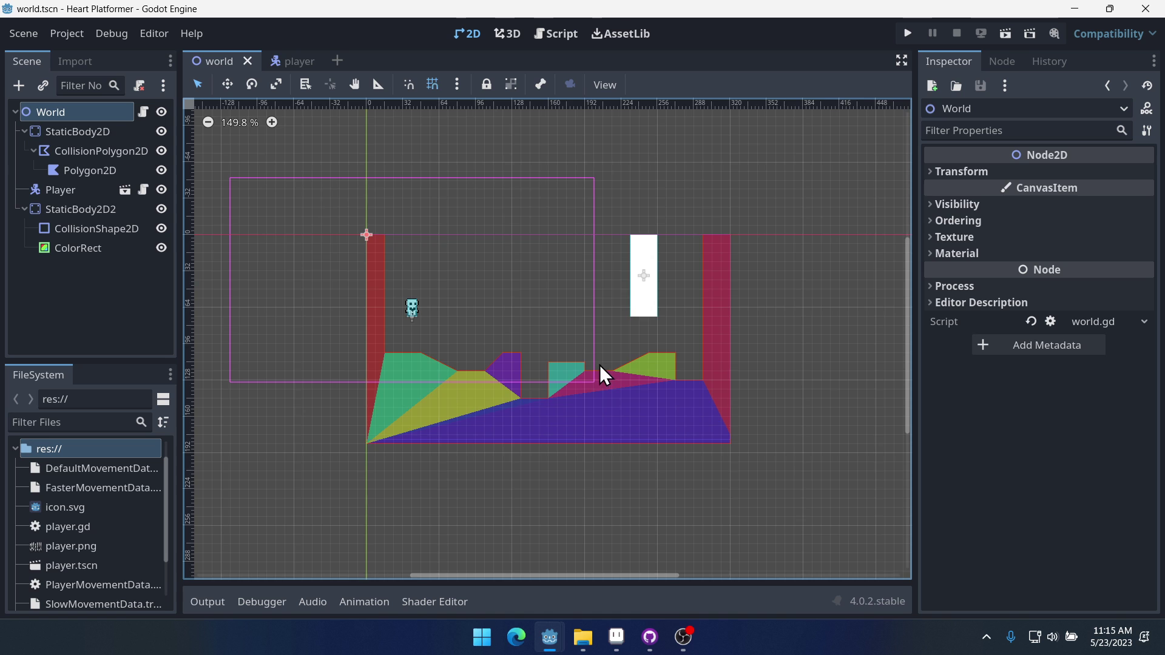
pyautogui.scroll(2, 547, 343)
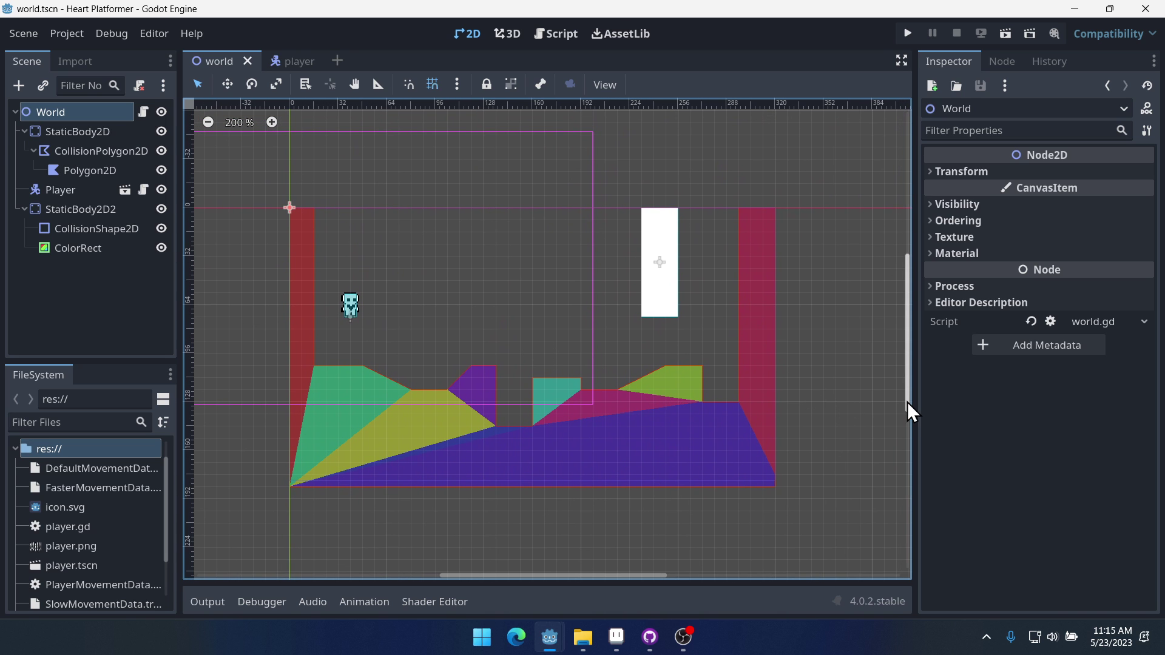
pyautogui.moveTo(916, 407); pyautogui.dragTo(976, 407)
pyautogui.moveTo(556, 374); pyautogui.dragTo(625, 384, button='middle')
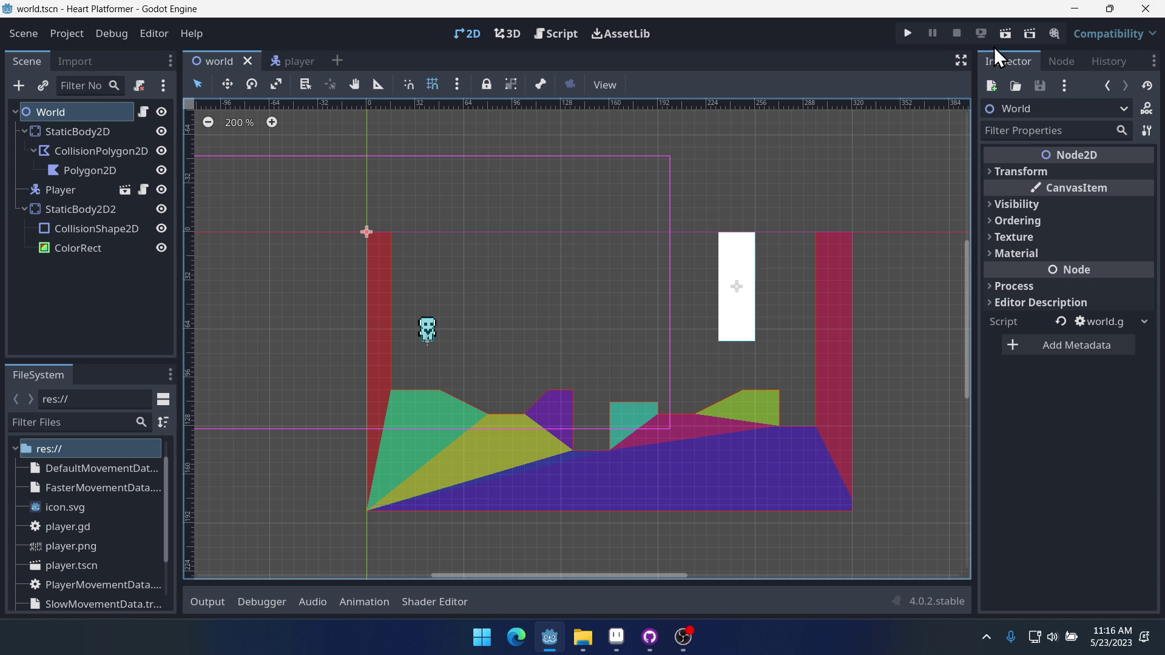
# Step: Run the game and walk the player left and right to watch the camera follow
pyautogui.click(907, 34)
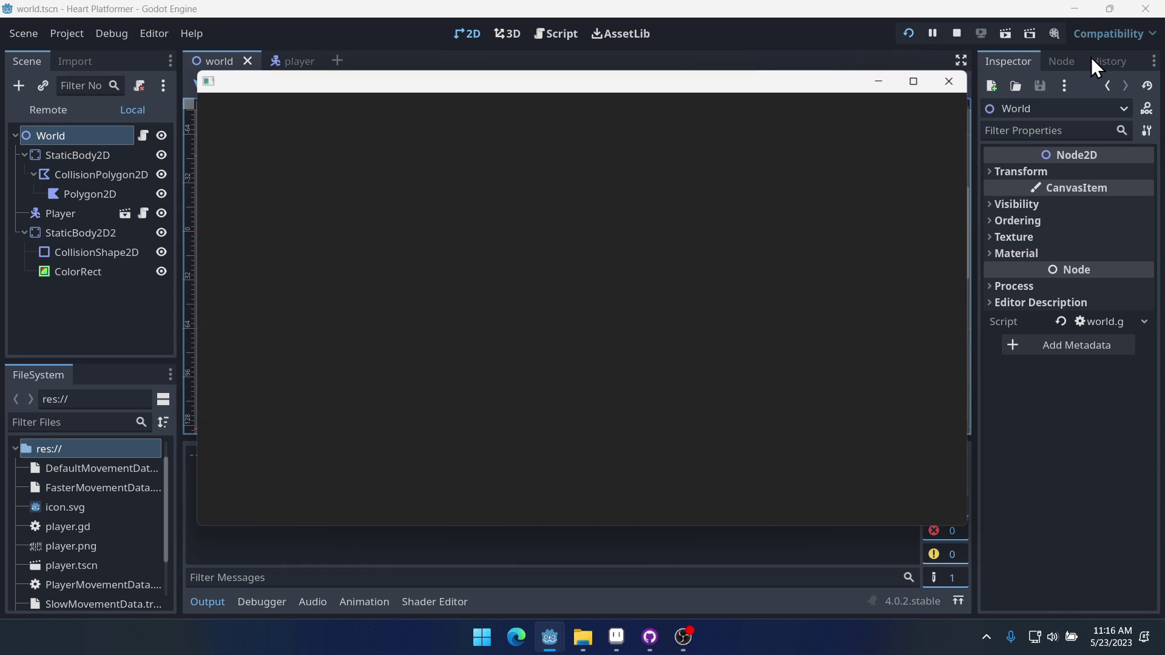
pyautogui.press('Right')
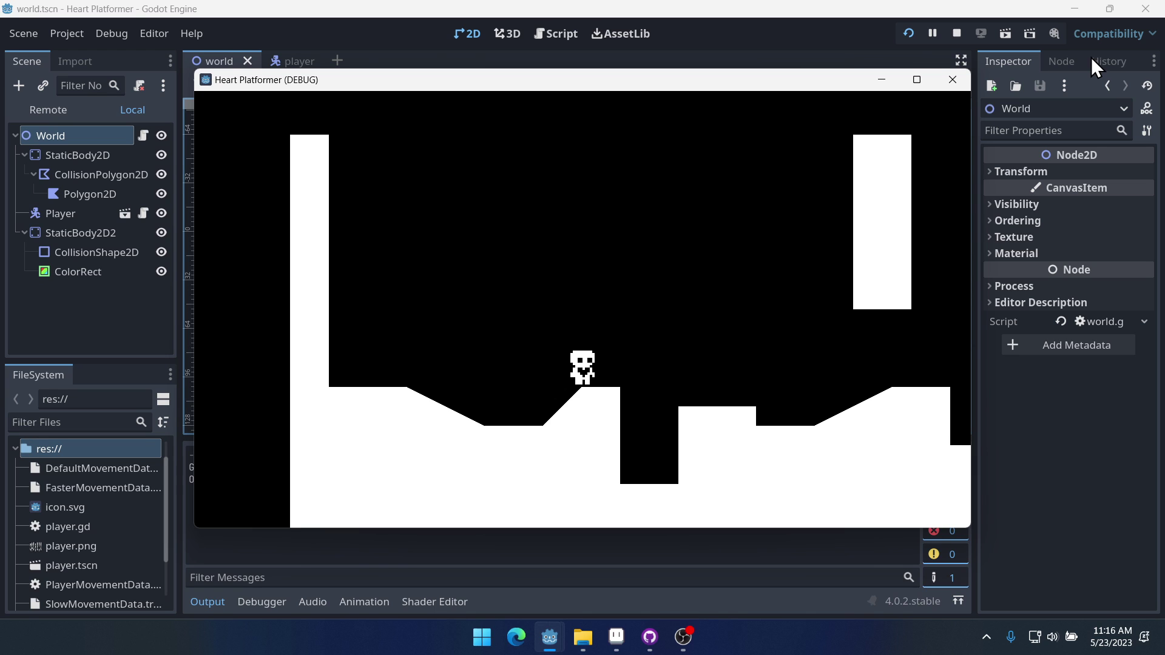
pyautogui.press('space')
pyautogui.press('Left')
pyautogui.press('Right')
pyautogui.press('Right')
pyautogui.press('Left')
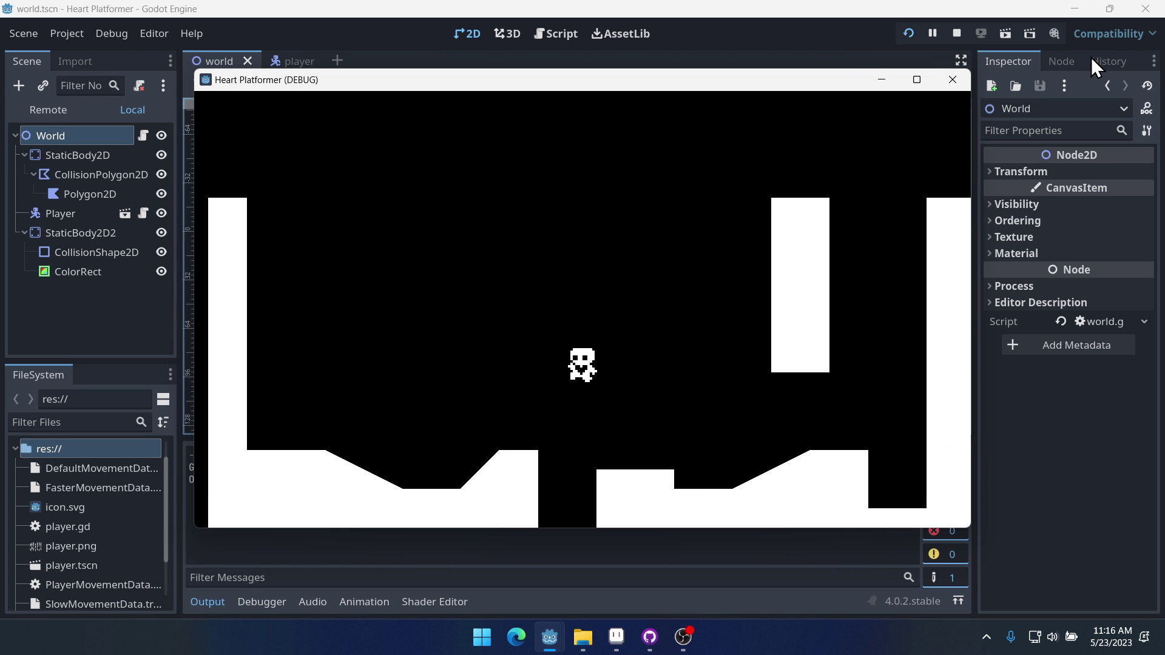
pyautogui.press('Right')
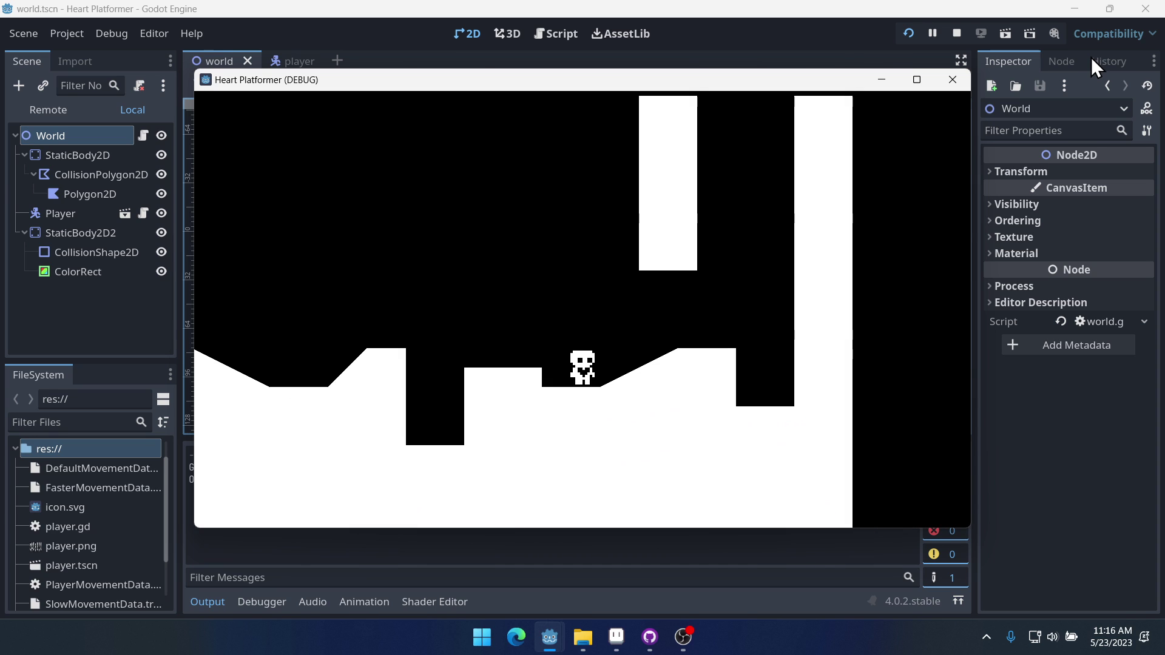
# Step: Jump the player onto higher platforms and walk it back and forth onto a slope
pyautogui.press('Left')
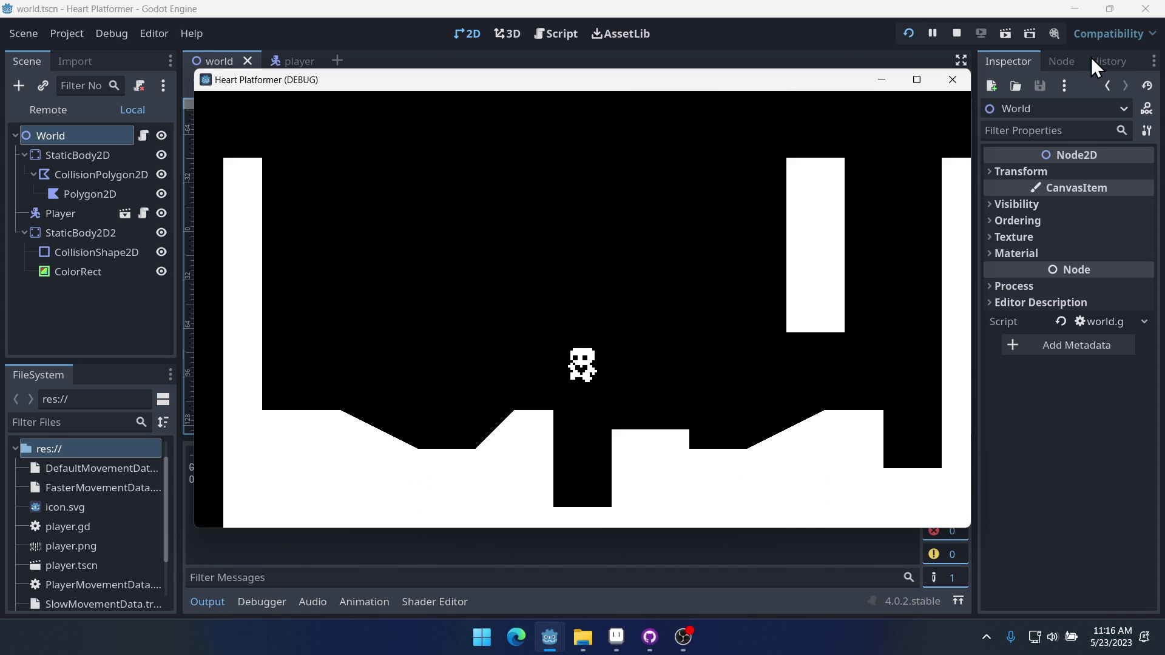
pyautogui.press('space')
pyautogui.press('Left')
pyautogui.press('space')
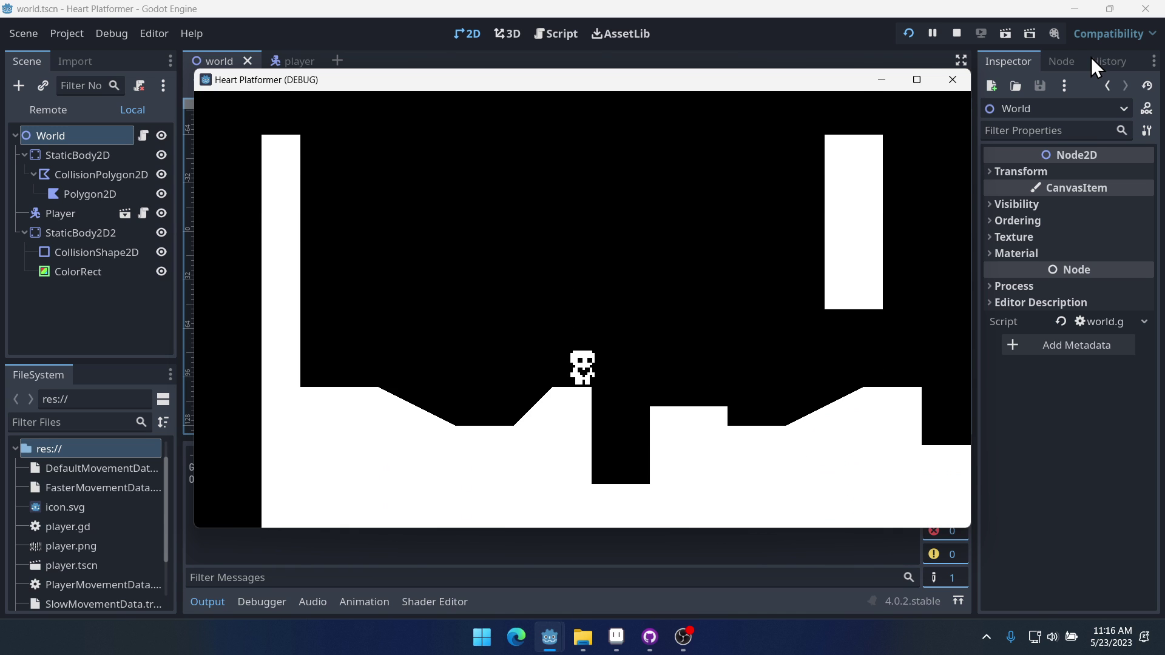
pyautogui.press('Left')
pyautogui.press('Right')
pyautogui.press('space')
pyautogui.press('Left')
pyautogui.press('Right')
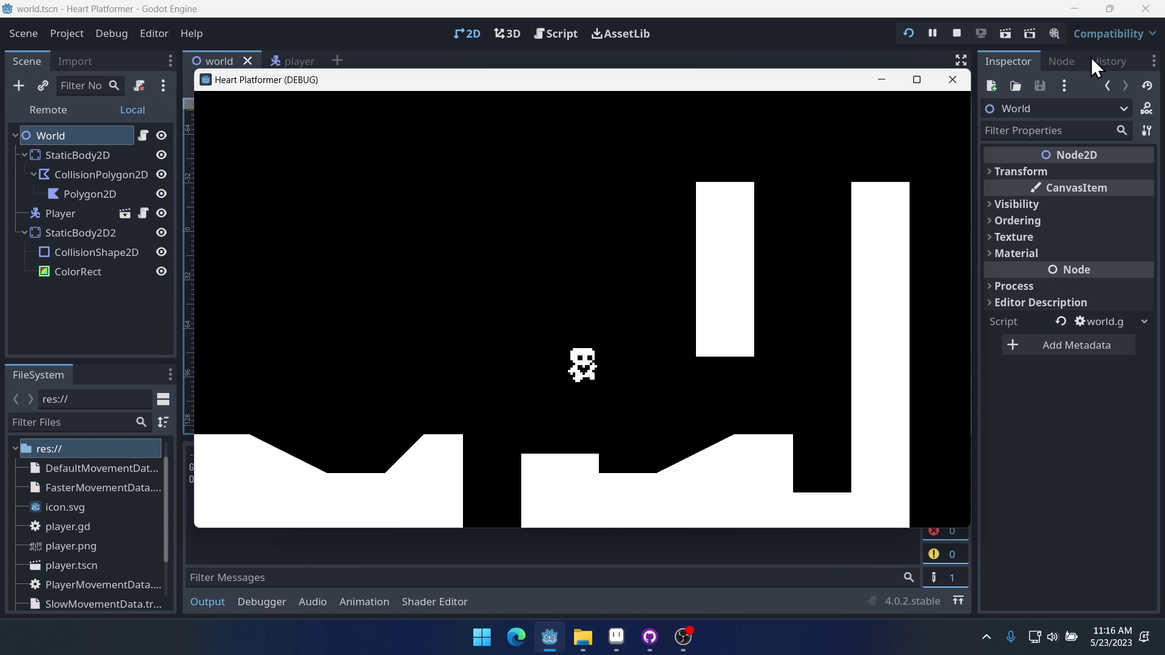
pyautogui.press('Right')
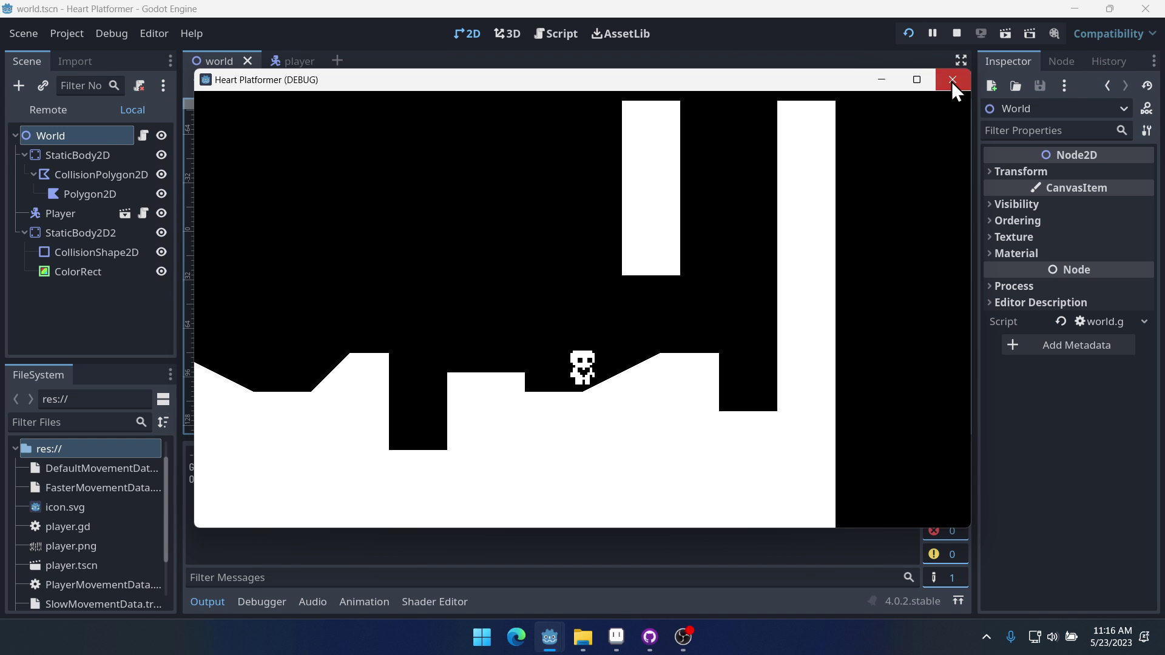
# Step: Close the running game and open the player scene's script
pyautogui.click(952, 81)
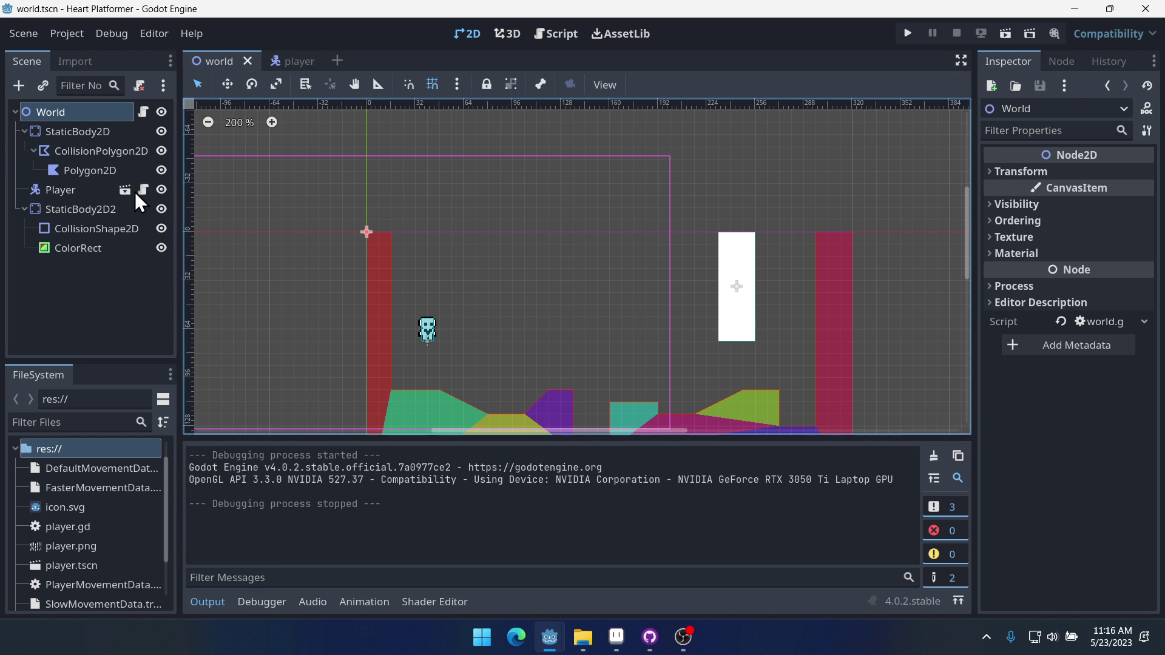
pyautogui.click(291, 68)
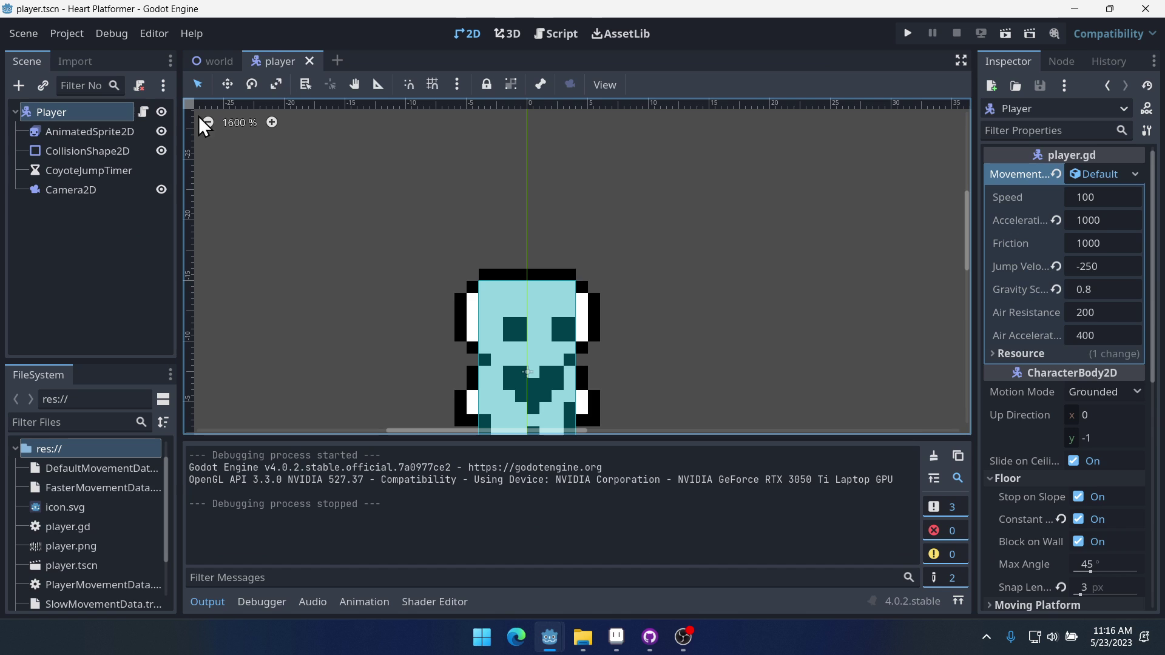
pyautogui.click(144, 112)
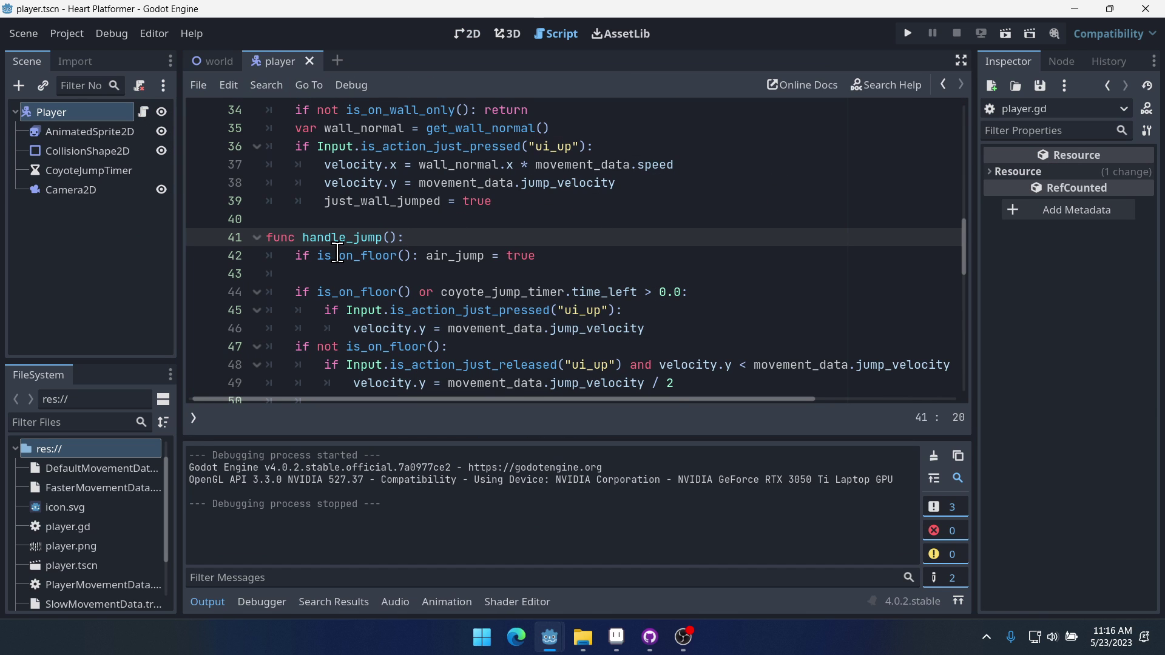
pyautogui.scroll(-2, 338, 255)
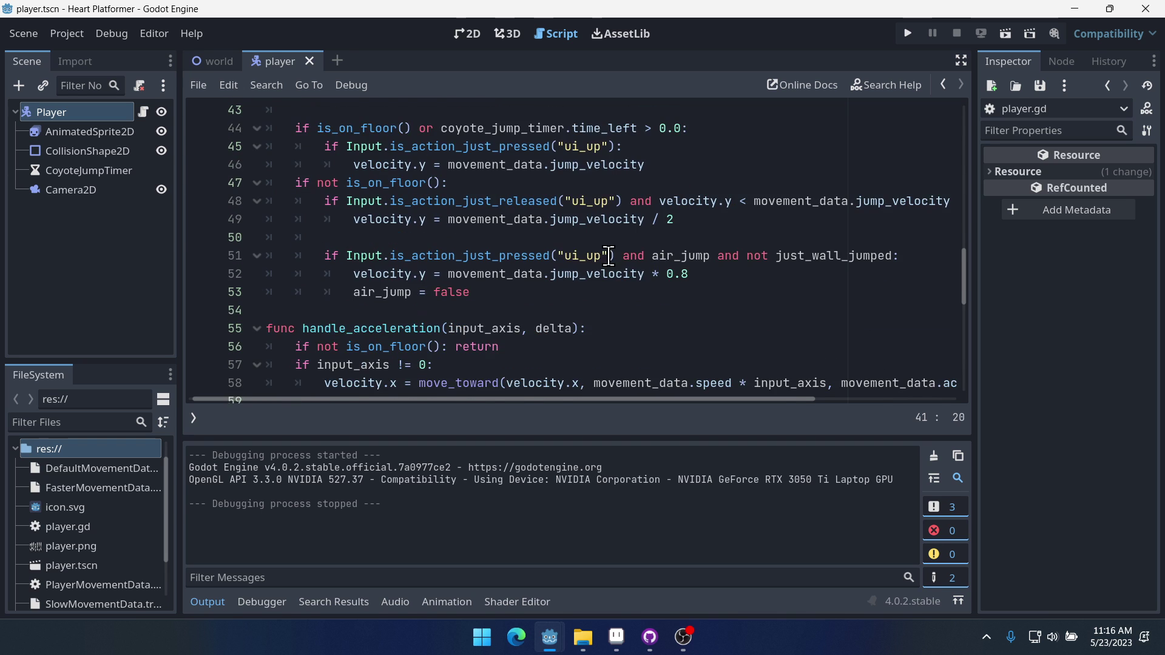
# Step: Hide the output log and review the coyote-timer and not-on-floor conditions on lines 44–47
pyautogui.doubleClick(342, 184)
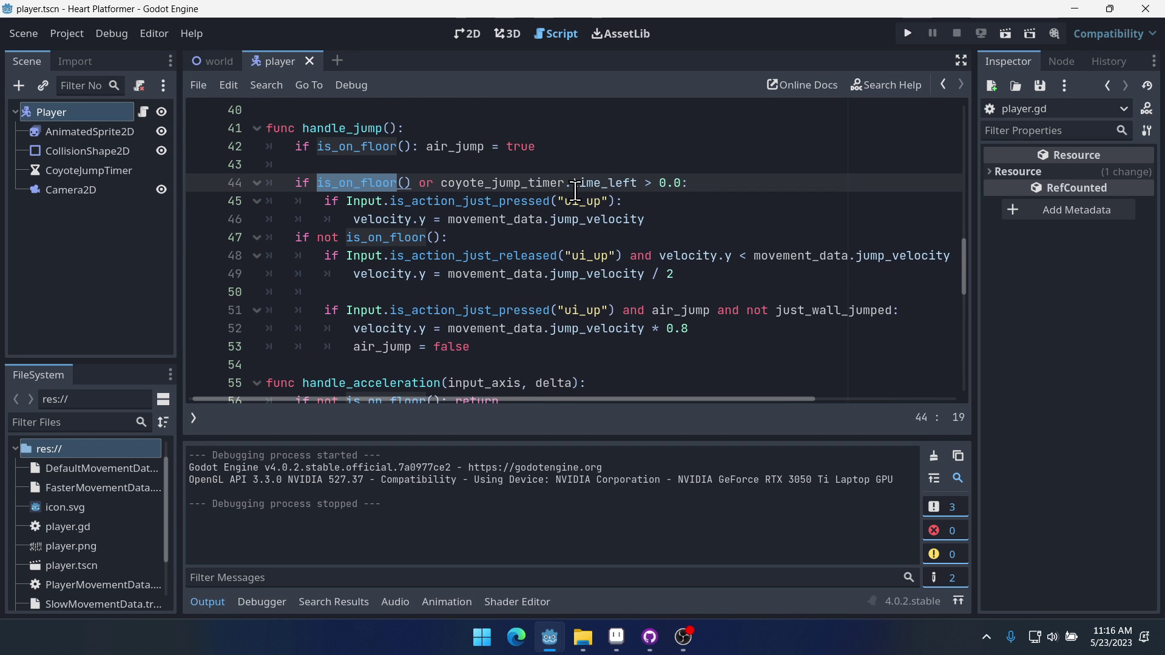
pyautogui.moveTo(682, 184); pyautogui.dragTo(443, 187)
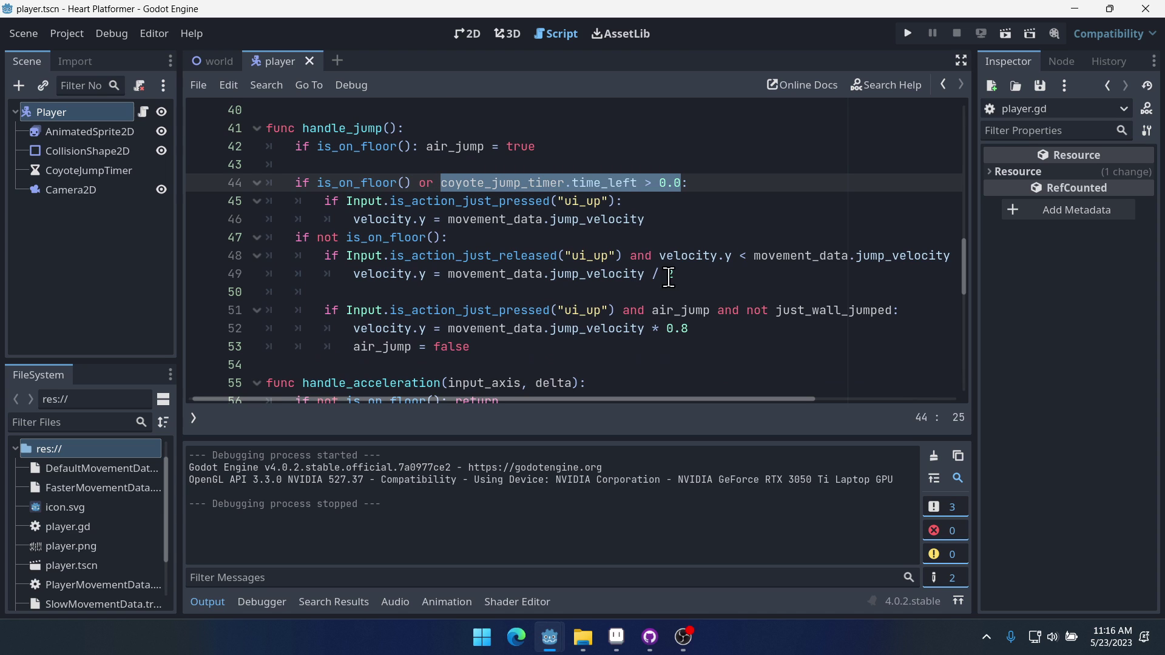
pyautogui.click(196, 603)
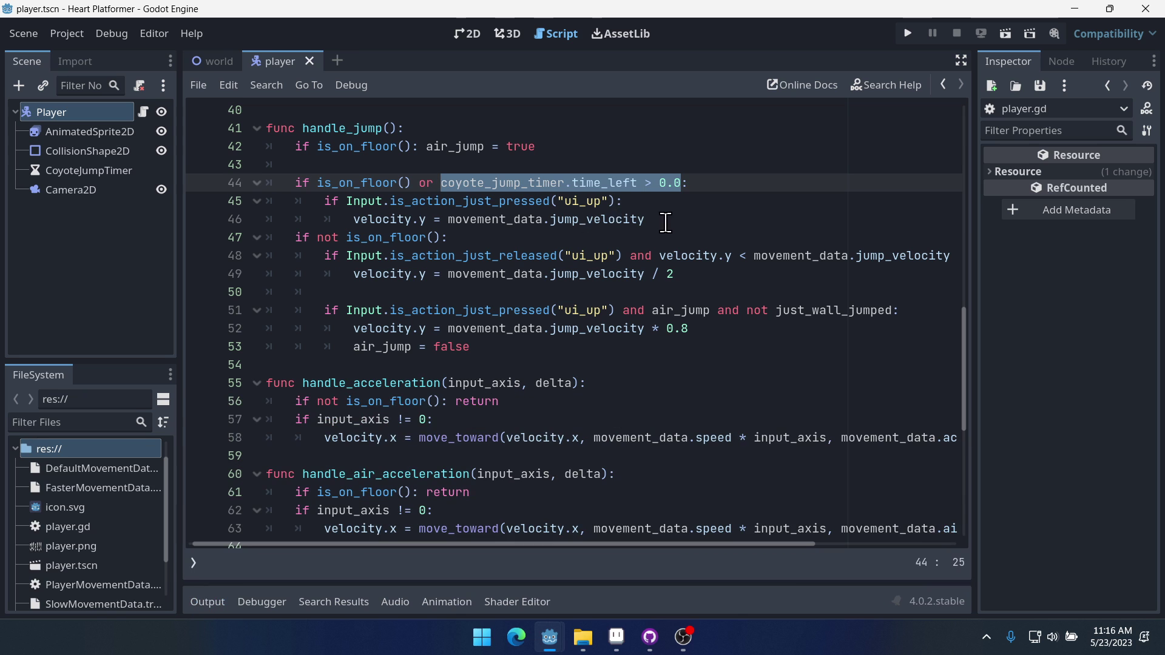
pyautogui.click(664, 202)
pyautogui.hotkey('shift', 'Down')
pyautogui.hotkey('shift', 'Up')
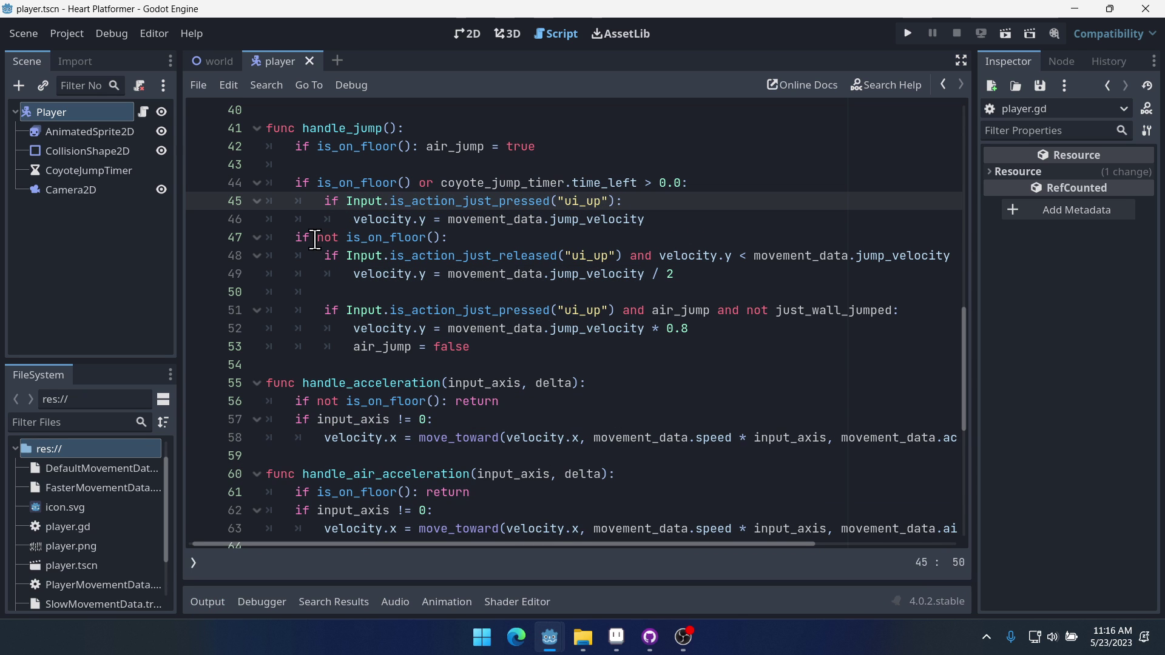
pyautogui.moveTo(294, 241); pyautogui.dragTo(458, 239)
pyautogui.click(543, 275)
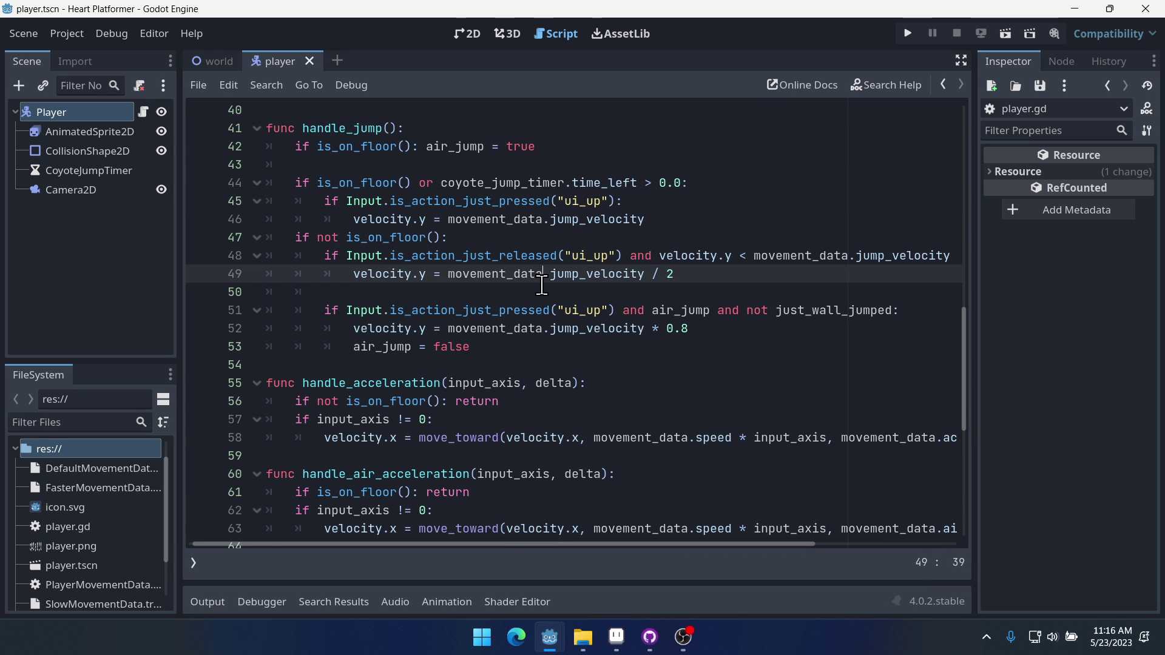
# Step: Widen the code area and review the double-jump block on lines 48–53
pyautogui.moveTo(973, 337); pyautogui.dragTo(1119, 331)
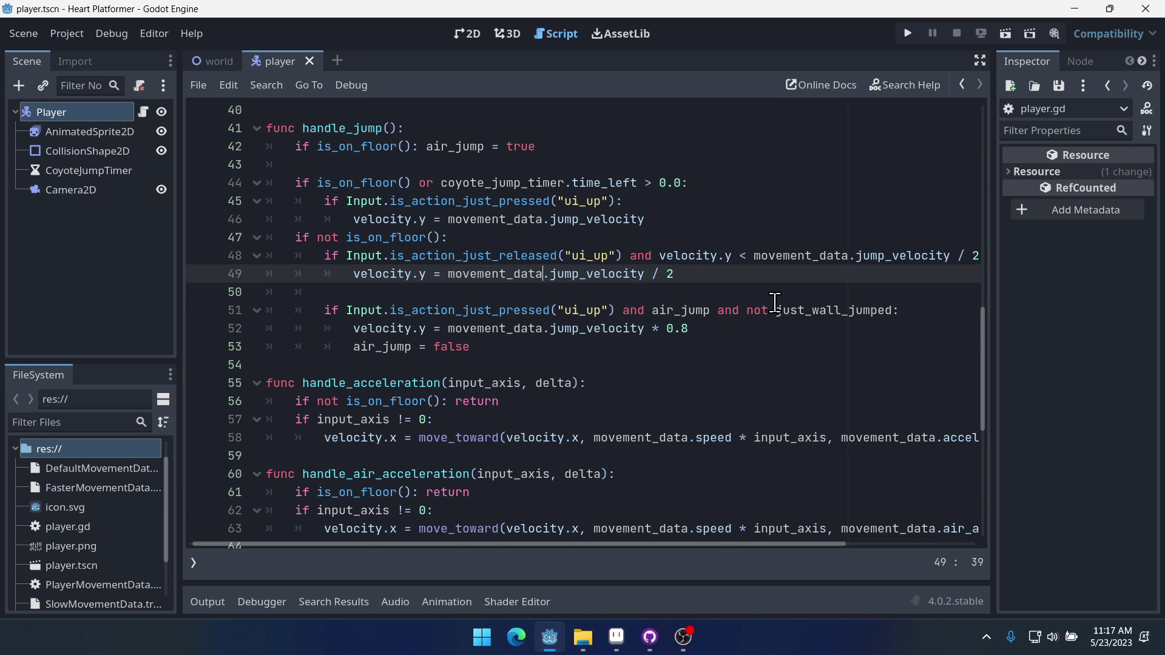
pyautogui.moveTo(776, 311); pyautogui.dragTo(329, 314)
pyautogui.click(497, 312)
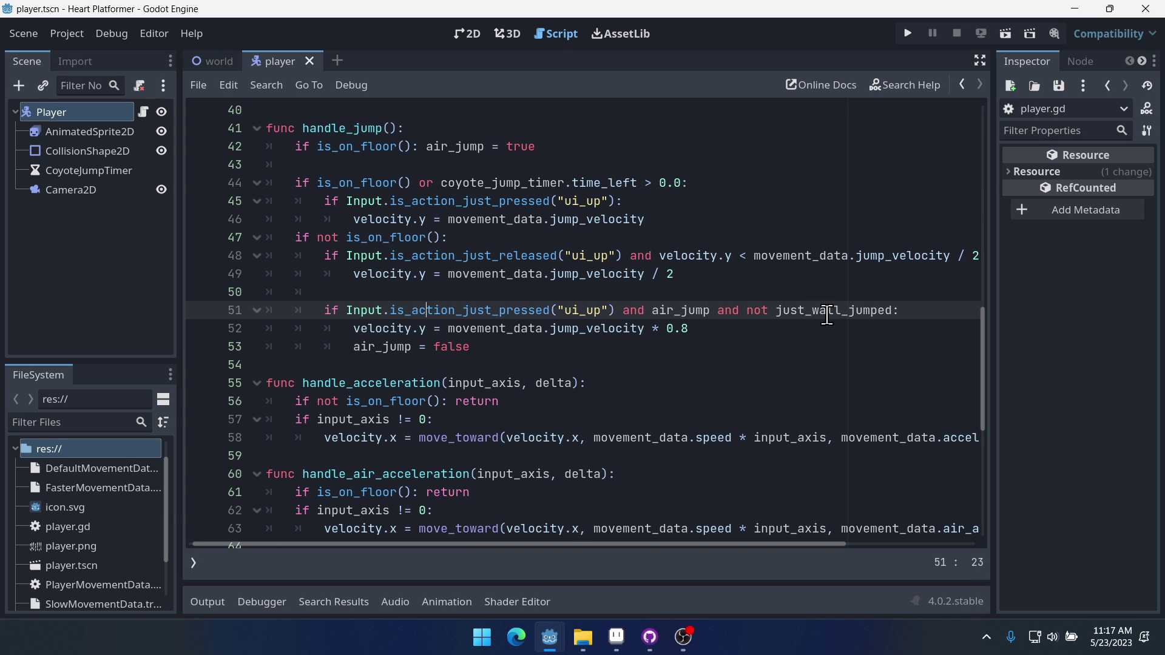
pyautogui.doubleClick(464, 257)
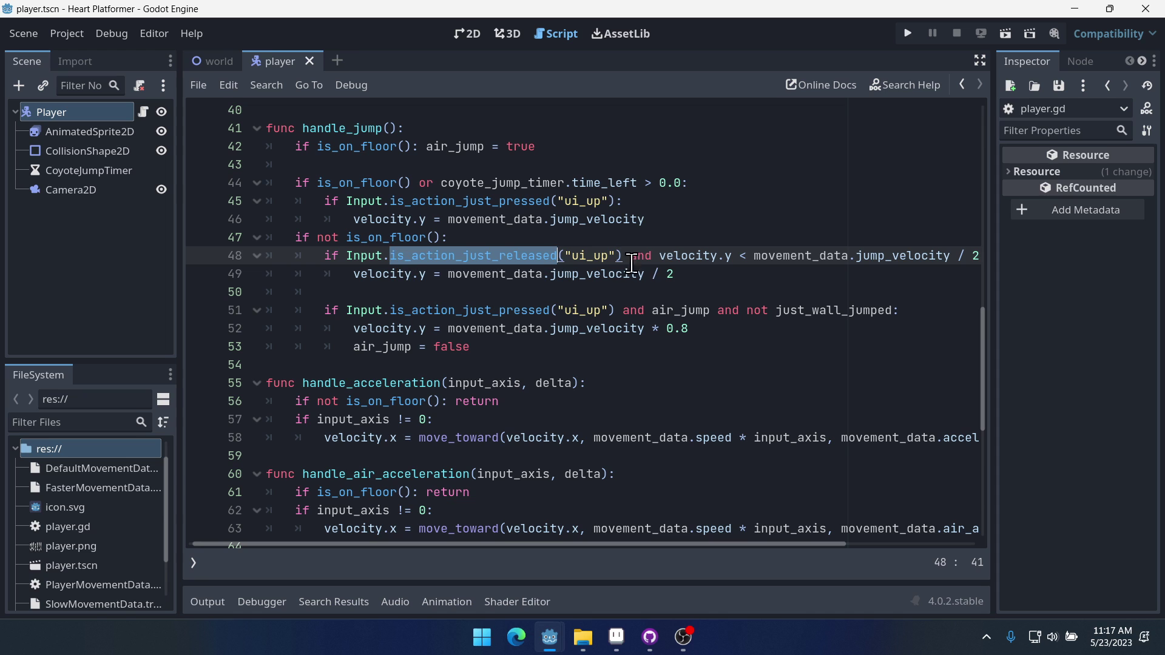
pyautogui.click(656, 313)
pyautogui.click(711, 310)
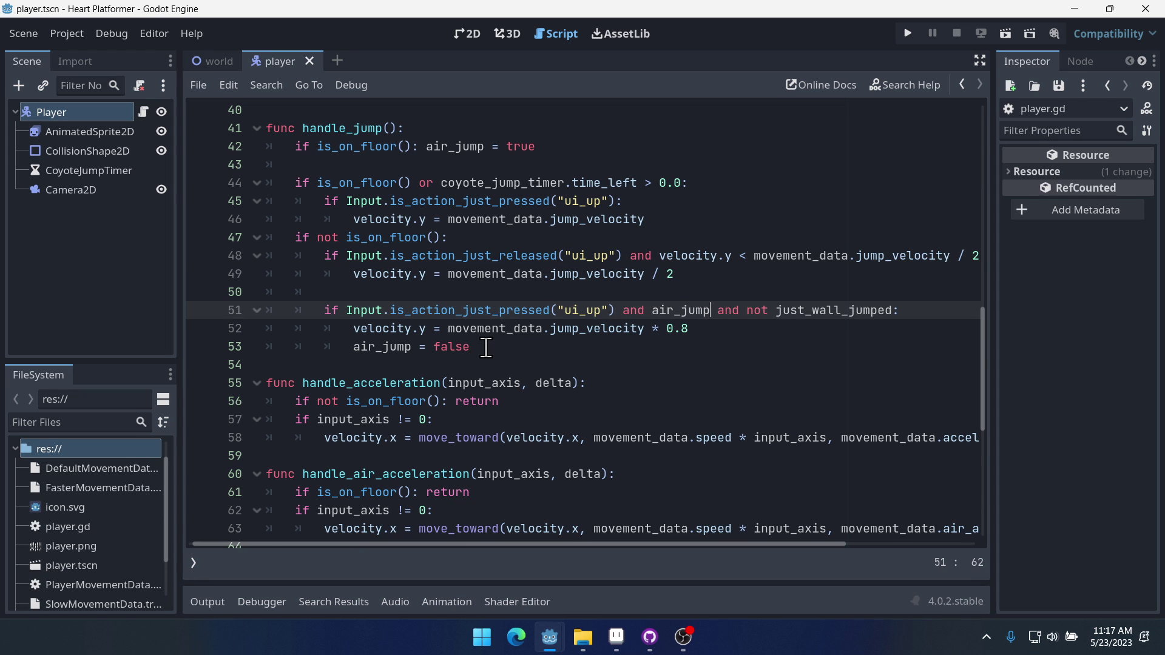
pyautogui.moveTo(479, 347); pyautogui.dragTo(326, 306)
pyautogui.click(443, 290)
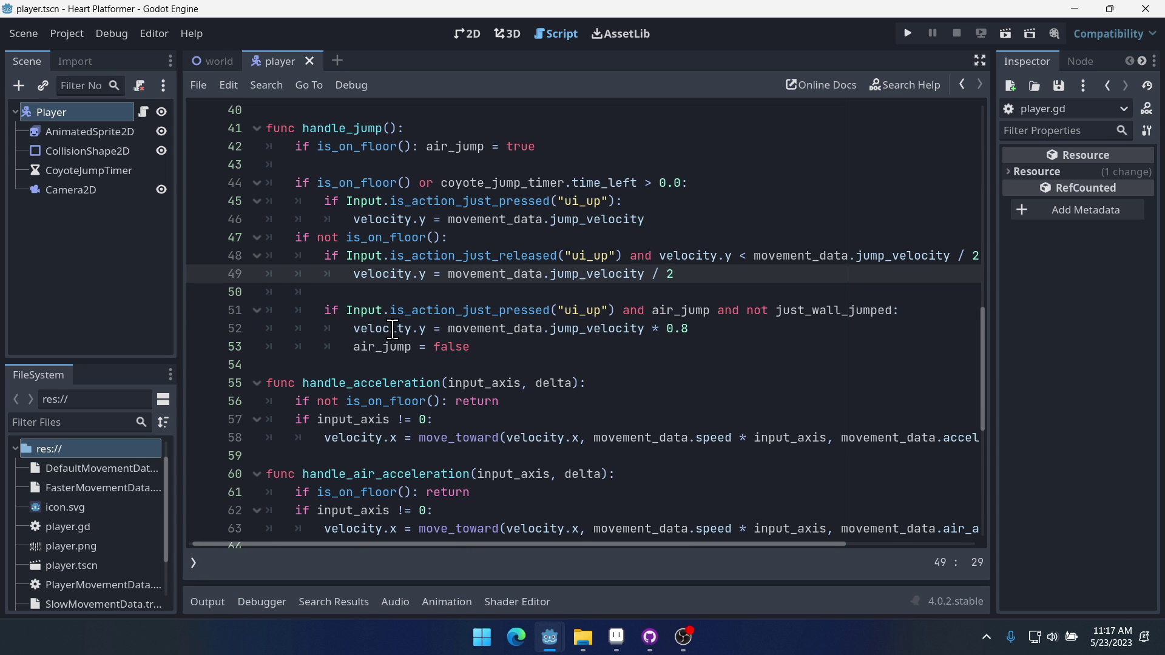
pyautogui.moveTo(482, 347)
pyautogui.mouseDown()
pyautogui.moveTo(324, 320)
pyautogui.moveTo(325, 310)
pyautogui.mouseUp()
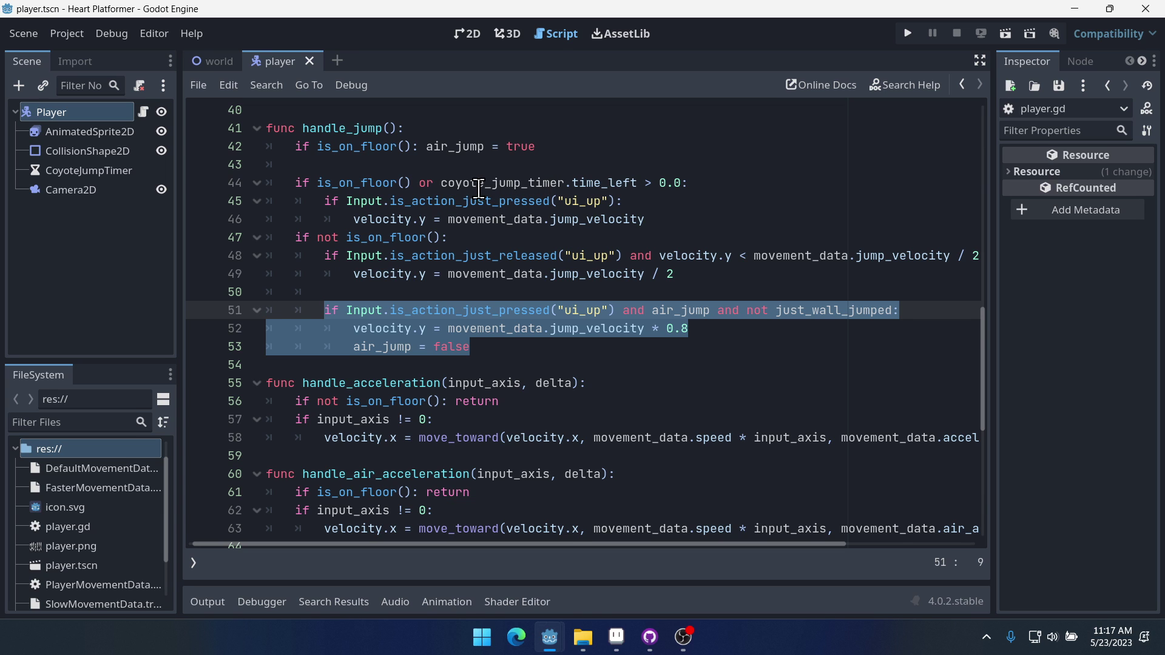
# Step: Walk through the coyote timer condition on line 44 and the jump velocity on line 46
pyautogui.moveTo(442, 183); pyautogui.dragTo(679, 183)
pyautogui.press('Down')
pyautogui.press('Down')
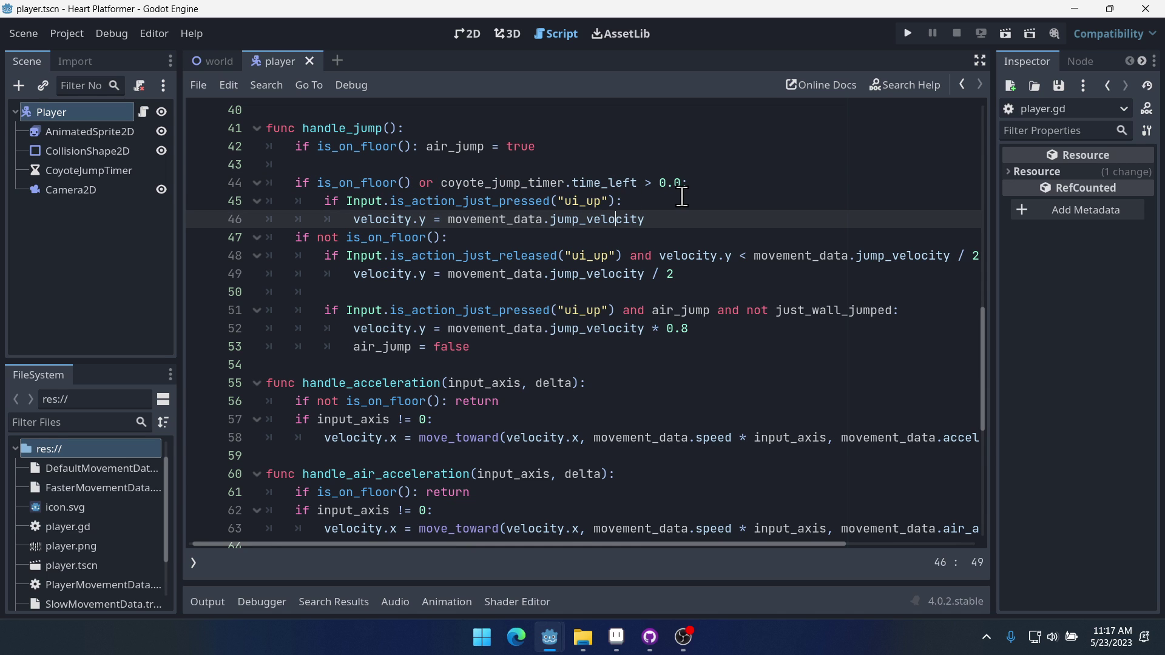
pyautogui.moveTo(681, 182); pyautogui.dragTo(440, 183)
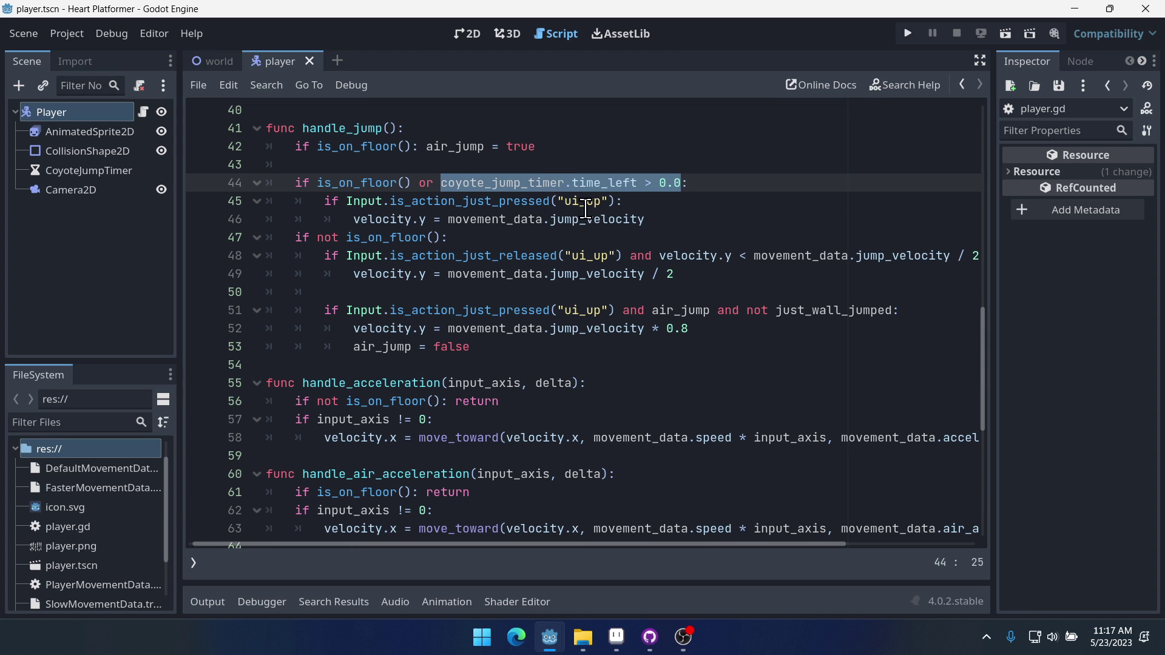
pyautogui.doubleClick(366, 219)
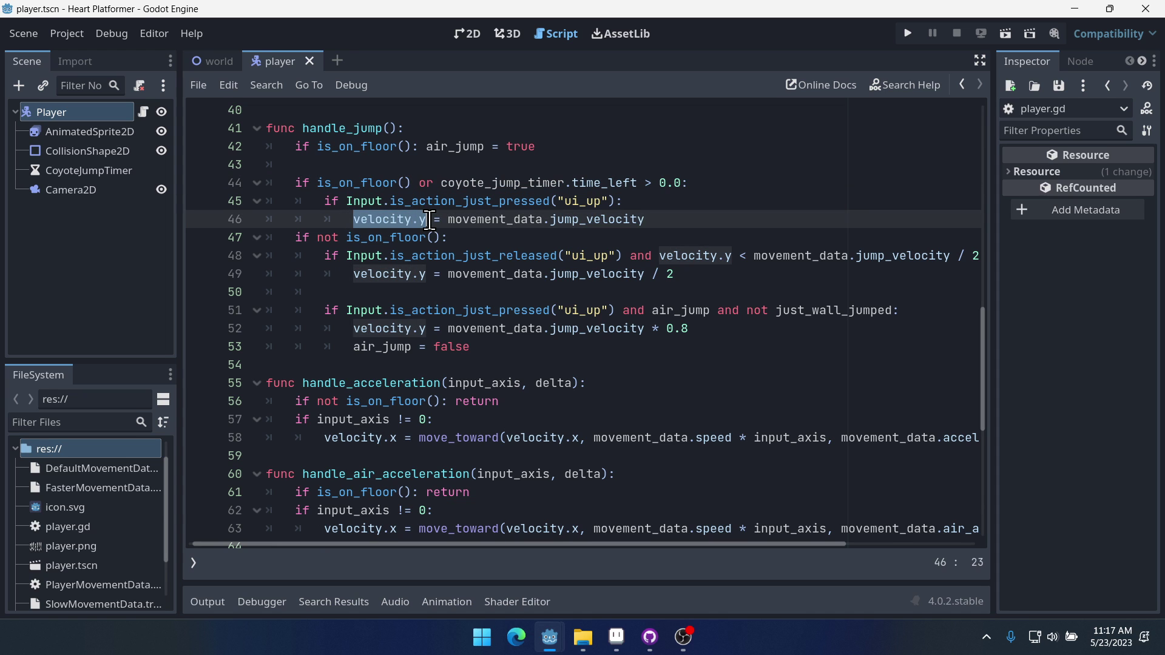
pyautogui.click(709, 228)
pyautogui.moveTo(709, 227); pyautogui.dragTo(357, 223)
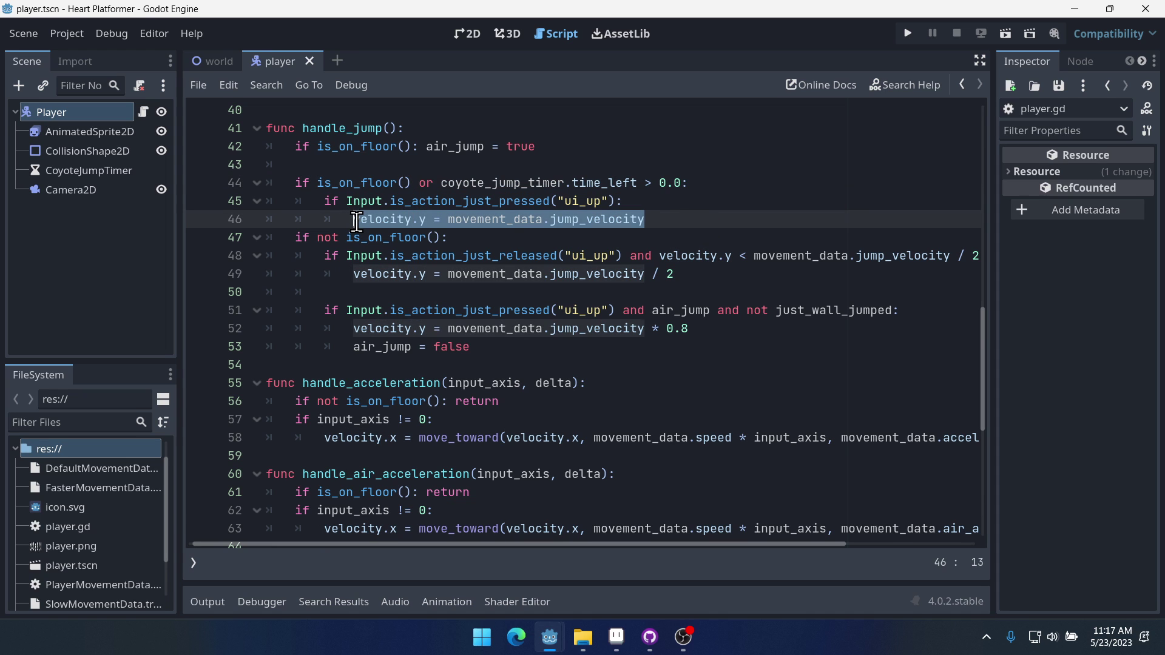
pyautogui.click(739, 205)
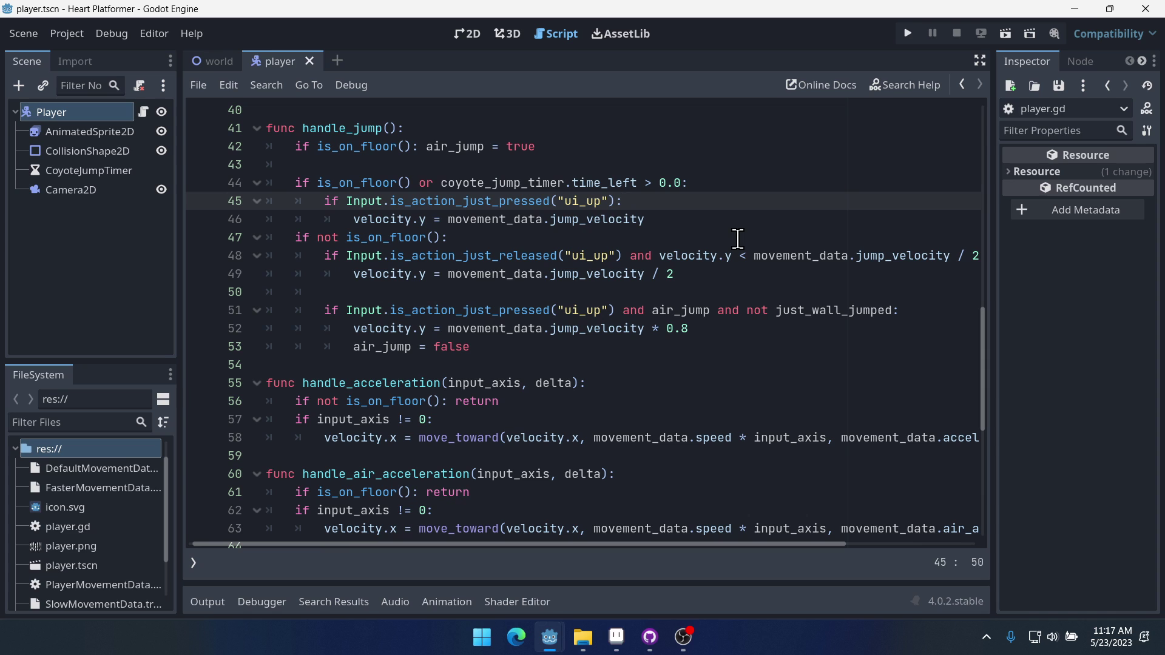
# Step: Highlight coyote_jump_timer and the is_action_just_pressed calls and their matches
pyautogui.doubleClick(497, 183)
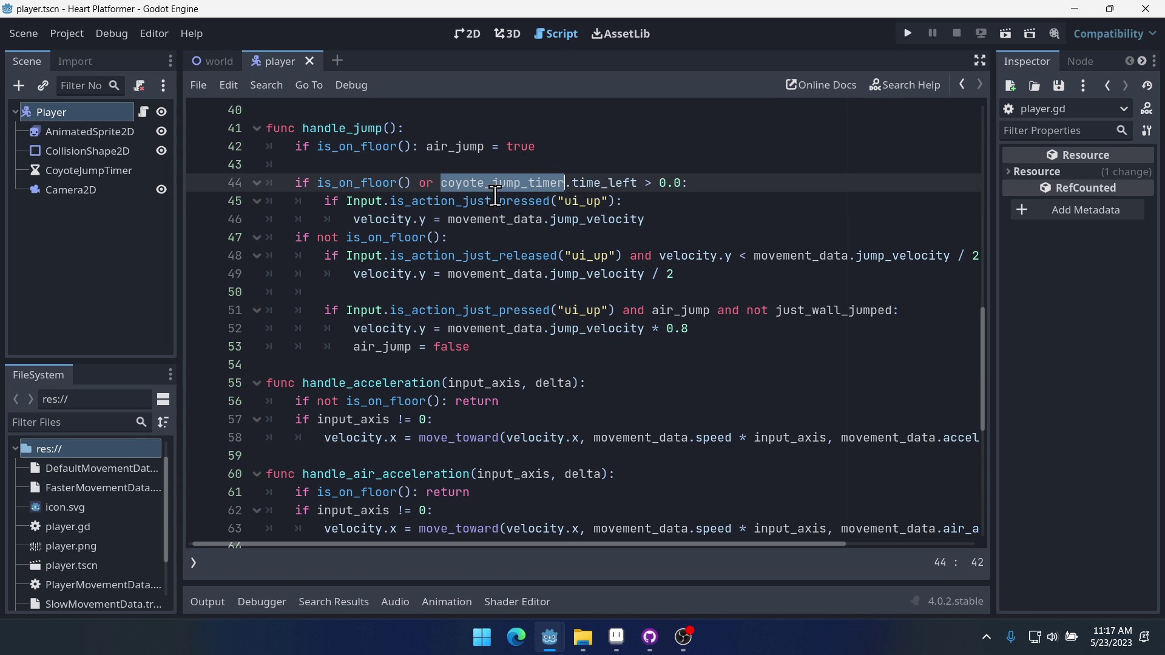
pyautogui.click(307, 238)
pyautogui.doubleClick(392, 238)
pyautogui.click(543, 220)
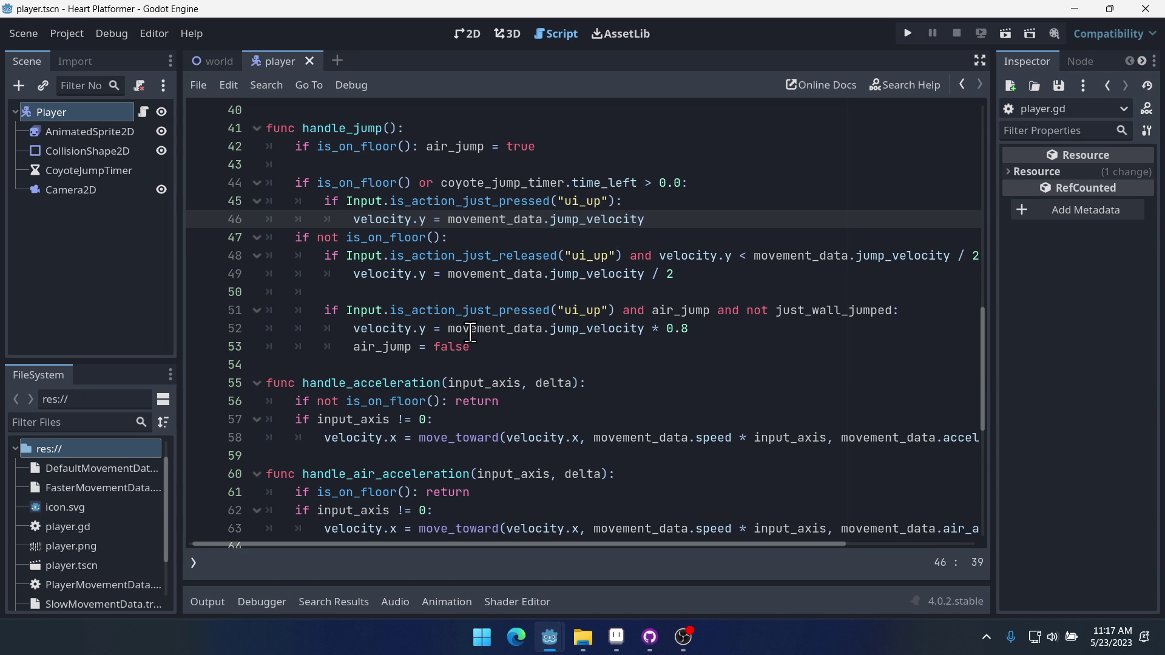
pyautogui.doubleClick(471, 311)
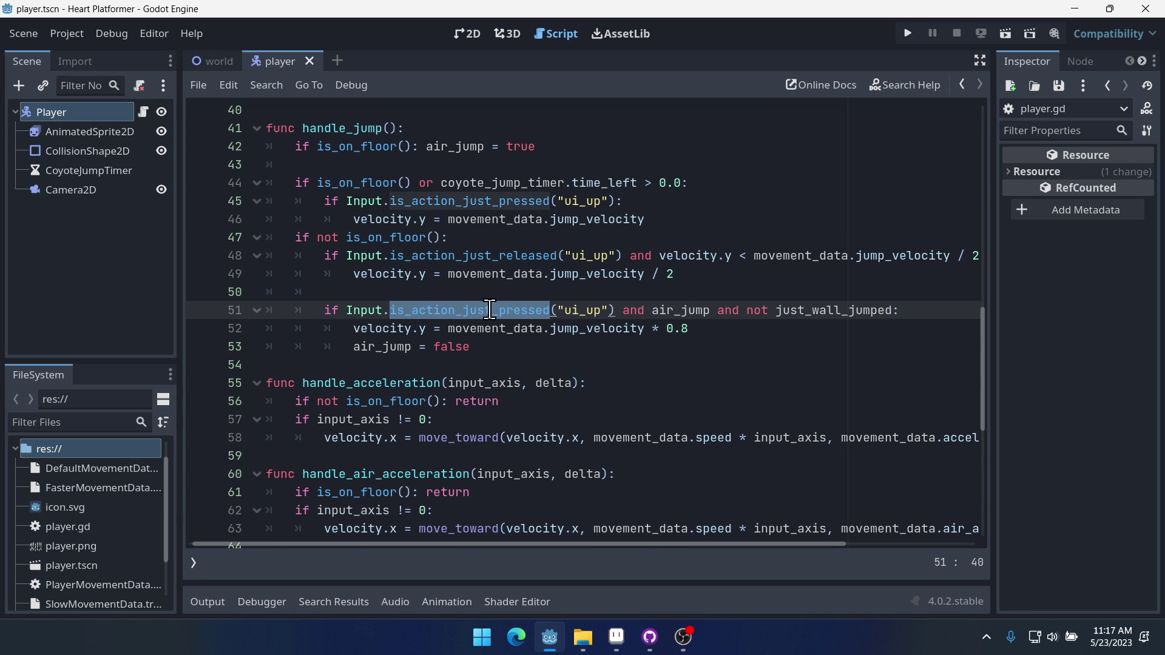
pyautogui.hotkey('shift', 'F3')
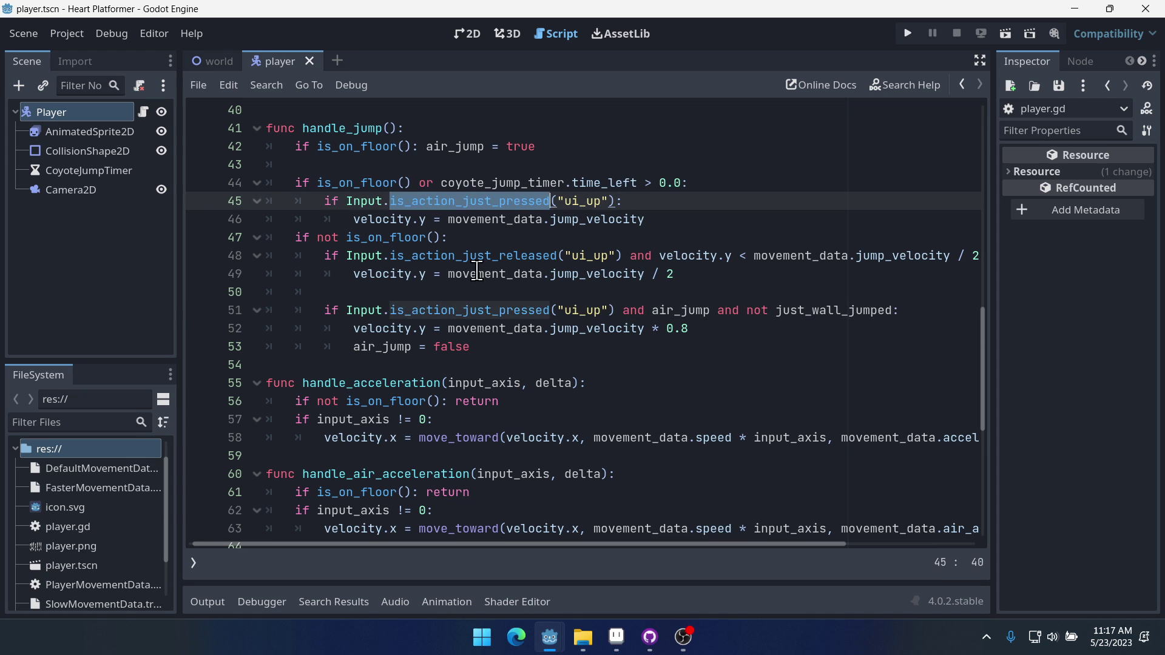
pyautogui.doubleClick(476, 311)
# Step: Review air_jump and the velocity.y assignments on lines 52 and 46
pyautogui.doubleClick(675, 311)
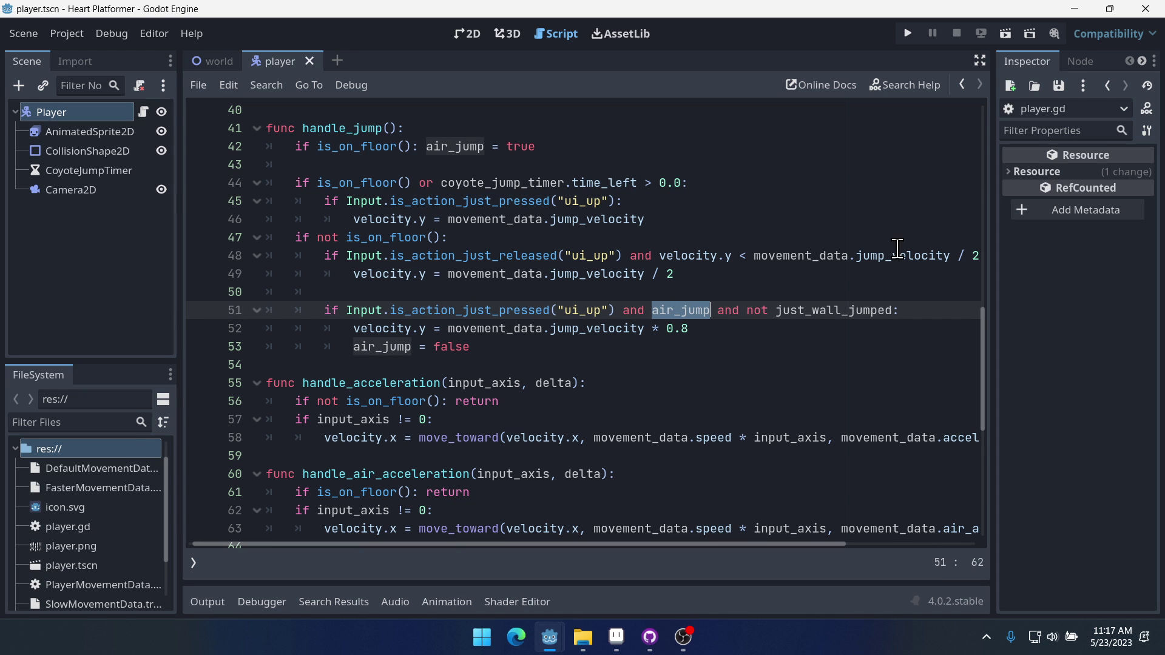
pyautogui.click(485, 347)
pyautogui.click(693, 330)
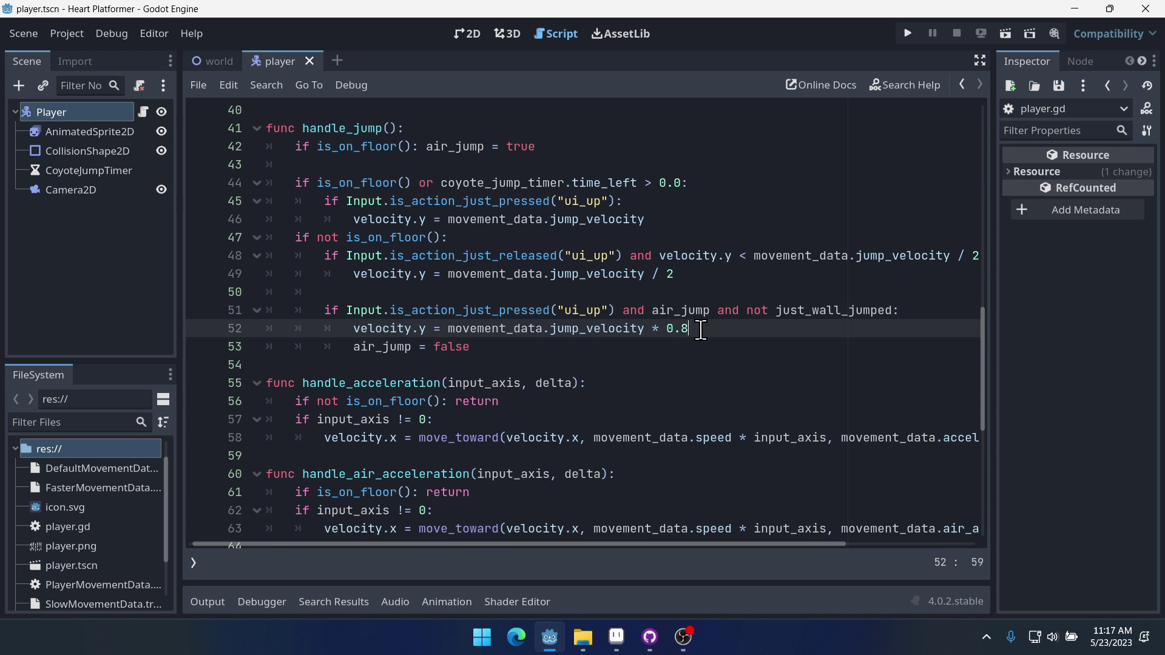
pyautogui.moveTo(692, 331); pyautogui.dragTo(355, 330)
pyautogui.click(419, 331)
pyautogui.moveTo(437, 331); pyautogui.dragTo(345, 330)
pyautogui.moveTo(434, 219); pyautogui.dragTo(333, 220)
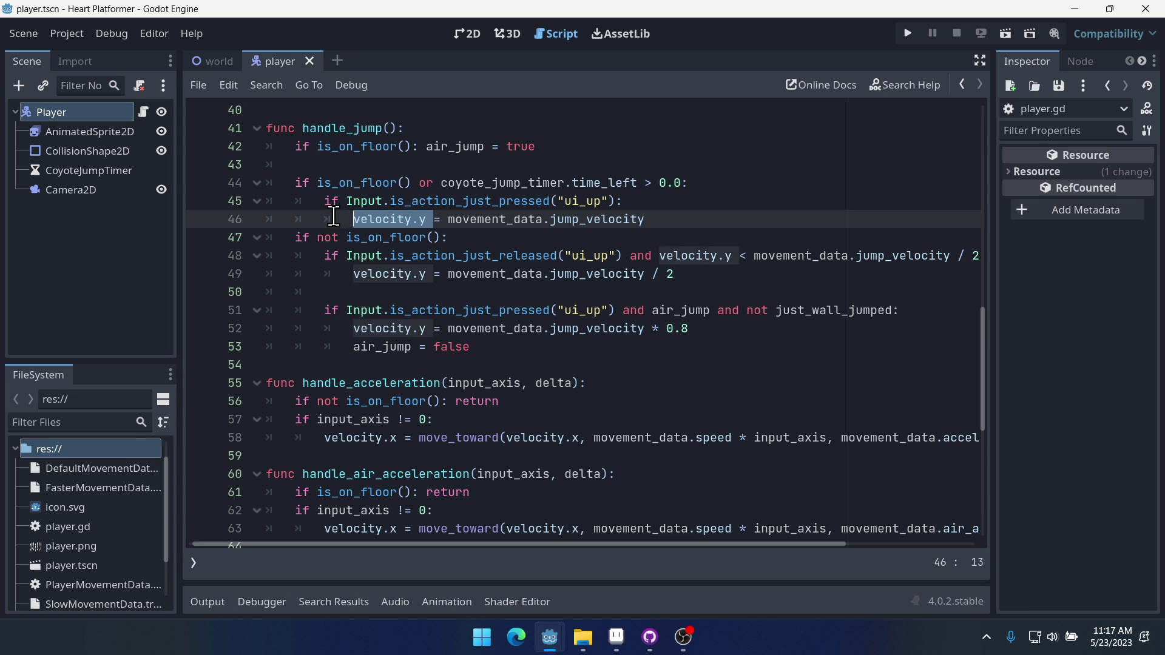
pyautogui.click(658, 194)
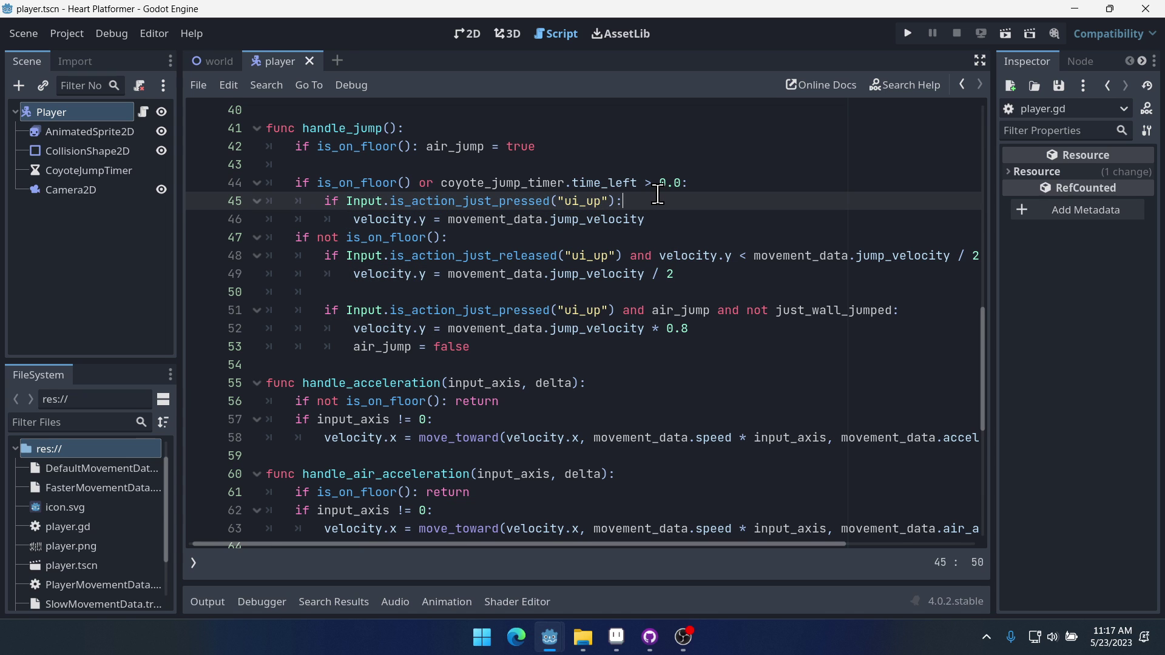
# Step: Highlight the on-floor jump block (lines 44–46) and the airborne block (lines 47–53)
pyautogui.moveTo(297, 182); pyautogui.dragTo(676, 219)
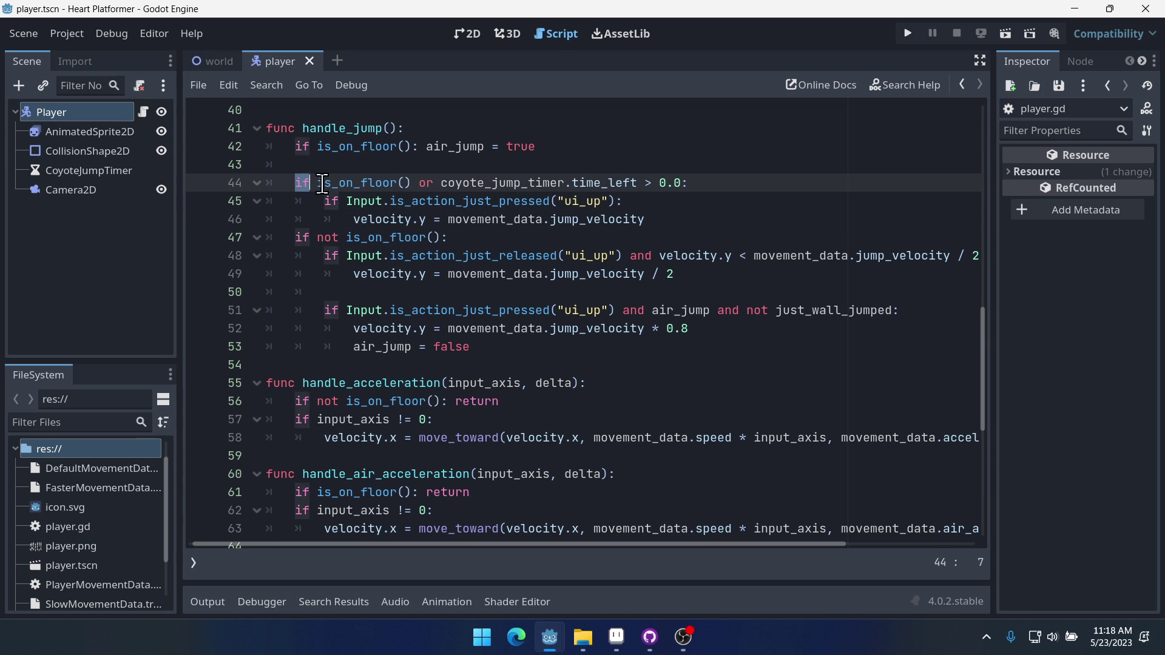
pyautogui.click(364, 301)
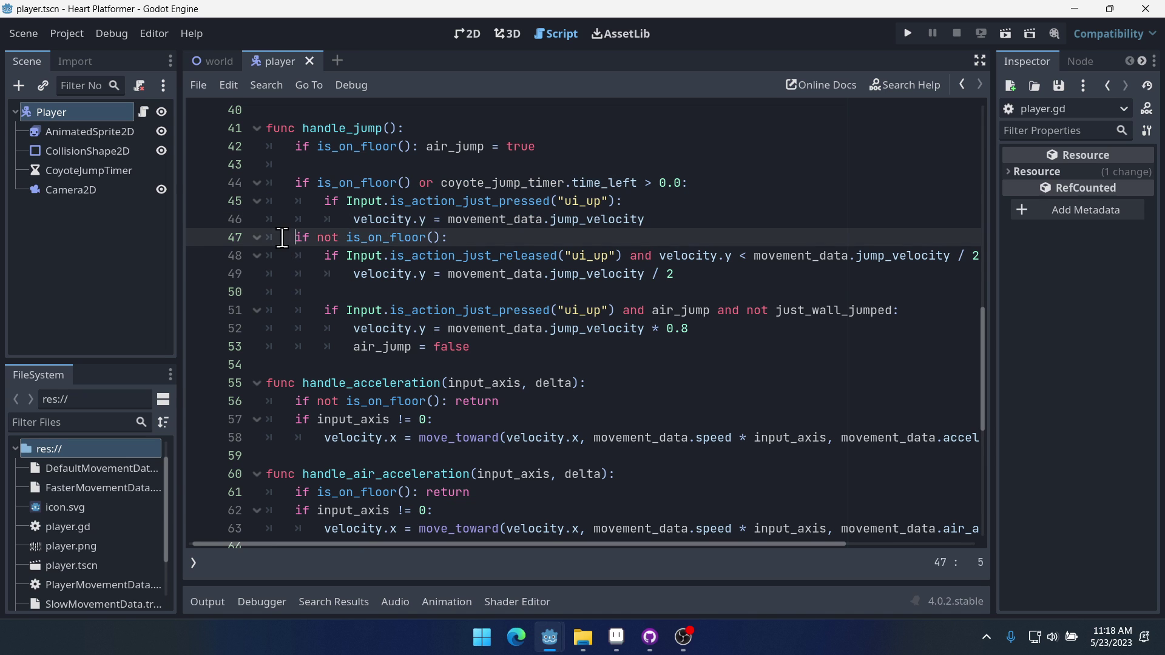
pyautogui.moveTo(296, 237); pyautogui.dragTo(656, 344)
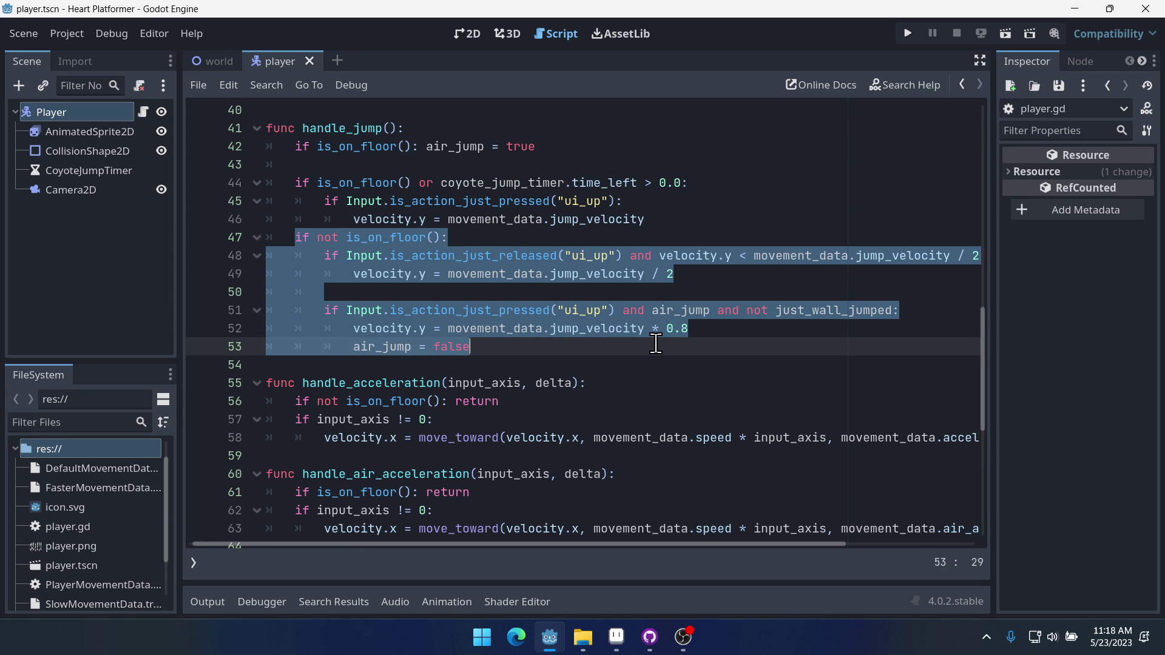
pyautogui.click(782, 197)
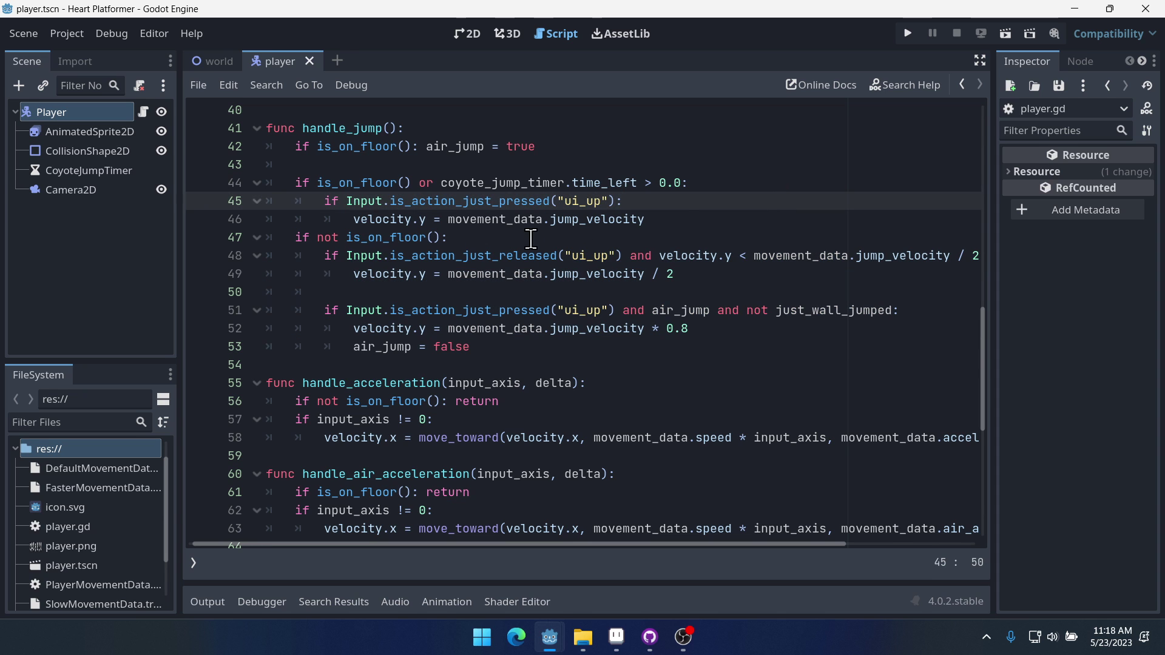
pyautogui.moveTo(647, 219); pyautogui.dragTo(283, 181)
pyautogui.click(682, 162)
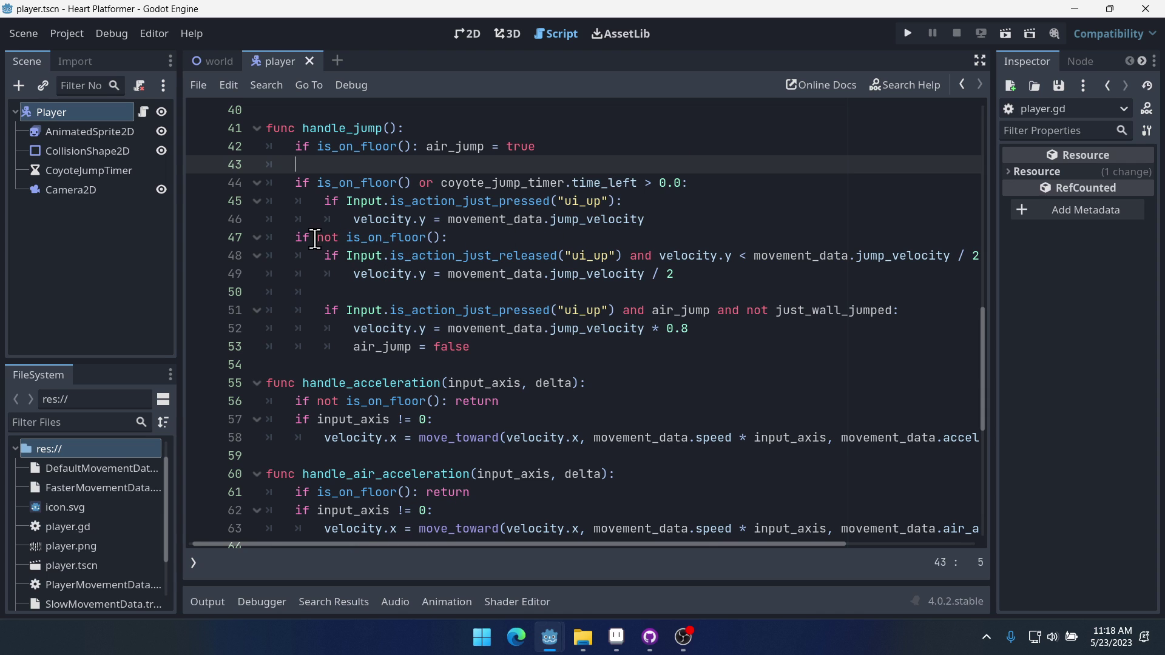
# Step: Try changing line 47's elif to else, then undo to restore elif not is_on_floor()
pyautogui.click(290, 238)
pyautogui.write('el')
pyautogui.click(647, 182)
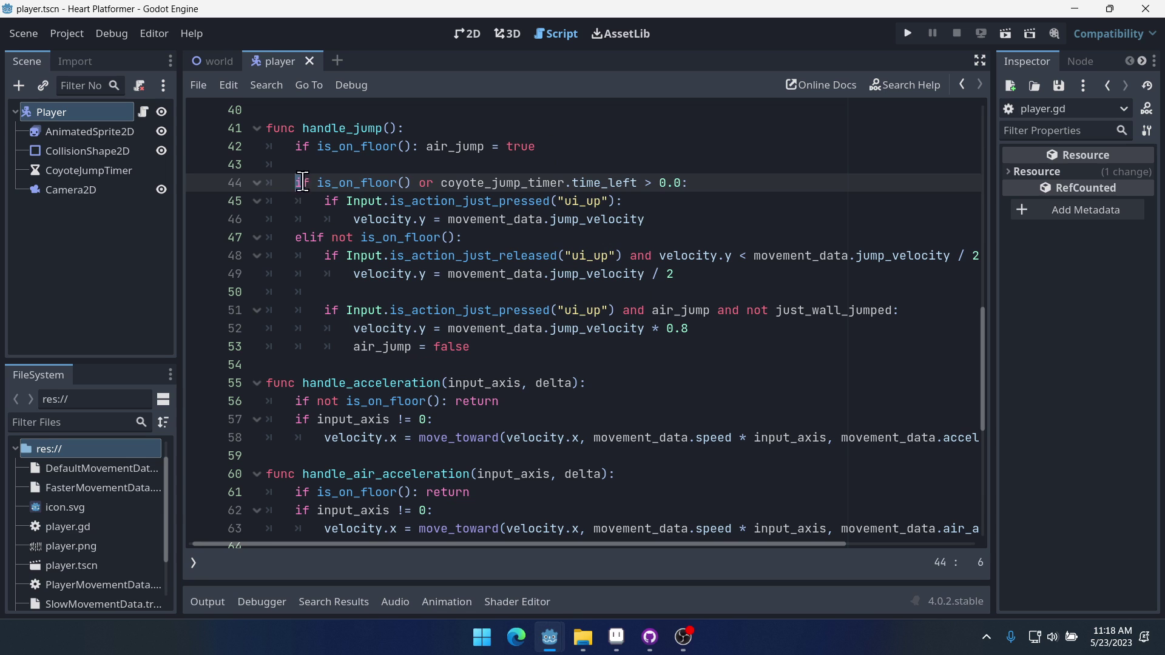
pyautogui.moveTo(294, 182); pyautogui.dragTo(667, 218)
pyautogui.click(731, 172)
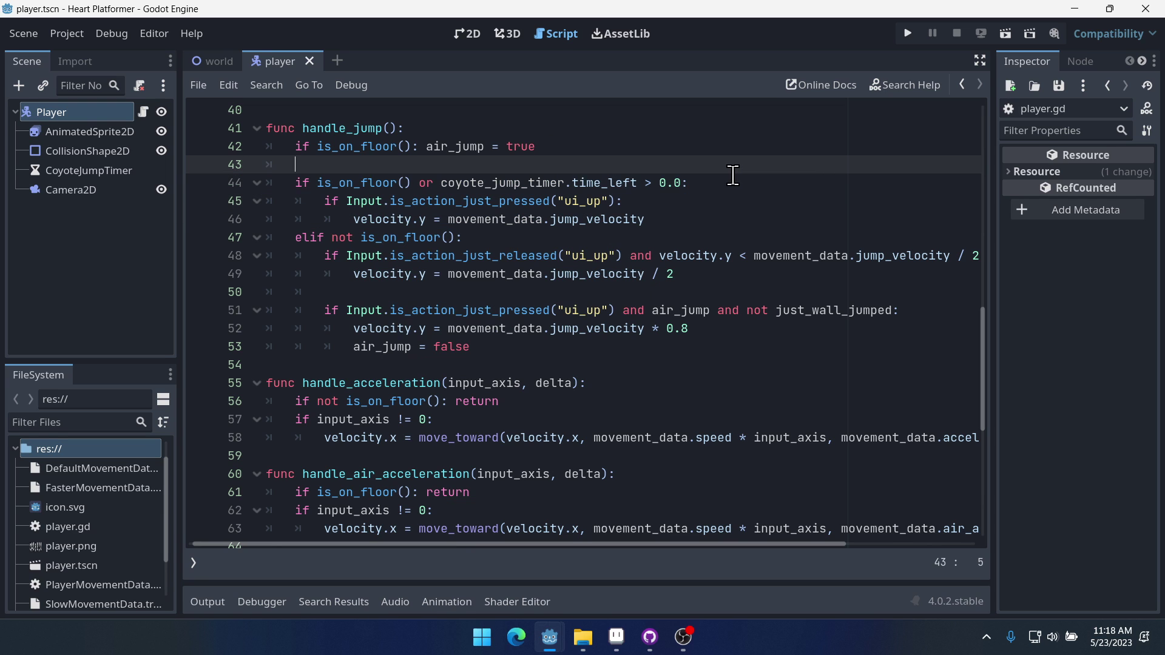
pyautogui.doubleClick(297, 239)
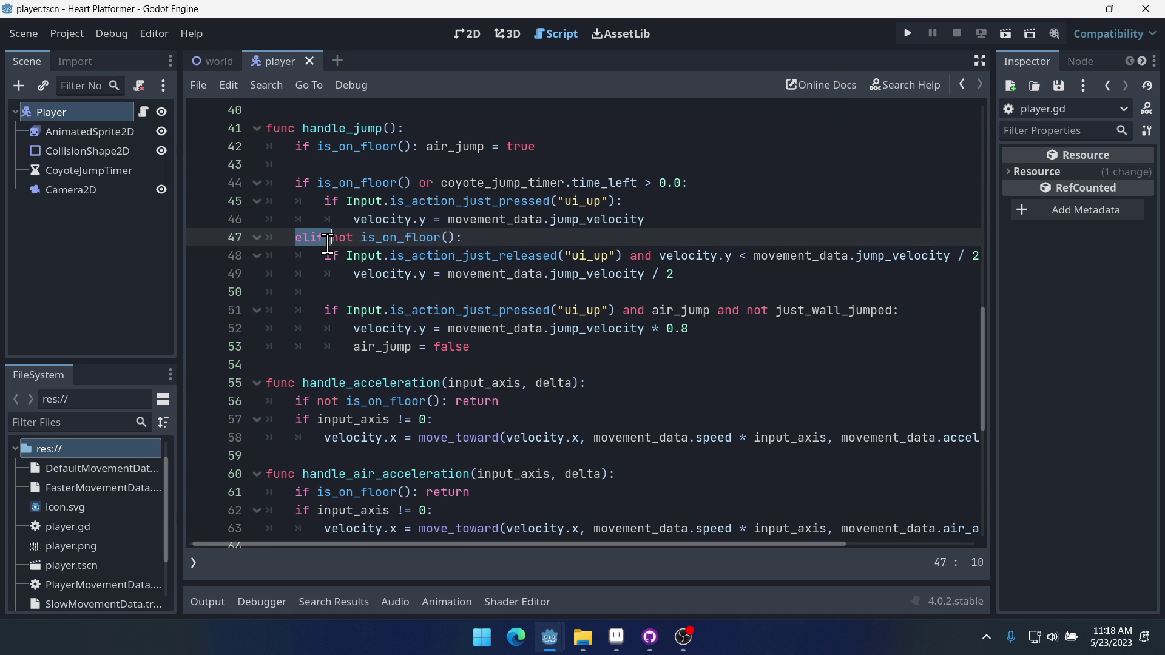
pyautogui.click(597, 237)
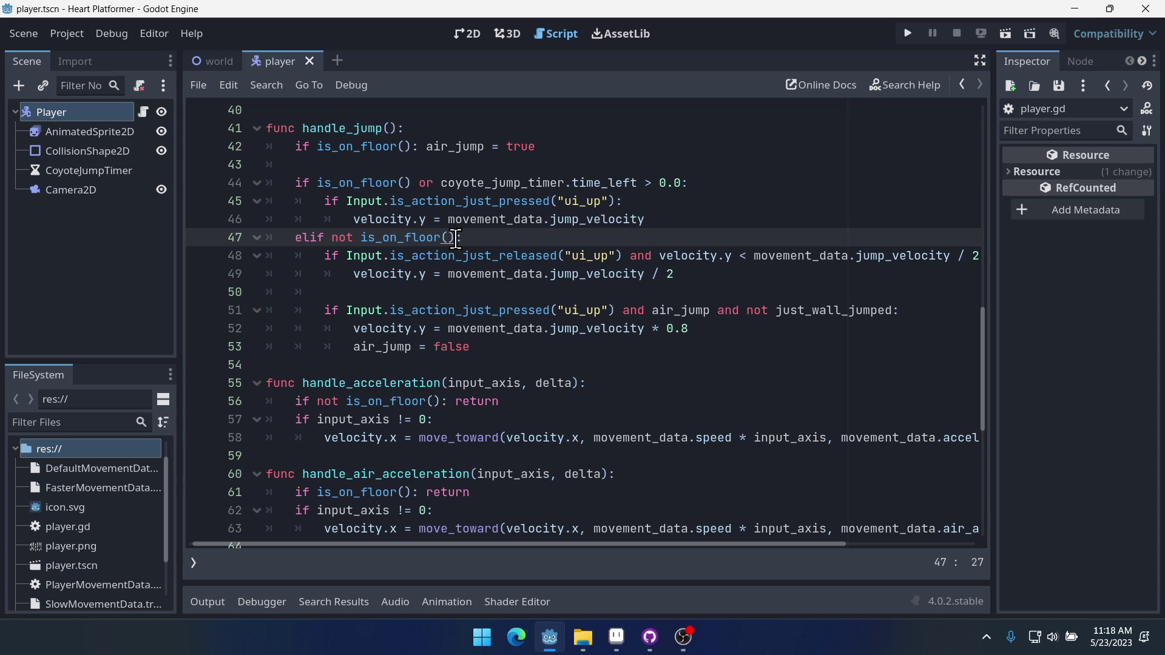
pyautogui.moveTo(456, 238); pyautogui.dragTo(311, 237)
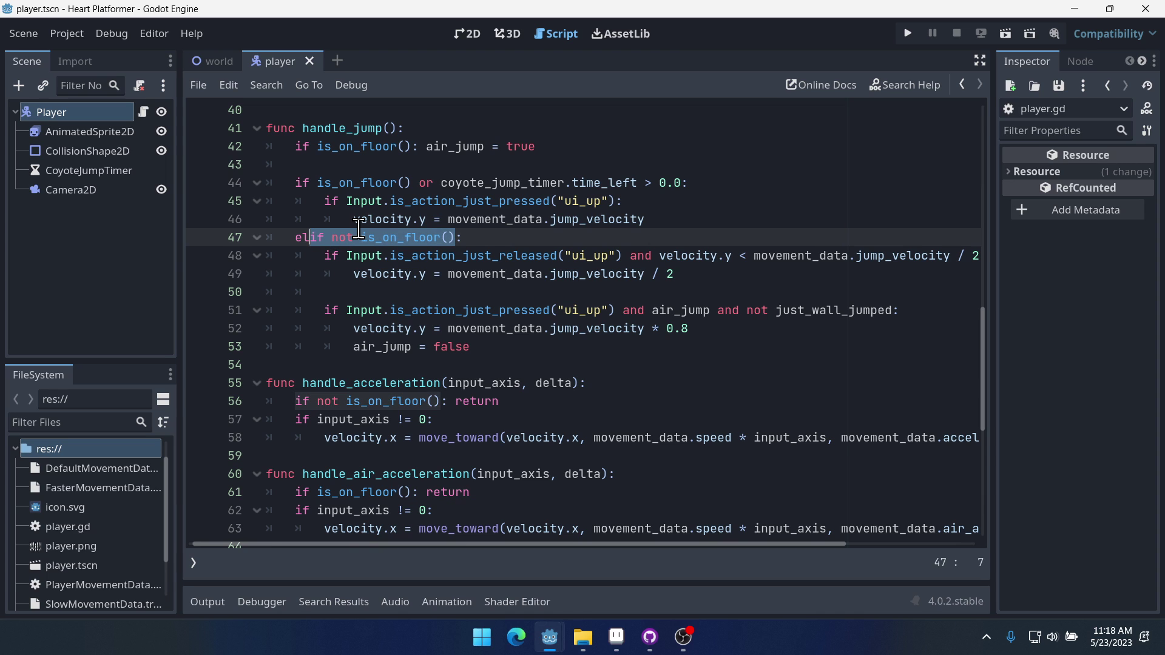
pyautogui.write('se:')
pyautogui.click(441, 183)
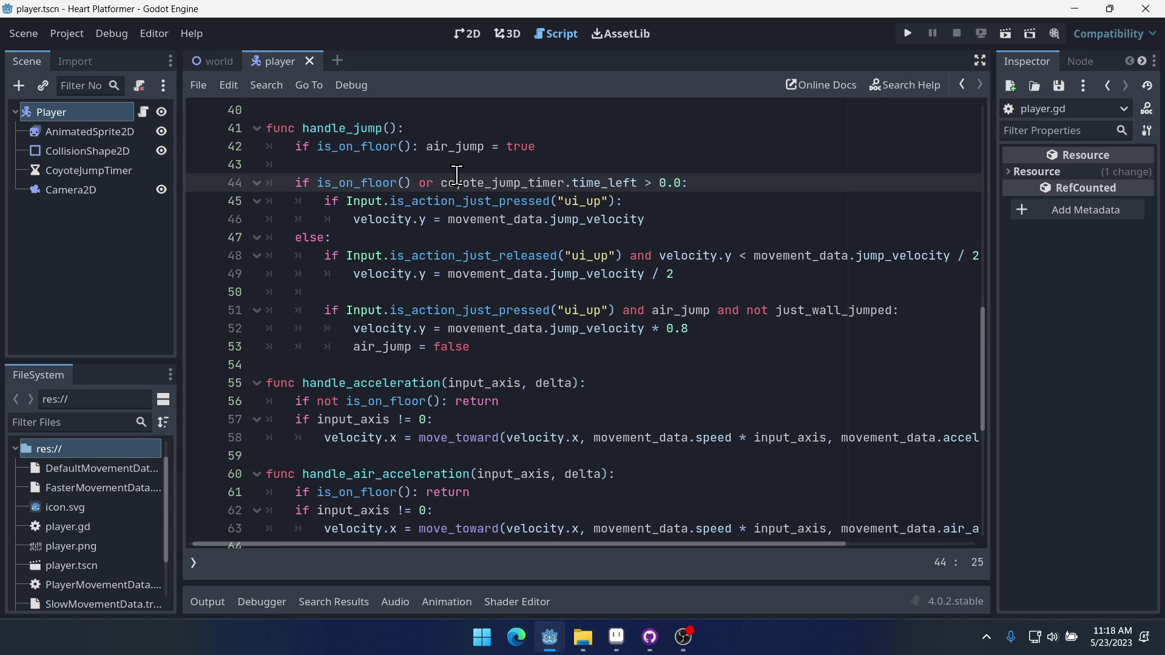
pyautogui.hotkey('ctrl', 'z')
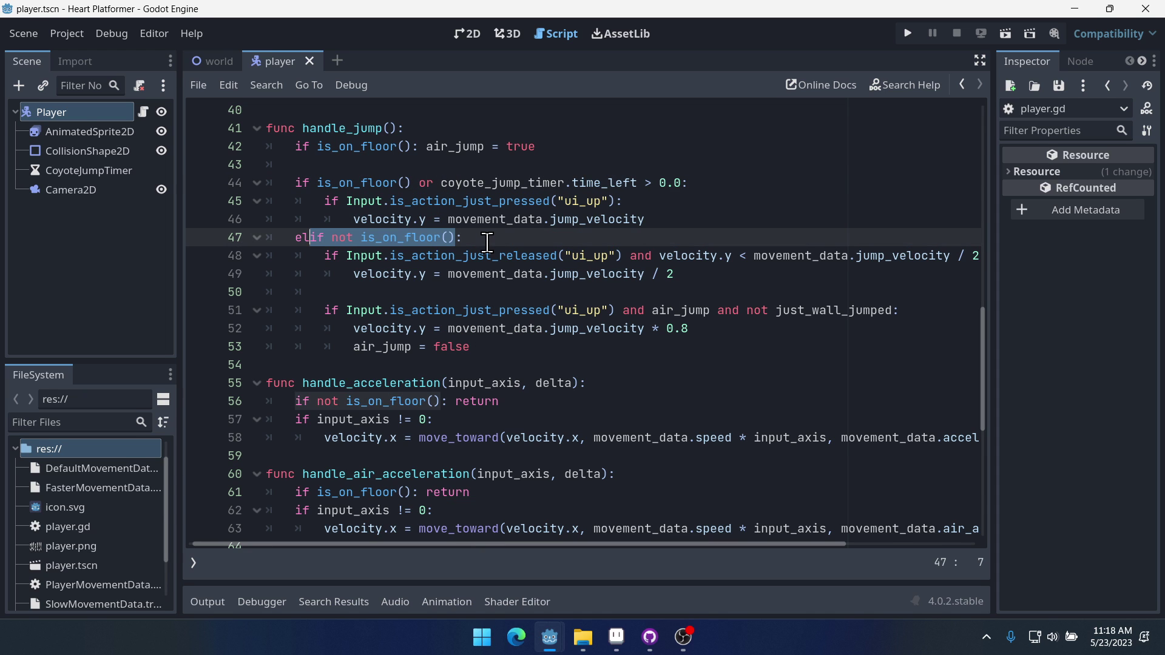
# Step: Highlight the elif block on lines 47–53 and the on-floor block on lines 44–46 again
pyautogui.click(564, 255)
pyautogui.moveTo(474, 237); pyautogui.dragTo(290, 237)
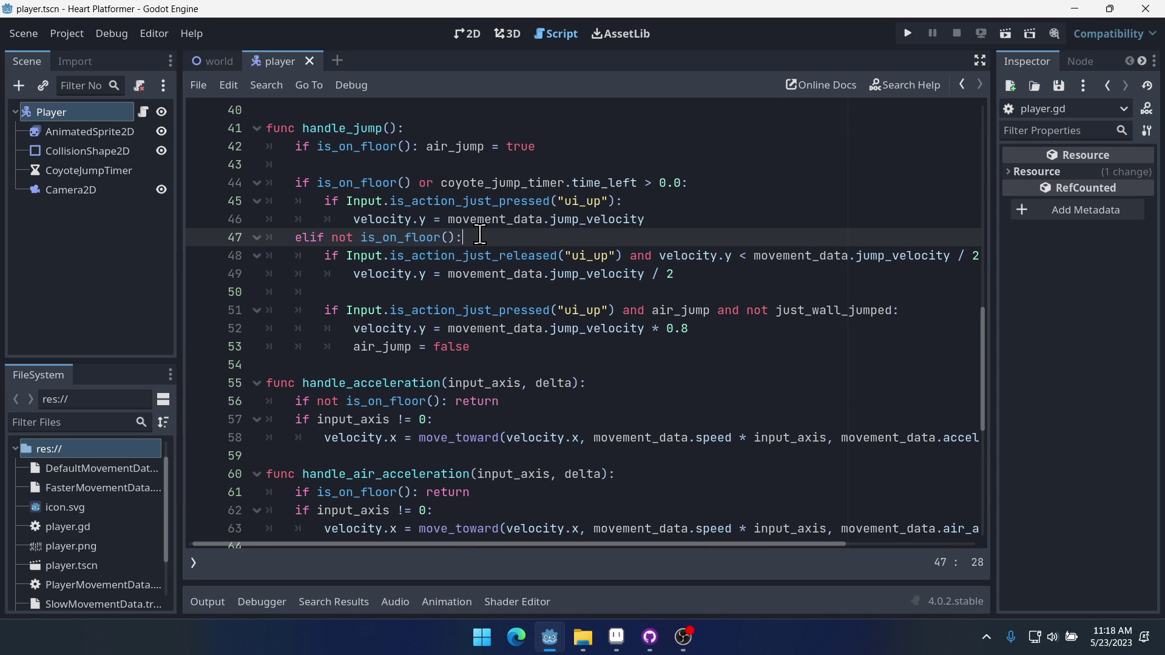
pyautogui.click(596, 235)
pyautogui.click(311, 237)
pyautogui.moveTo(491, 347); pyautogui.dragTo(295, 237)
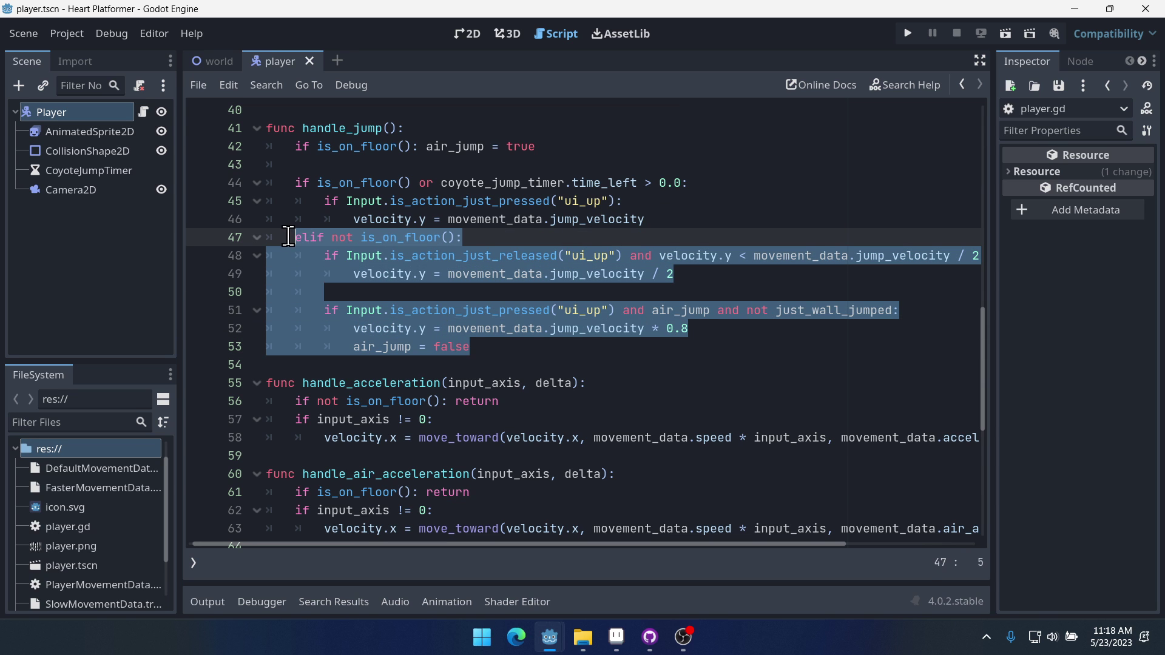
pyautogui.moveTo(674, 221); pyautogui.dragTo(282, 182)
pyautogui.click(453, 182)
pyautogui.moveTo(646, 220); pyautogui.dragTo(279, 183)
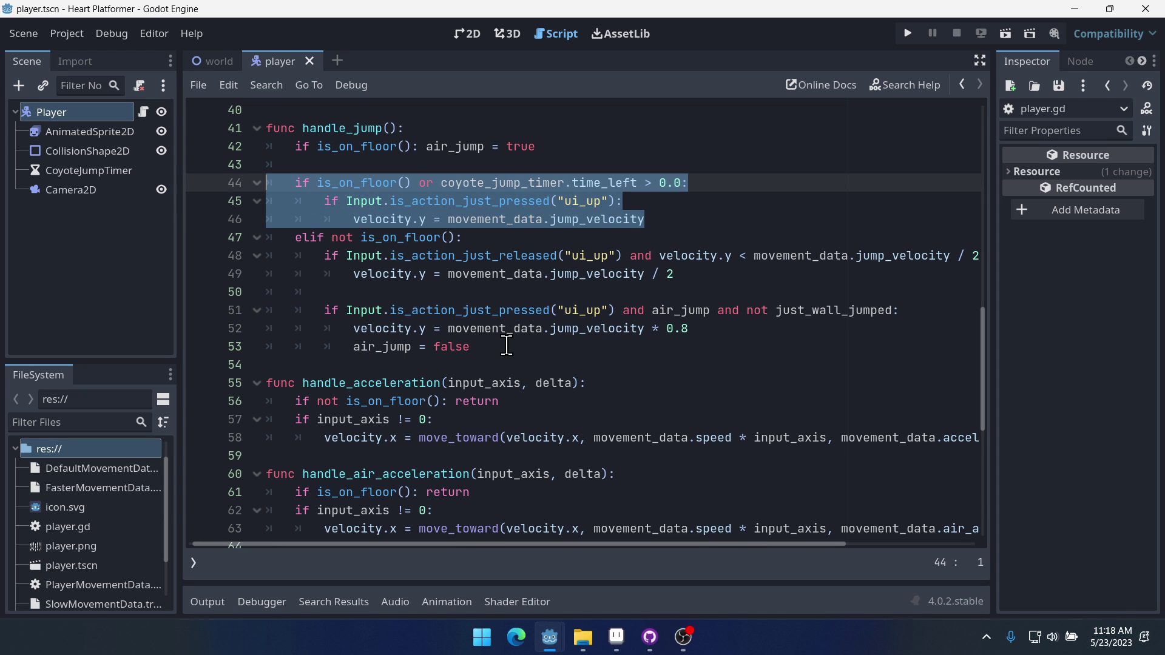
pyautogui.moveTo(507, 347); pyautogui.dragTo(265, 237)
pyautogui.click(593, 274)
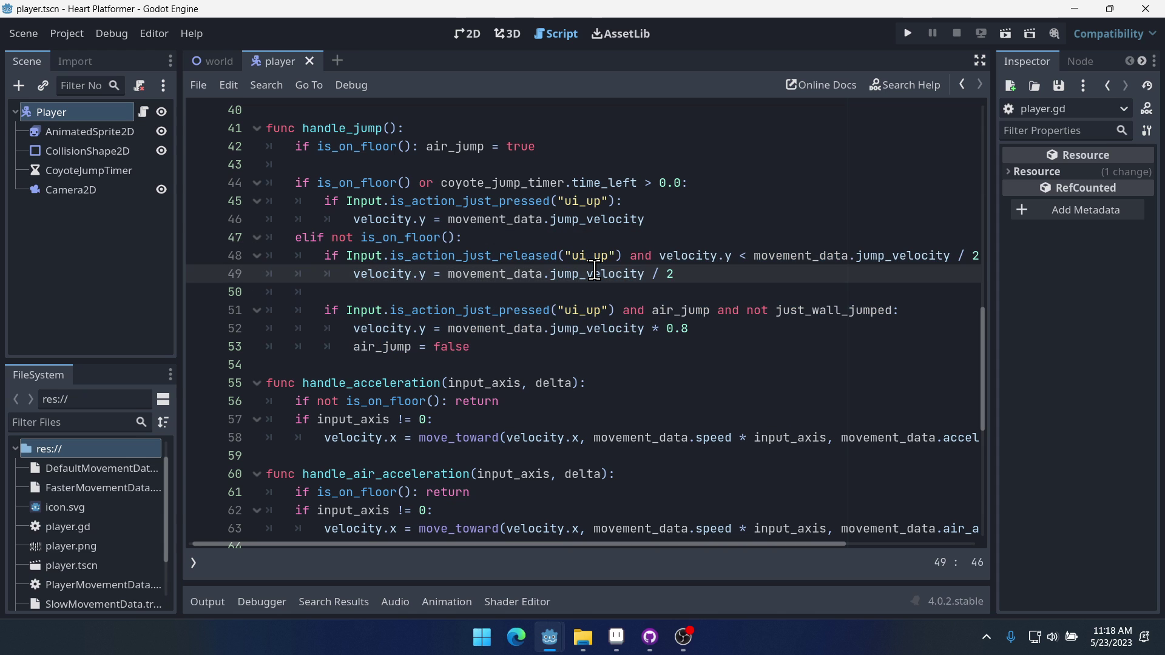
# Step: Highlight the coyote-time block (lines 43–46) and the airborne jump code (lines 48–53)
pyautogui.click(552, 292)
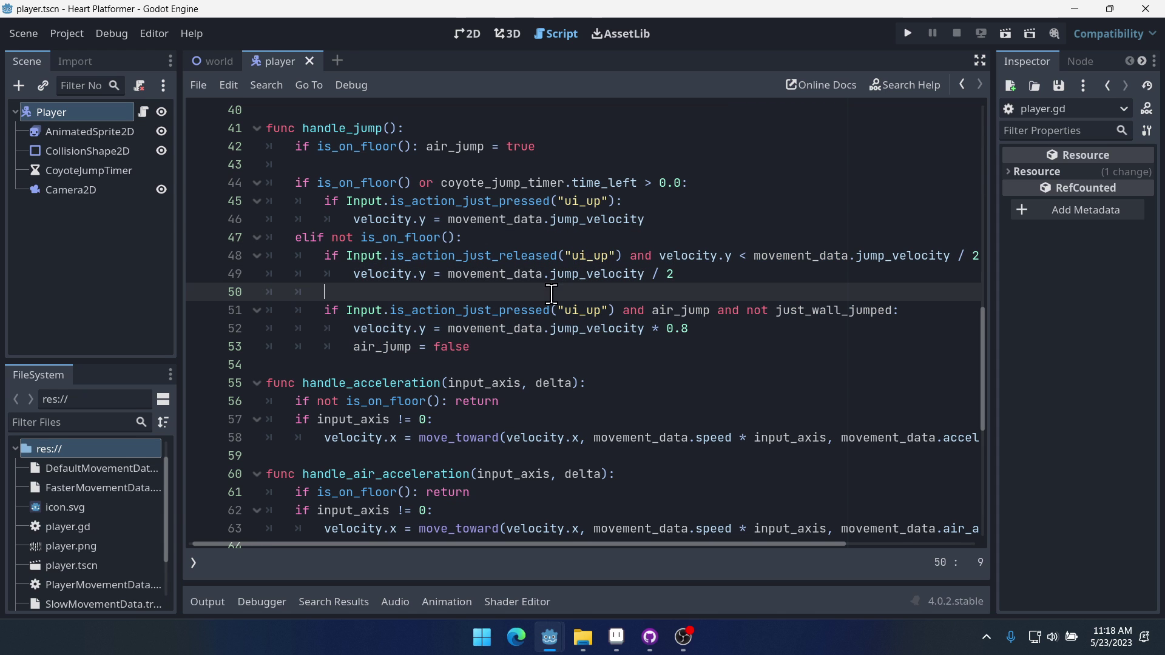
pyautogui.click(648, 219)
pyautogui.moveTo(613, 224); pyautogui.dragTo(278, 169)
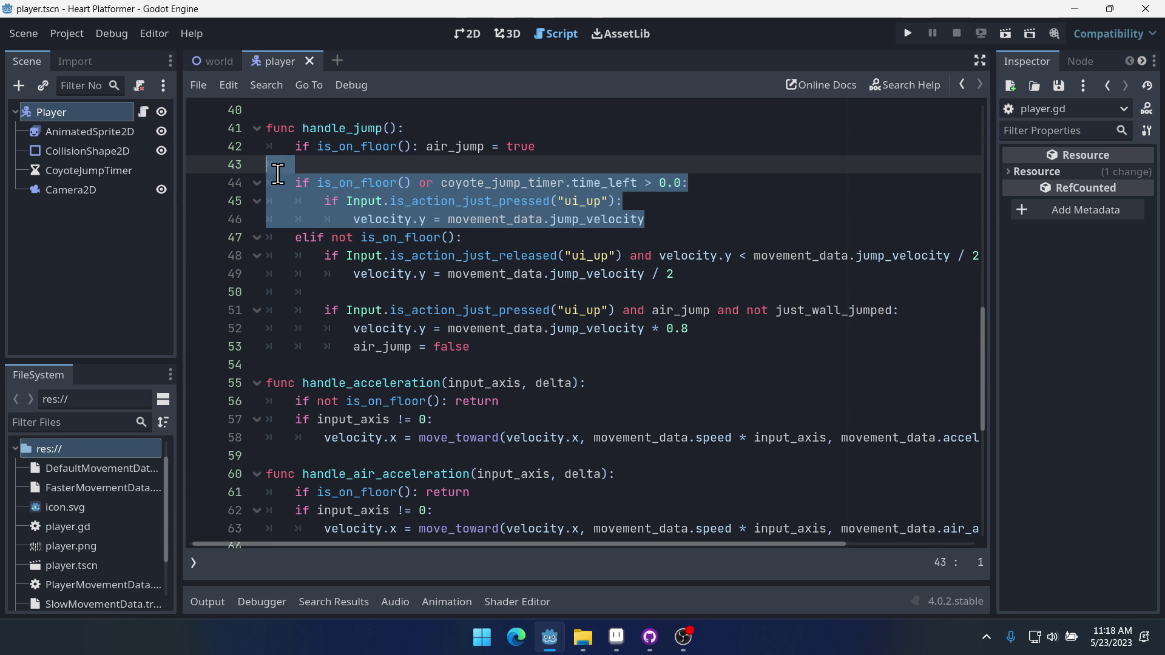
pyautogui.click(484, 239)
pyautogui.moveTo(483, 238); pyautogui.dragTo(324, 239)
pyautogui.click(487, 278)
pyautogui.moveTo(503, 349); pyautogui.dragTo(334, 255)
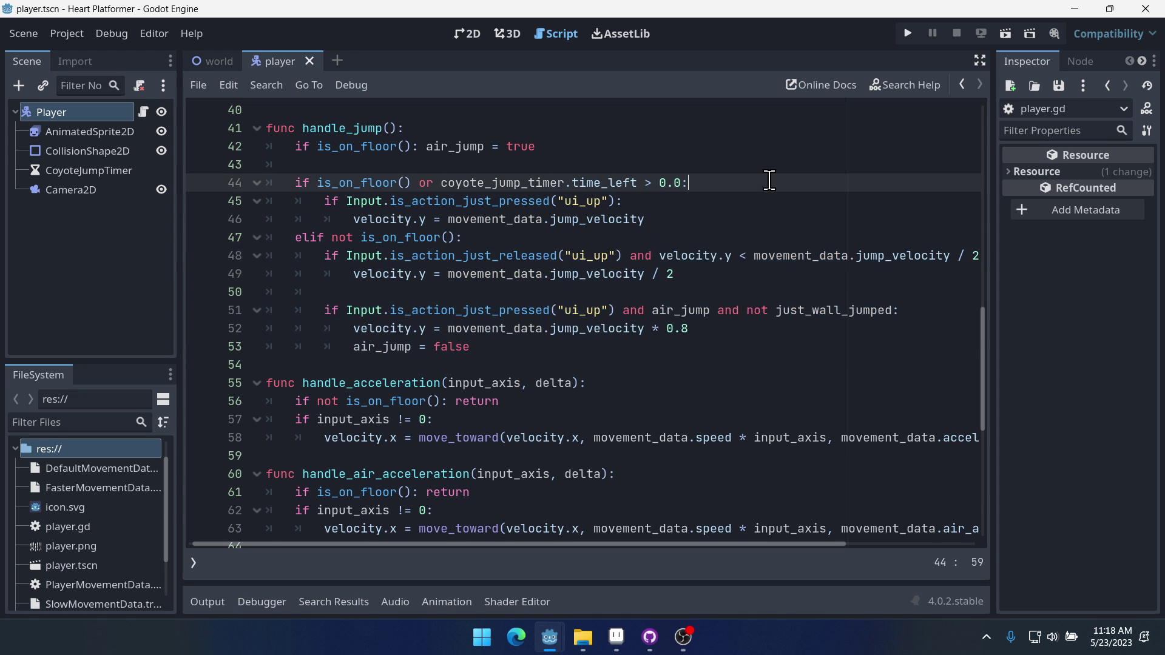
# Step: Save the player scene and script, then run the game, jumping through the level
pyautogui.hotkey('ctrl', 's')
pyautogui.click(911, 36)
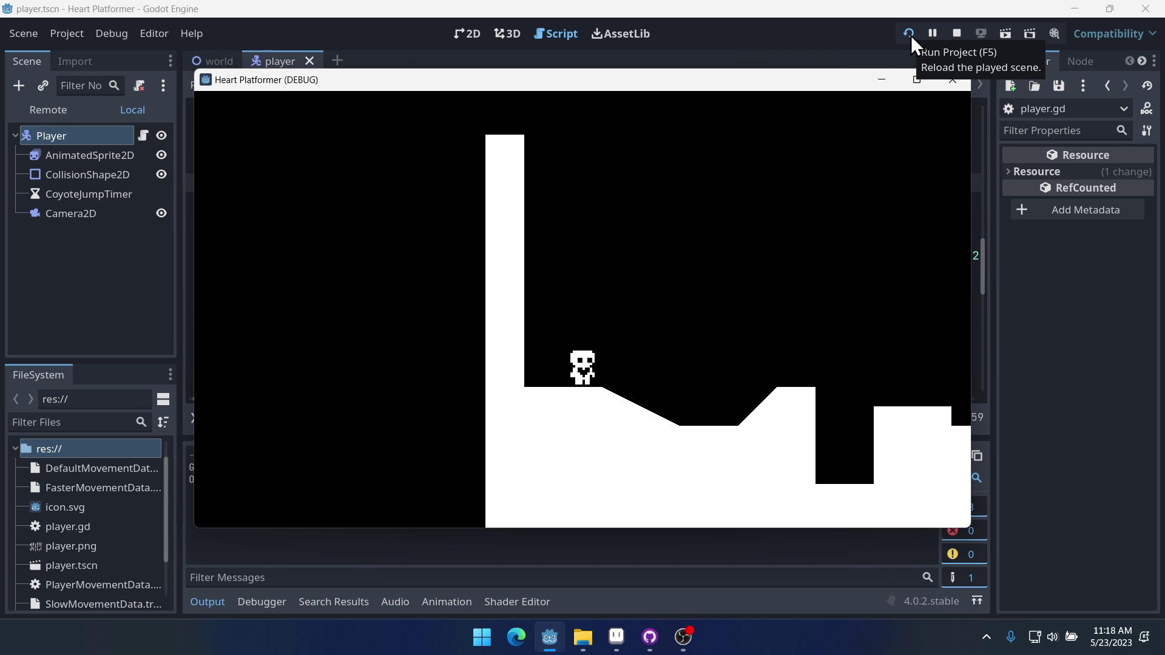
pyautogui.press('Right')
pyautogui.press('space')
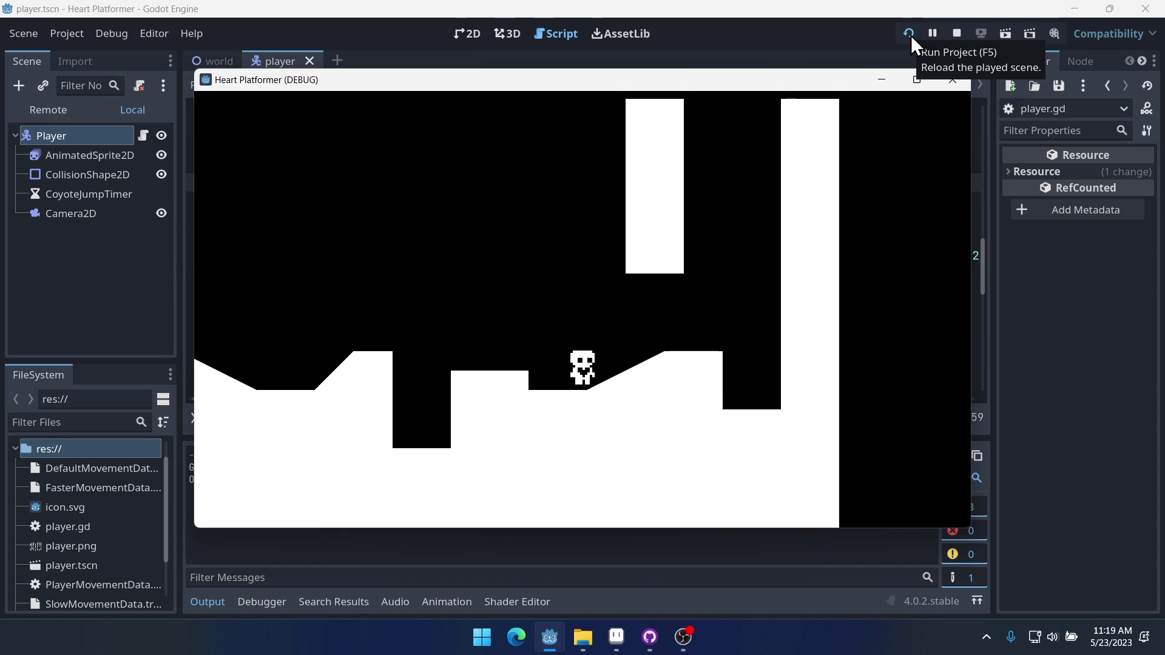
pyautogui.press('space')
pyautogui.press('Left')
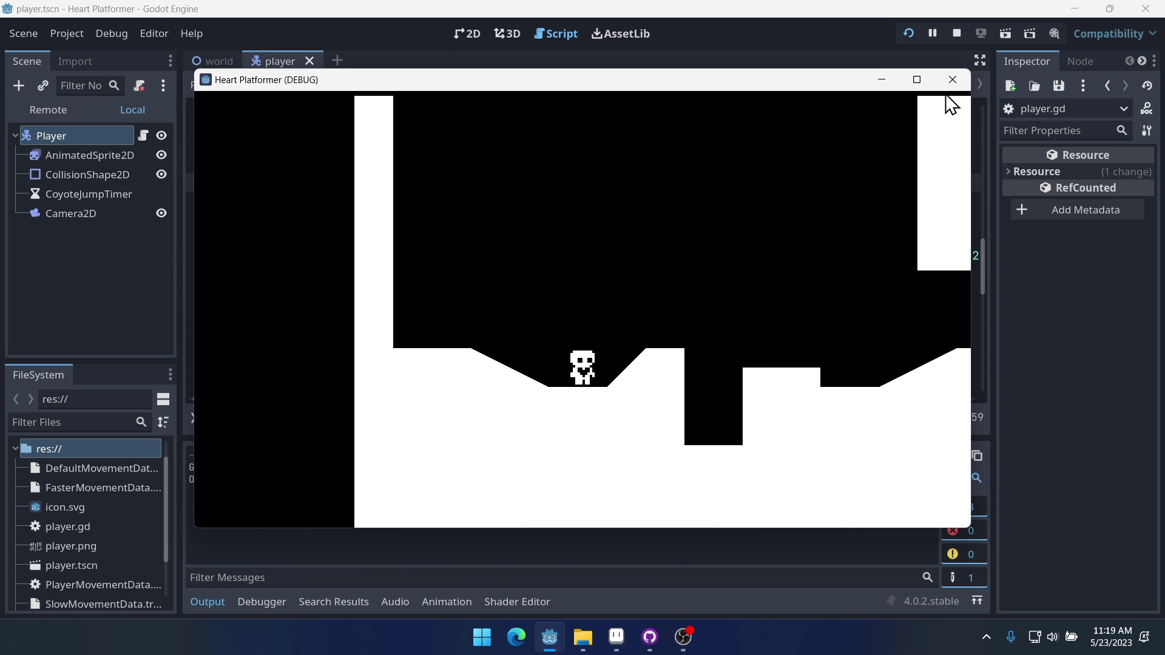
# Step: Close the game, set CoyoteJumpTimer's Wait Time to 0.1, and save the player scene
pyautogui.click(953, 79)
pyautogui.click(112, 171)
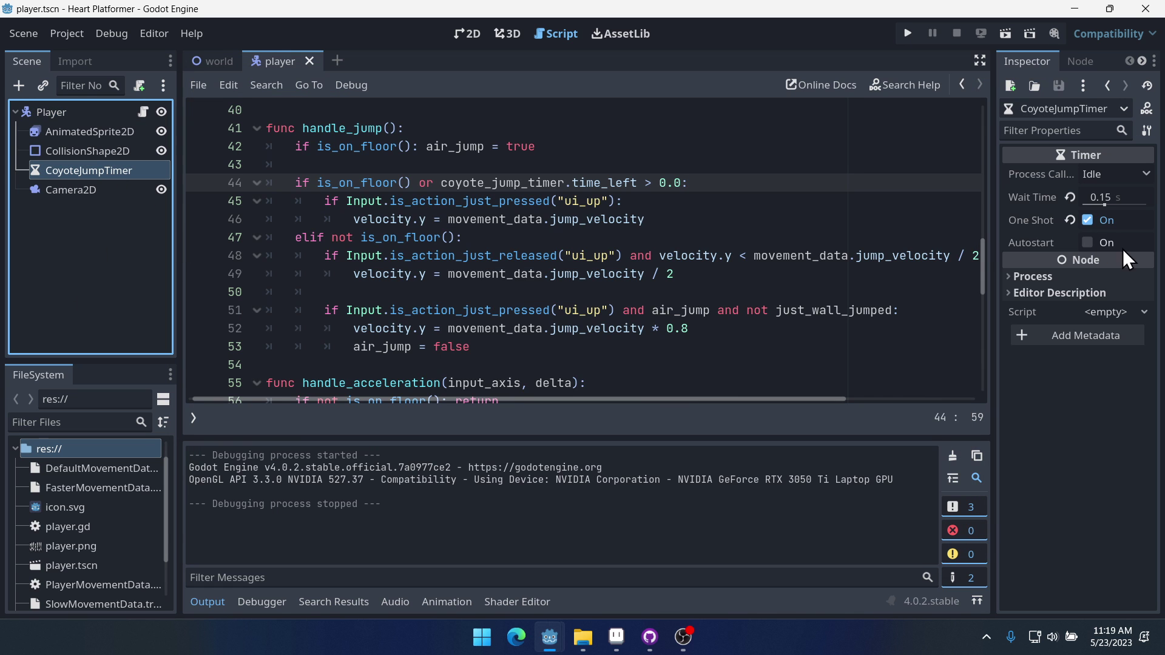
pyautogui.click(1119, 195)
pyautogui.write('0.1')
pyautogui.press('Return')
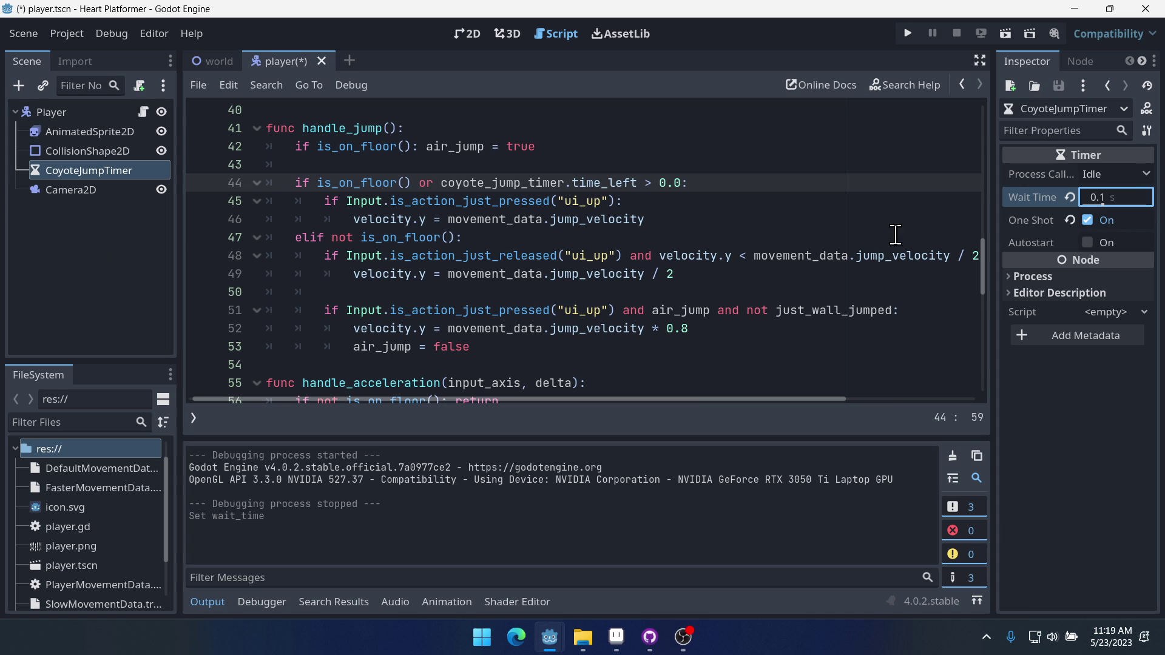
pyautogui.click(847, 239)
pyautogui.hotkey('ctrl', 's')
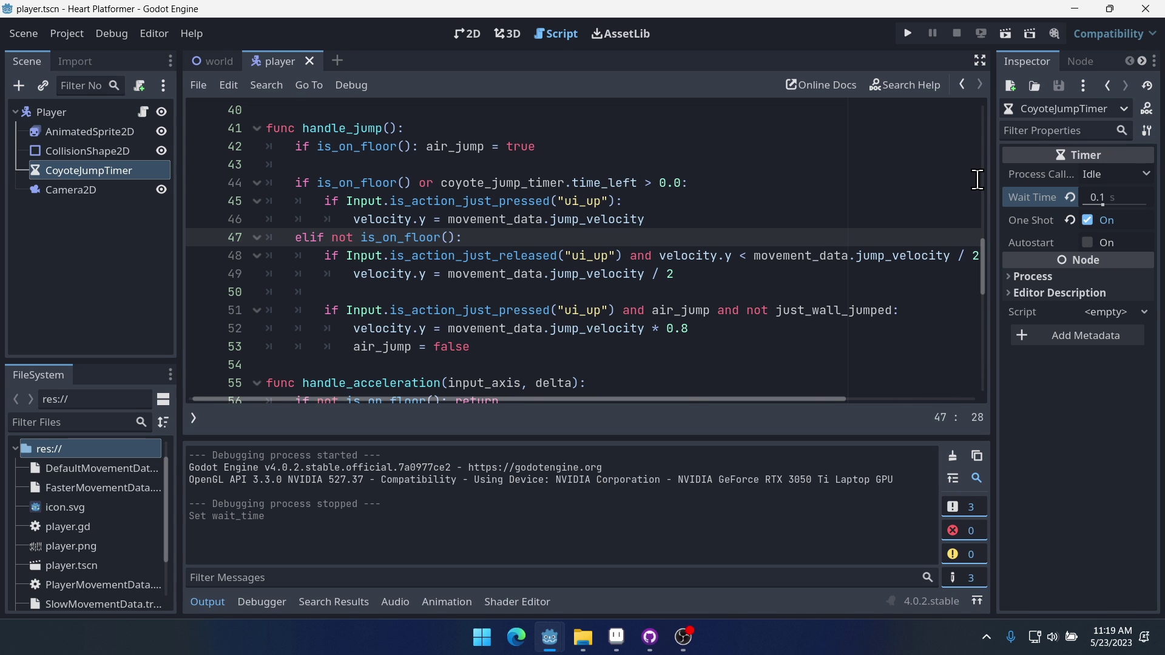
pyautogui.click(646, 255)
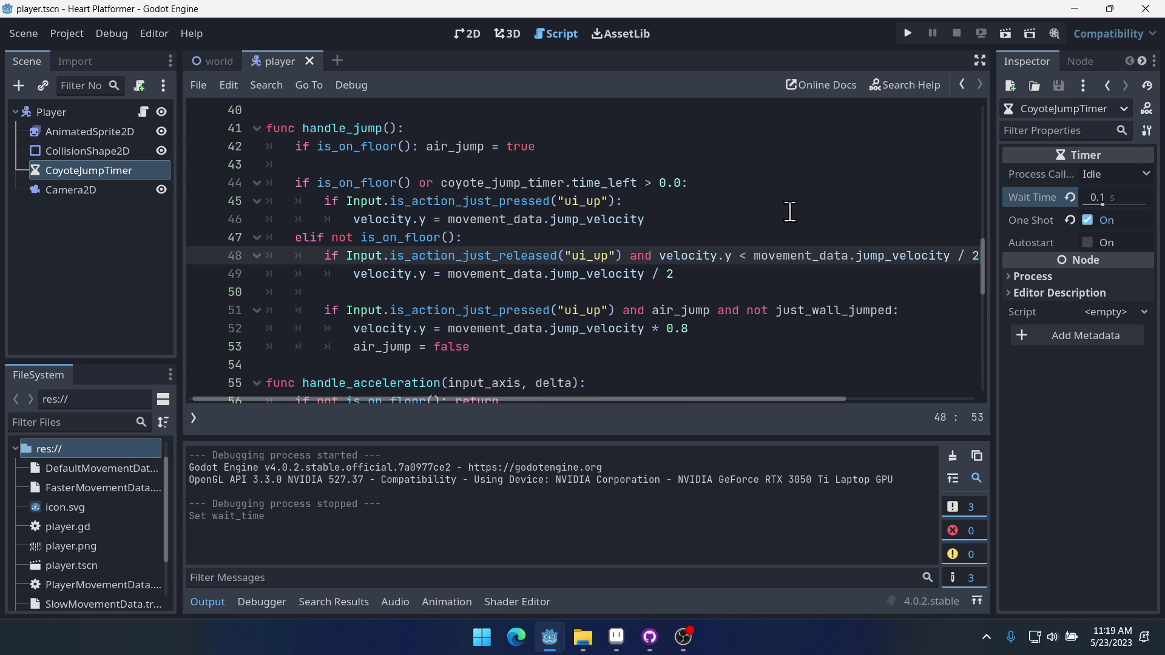
# Step: Open the world scene, then save the Aseprite spike sprite as spikes.png in the project folder
pyautogui.click(468, 35)
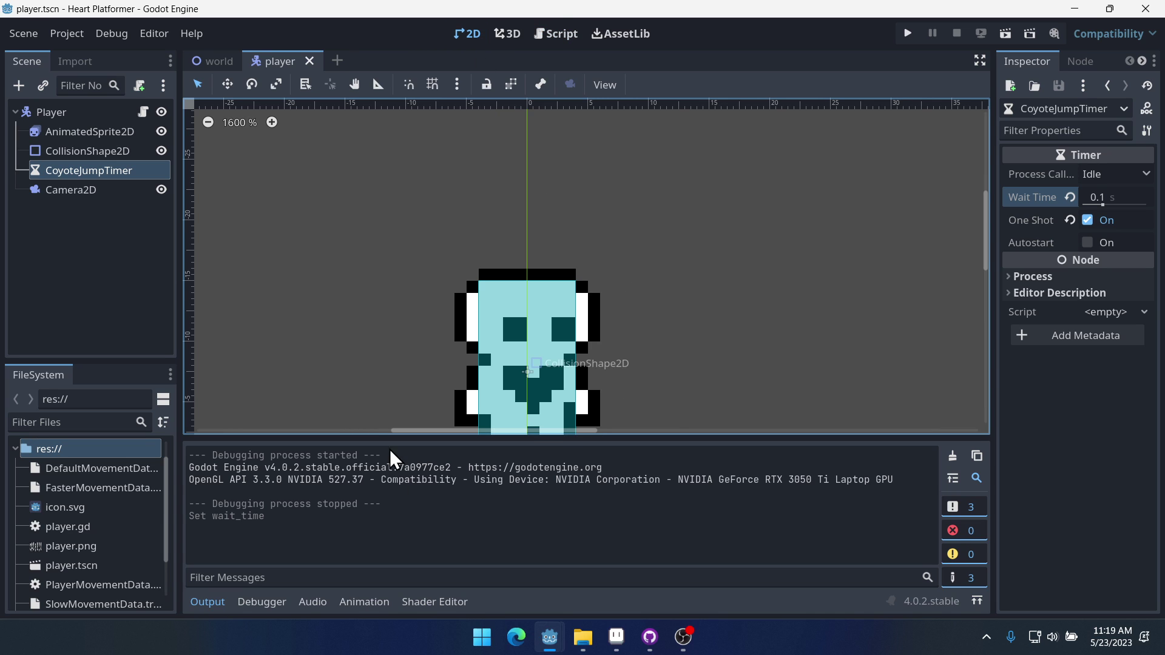
pyautogui.click(219, 62)
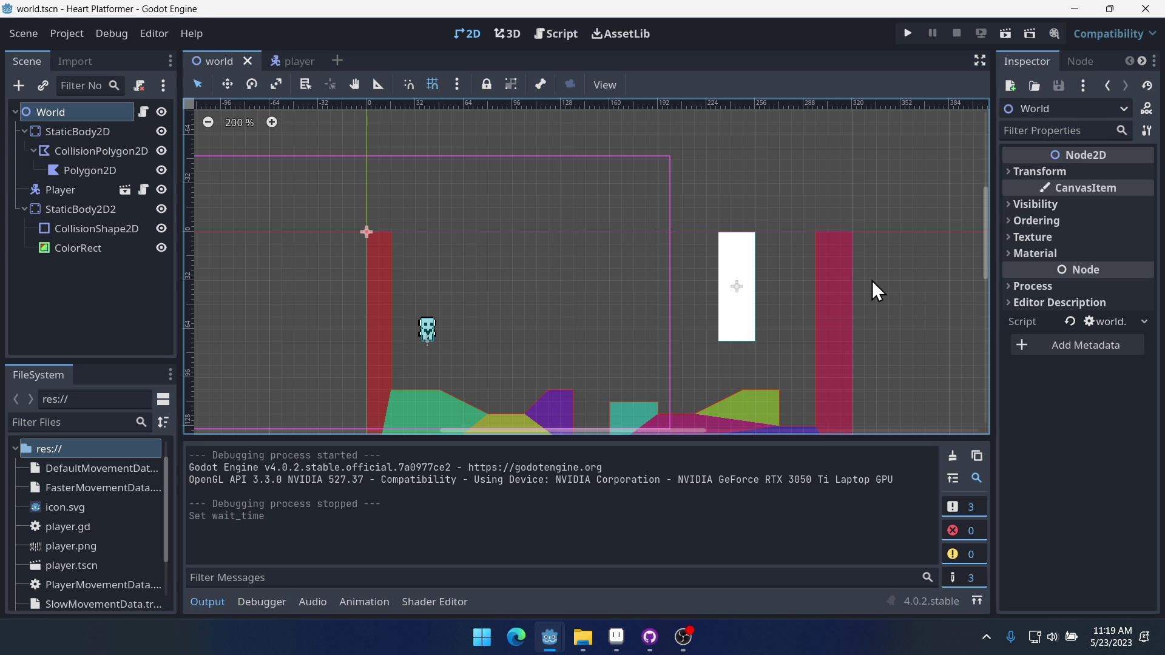
pyautogui.hotkey('alt', 'Tab')
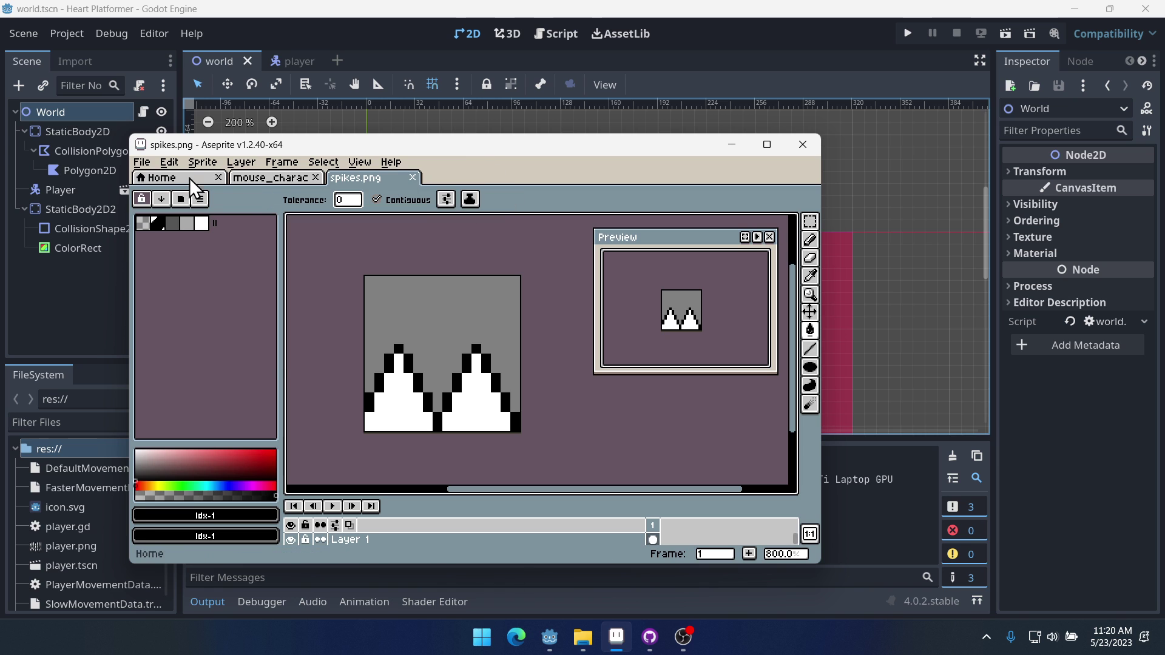
pyautogui.click(141, 162)
pyautogui.click(190, 243)
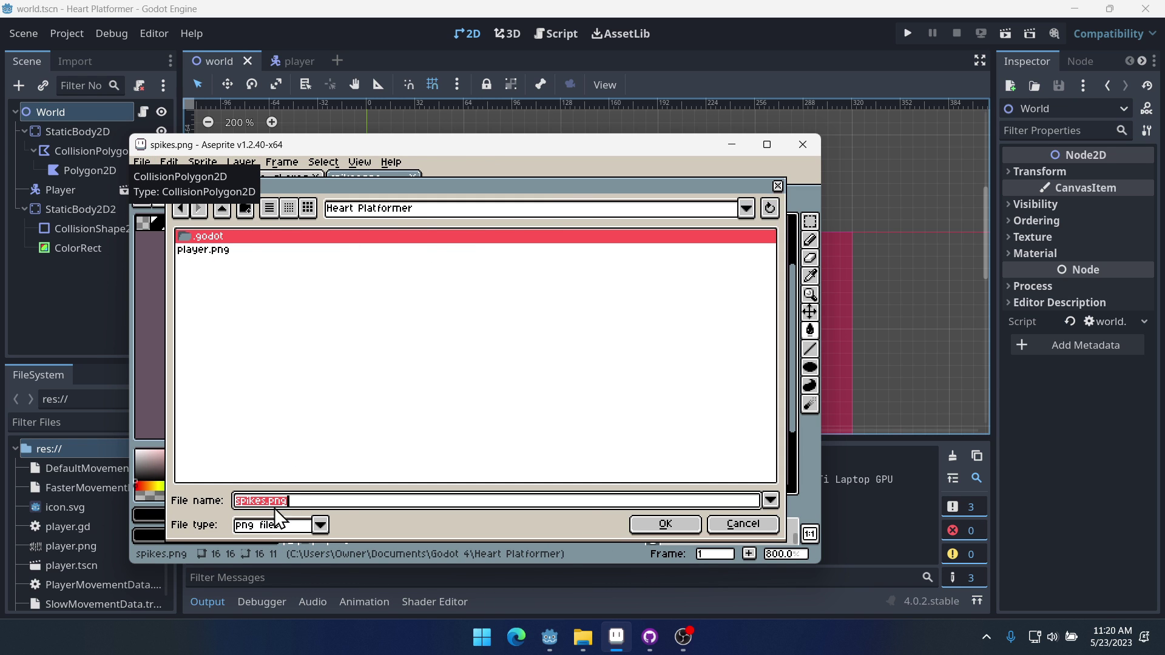
pyautogui.click(682, 523)
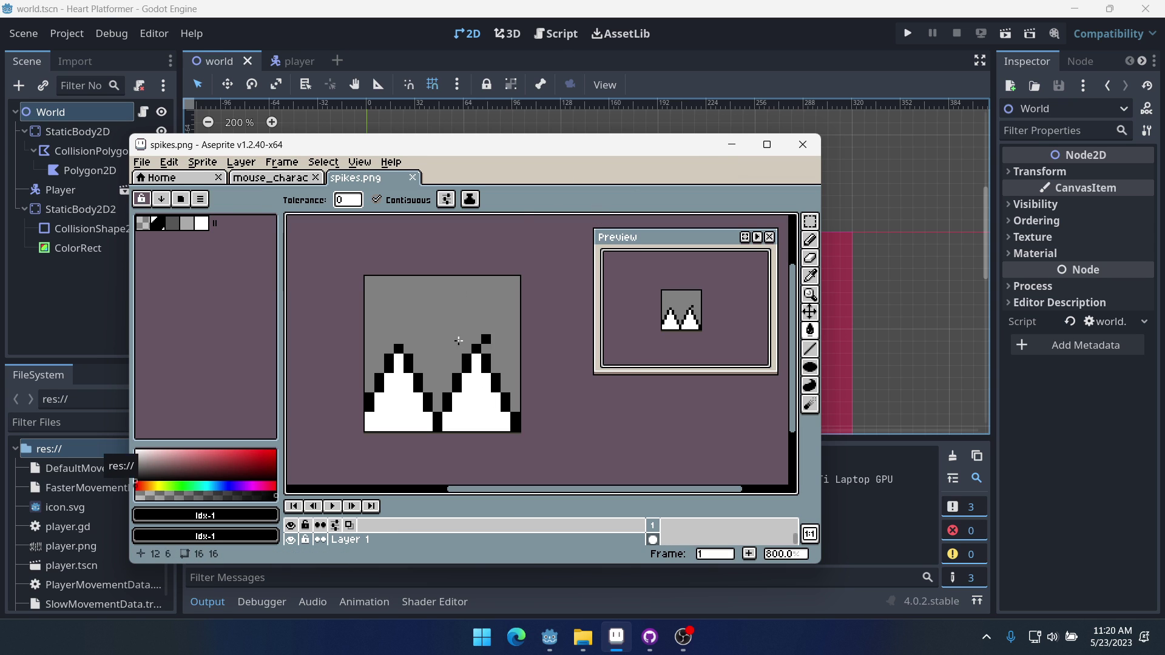
# Step: Minimize Aseprite and create a new 2D scene with its root renamed Spikes
pyautogui.click(732, 146)
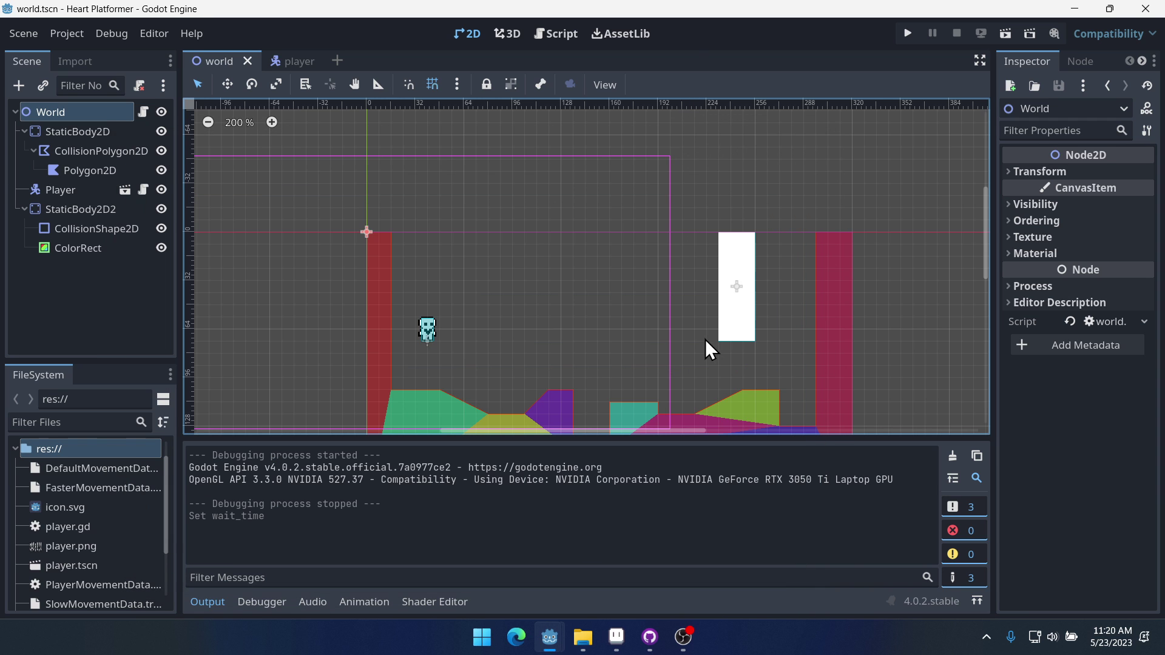
pyautogui.moveTo(95, 362); pyautogui.dragTo(95, 301)
pyautogui.scroll(-1, 79, 546)
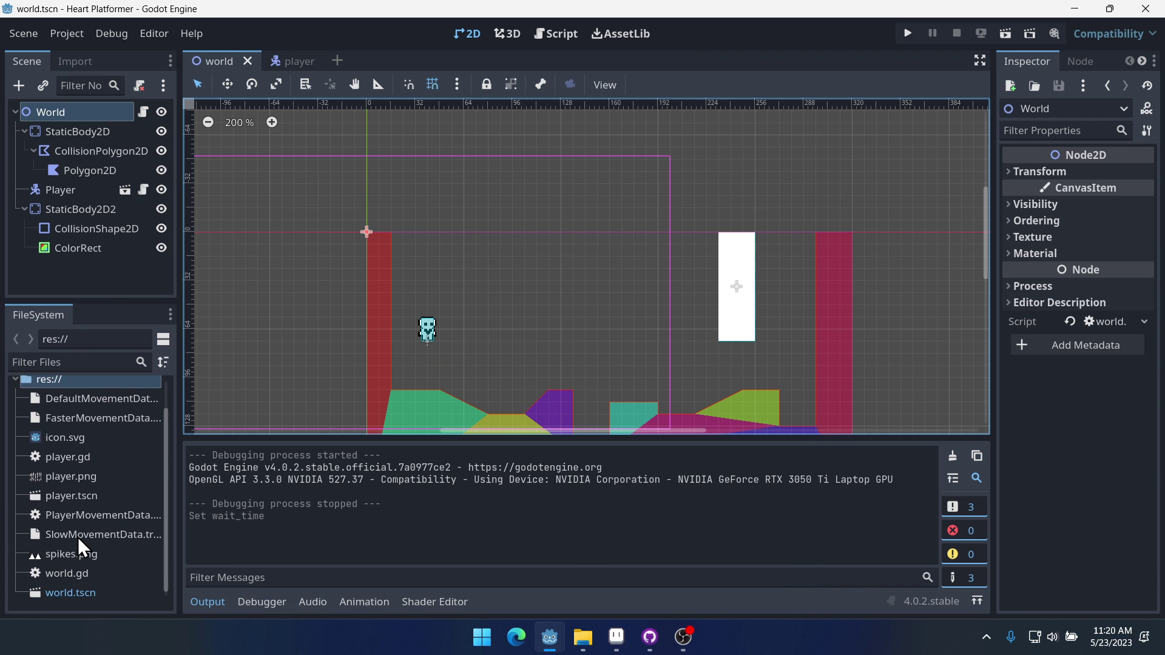
pyautogui.click(337, 61)
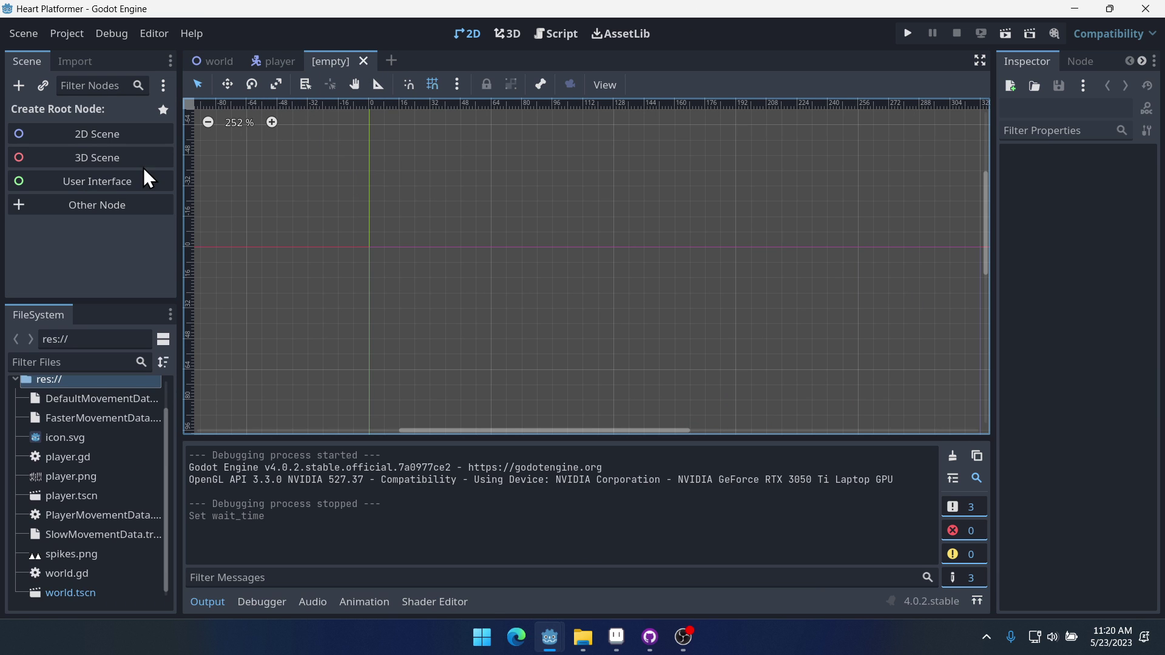
pyautogui.click(101, 137)
pyautogui.doubleClick(102, 113)
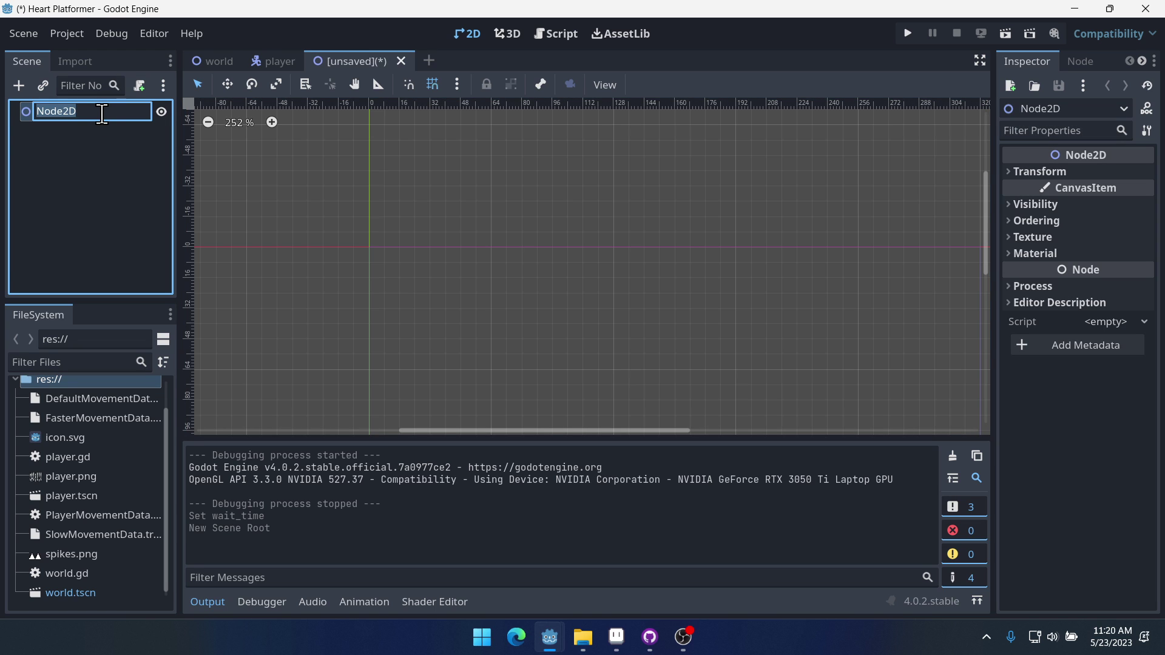
pyautogui.write('Spikes')
pyautogui.press('Return')
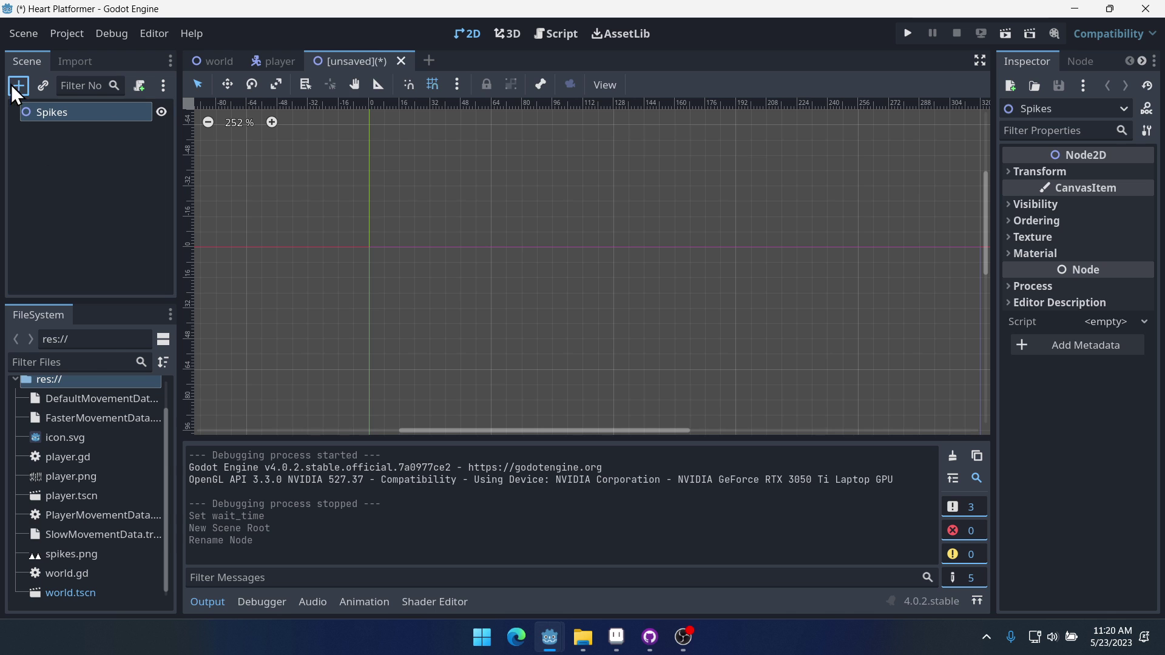
# Step: Add a Sprite2D textured with spikes.png, move it above the origin, and save
pyautogui.click(17, 85)
pyautogui.write('spri')
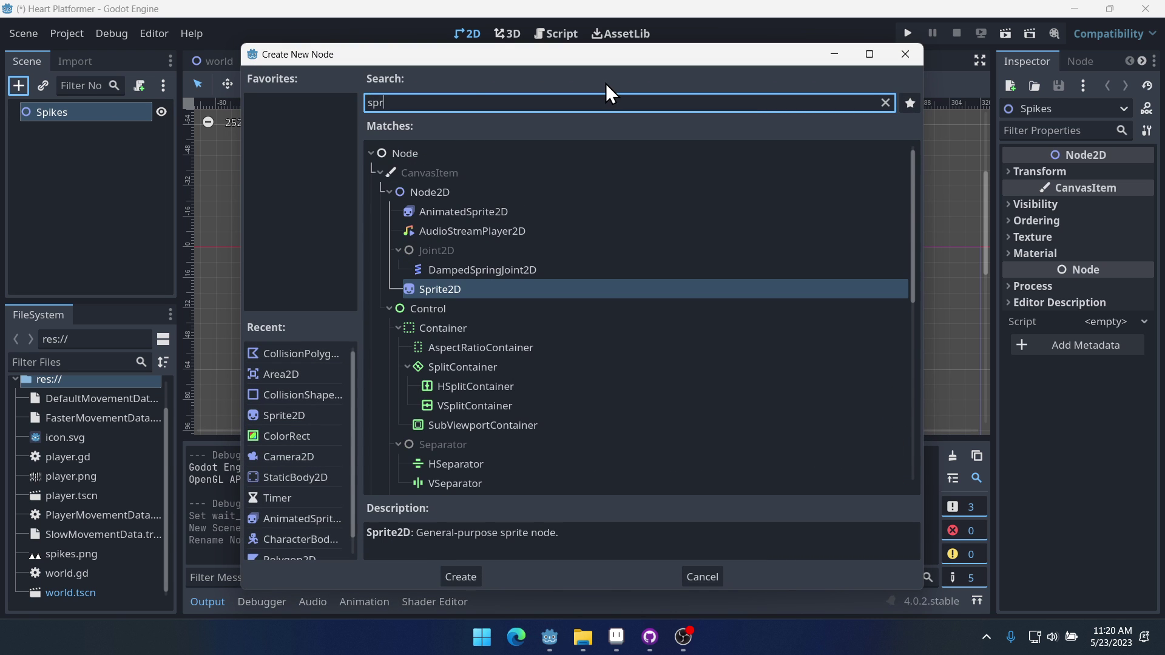
pyautogui.press('Return')
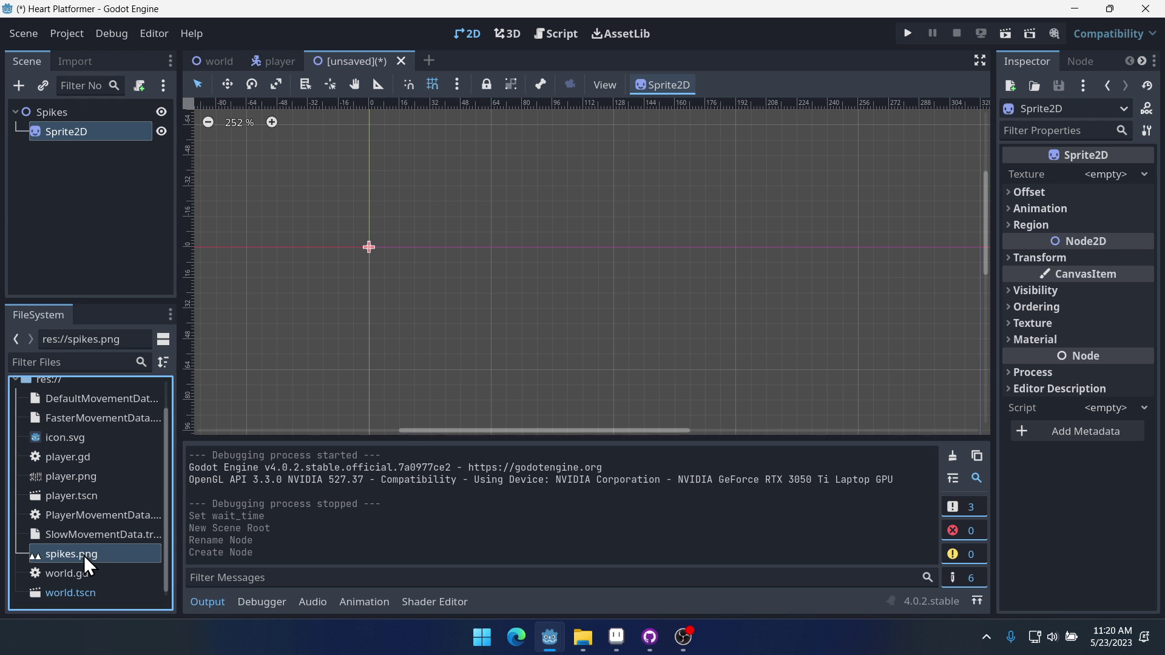
pyautogui.moveTo(71, 554); pyautogui.dragTo(1115, 173)
pyautogui.scroll(1, 346, 227)
pyautogui.scroll(4, 346, 227)
pyautogui.moveTo(458, 264)
pyautogui.mouseDown()
pyautogui.moveTo(519, 265)
pyautogui.moveTo(520, 214)
pyautogui.mouseUp()
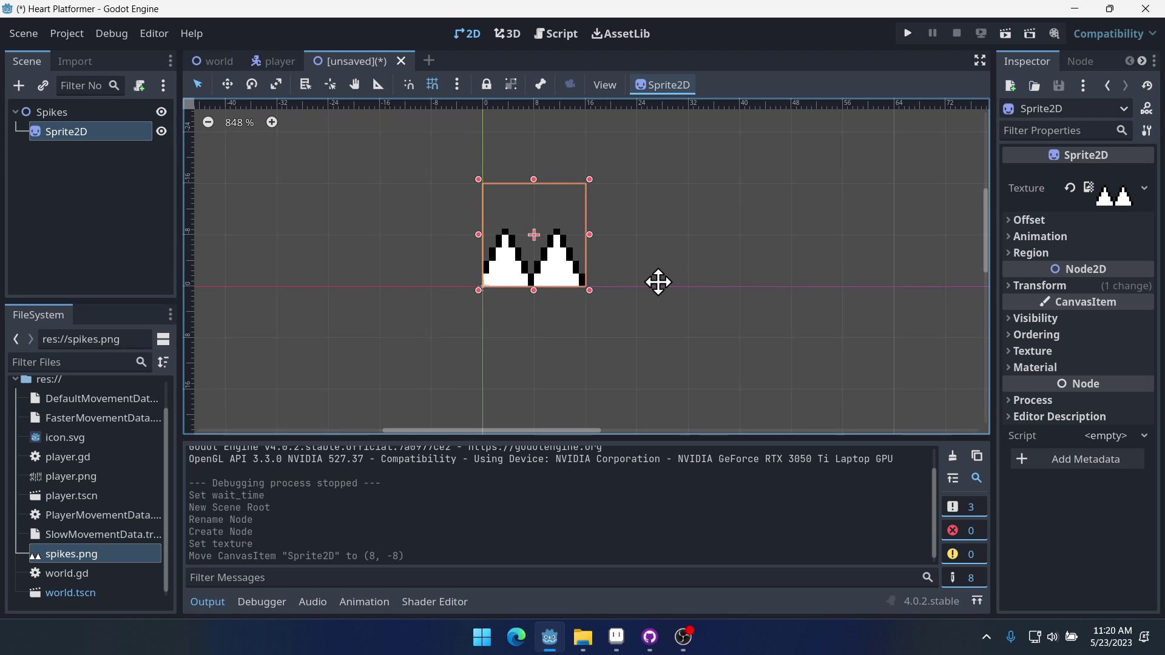
pyautogui.scroll(2, 659, 282)
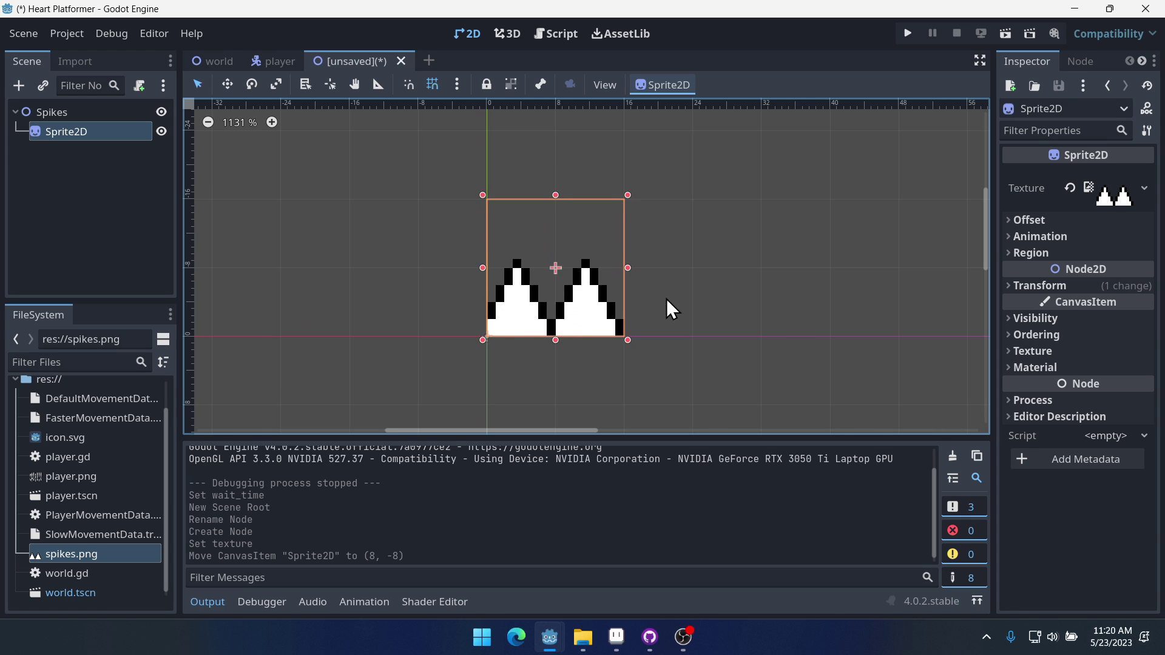
pyautogui.scroll(1, 609, 303)
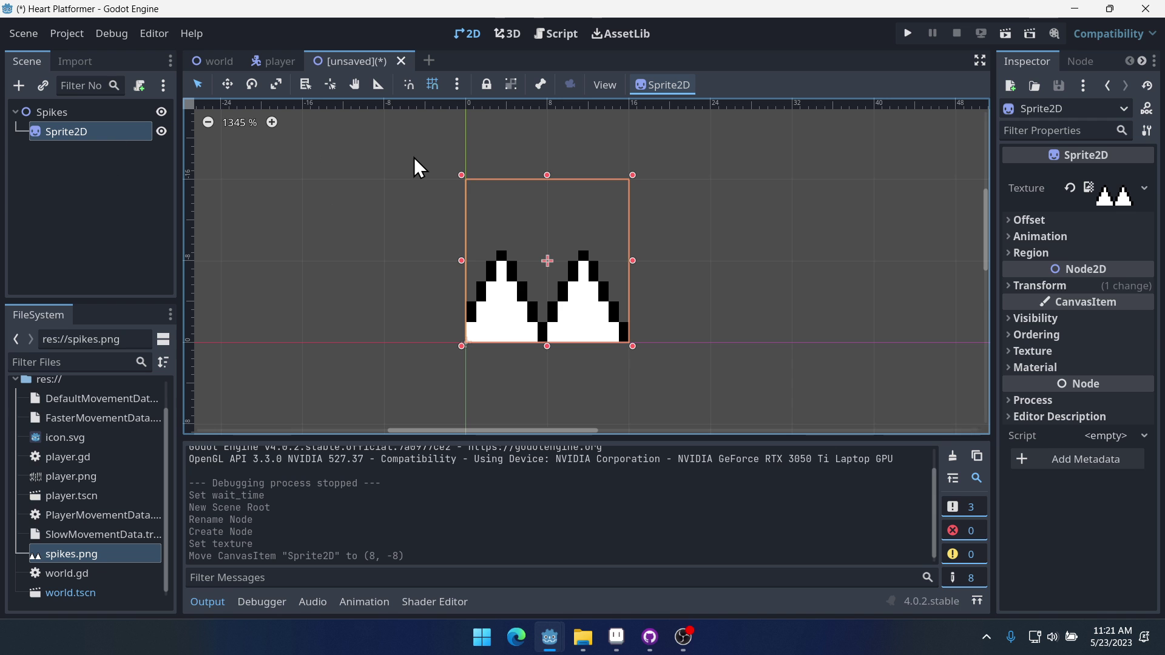
pyautogui.hotkey('ctrl', 's')
# Step: Save as spikes.tscn and drop two Spikes instances onto the world level's ground
pyautogui.click(456, 577)
pyautogui.click(218, 61)
pyautogui.scroll(1, 582, 187)
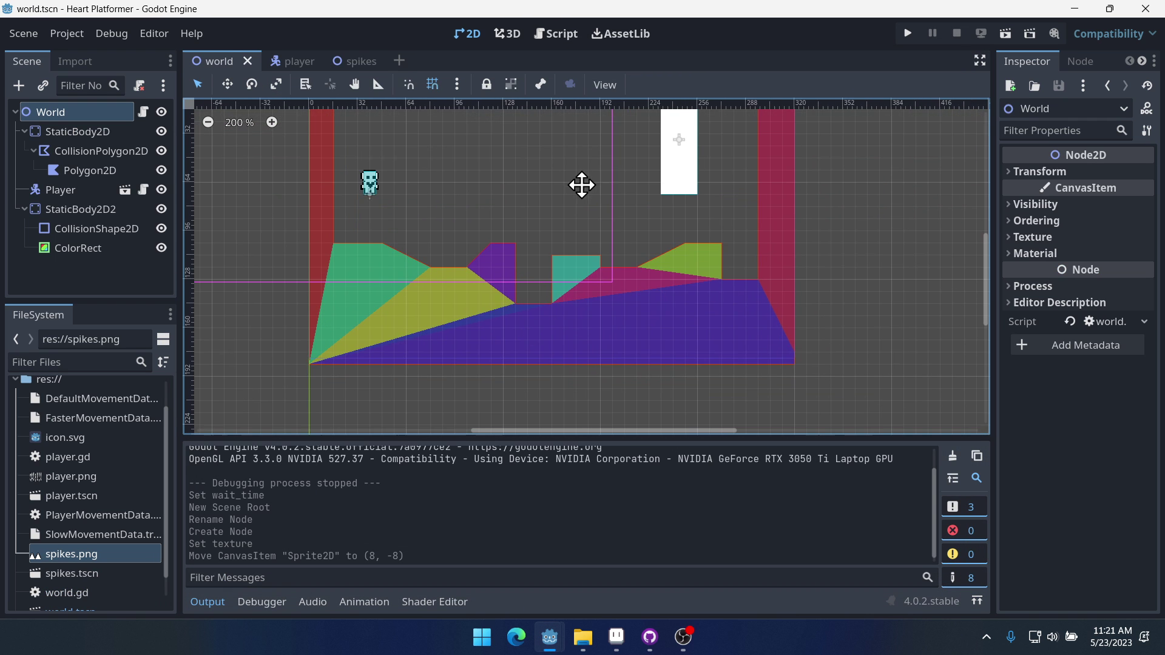
pyautogui.scroll(1, 551, 248)
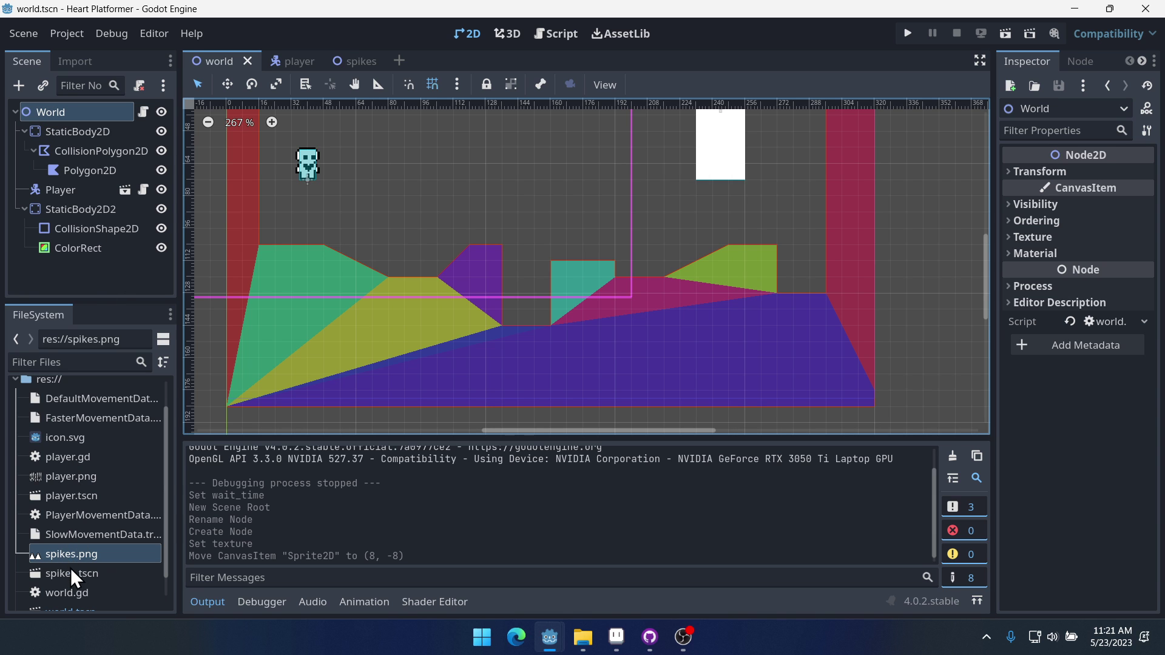
pyautogui.moveTo(70, 574); pyautogui.dragTo(503, 327)
pyautogui.scroll(3, 531, 345)
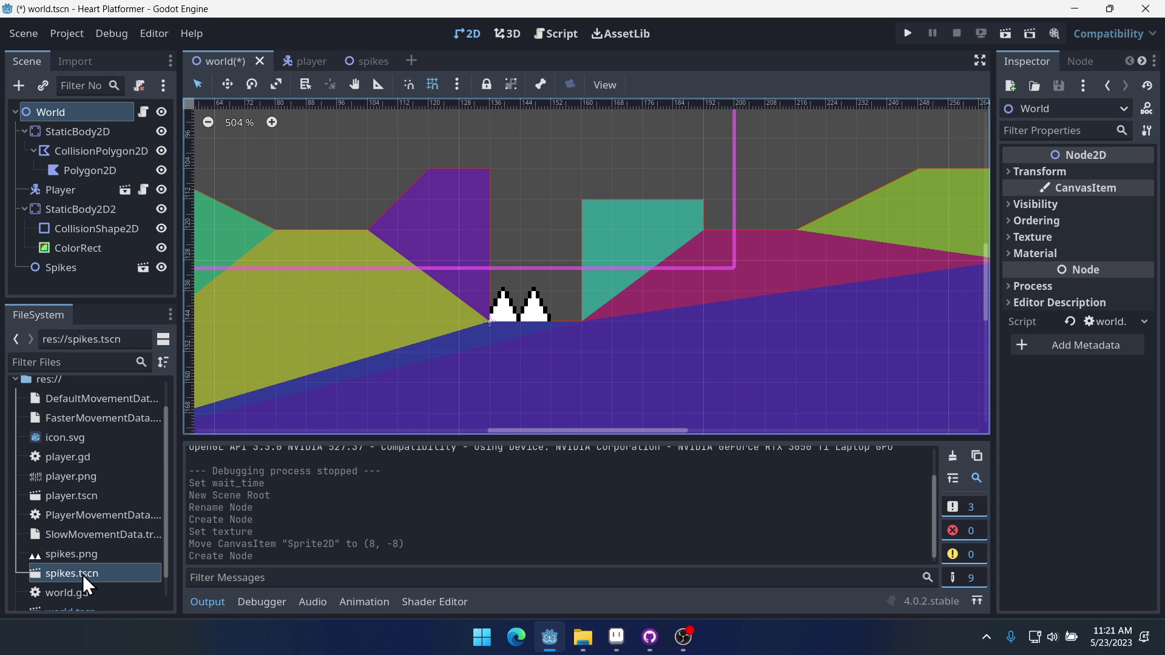
pyautogui.moveTo(71, 575); pyautogui.dragTo(521, 320)
pyautogui.scroll(-1, 591, 317)
pyautogui.moveTo(710, 297)
pyautogui.mouseDown(button='middle')
pyautogui.moveTo(468, 378)
pyautogui.moveTo(583, 305)
pyautogui.mouseUp(button='middle')
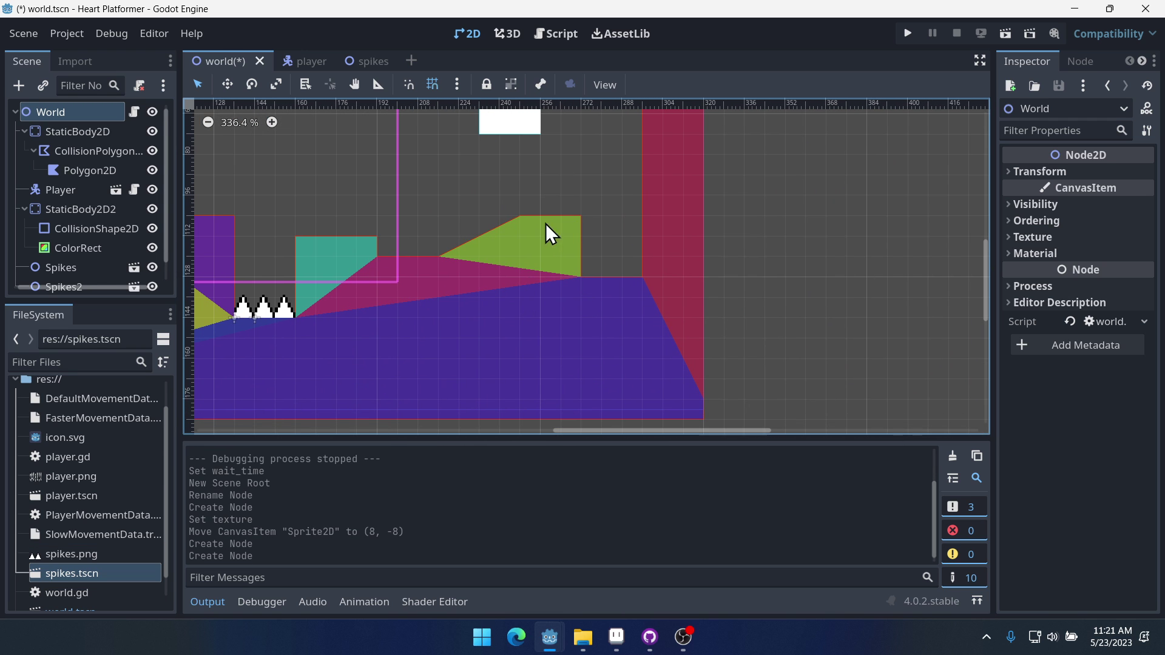
# Step: Pull the green ledge's right-edge collision polygon vertices in to the left
pyautogui.click(80, 151)
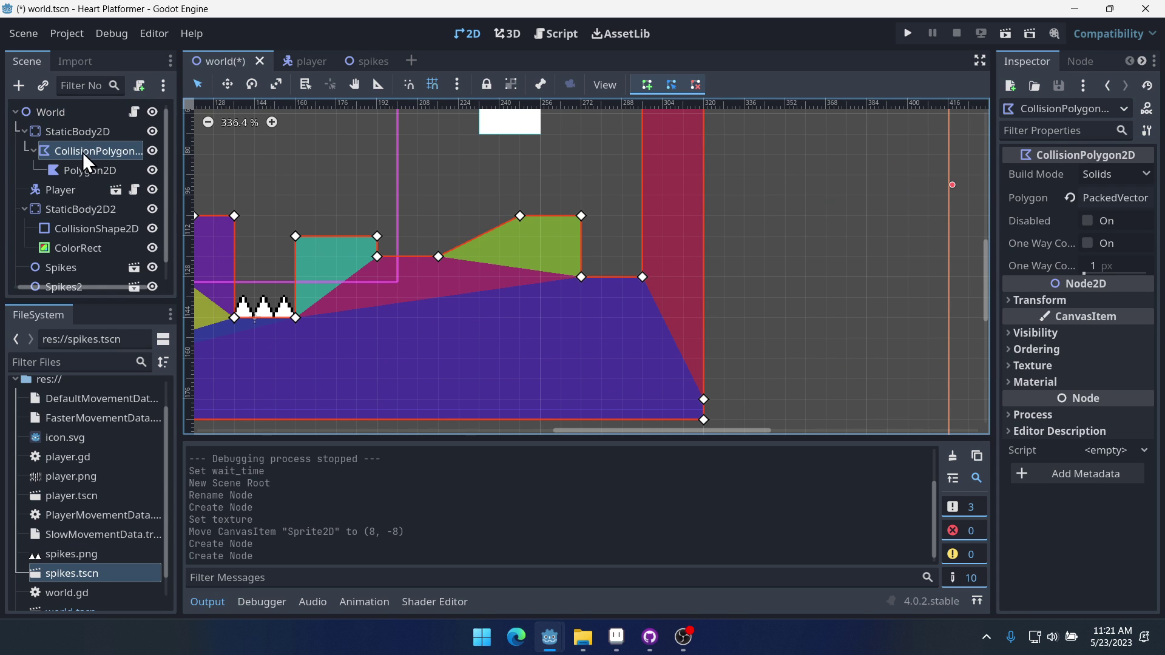
pyautogui.scroll(1, 531, 265)
pyautogui.scroll(2, 529, 264)
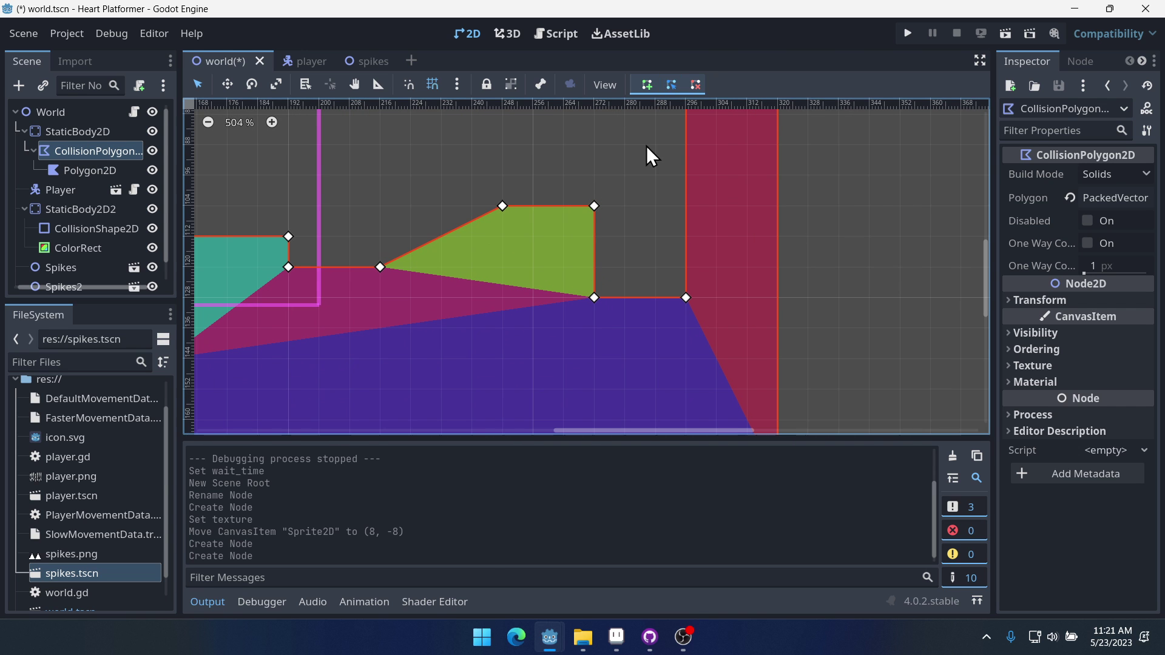
pyautogui.moveTo(595, 207); pyautogui.dragTo(564, 206)
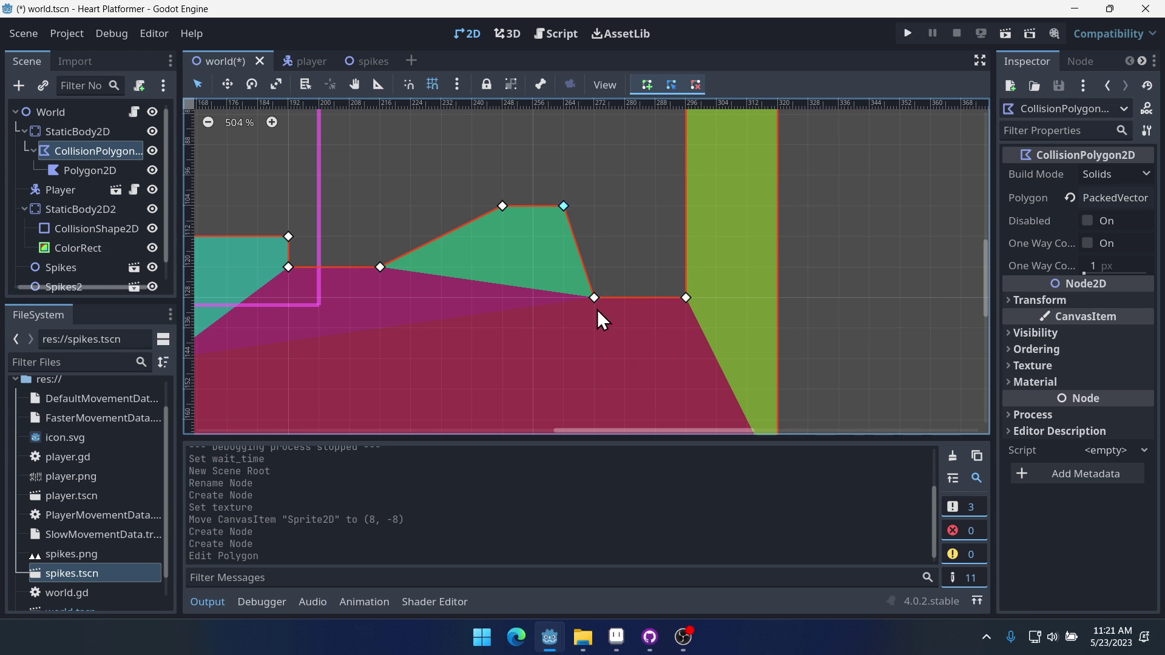
pyautogui.moveTo(584, 298); pyautogui.dragTo(577, 294)
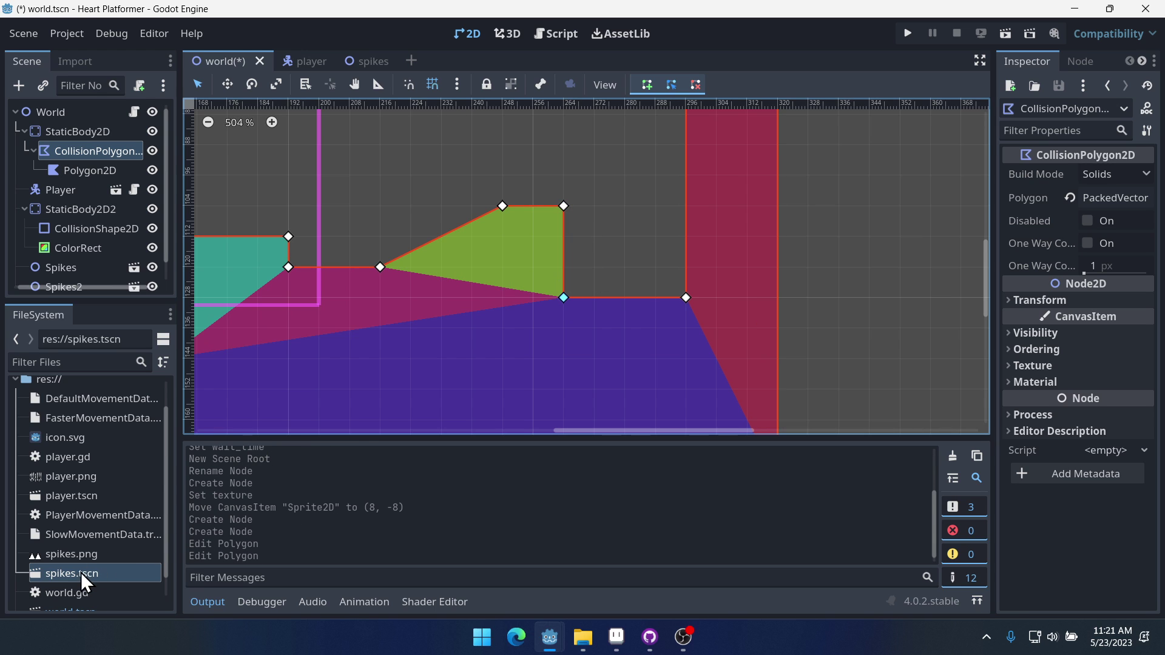
pyautogui.click(73, 109)
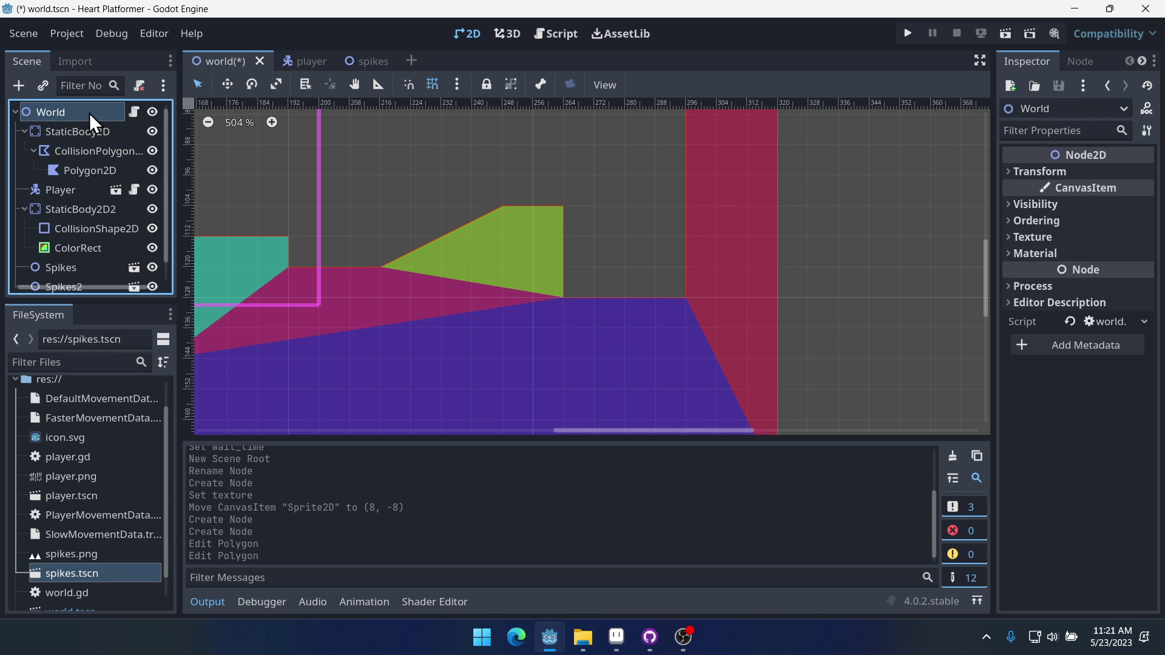
pyautogui.click(70, 150)
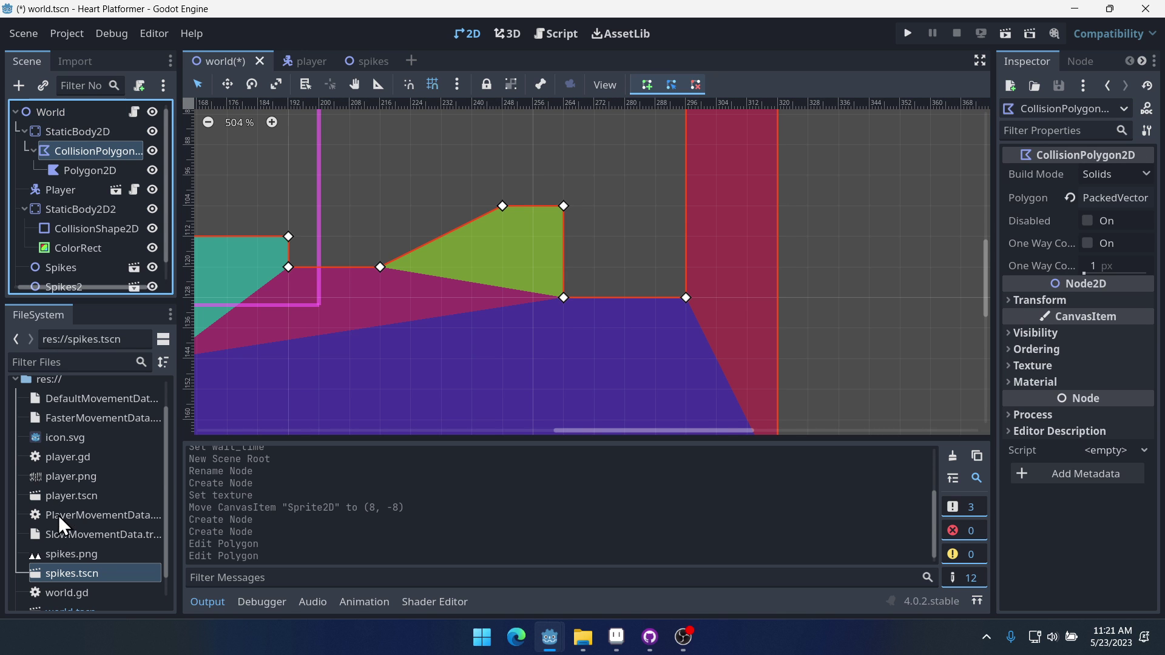
# Step: Add Spikes3 and Spikes4 from spikes.tscn, placing one on the ledge and one in the dip
pyautogui.moveTo(72, 575); pyautogui.dragTo(610, 252)
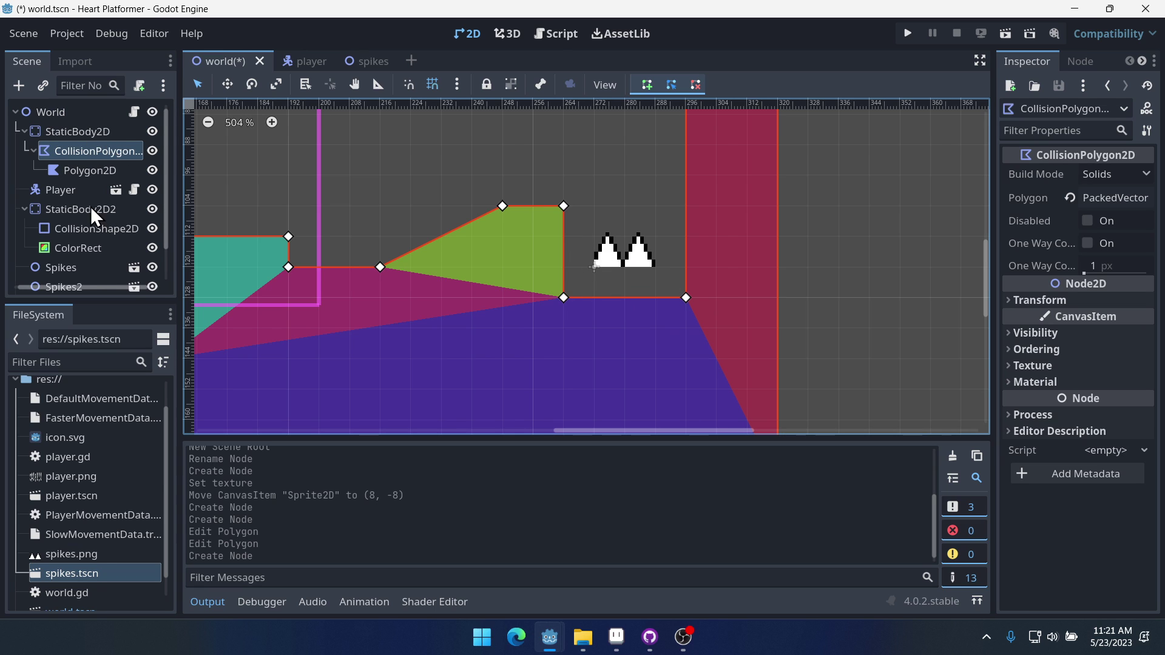
pyautogui.scroll(-2, 97, 257)
pyautogui.scroll(2, 81, 235)
pyautogui.scroll(-2, 103, 175)
pyautogui.moveTo(105, 307); pyautogui.dragTo(106, 355)
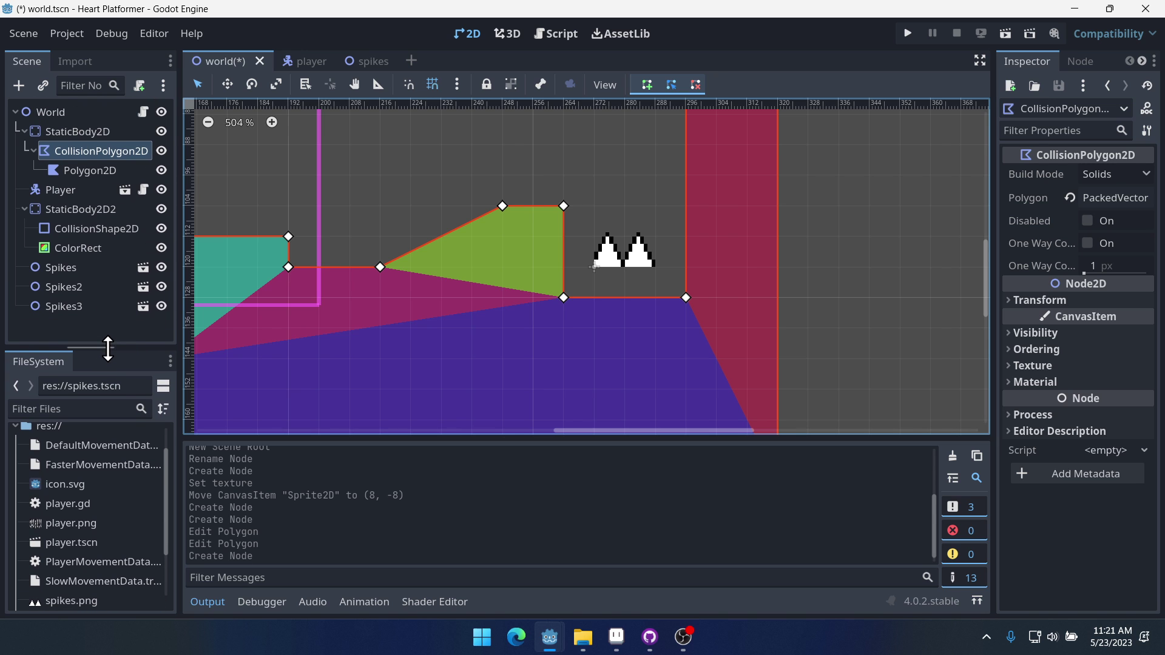
pyautogui.click(77, 139)
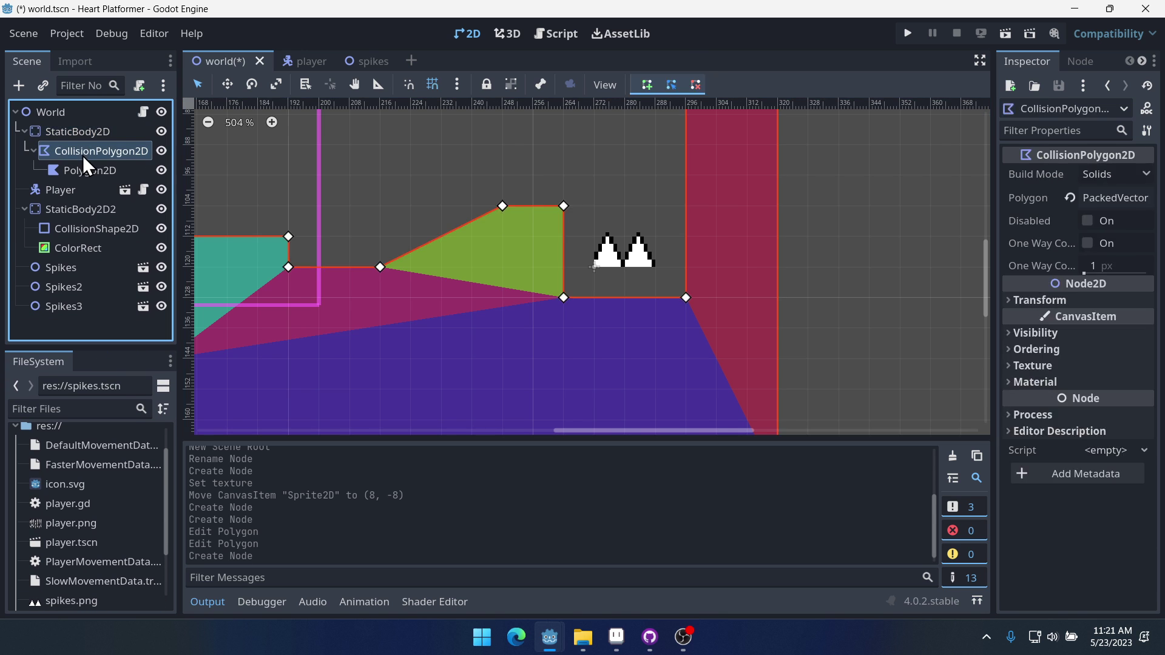
pyautogui.click(65, 112)
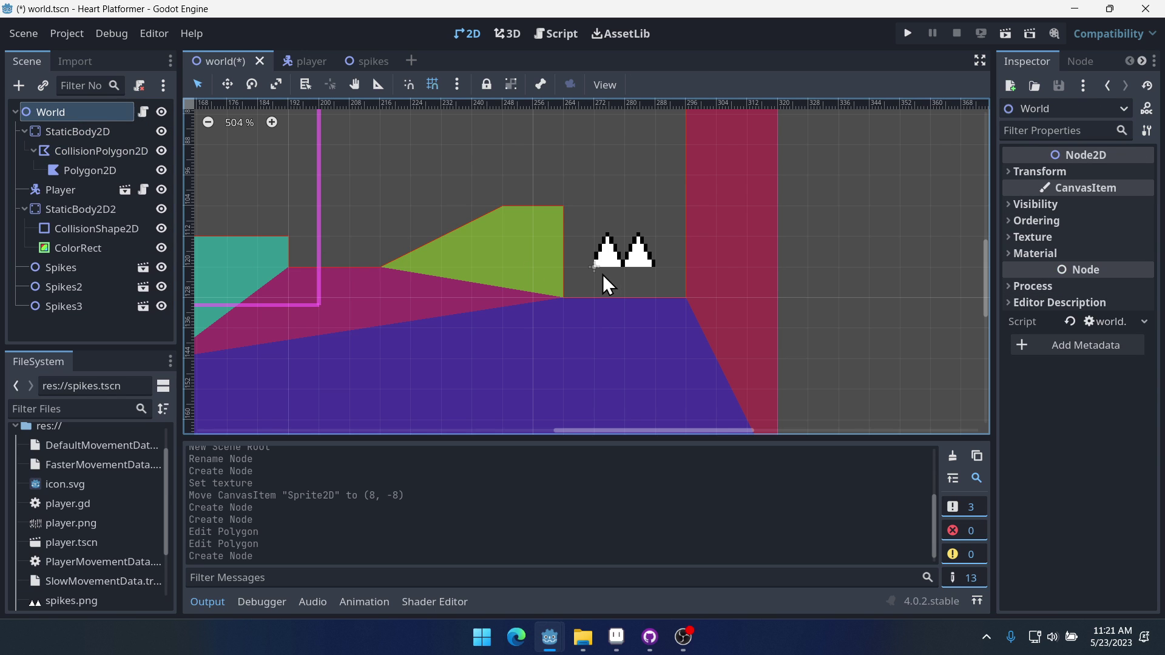
pyautogui.moveTo(602, 270); pyautogui.dragTo(575, 294)
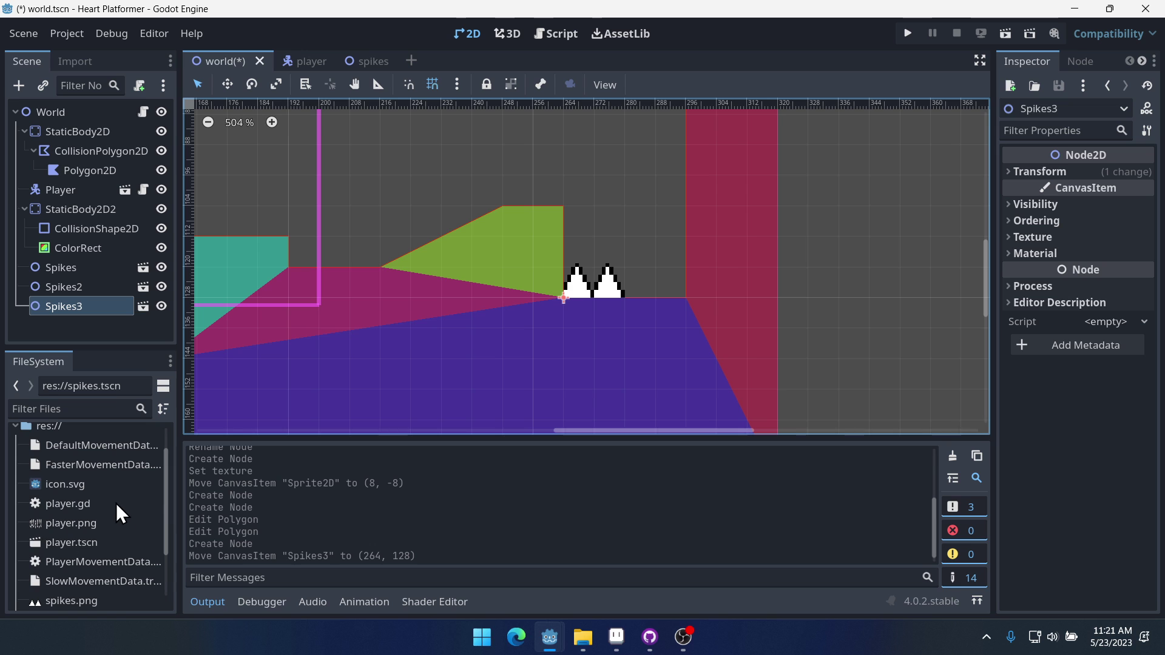
pyautogui.click(67, 110)
pyautogui.scroll(-2, 139, 569)
pyautogui.moveTo(95, 576); pyautogui.dragTo(626, 298)
pyautogui.scroll(-2, 810, 335)
pyautogui.scroll(-2, 629, 358)
pyautogui.scroll(-2, 569, 370)
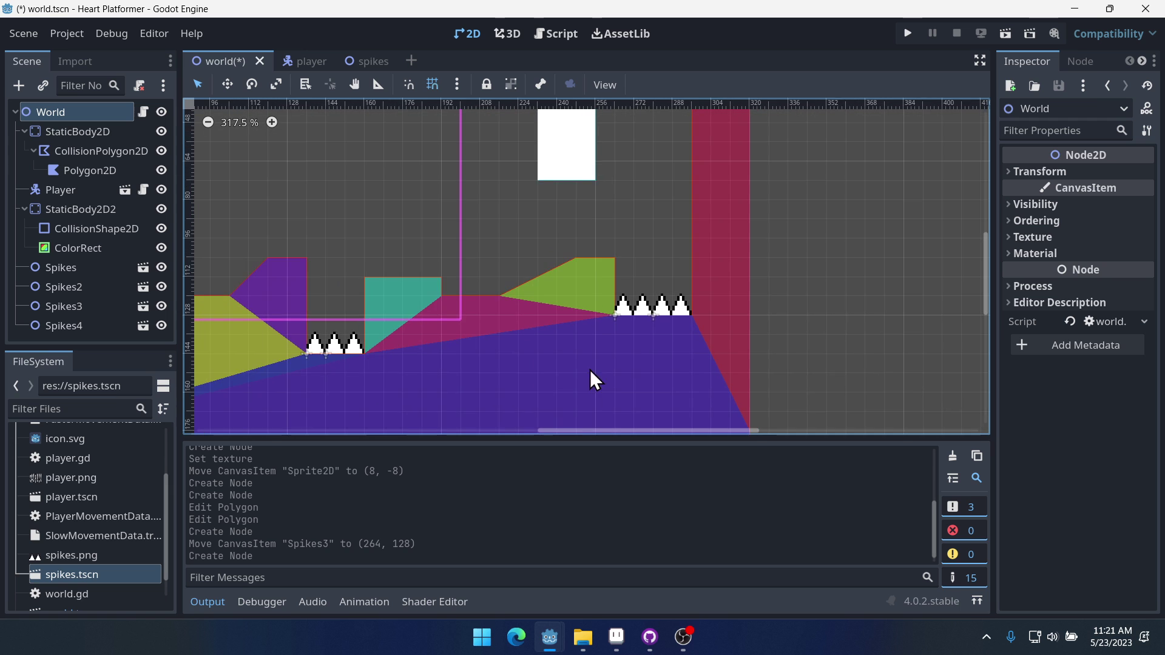
pyautogui.moveTo(569, 371); pyautogui.dragTo(767, 334, button='middle')
pyautogui.scroll(-3, 768, 334)
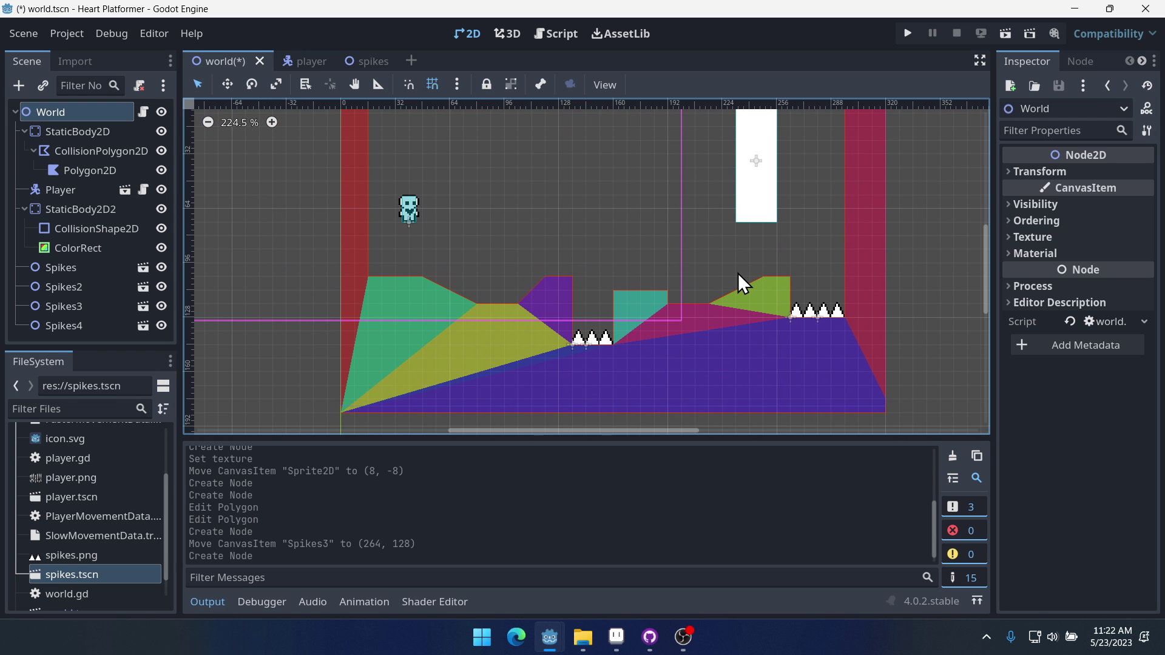
# Step: Save the world scene, then play-test by walking the character through the spike pit and stop
pyautogui.hotkey('ctrl', 's')
pyautogui.click(908, 33)
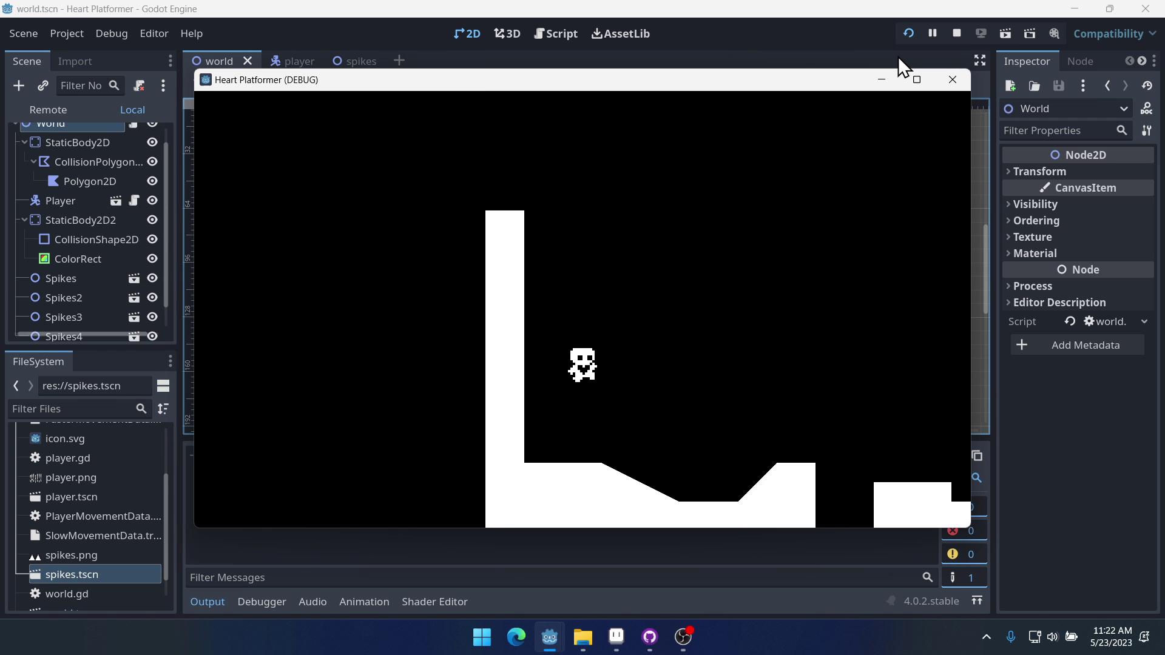
pyautogui.press('Right')
pyautogui.press('Right')
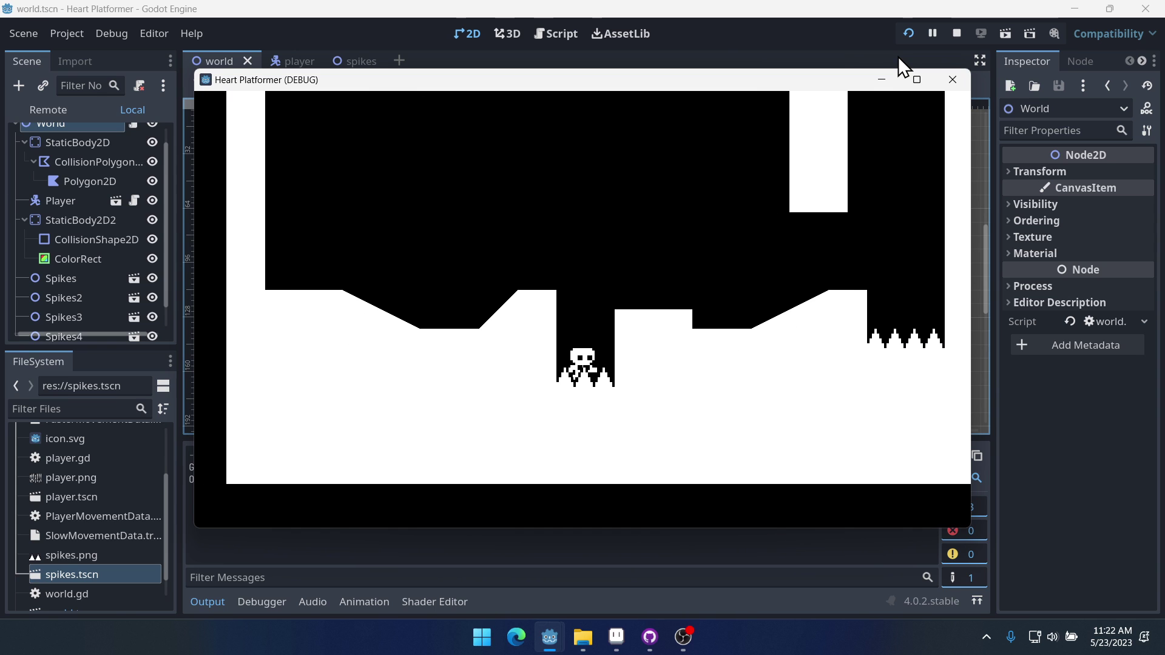
pyautogui.press('Right')
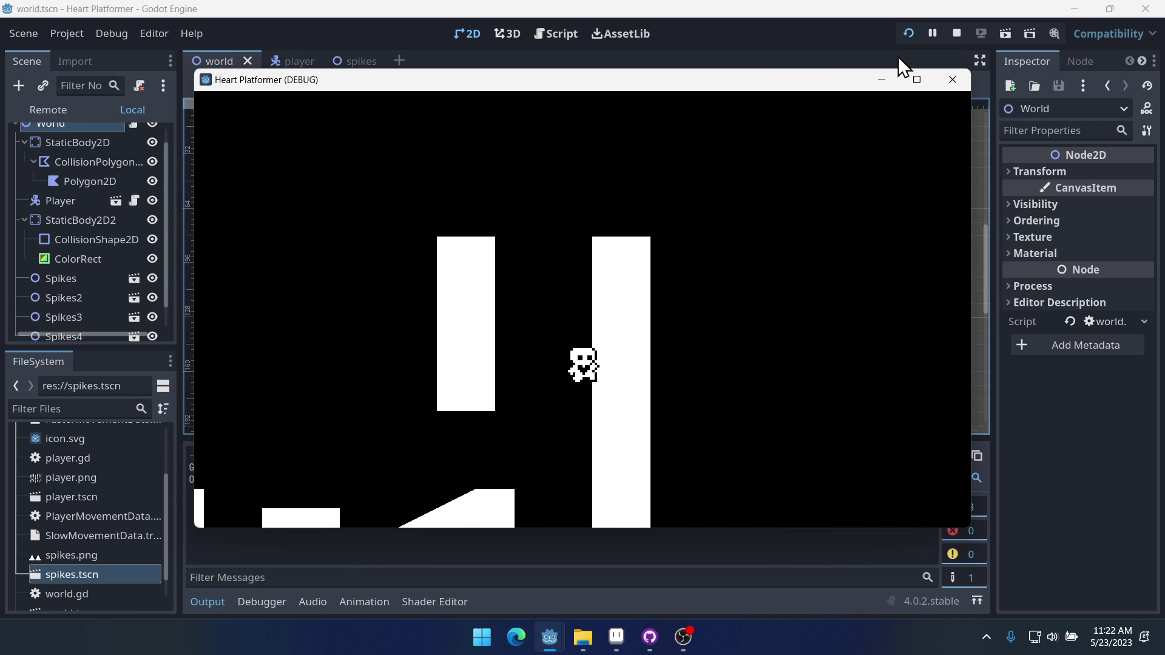
pyautogui.press('Left')
pyautogui.press('Right')
pyautogui.press('Left')
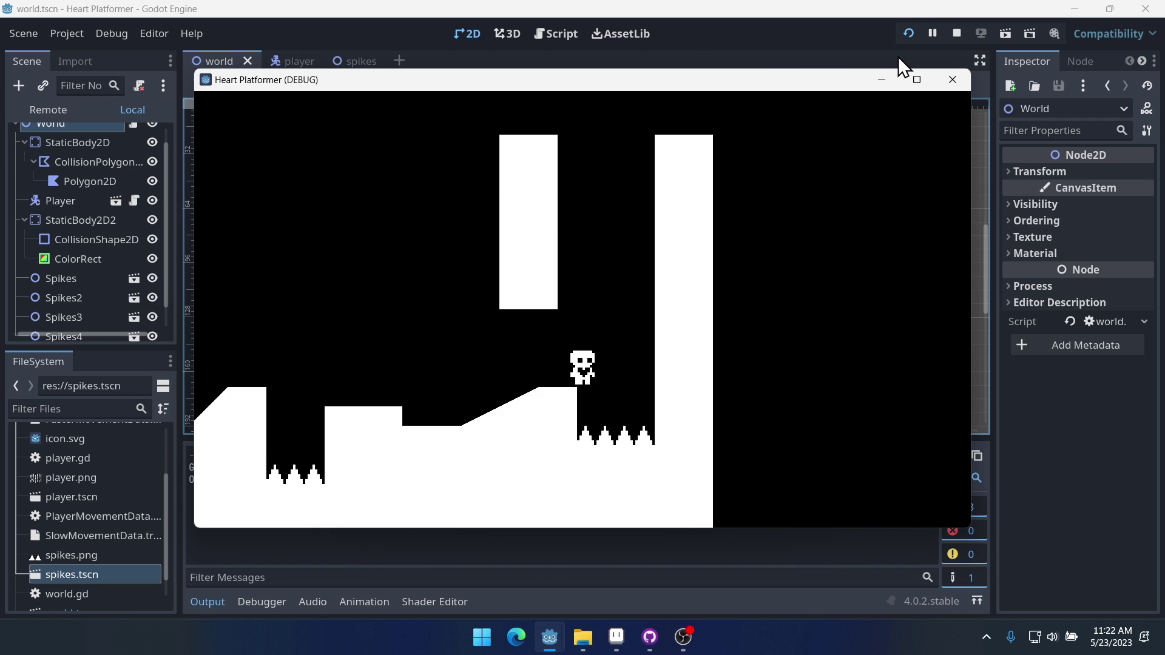
pyautogui.press('Right')
pyautogui.click(954, 79)
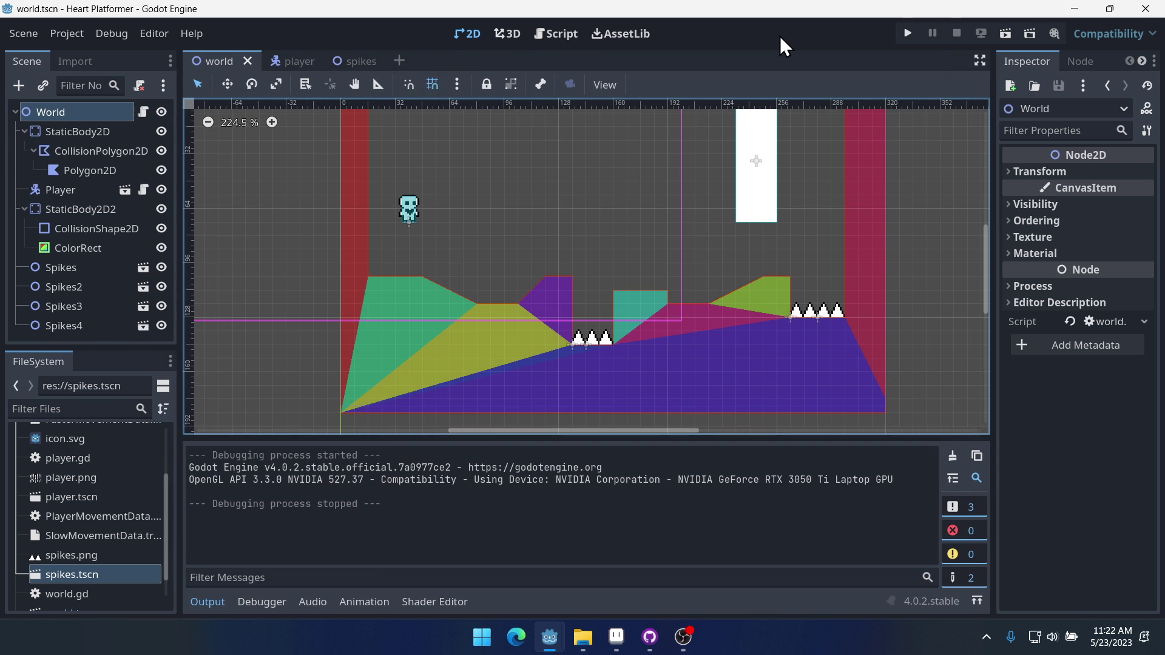
# Step: Save the world scene and move the Player down onto the left green platform
pyautogui.hotkey('ctrl', 's')
pyautogui.scroll(1, 772, 207)
pyautogui.moveTo(736, 237); pyautogui.dragTo(632, 330, button='middle')
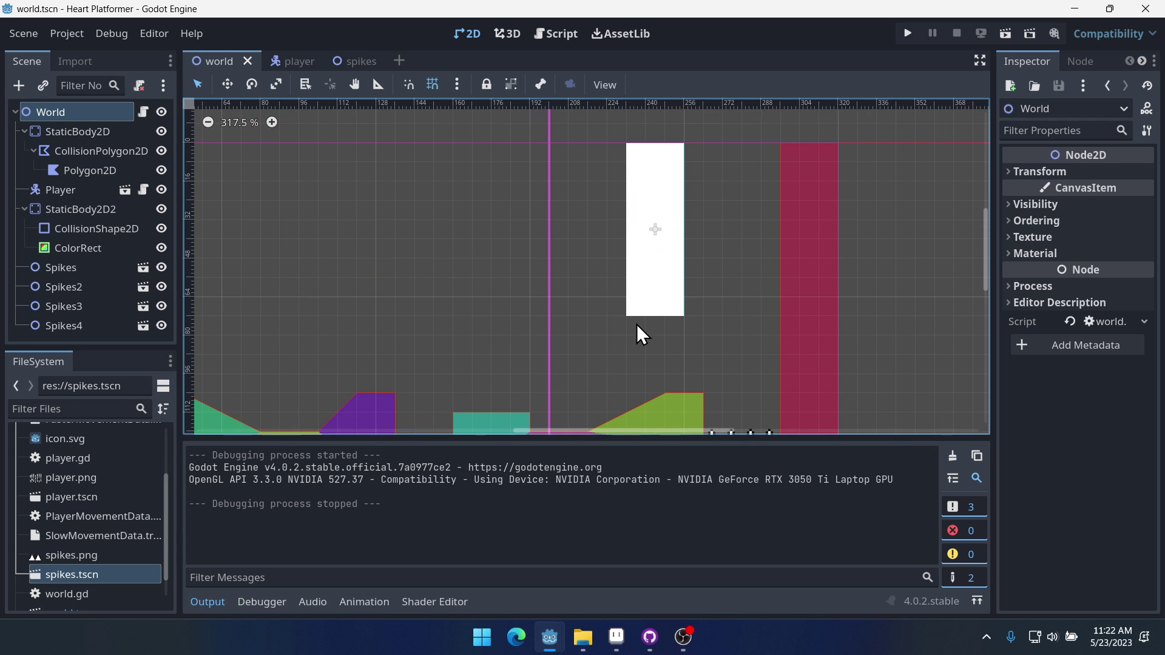
pyautogui.moveTo(479, 356); pyautogui.dragTo(598, 310, button='middle')
pyautogui.scroll(1, 598, 309)
pyautogui.scroll(2, 413, 230)
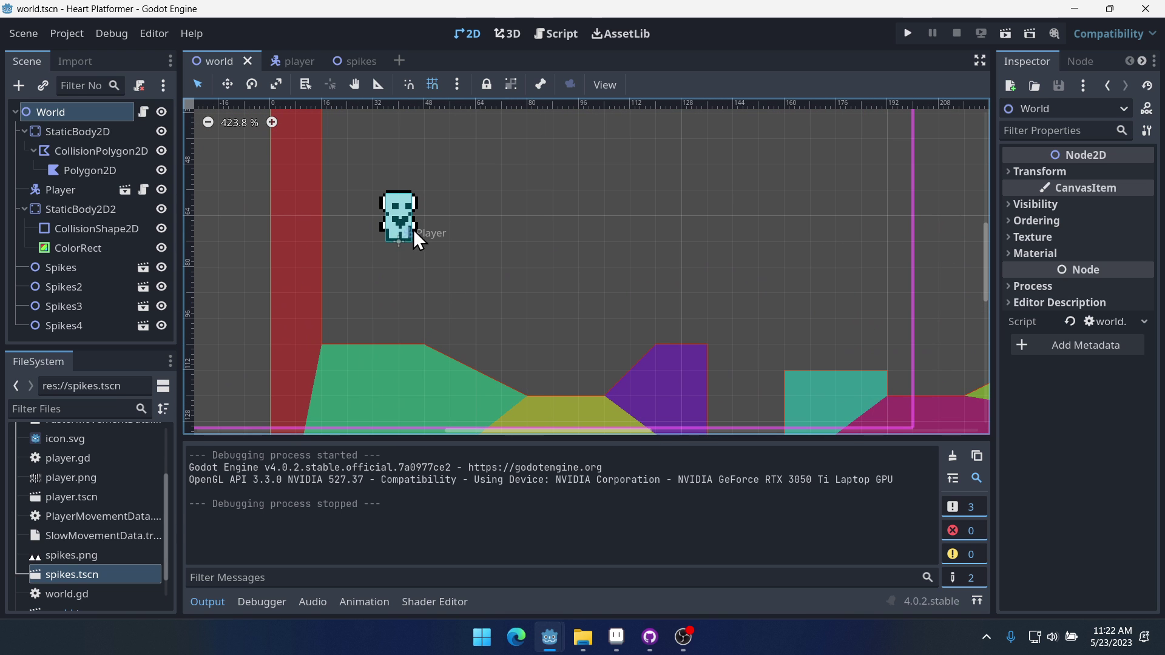
pyautogui.moveTo(399, 247); pyautogui.dragTo(401, 369)
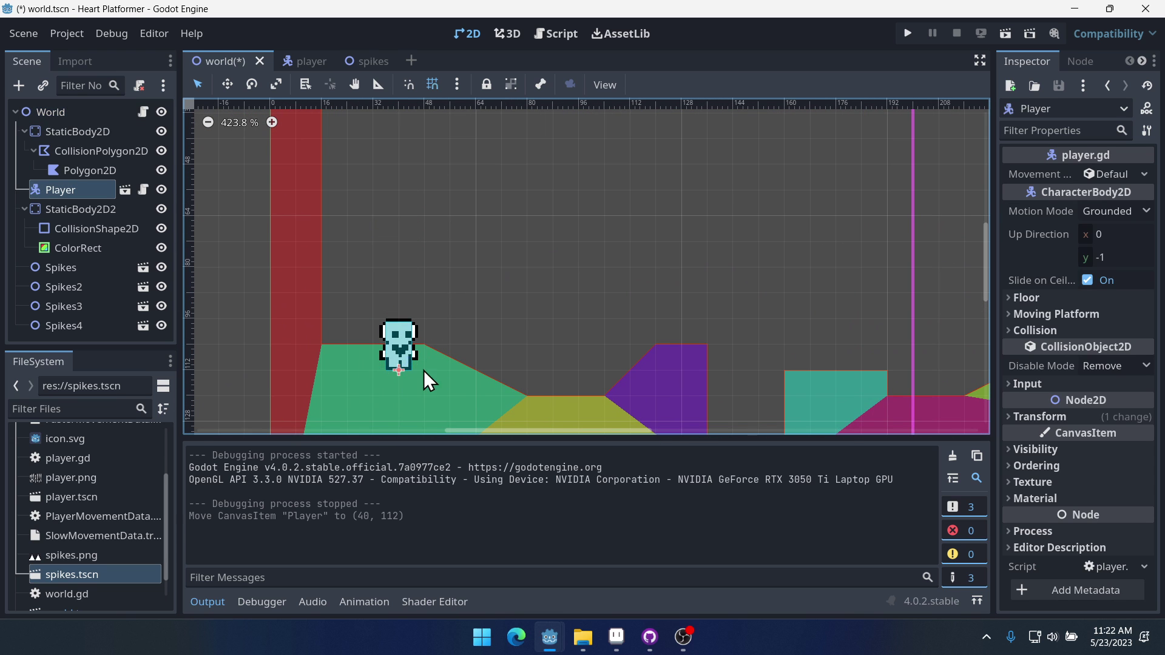
pyautogui.moveTo(406, 350); pyautogui.dragTo(405, 274)
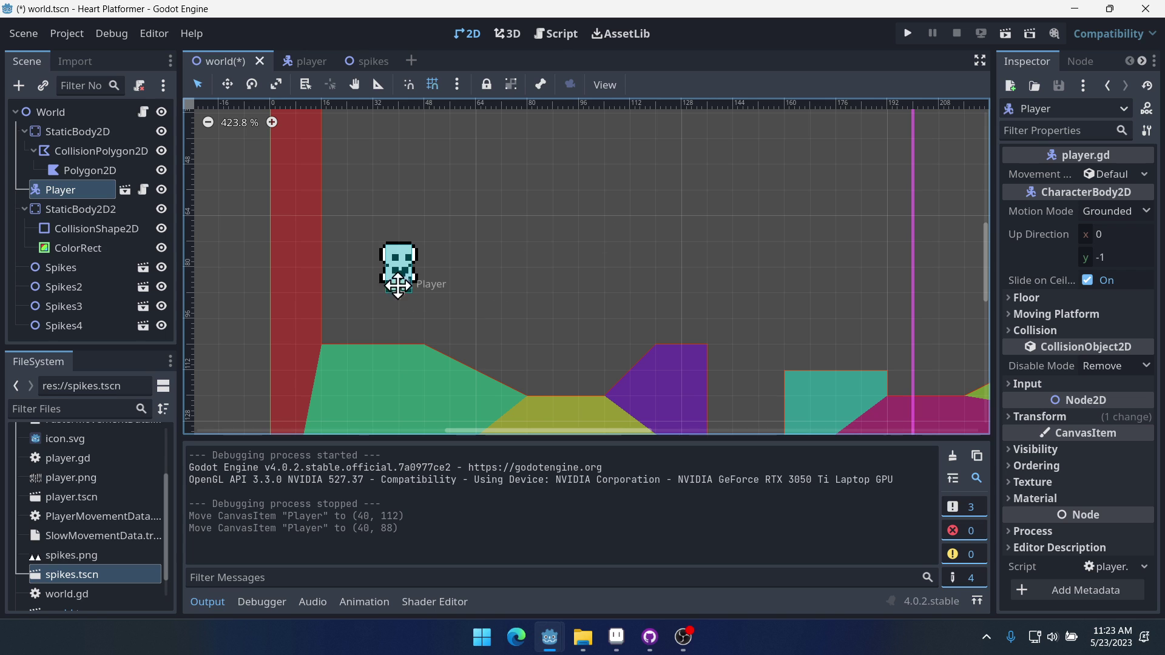
pyautogui.moveTo(395, 278); pyautogui.dragTo(372, 315)
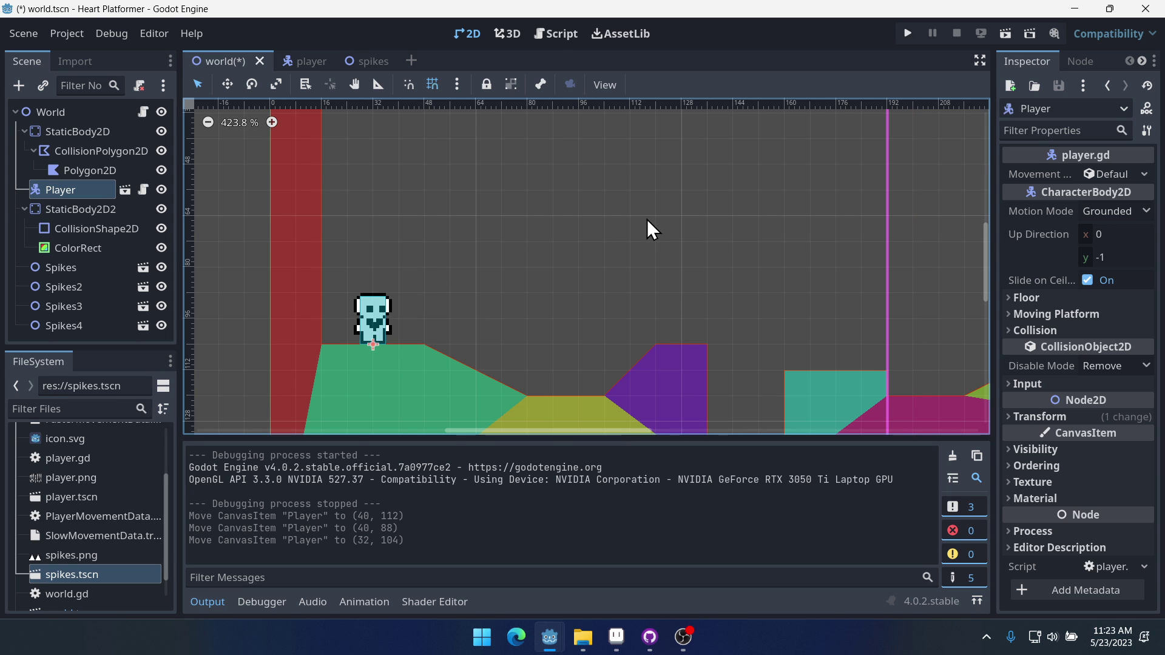
# Step: Save the world, then create a new scene rooted at an Area2D named HazardArea
pyautogui.hotkey('ctrl', 's')
pyautogui.click(411, 60)
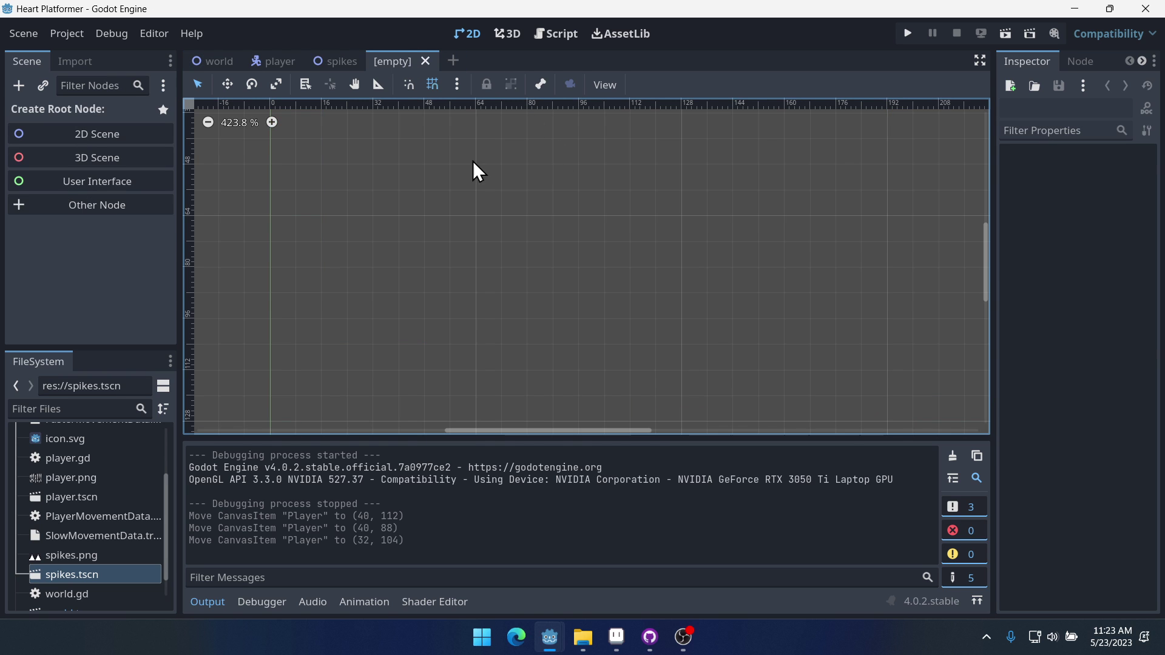
pyautogui.click(110, 208)
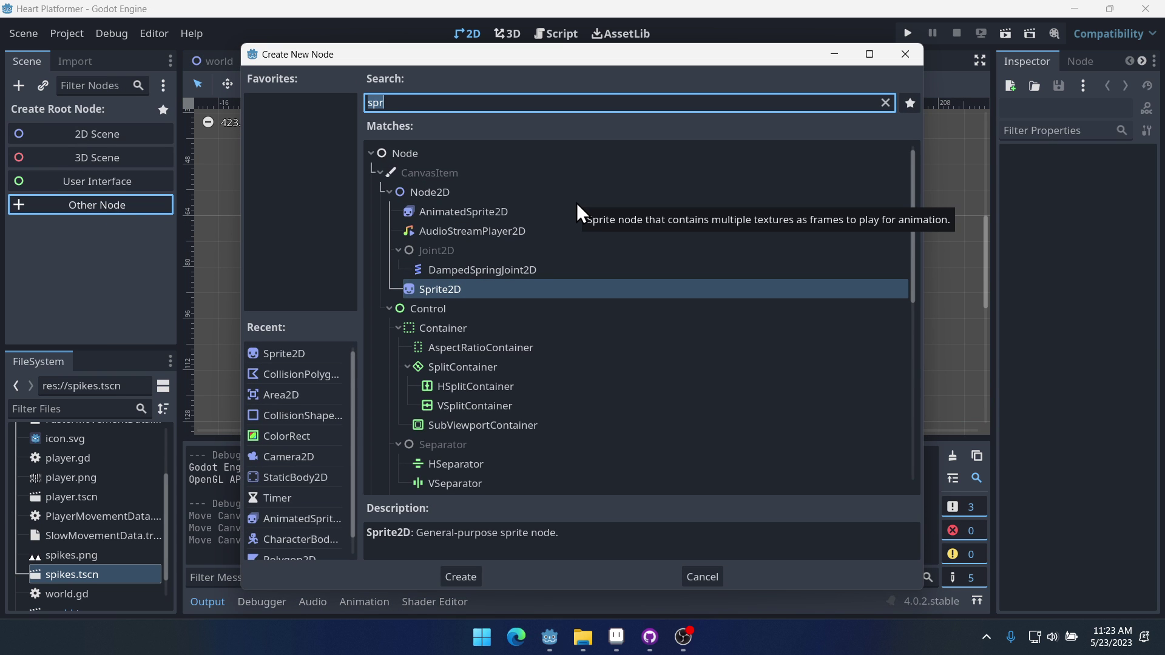
pyautogui.write('area')
pyautogui.press('Return')
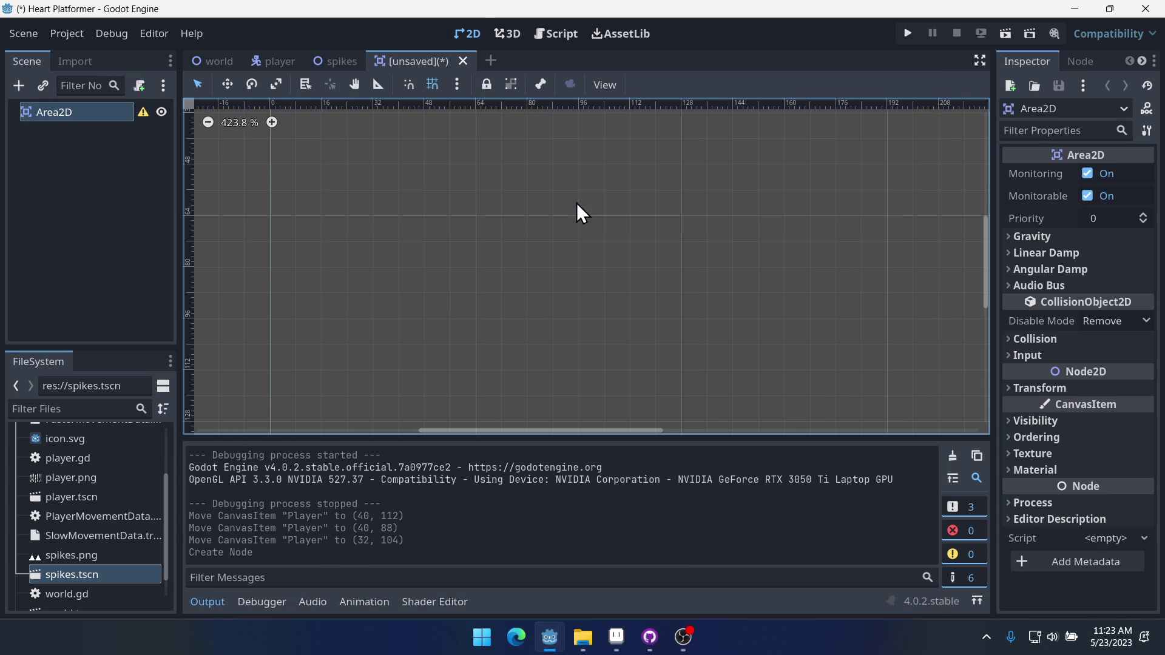
pyautogui.doubleClick(85, 112)
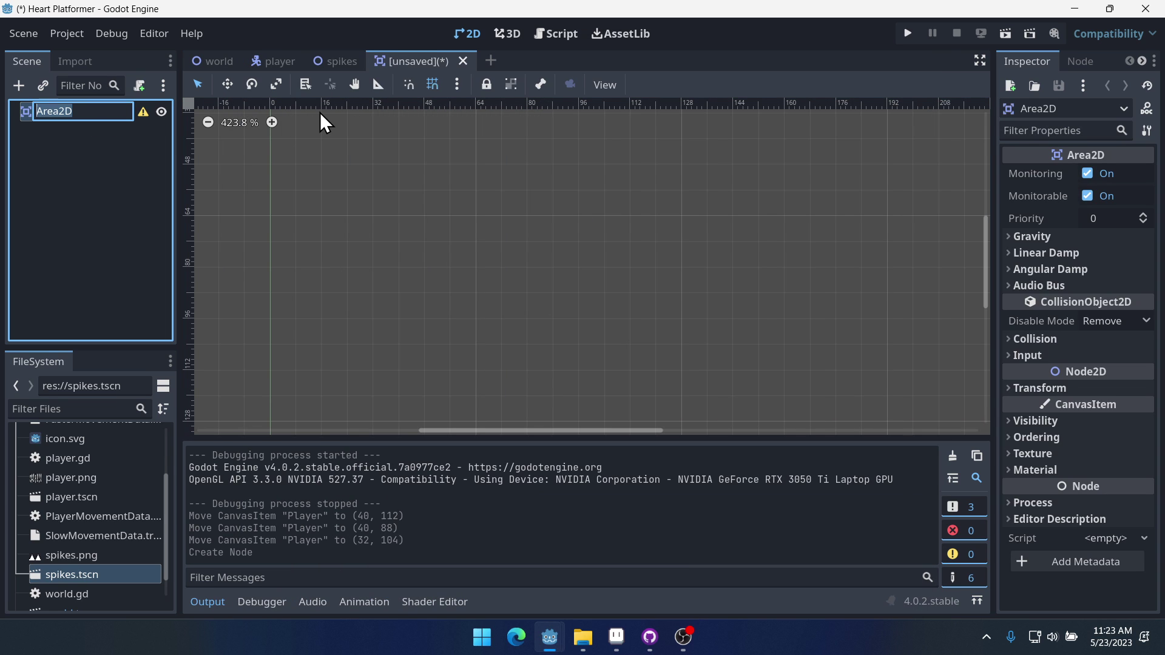
pyautogui.write('Har')
pyautogui.write('zard')
pyautogui.write('Area')
pyautogui.press('Return')
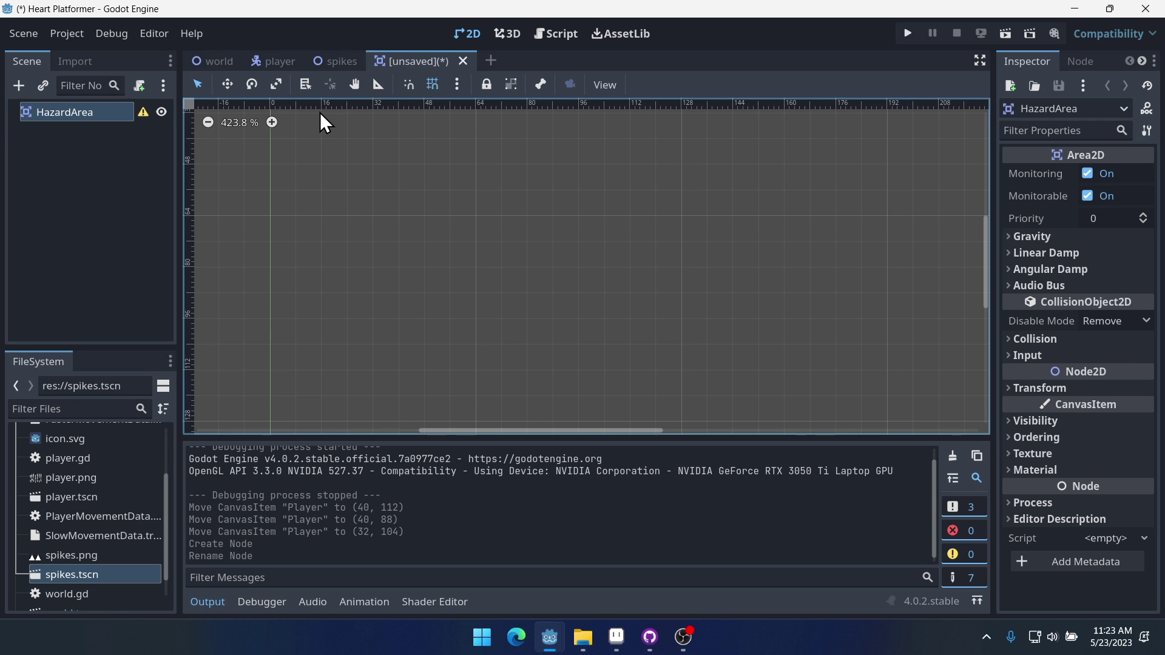
# Step: Save the new scene as hazard_area.tscn
pyautogui.moveTo(541, 273)
pyautogui.mouseDown(button='middle')
pyautogui.moveTo(543, 283)
pyautogui.moveTo(556, 253)
pyautogui.moveTo(603, 312)
pyautogui.mouseUp(button='middle')
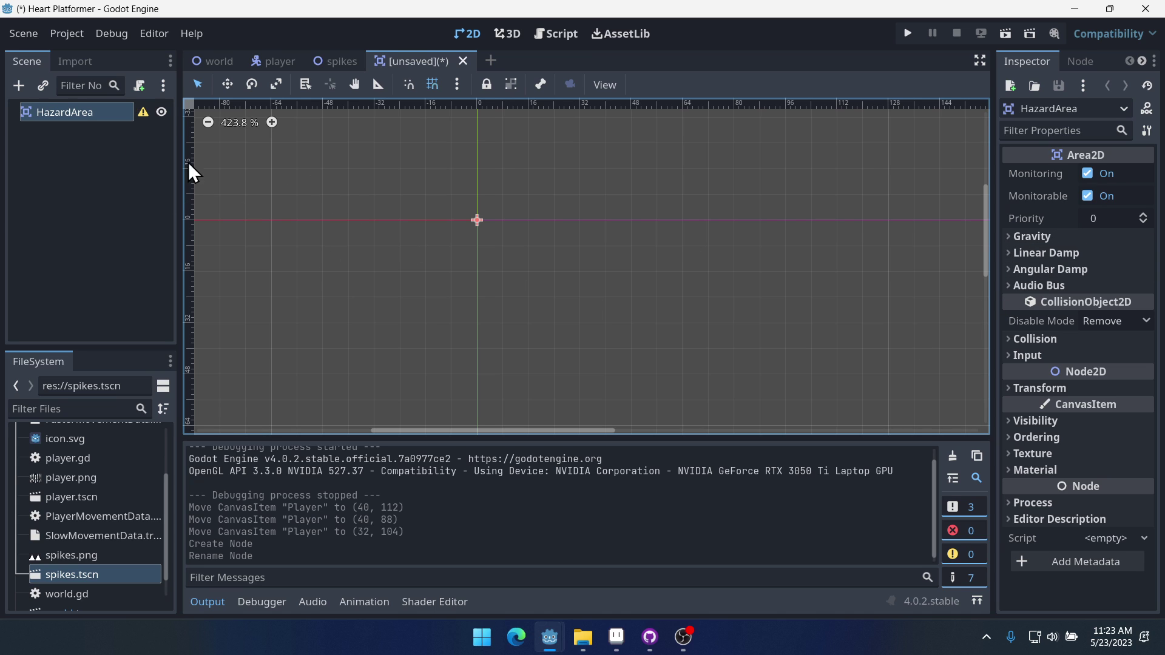
pyautogui.hotkey('ctrl', 's')
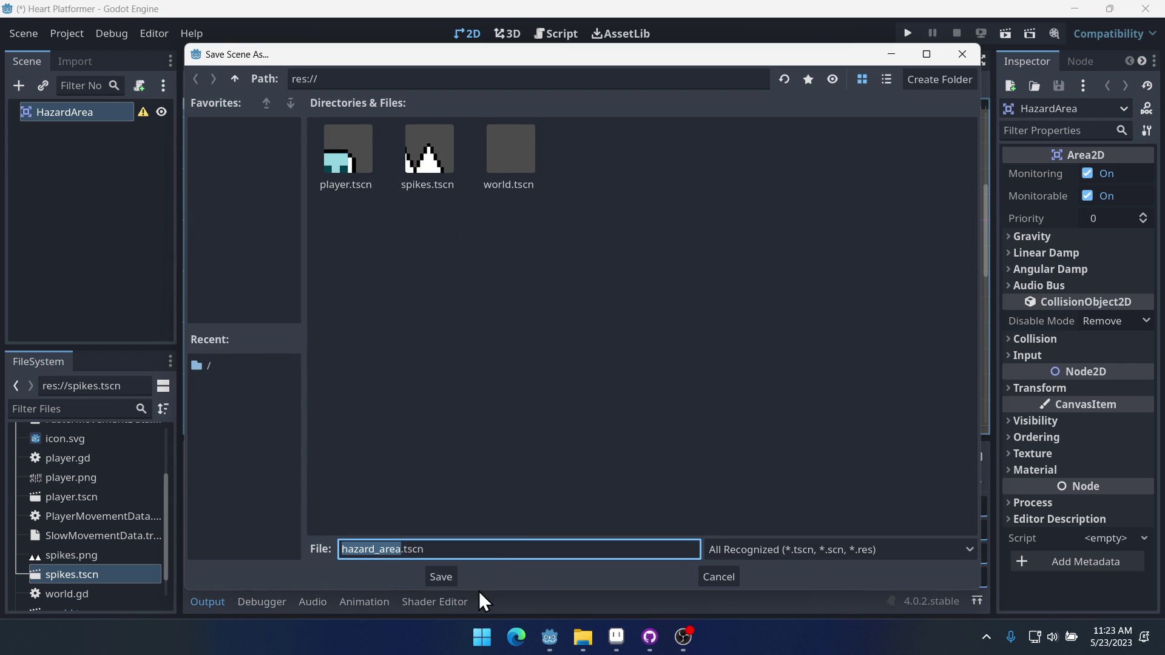
pyautogui.click(434, 583)
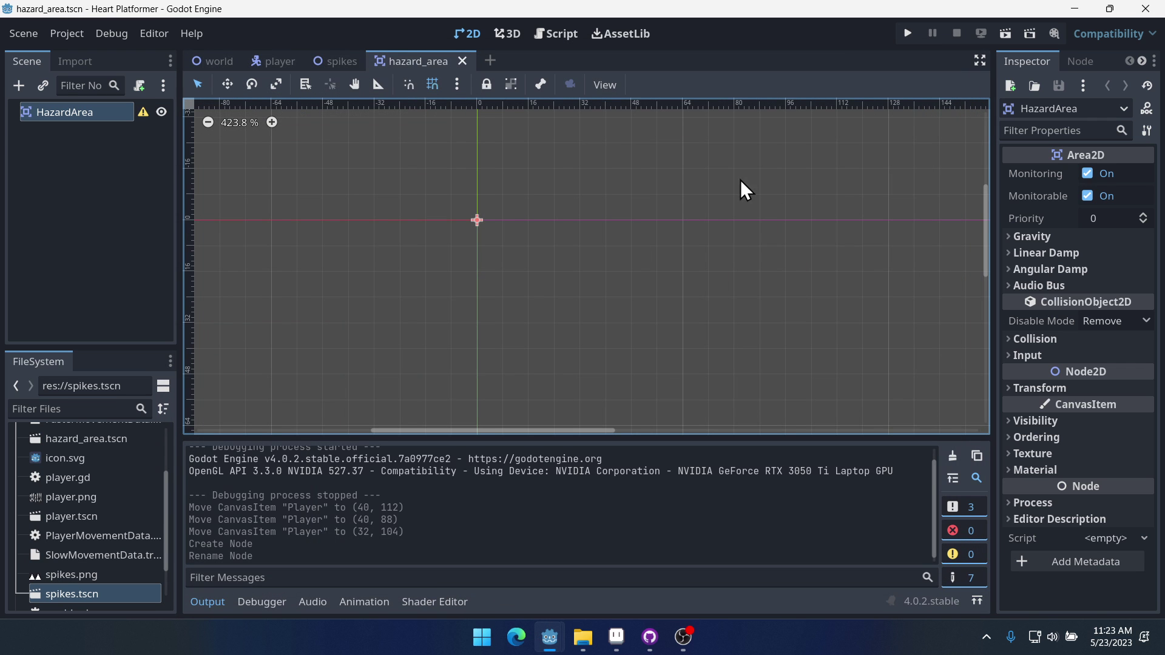
pyautogui.moveTo(997, 322); pyautogui.dragTo(880, 330)
# Step: Expand HazardArea's Collision settings, then select the Player root in the player scene
pyautogui.click(928, 342)
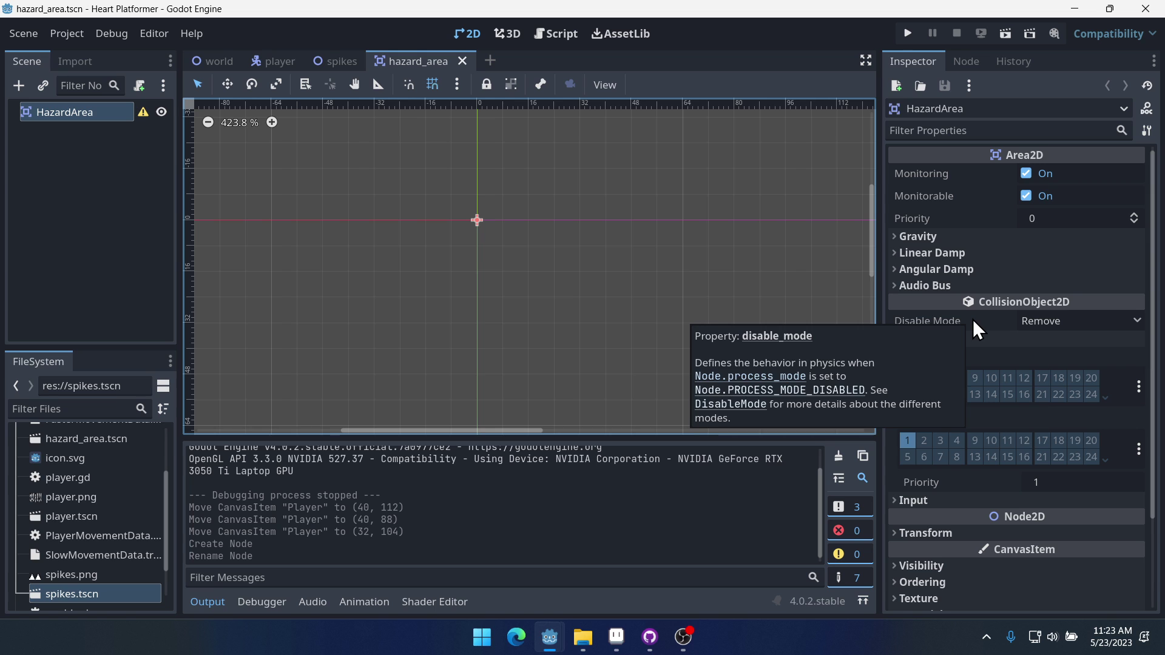
pyautogui.moveTo(879, 319); pyautogui.dragTo(872, 321)
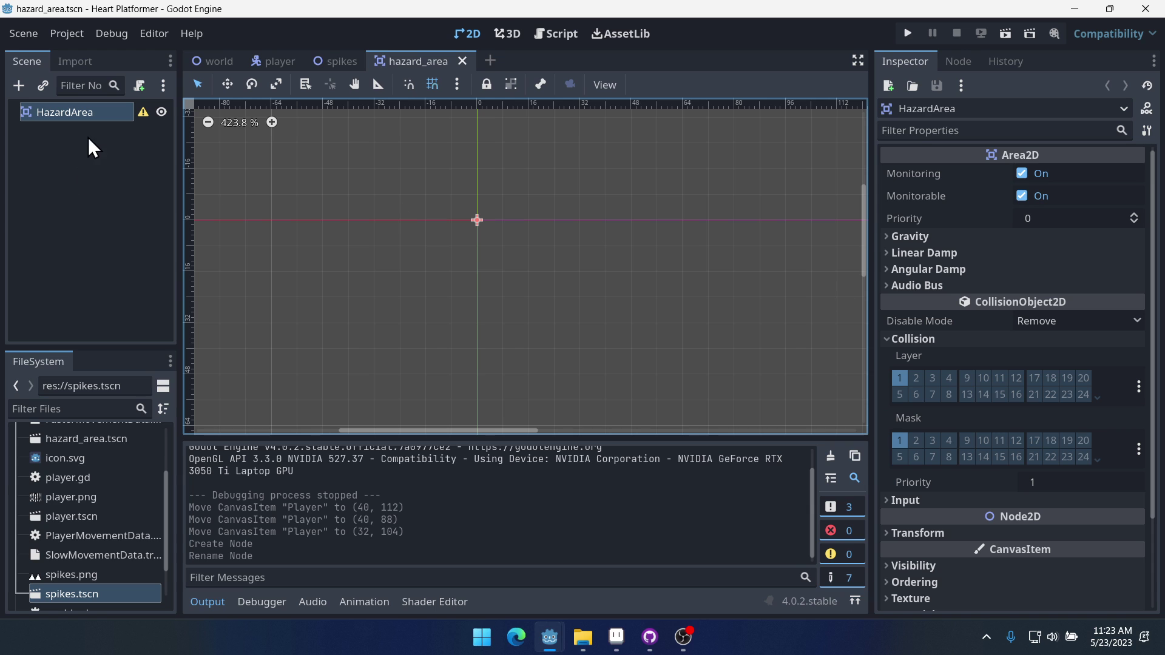
pyautogui.click(280, 60)
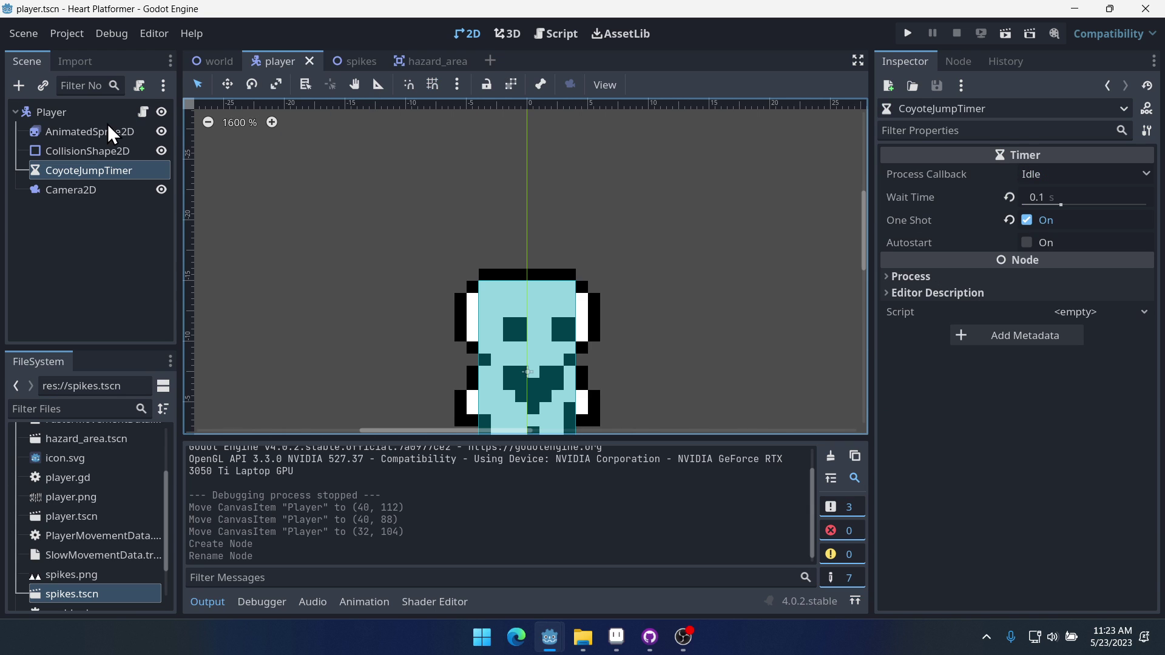
pyautogui.click(90, 113)
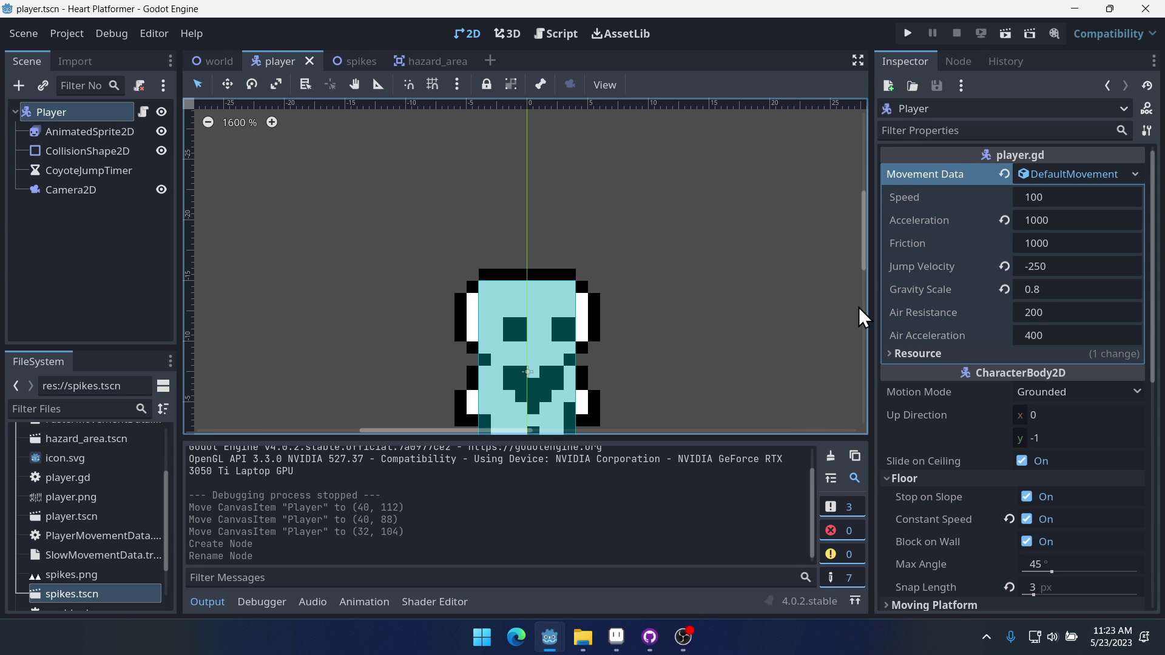
pyautogui.scroll(-3, 968, 382)
pyautogui.scroll(-3, 979, 423)
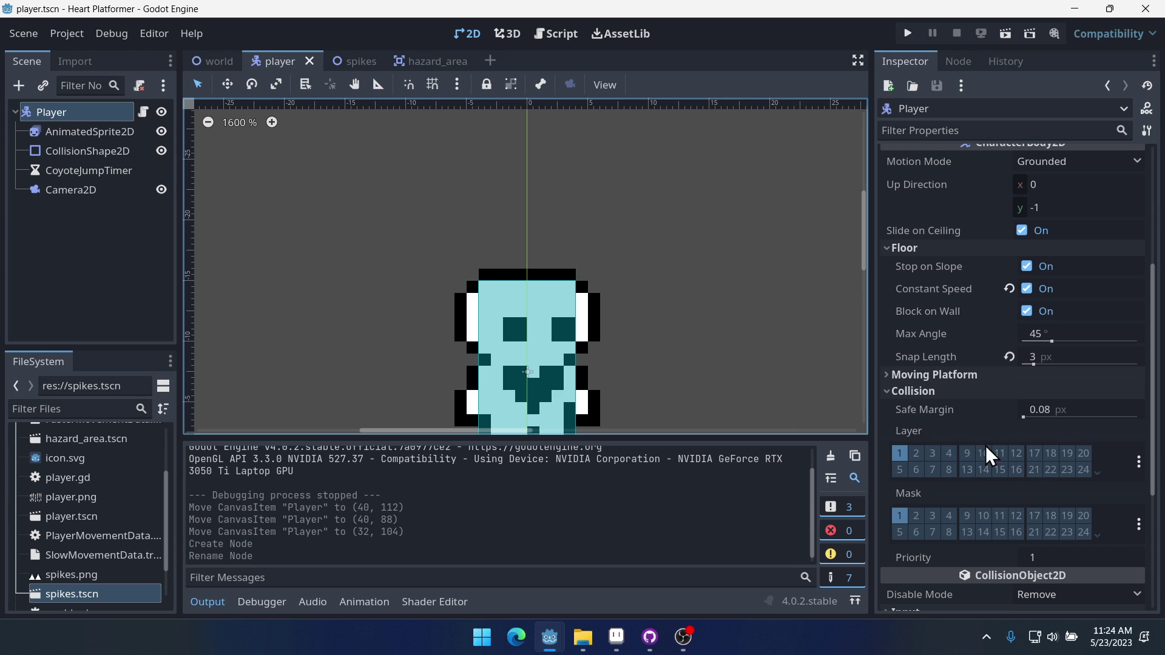
# Step: Review the Player's collision settings, then select the world scene's first StaticBody2D
pyautogui.click(917, 392)
pyautogui.click(427, 65)
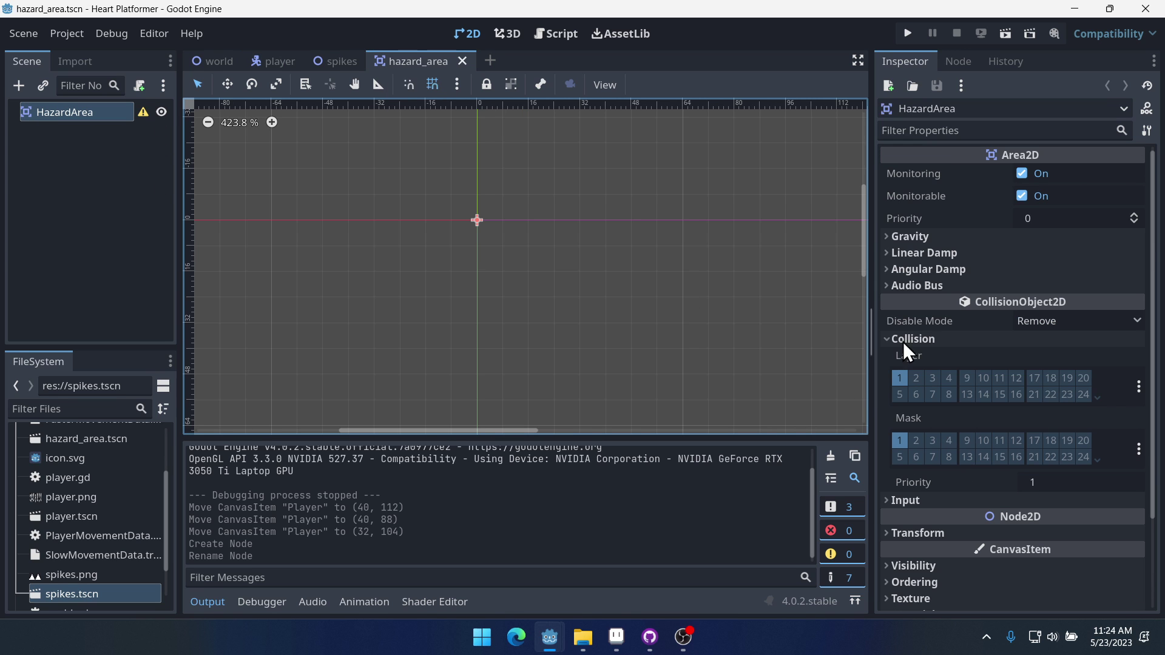
pyautogui.click(273, 61)
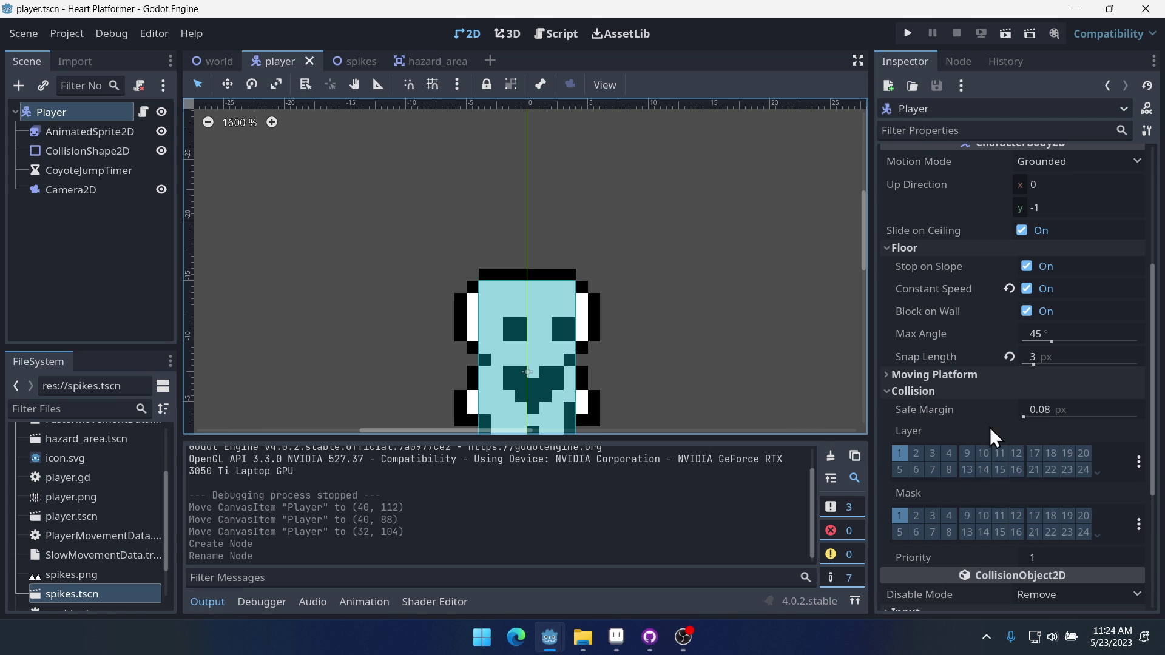
pyautogui.click(208, 64)
pyautogui.click(79, 135)
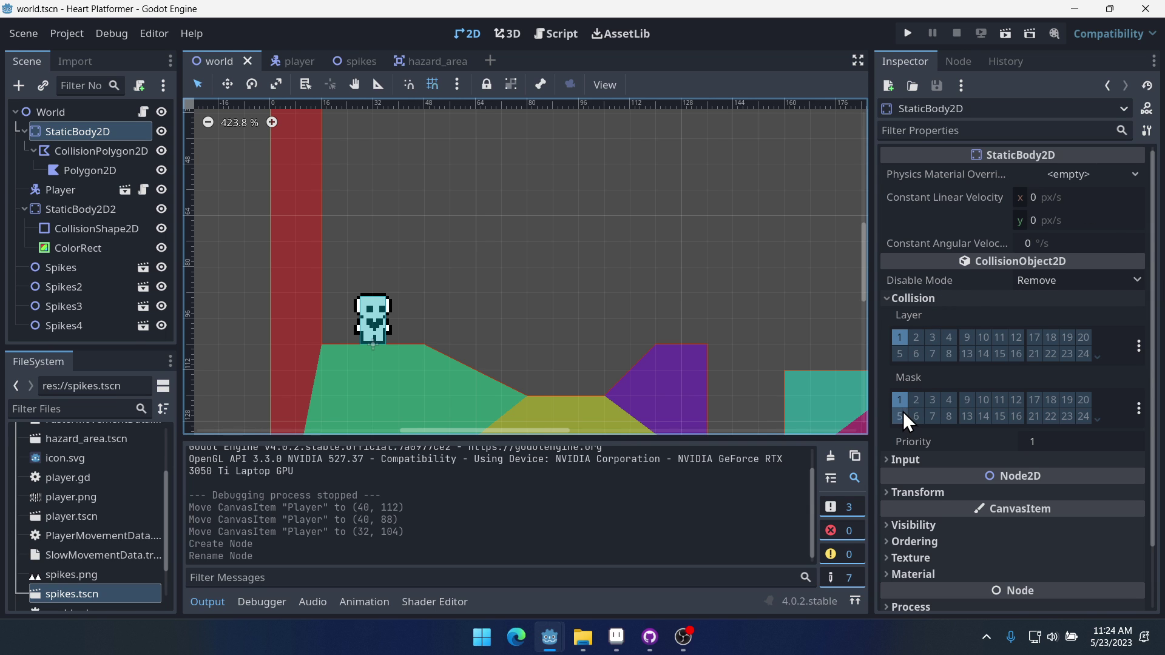
# Step: In Project Settings' 2D Physics layer names, name layer 1 World
pyautogui.click(67, 34)
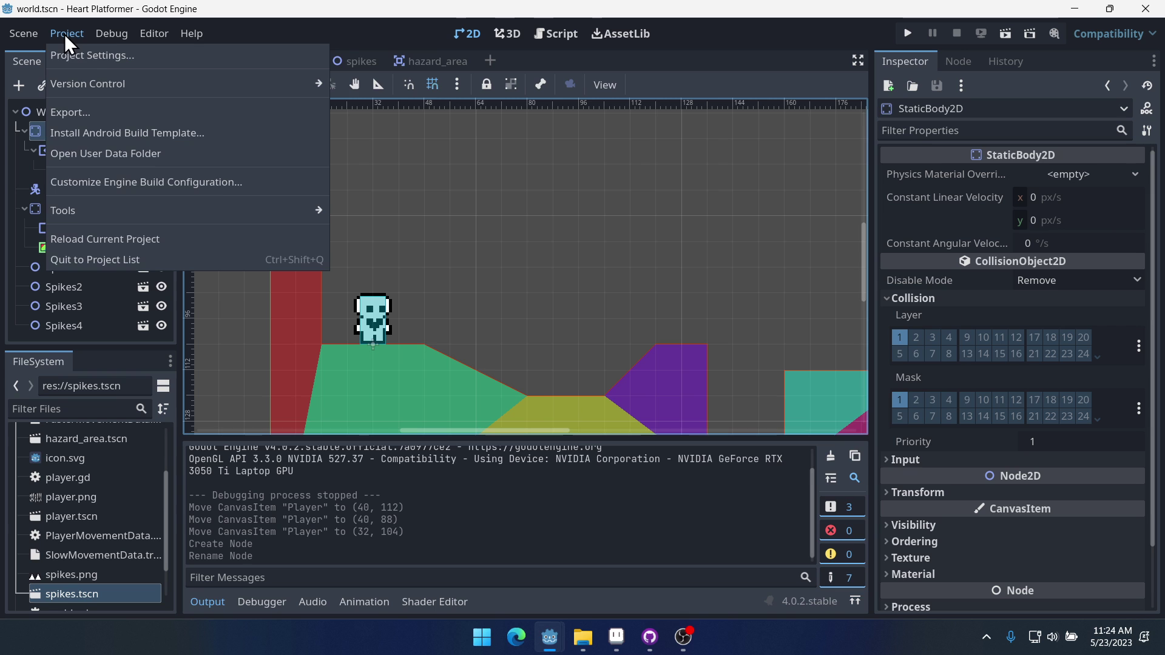
pyautogui.click(100, 55)
pyautogui.scroll(-5, 317, 340)
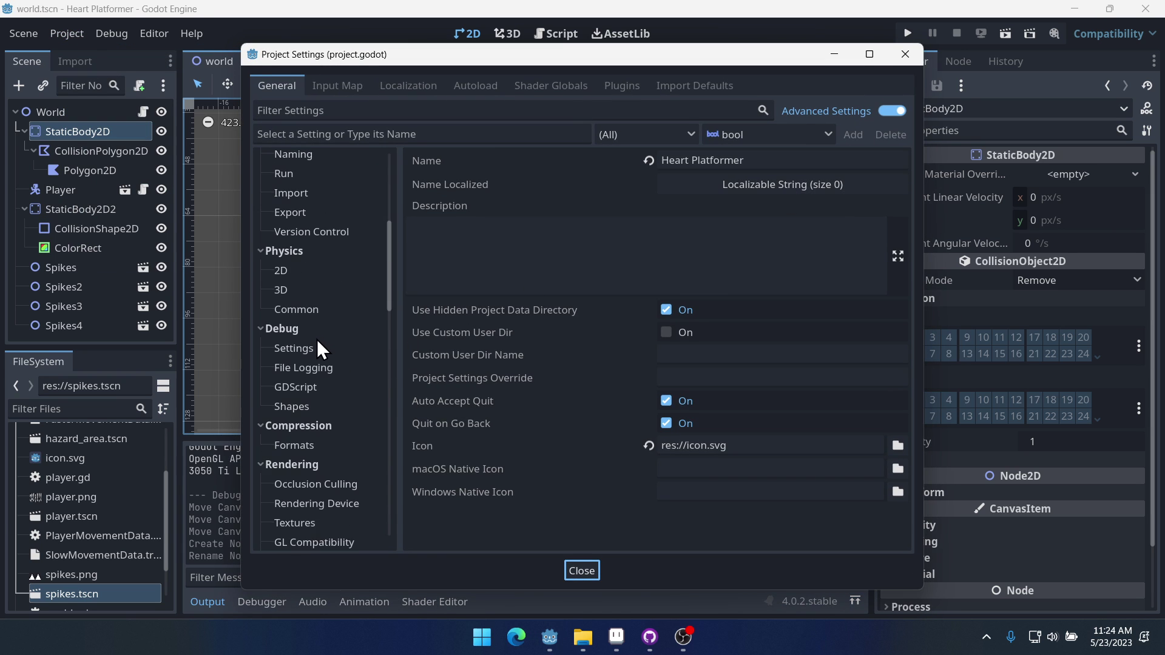
pyautogui.scroll(-5, 318, 342)
pyautogui.scroll(-5, 328, 332)
pyautogui.scroll(-2, 344, 346)
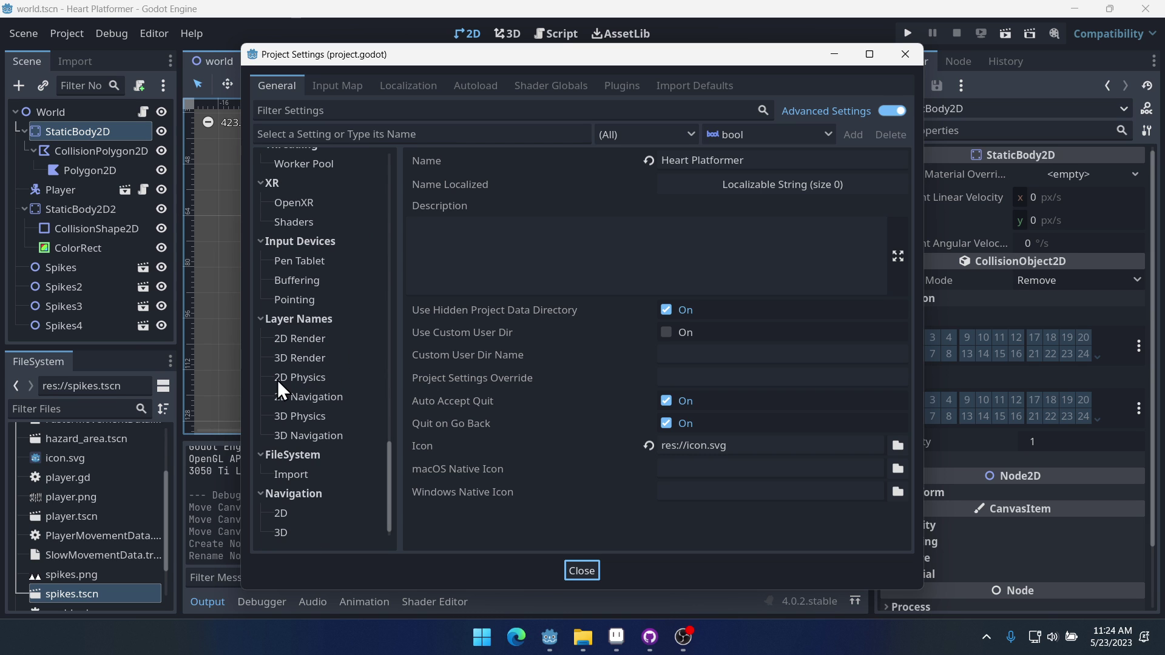
pyautogui.click(310, 379)
pyautogui.scroll(-5, 498, 449)
pyautogui.scroll(-2, 535, 446)
pyautogui.scroll(7, 553, 421)
pyautogui.click(694, 162)
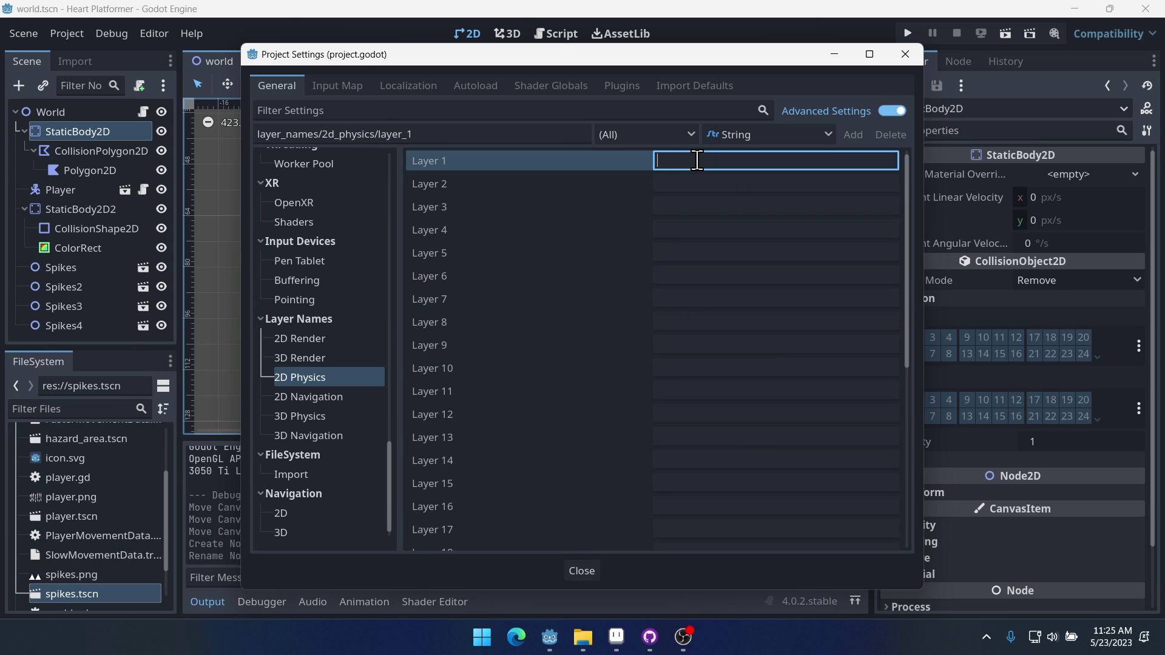
pyautogui.click(673, 185)
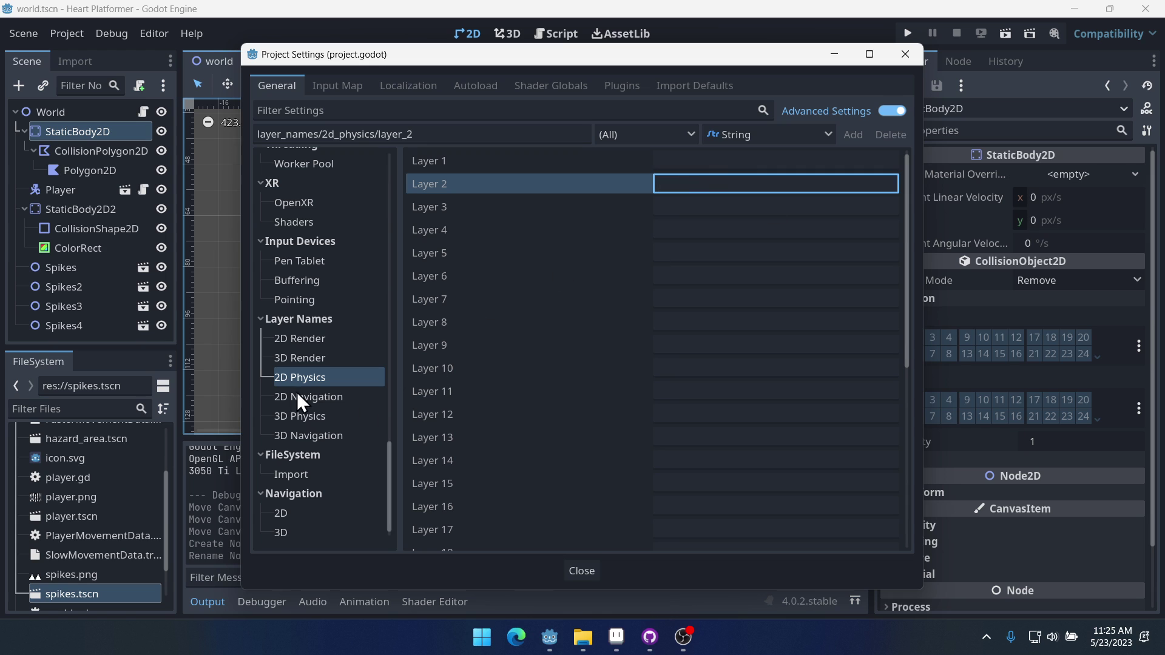
pyautogui.click(694, 165)
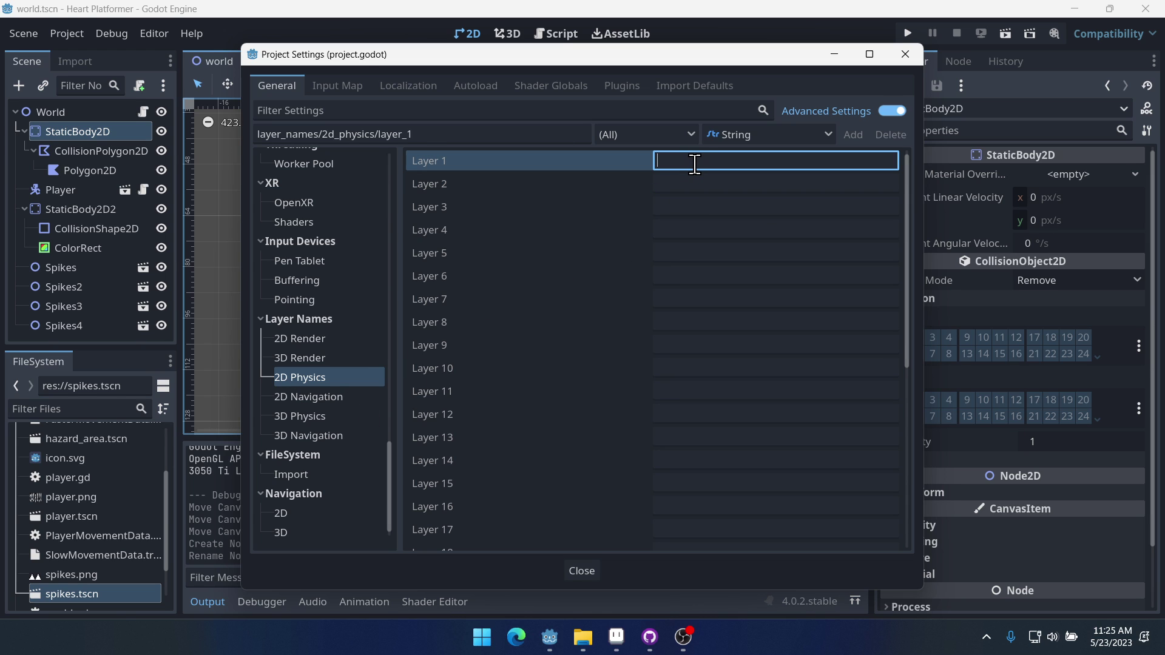
pyautogui.write('World')
pyautogui.click(699, 187)
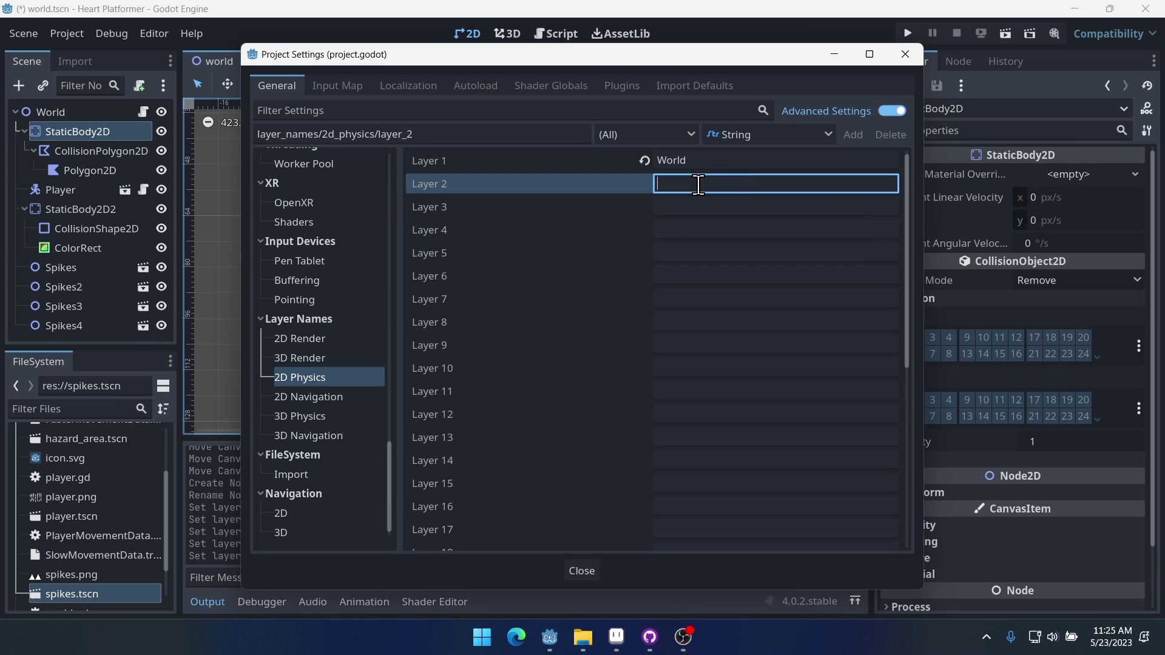
pyautogui.write('Player')
# Step: Name 2D physics layers 2 and 3 Player and Hazards, then close Project Settings
pyautogui.click(713, 210)
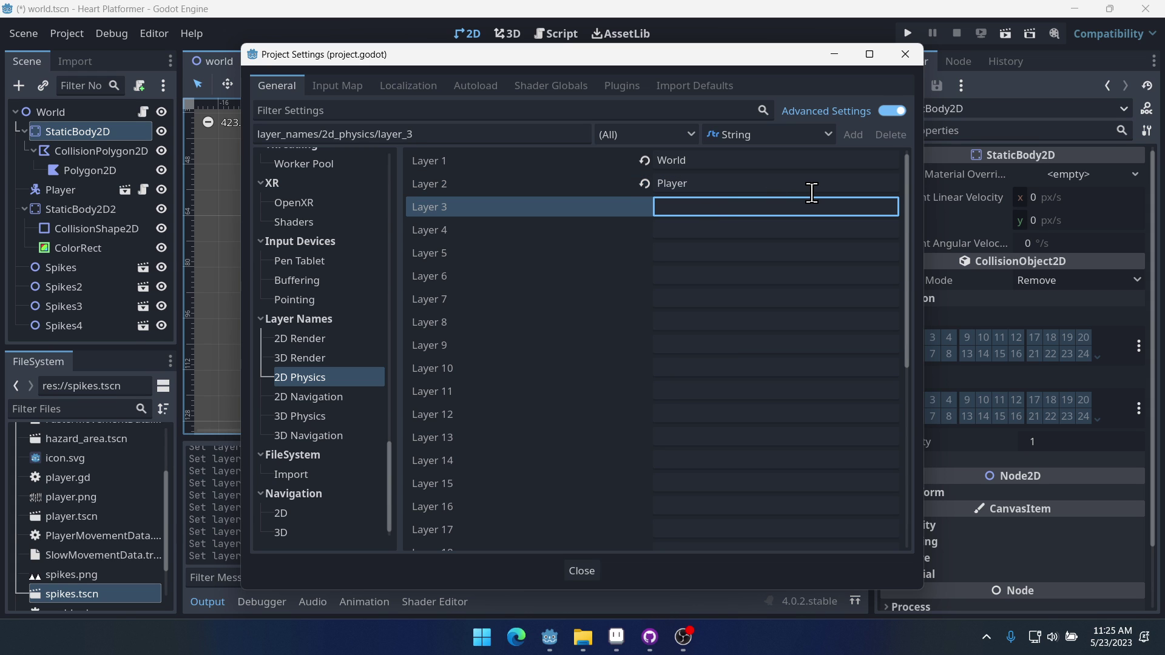
pyautogui.write('Hazards')
pyautogui.press('BackSpace')
pyautogui.write('s')
pyautogui.click(719, 189)
pyautogui.click(738, 209)
pyautogui.click(755, 182)
pyautogui.click(744, 209)
pyautogui.scroll(-5, 604, 405)
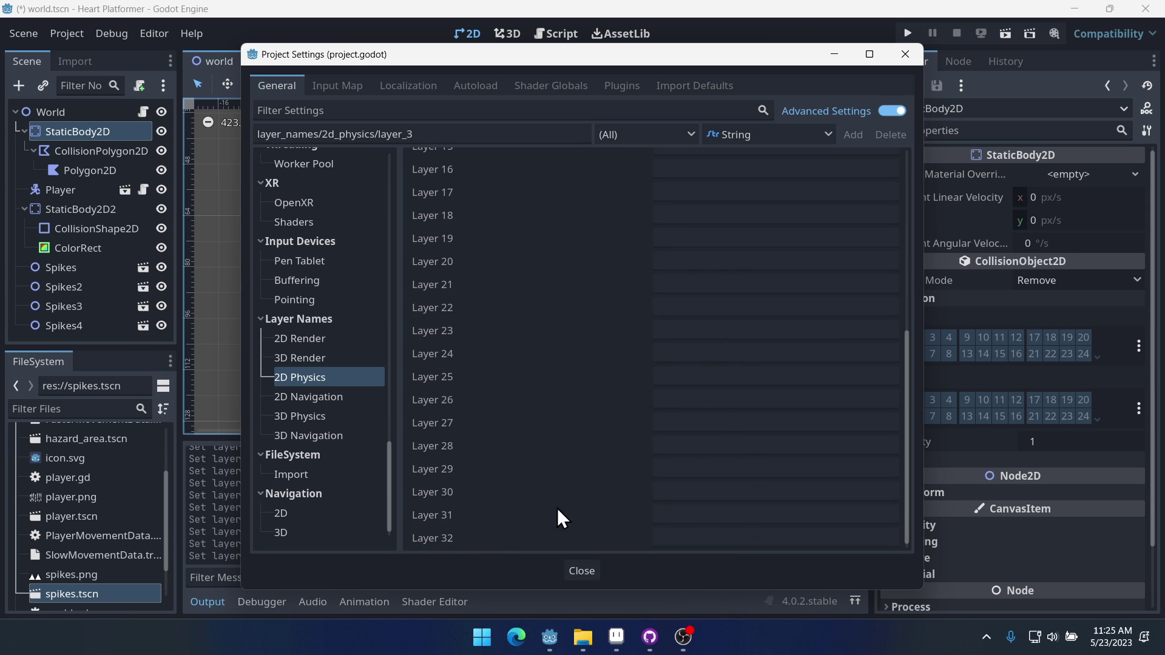
pyautogui.scroll(5, 574, 508)
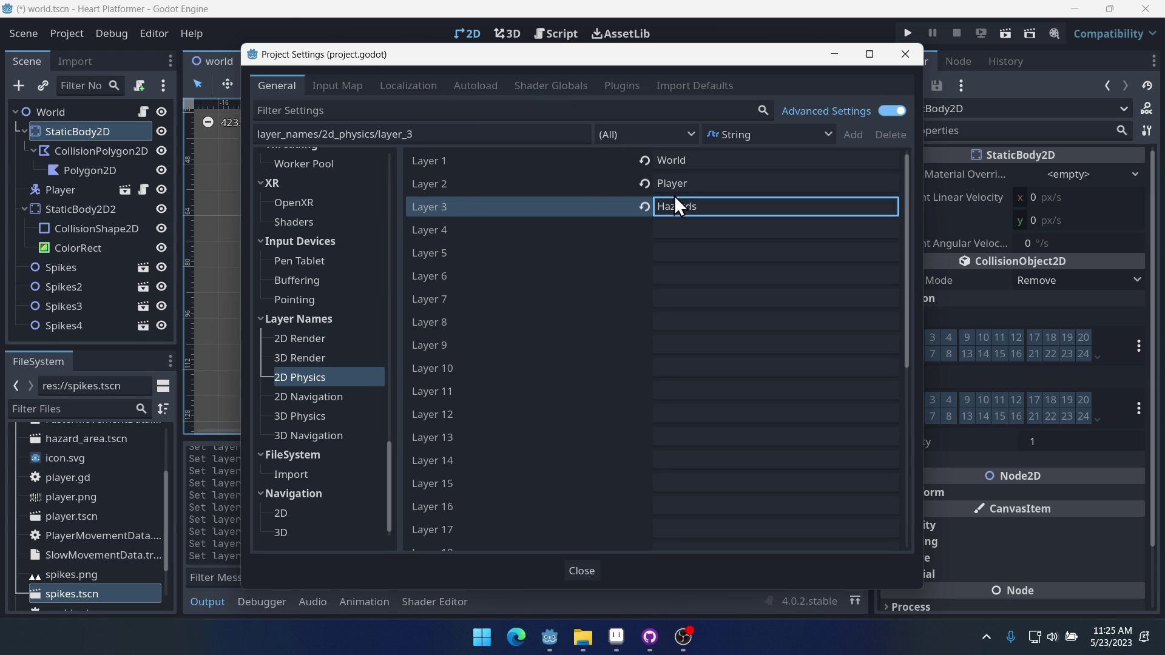
pyautogui.click(740, 184)
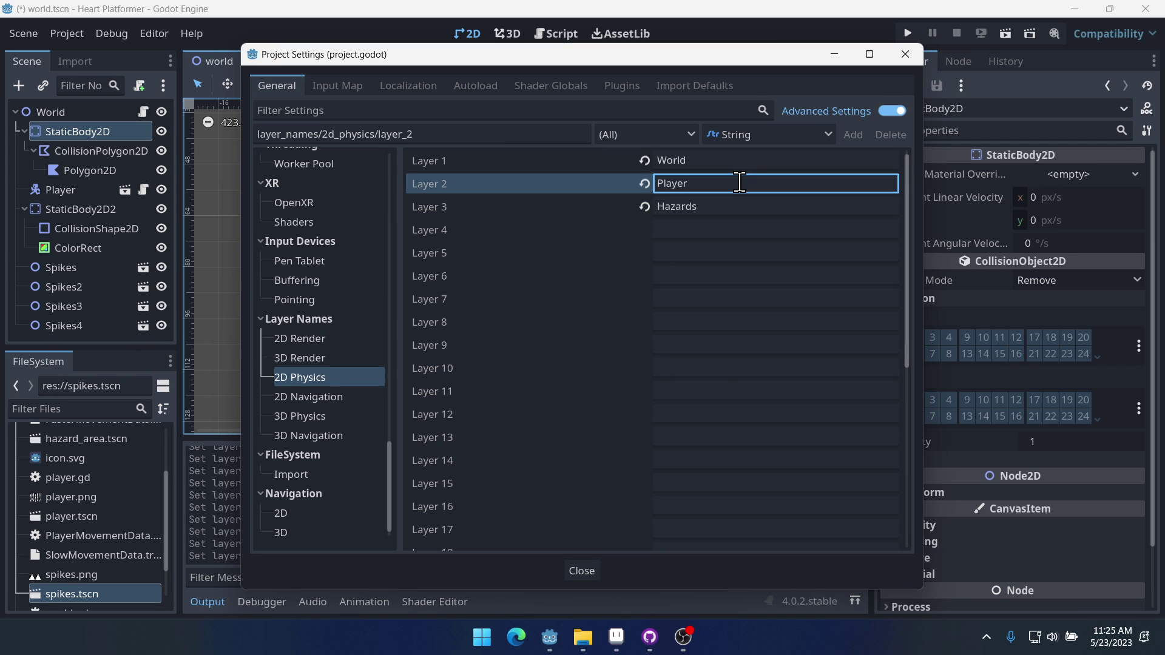
pyautogui.click(725, 210)
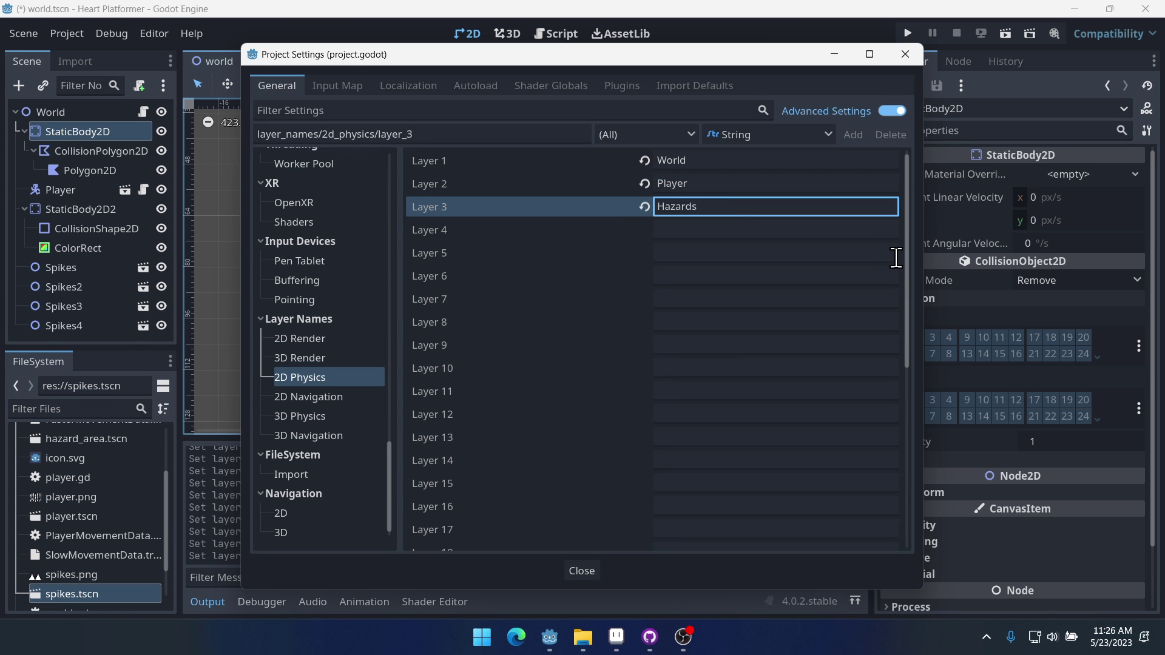
pyautogui.click(583, 571)
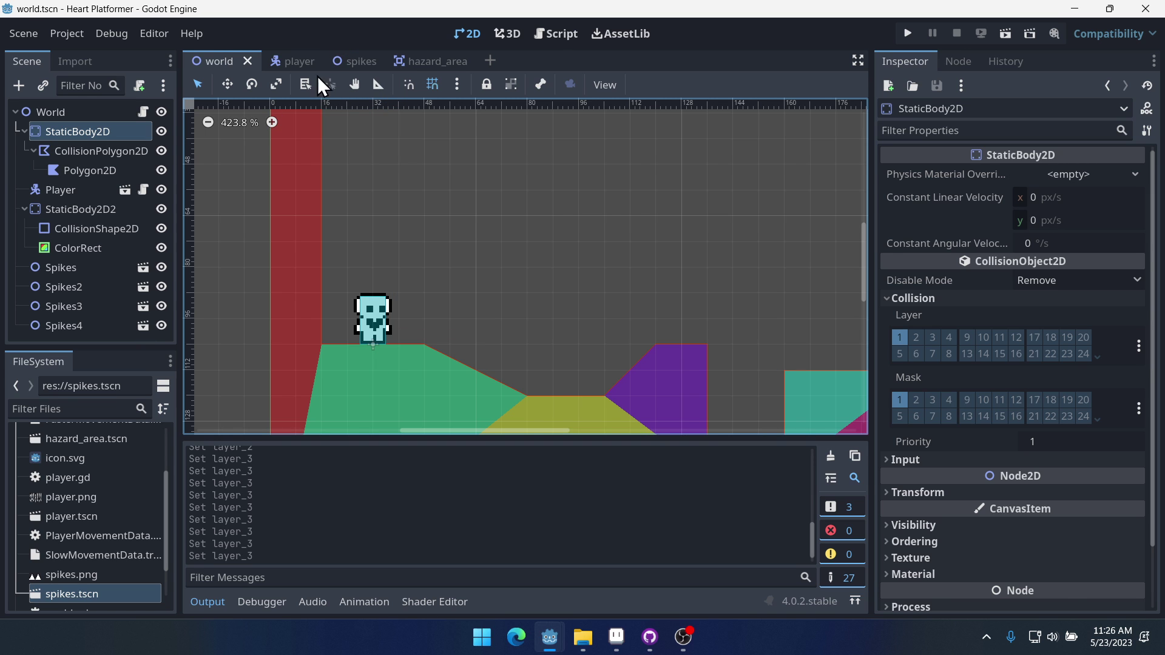
# Step: Move the Player body from collision layer 1 to layer 2 (Player) and save
pyautogui.click(296, 61)
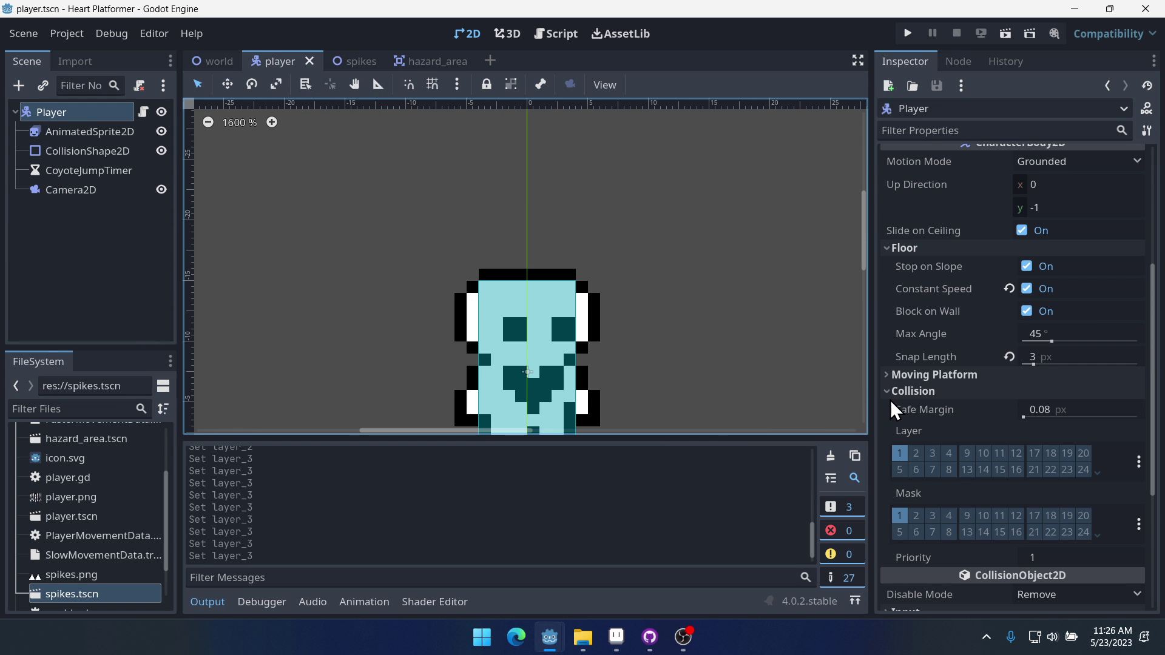
pyautogui.moveTo(875, 398); pyautogui.dragTo(799, 401)
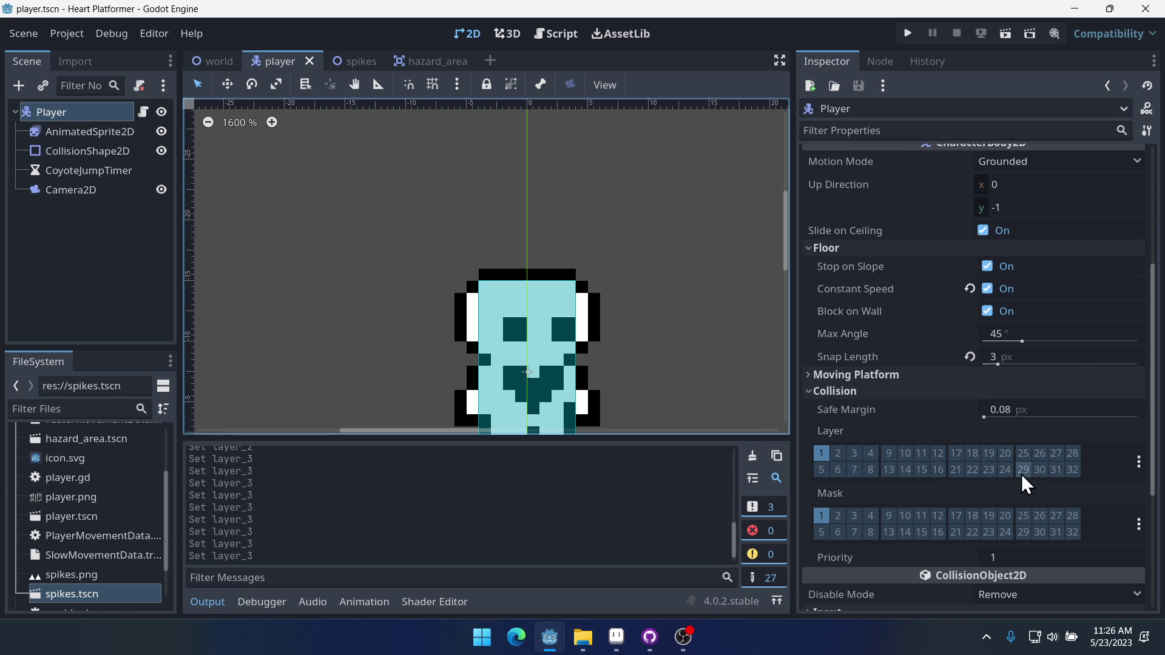
pyautogui.click(823, 453)
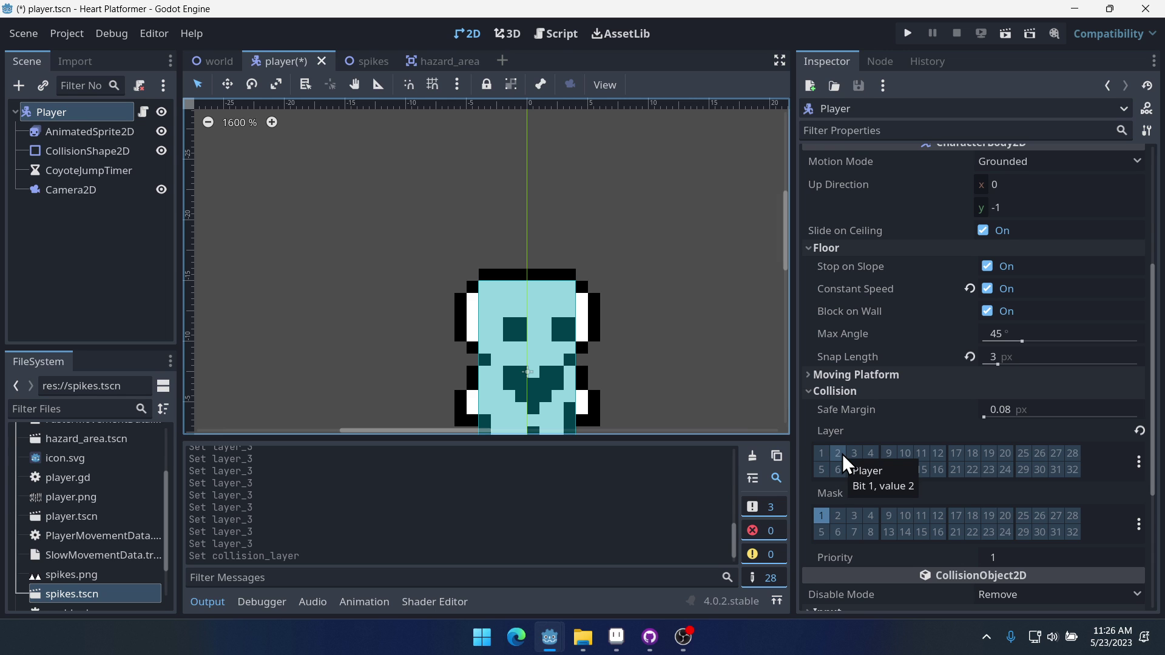
pyautogui.click(842, 454)
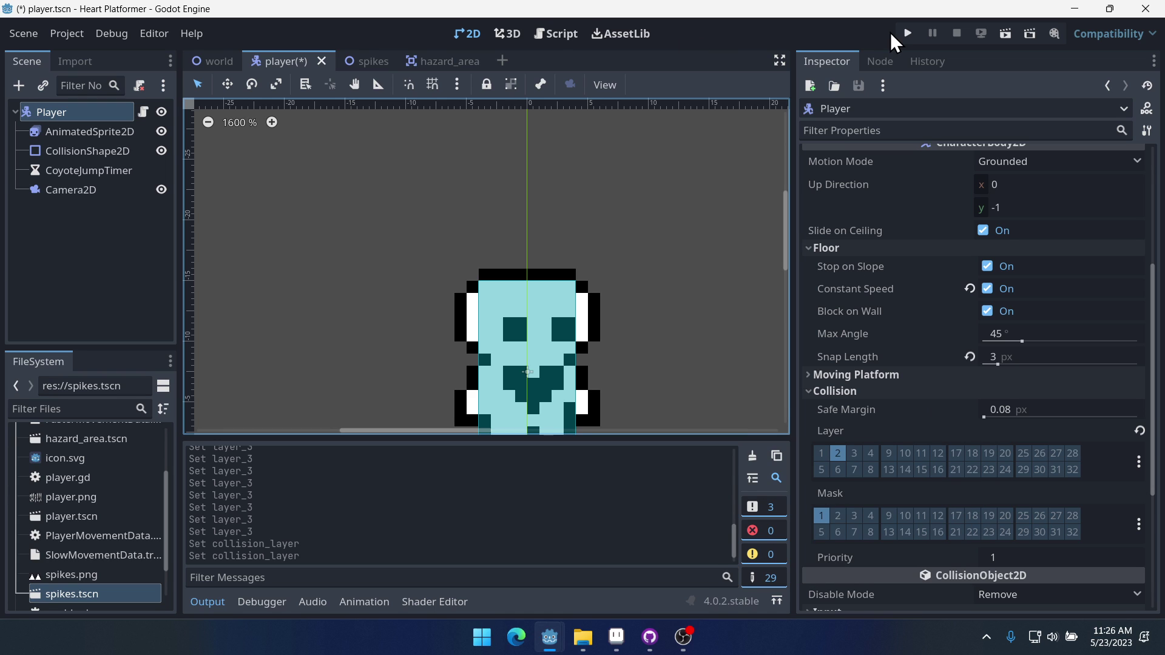
pyautogui.hotkey('ctrl', 's')
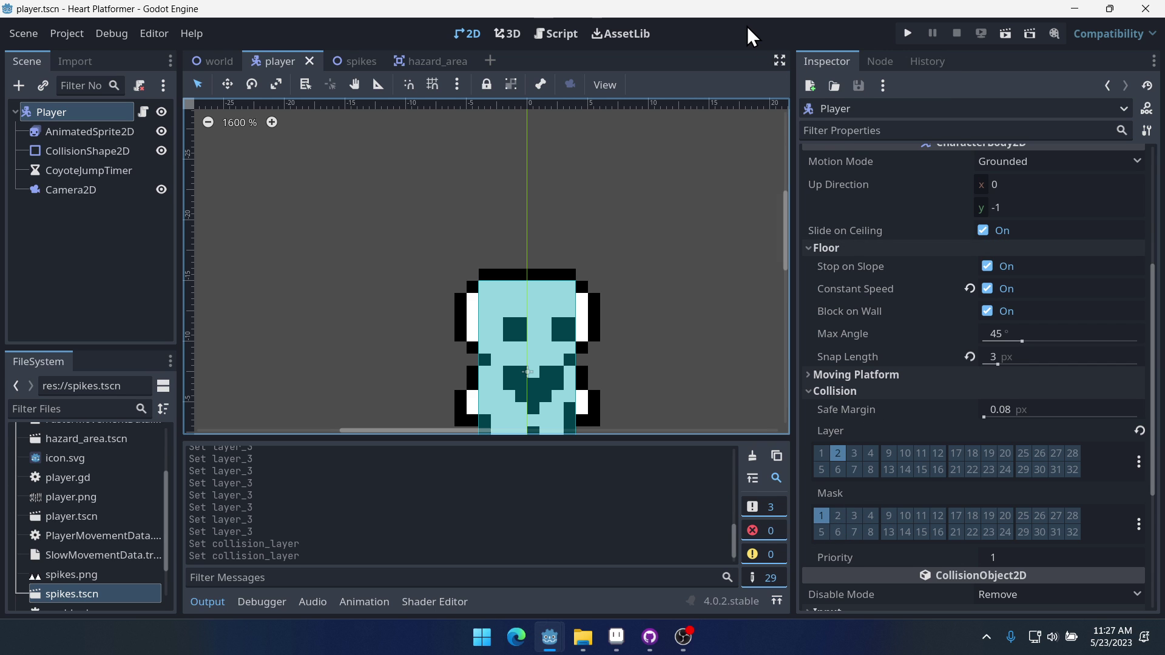
# Step: Clear mask bit 1 on StaticBody2D and StaticBody2D2 and save world.tscn
pyautogui.click(214, 61)
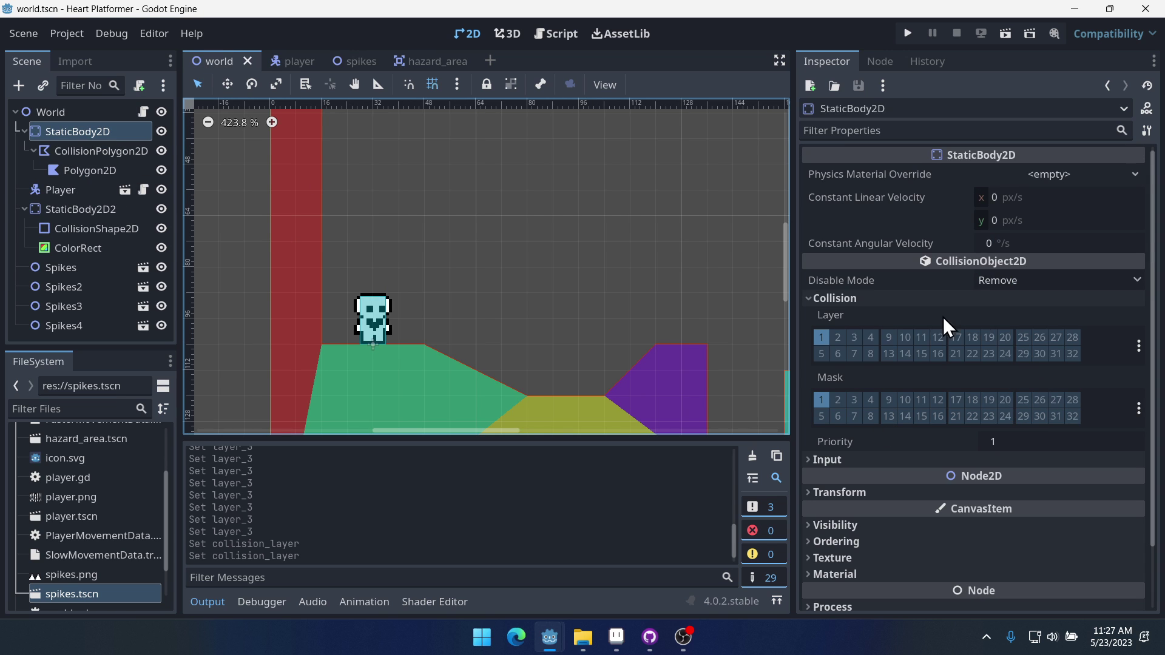
pyautogui.click(870, 336)
pyautogui.click(824, 407)
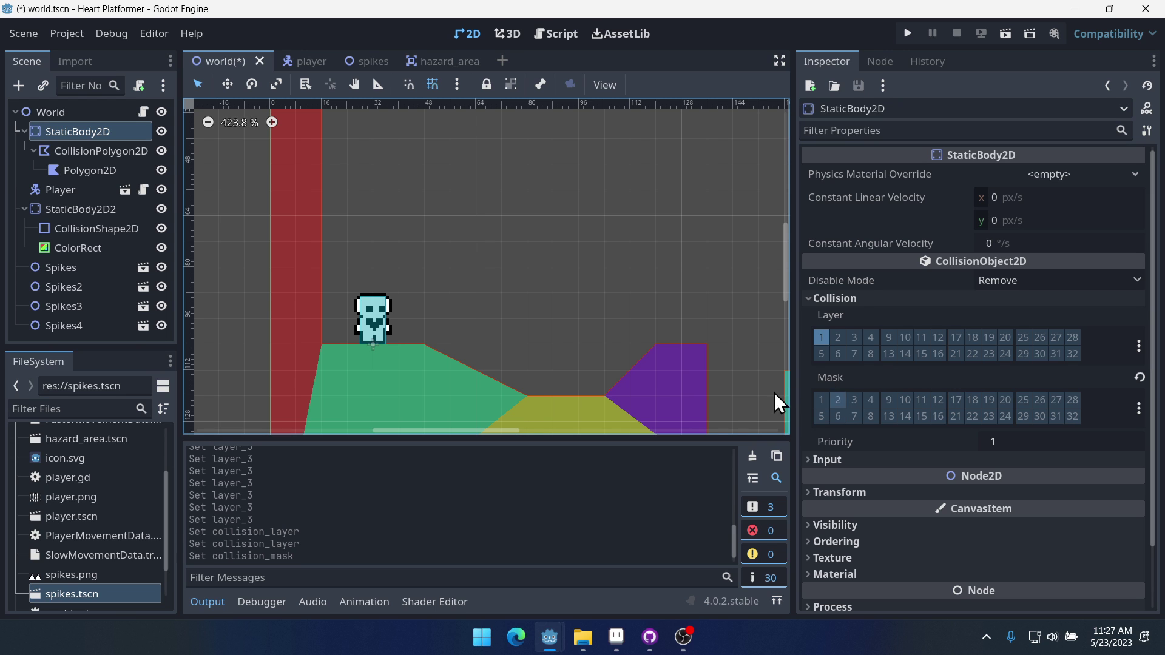
pyautogui.doubleClick(82, 211)
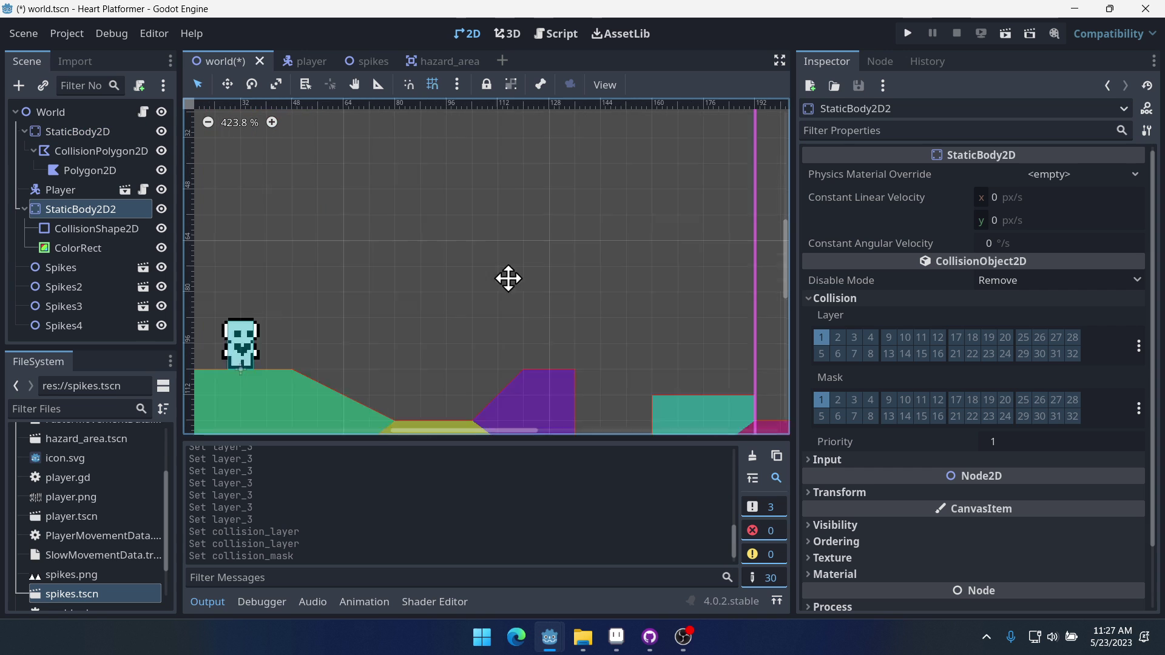
pyautogui.click(821, 400)
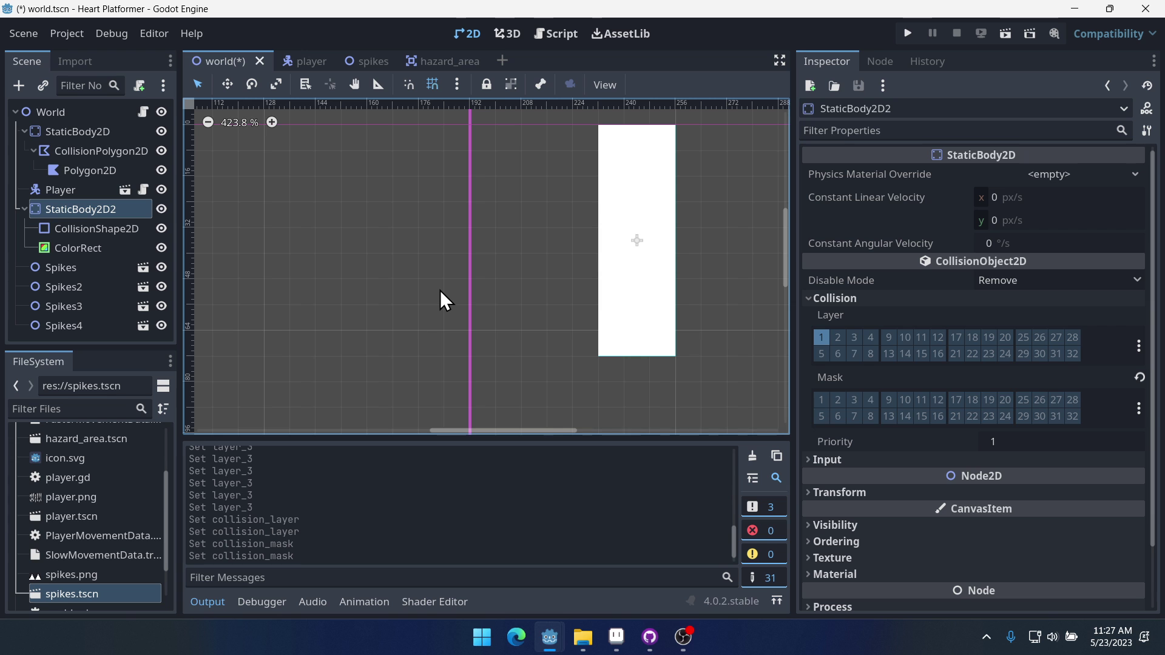
pyautogui.hotkey('ctrl', 's')
pyautogui.scroll(-12, 565, 287)
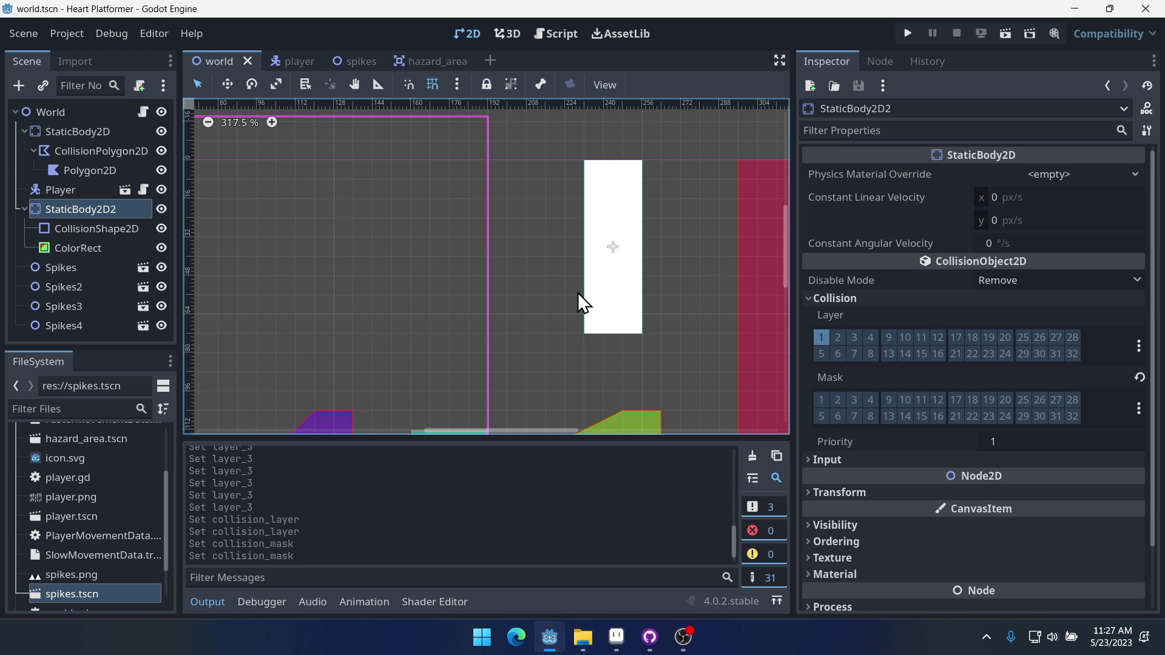
# Step: Play-test the level, walking and jumping the character, then close the game
pyautogui.click(908, 33)
pyautogui.press('Right')
pyautogui.press('Left')
pyautogui.press('Right')
pyautogui.press('Right')
pyautogui.press('space')
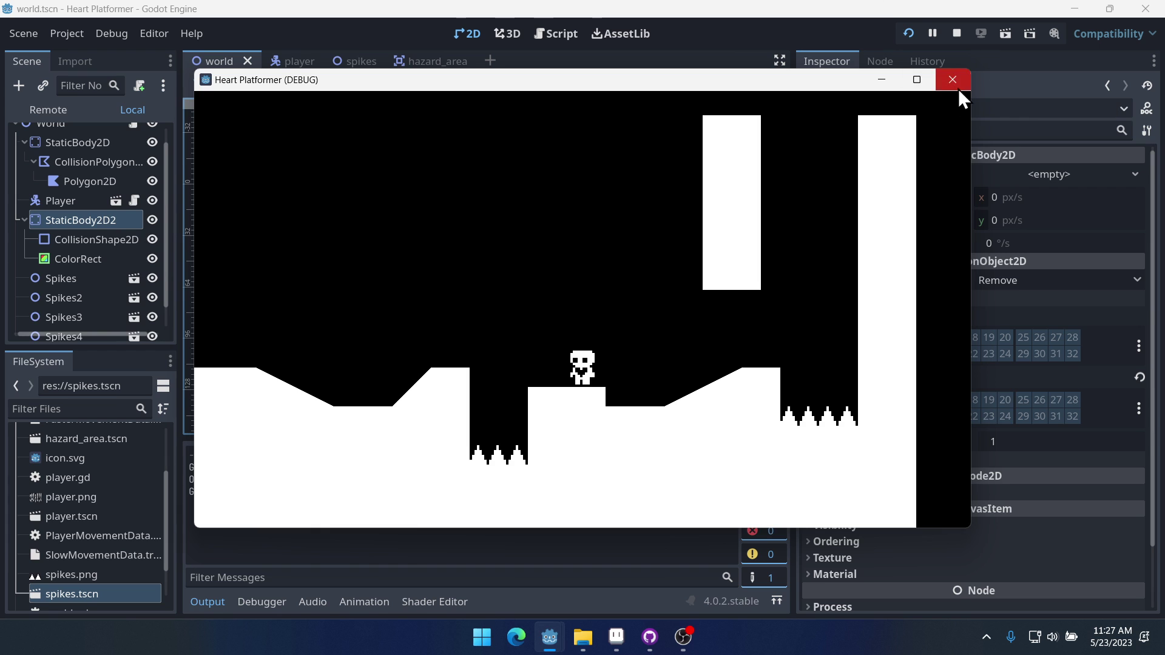
pyautogui.click(952, 79)
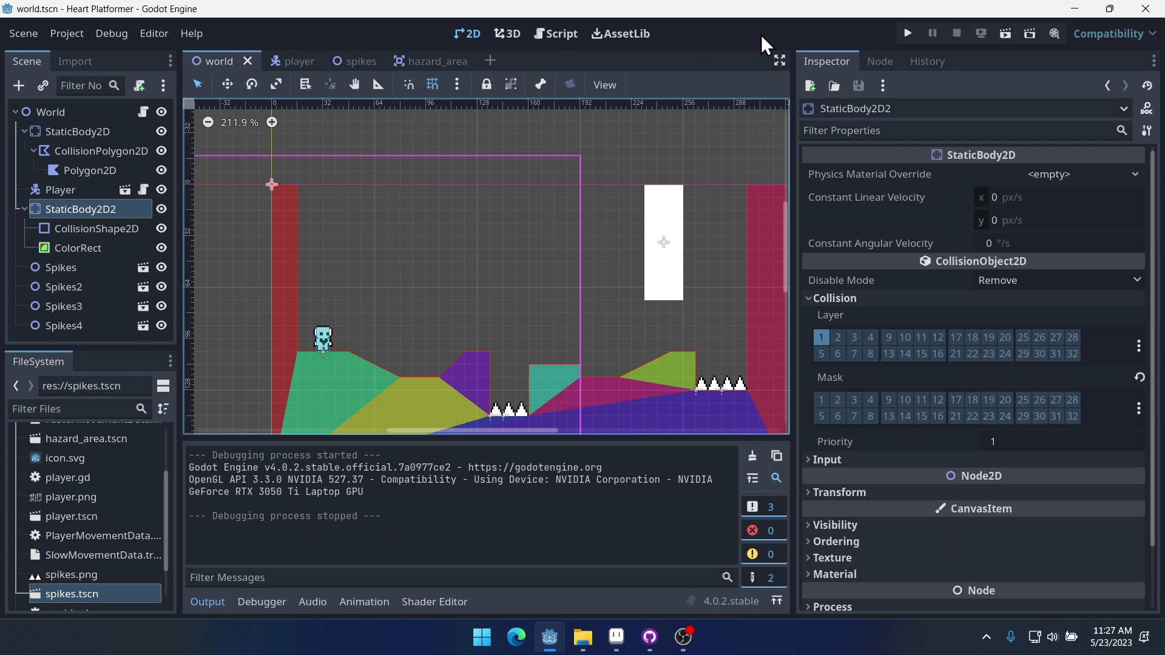
# Step: Add the Player to collision layer 1, clear its mask bit 1, save, and test-run
pyautogui.click(294, 60)
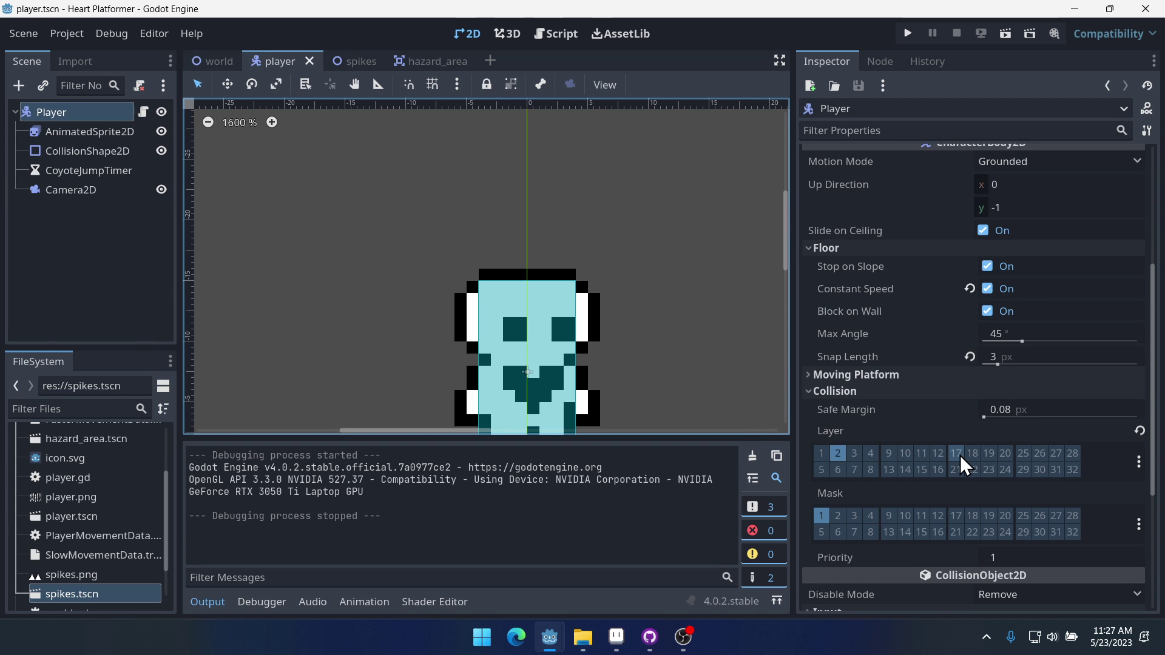
pyautogui.click(826, 456)
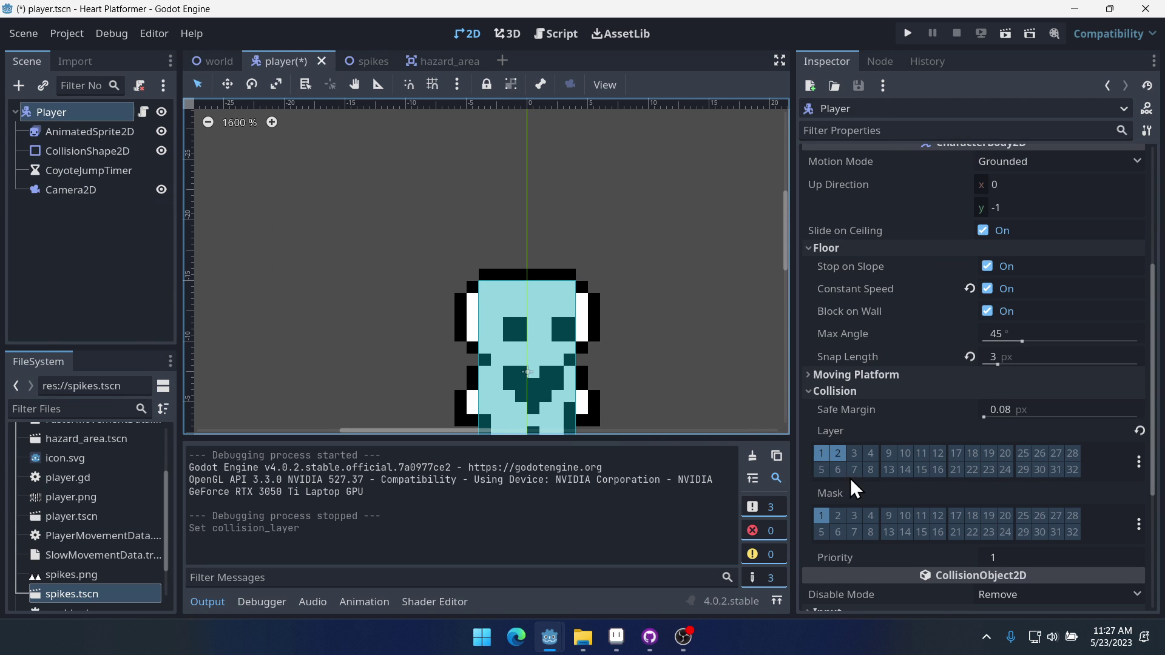
pyautogui.click(823, 518)
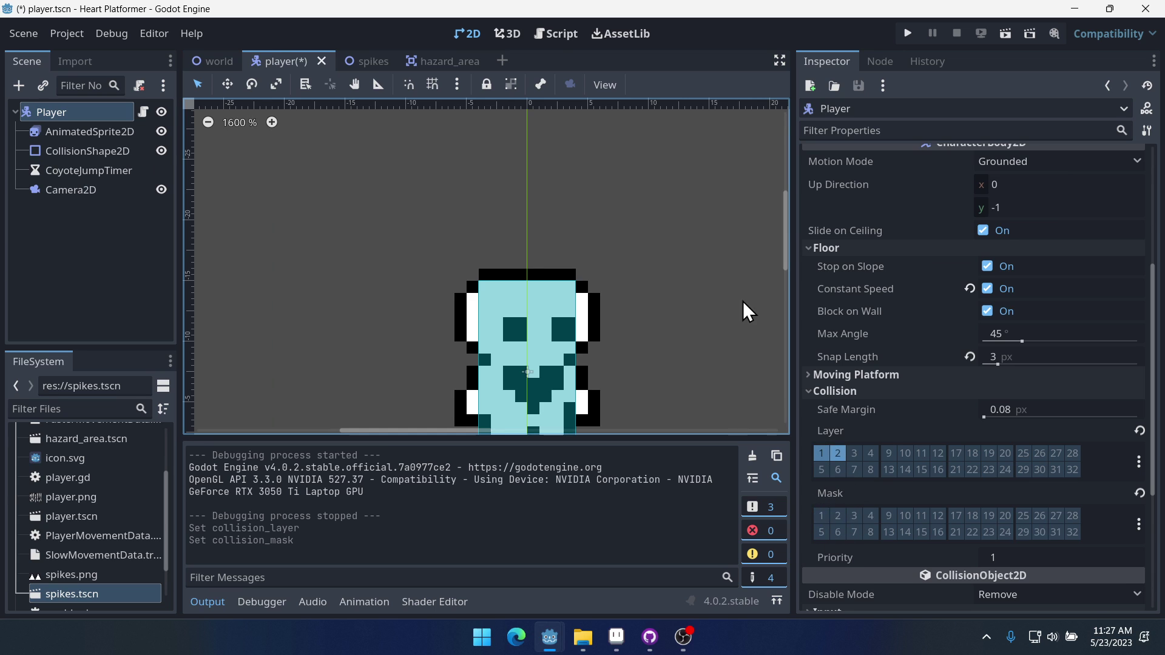
pyautogui.hotkey('ctrl', 's')
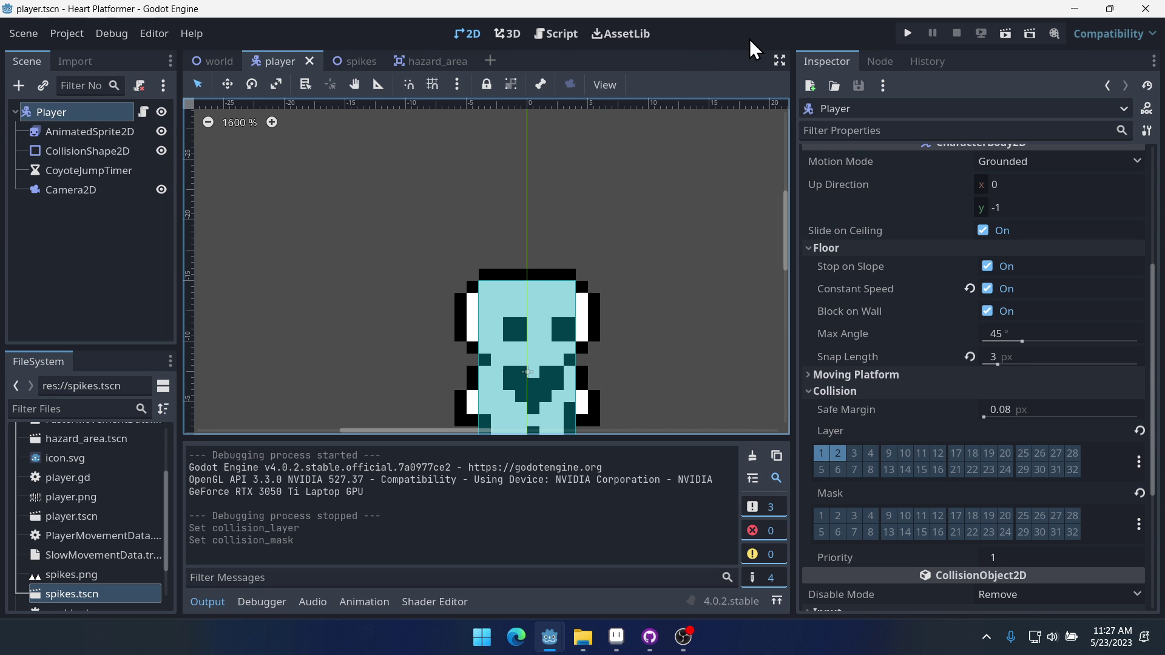
pyautogui.click(908, 33)
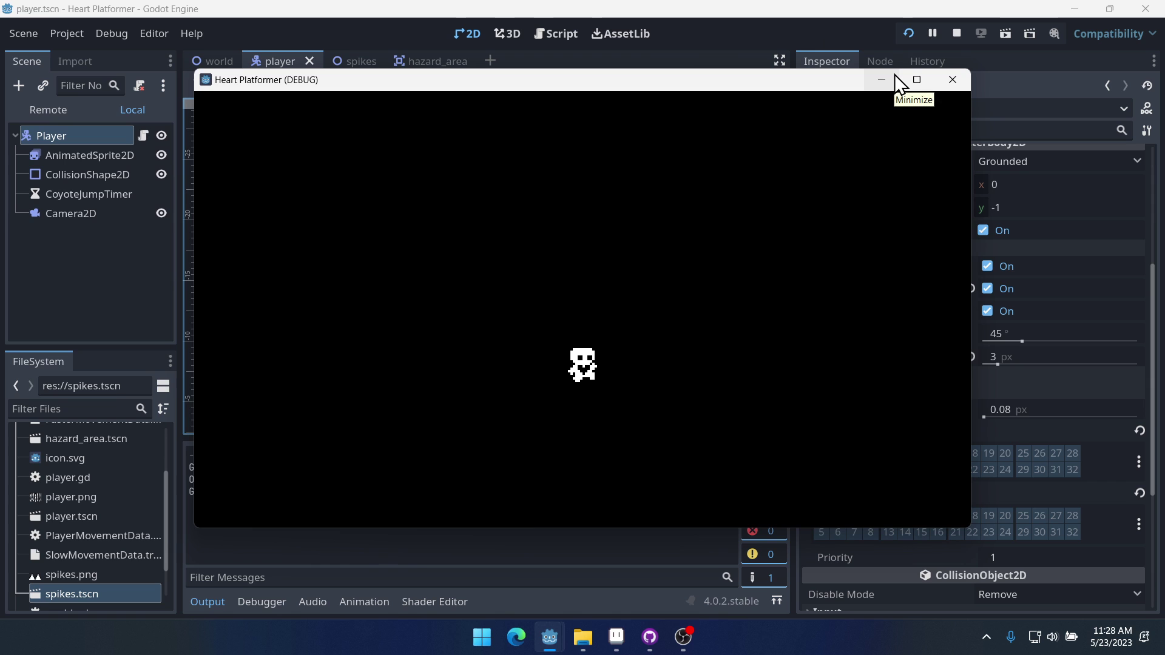
pyautogui.click(953, 80)
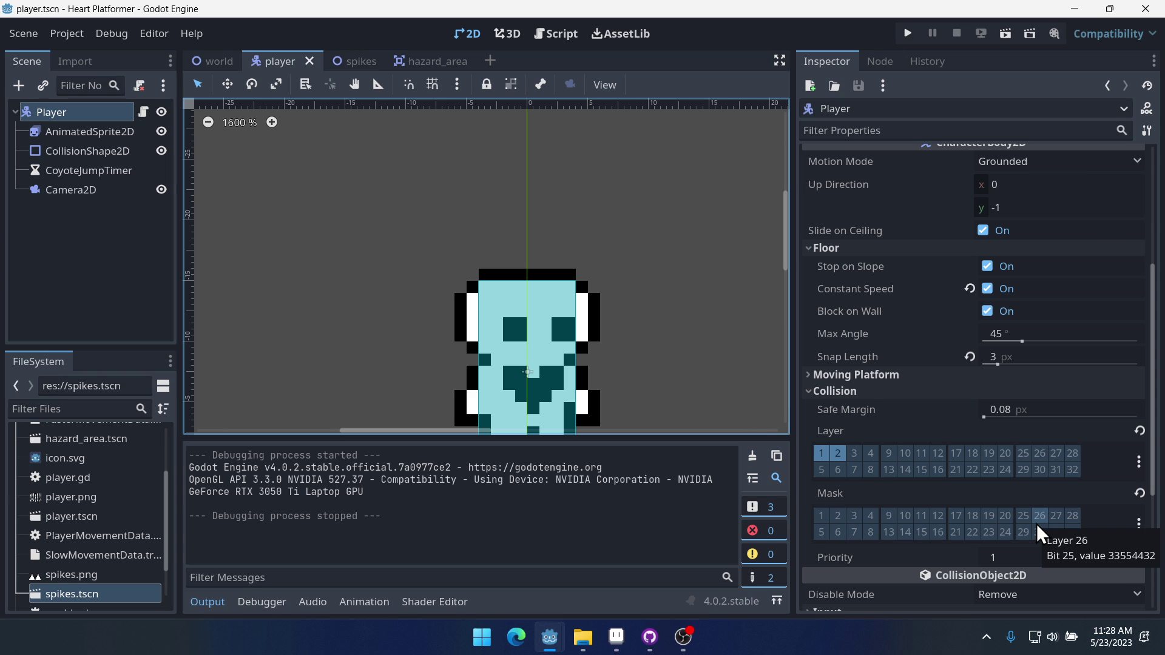
# Step: Toggle the ground bodies' mask bits, enable mask bit 2 on StaticBody2D, and test-run
pyautogui.click(218, 60)
pyautogui.click(824, 401)
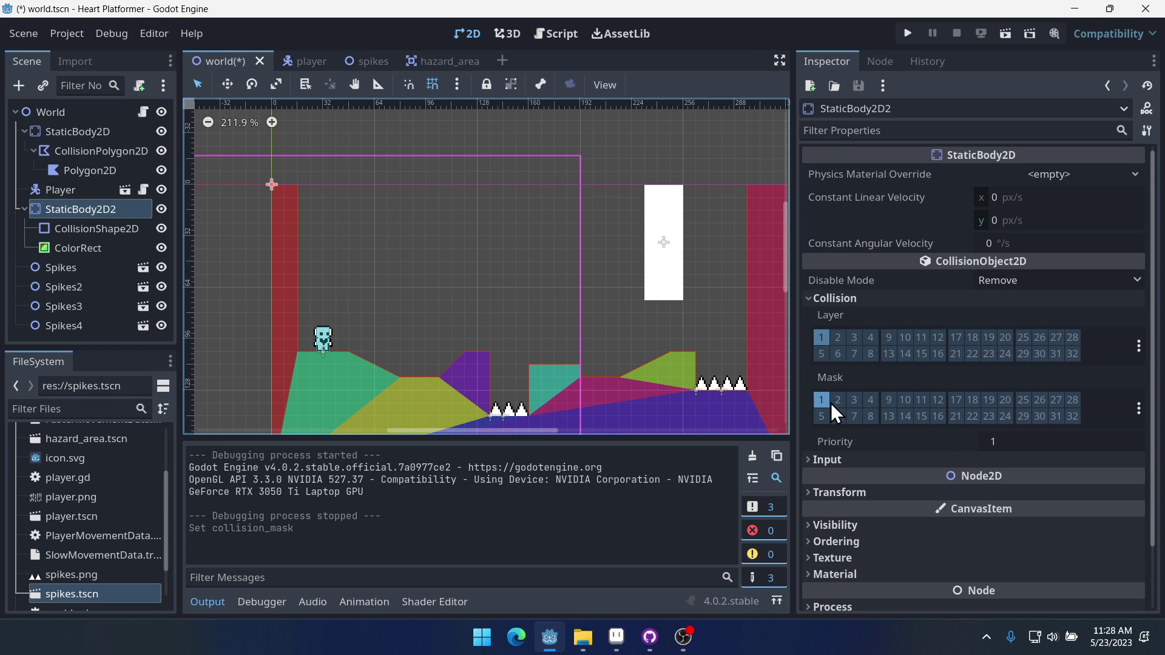
pyautogui.click(837, 402)
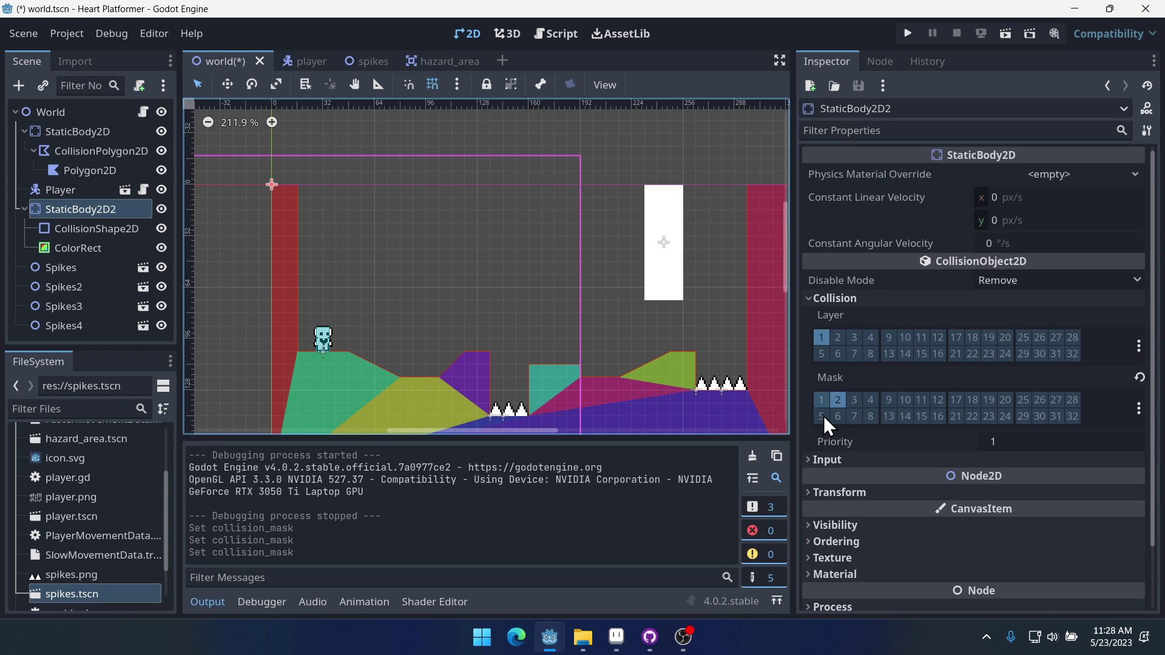
pyautogui.click(837, 402)
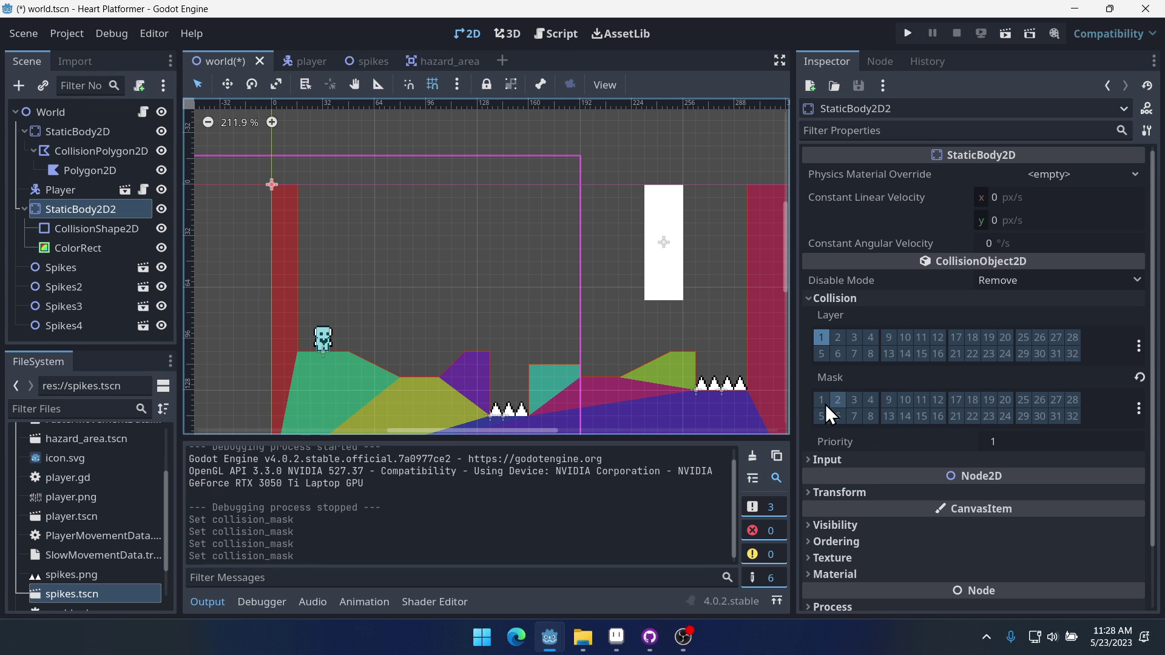
pyautogui.click(60, 132)
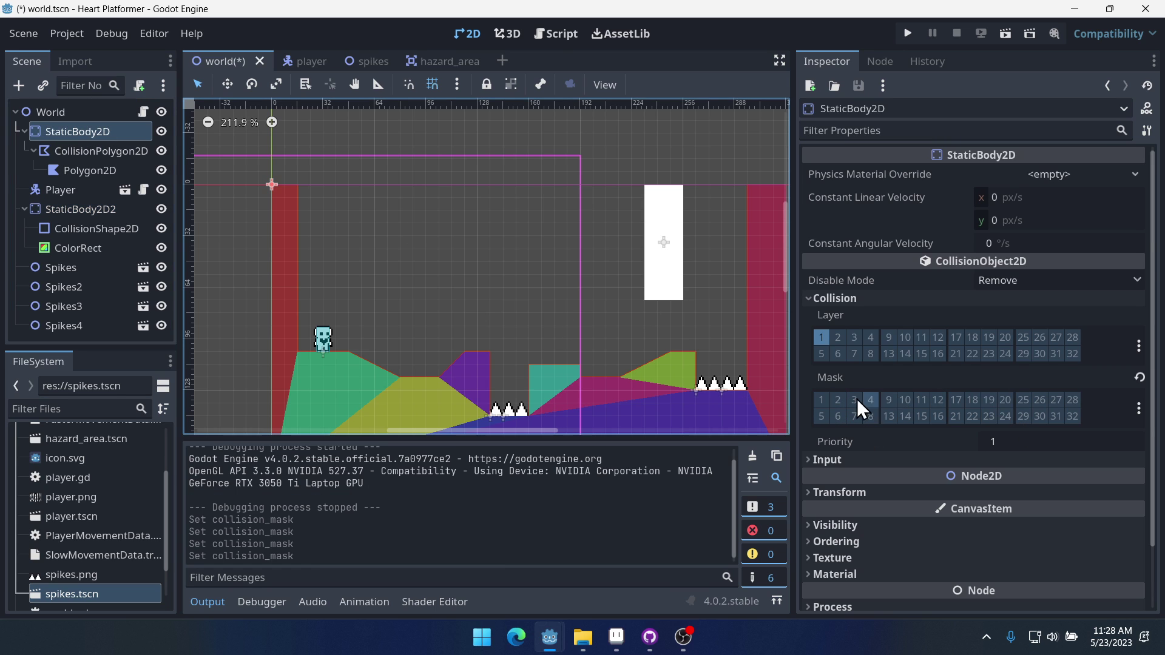
pyautogui.click(839, 400)
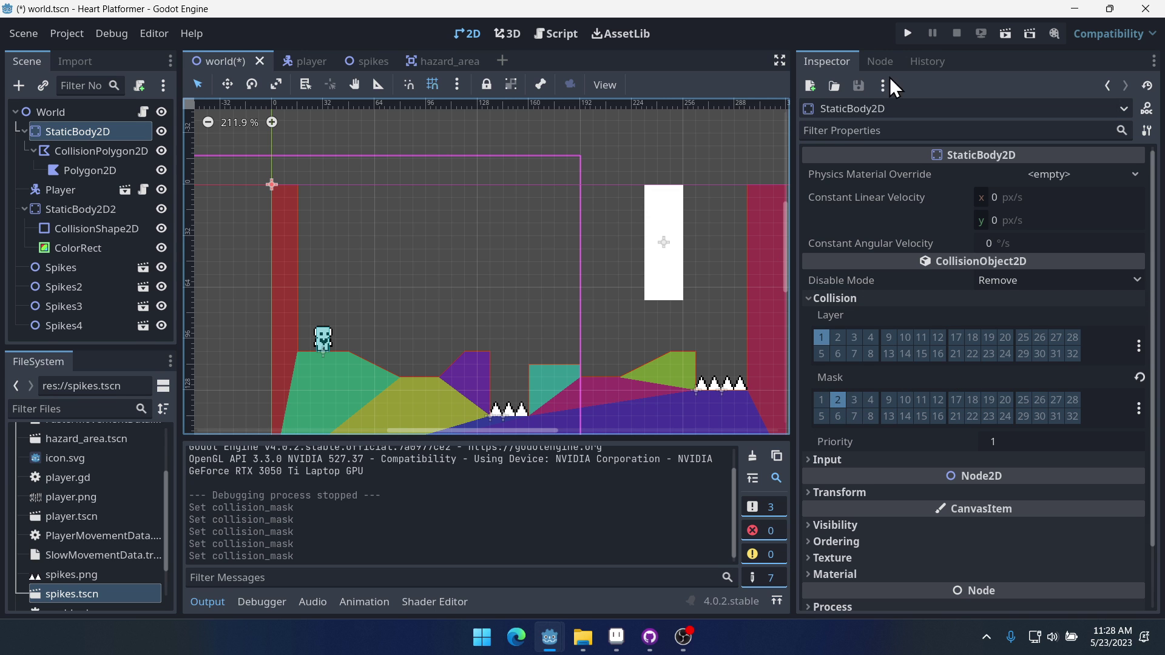
pyautogui.click(907, 34)
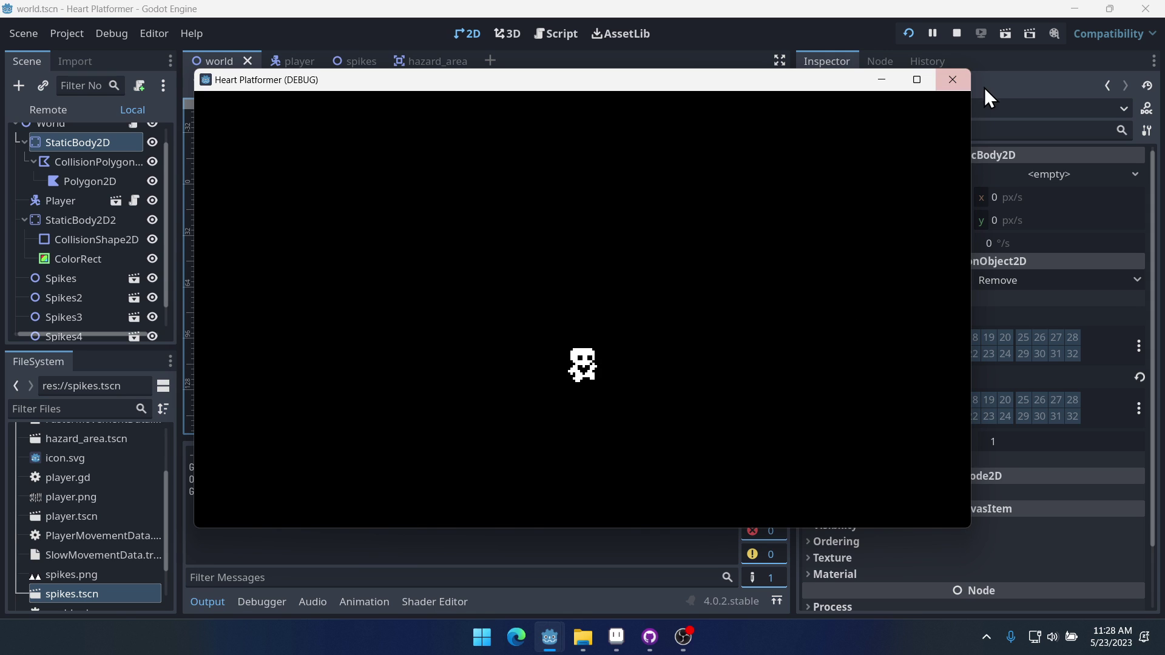
pyautogui.click(952, 79)
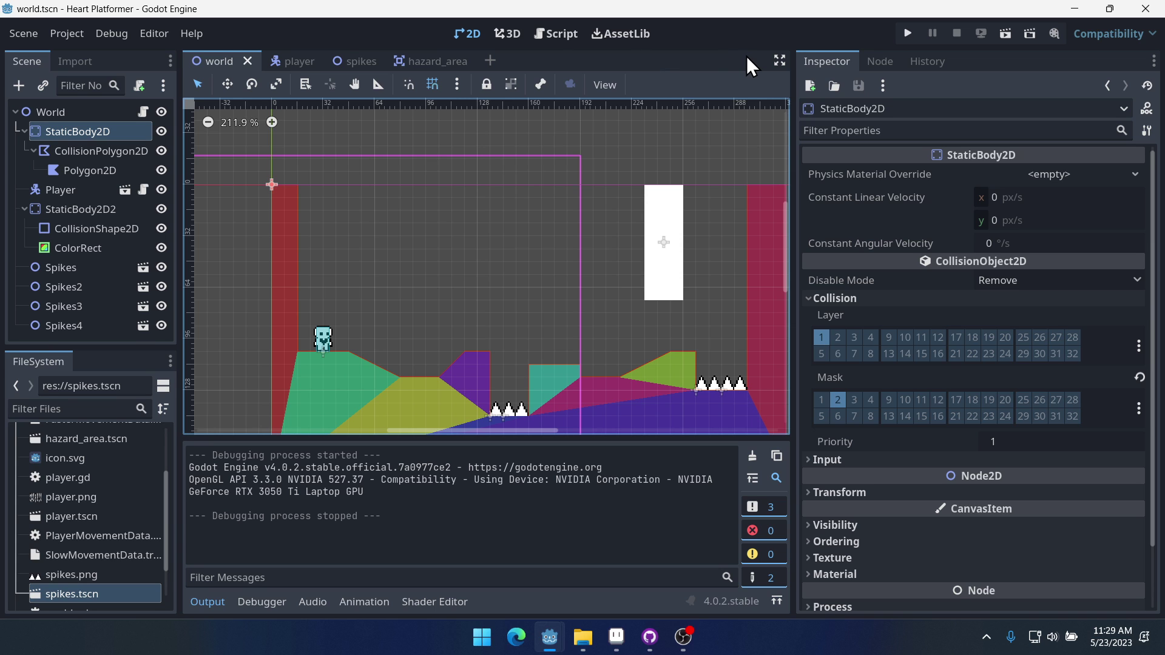
# Step: Clear StaticBody2D's mask bit 2, save the world scene, and reopen the player scene
pyautogui.click(838, 400)
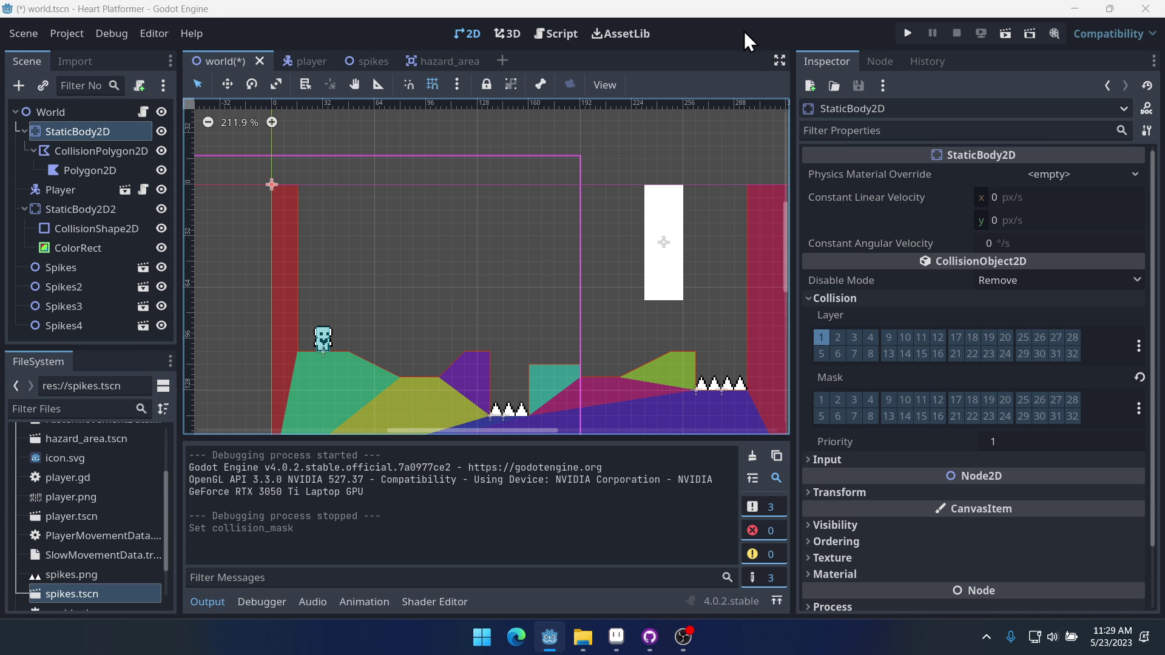
pyautogui.hotkey('ctrl', 's')
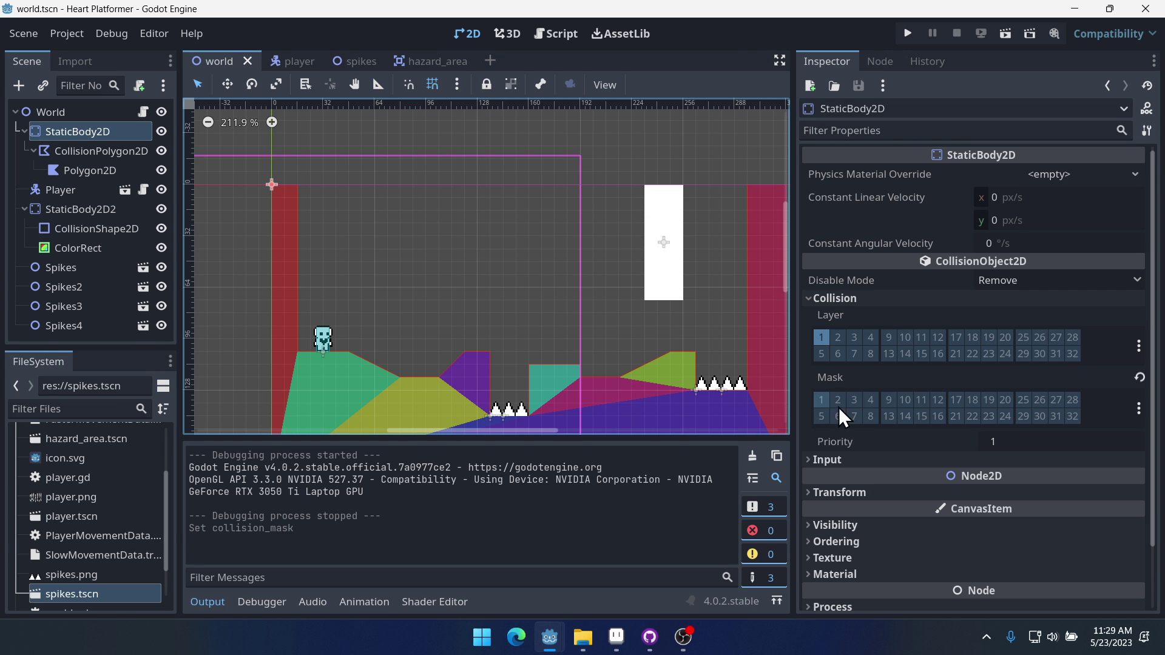
pyautogui.click(290, 61)
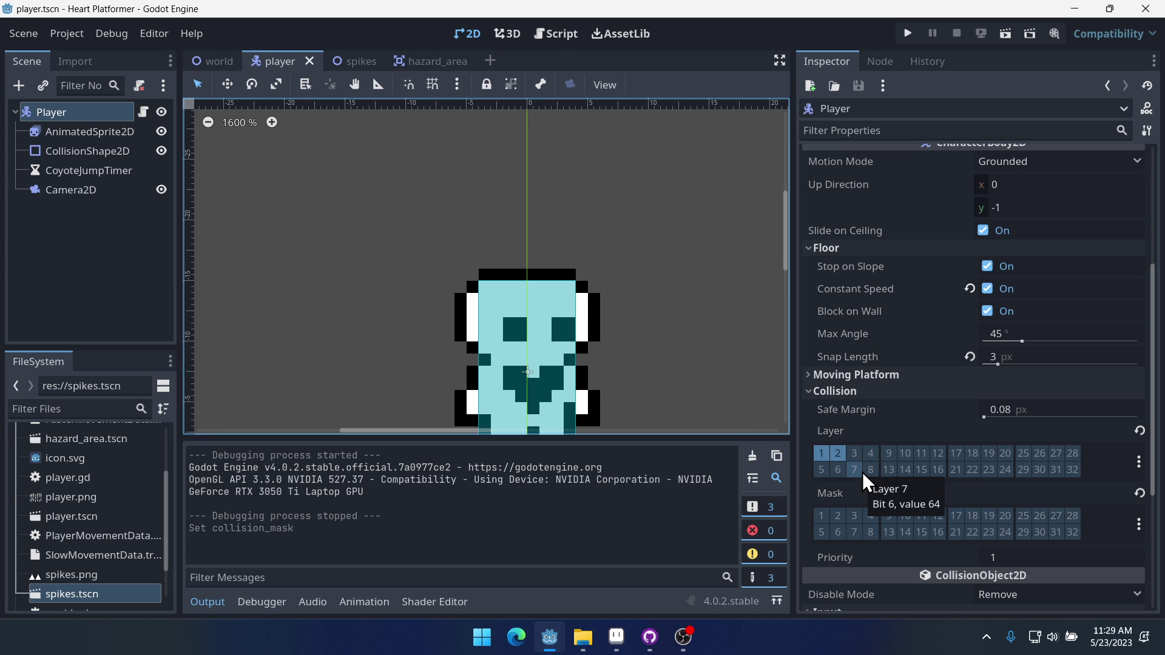
# Step: Take the Player off collision layer 1, turn on mask bit 1, and test-run the game
pyautogui.click(821, 456)
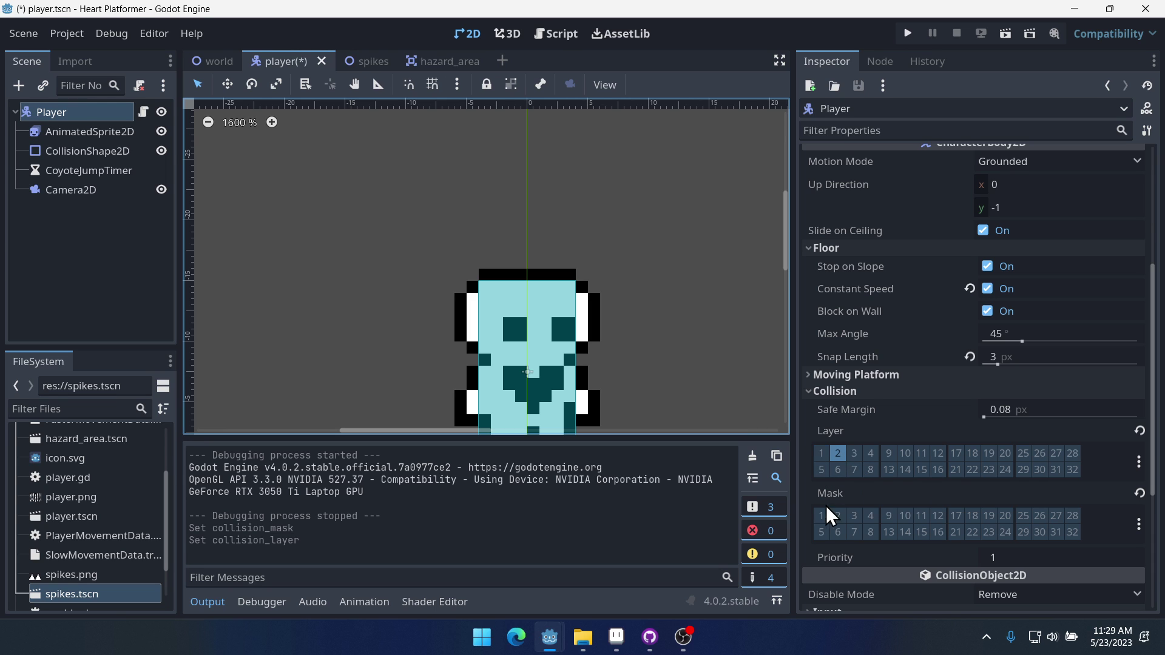
pyautogui.click(824, 518)
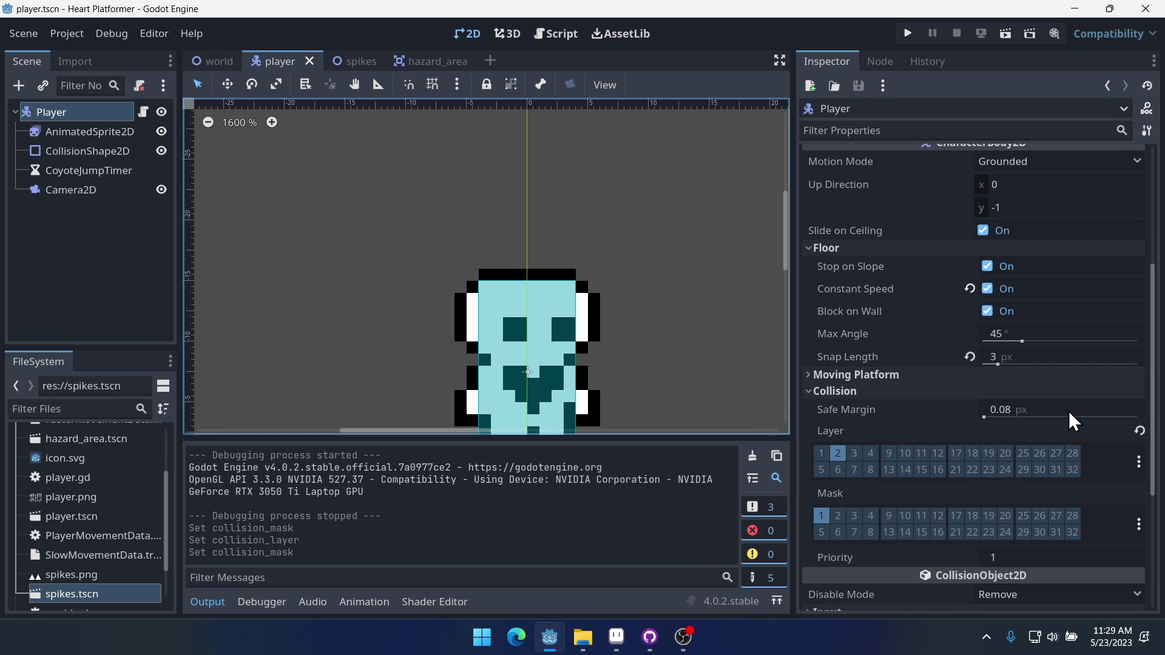
pyautogui.click(909, 33)
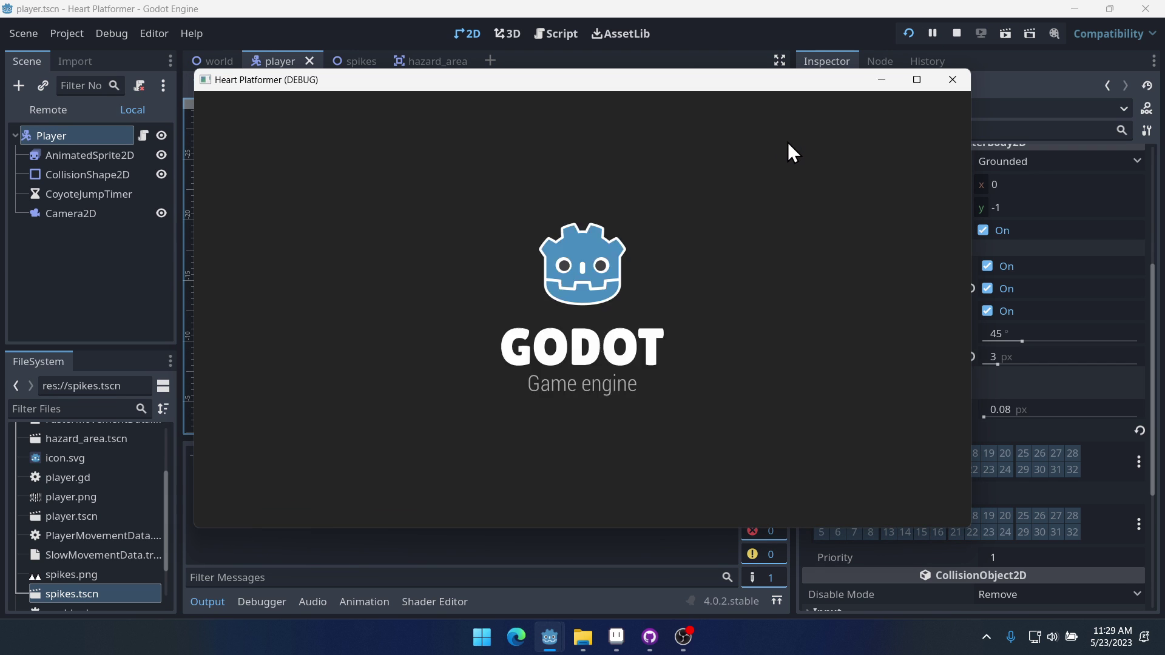
pyautogui.click(953, 80)
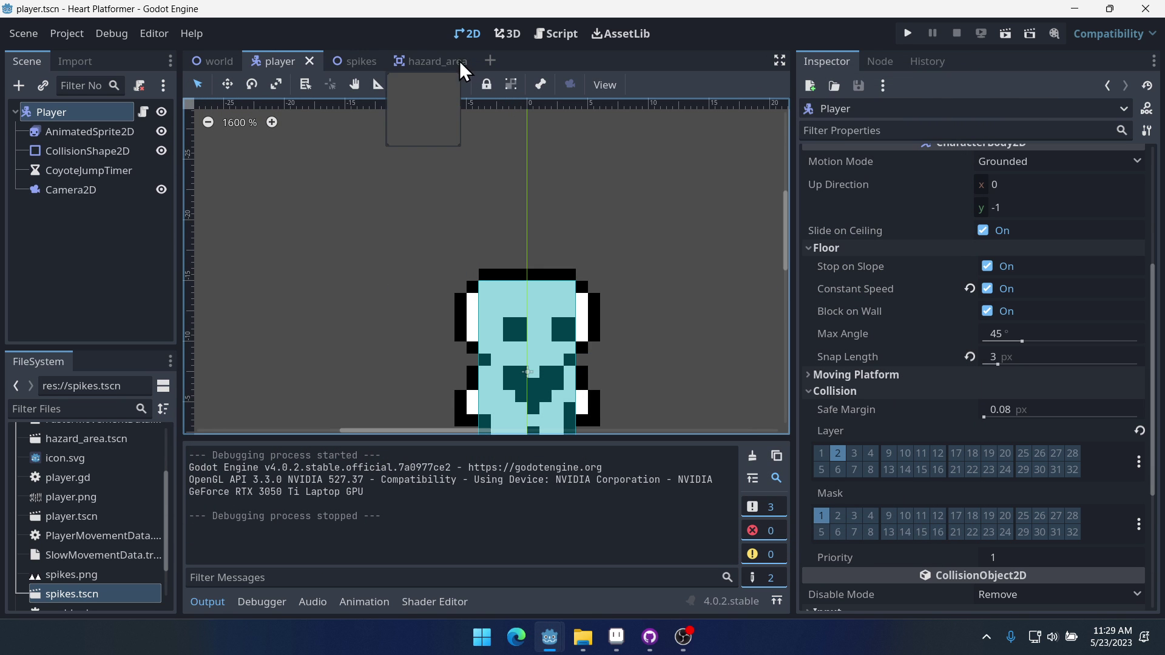
# Step: Put HazardArea on collision layer 3 only, with no mask bits, and save it
pyautogui.click(428, 60)
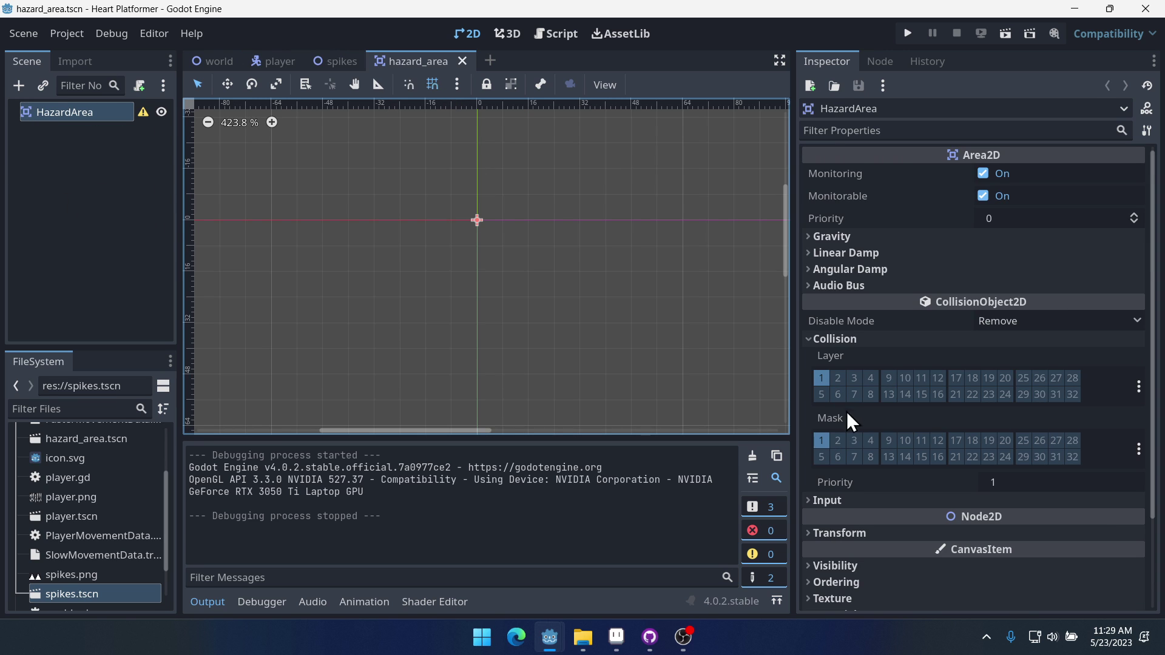
pyautogui.click(822, 381)
pyautogui.click(826, 446)
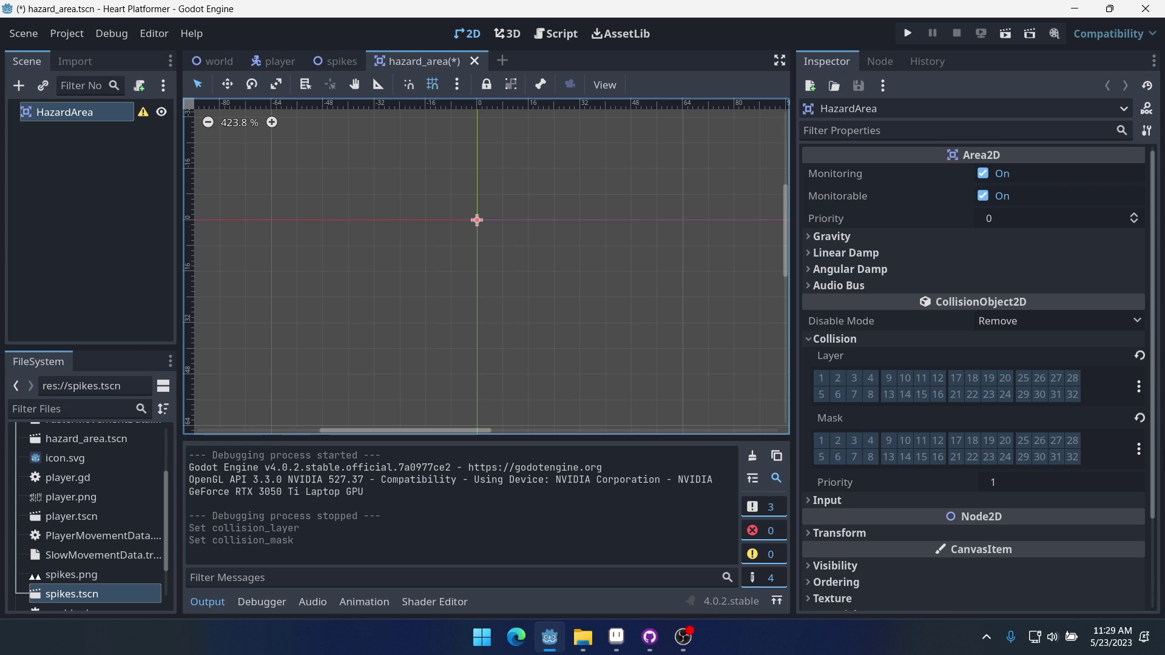
pyautogui.click(854, 378)
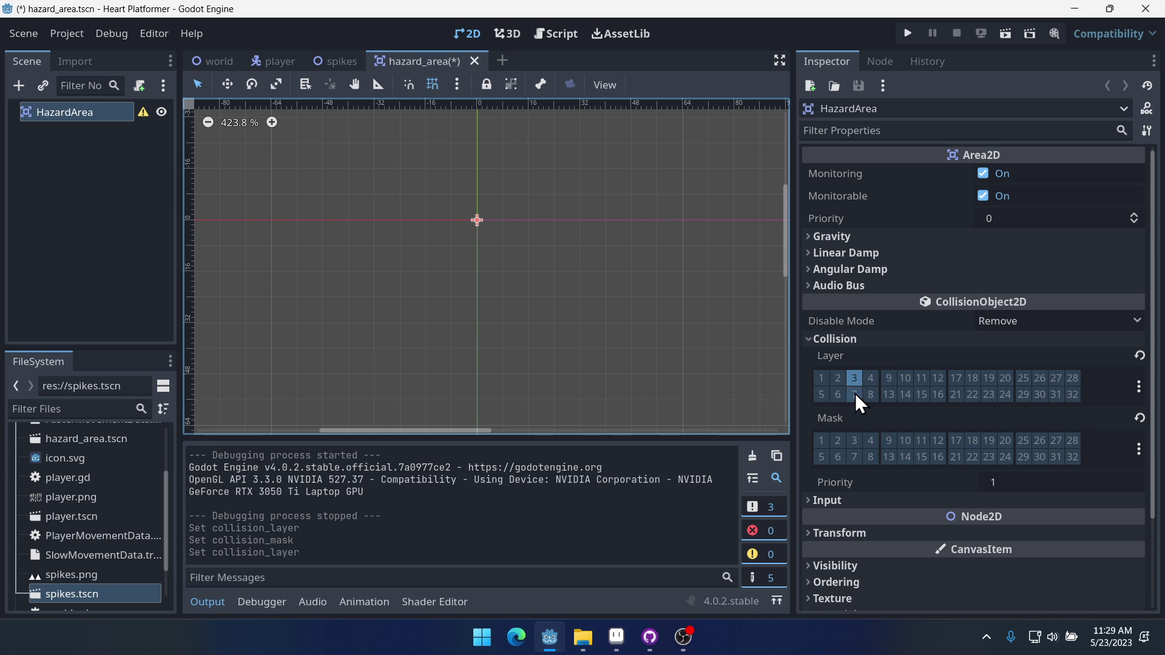
pyautogui.hotkey('ctrl', 's')
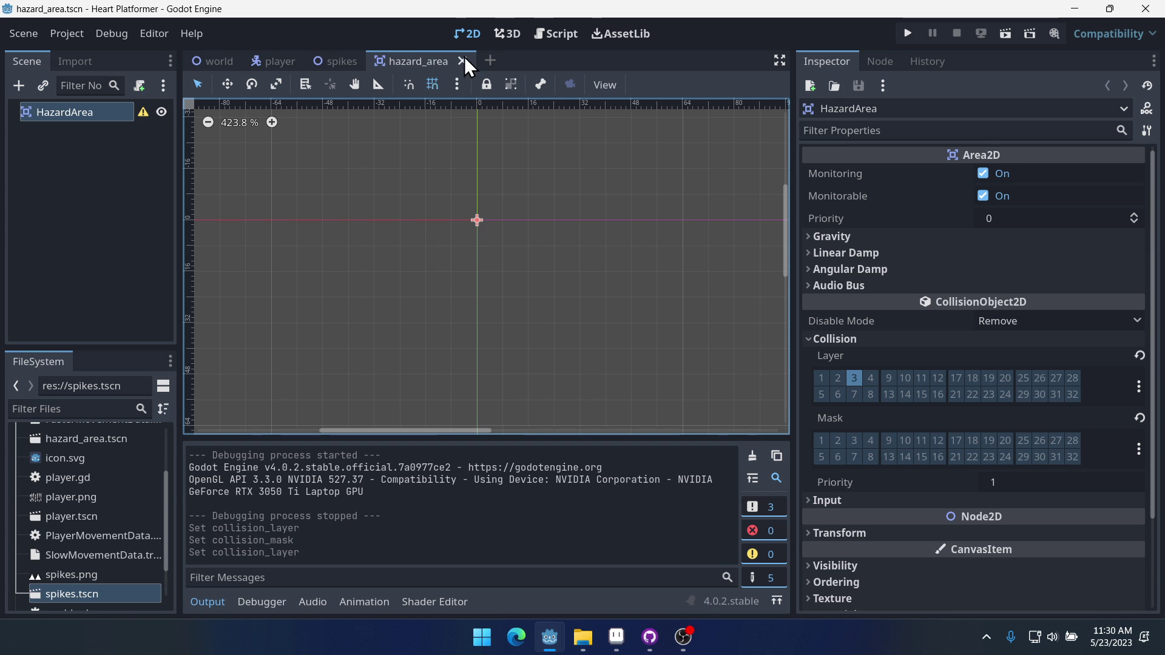
# Step: Close hazard_area, return to the player scene, widen the viewport and show Player's signals
pyautogui.click(463, 61)
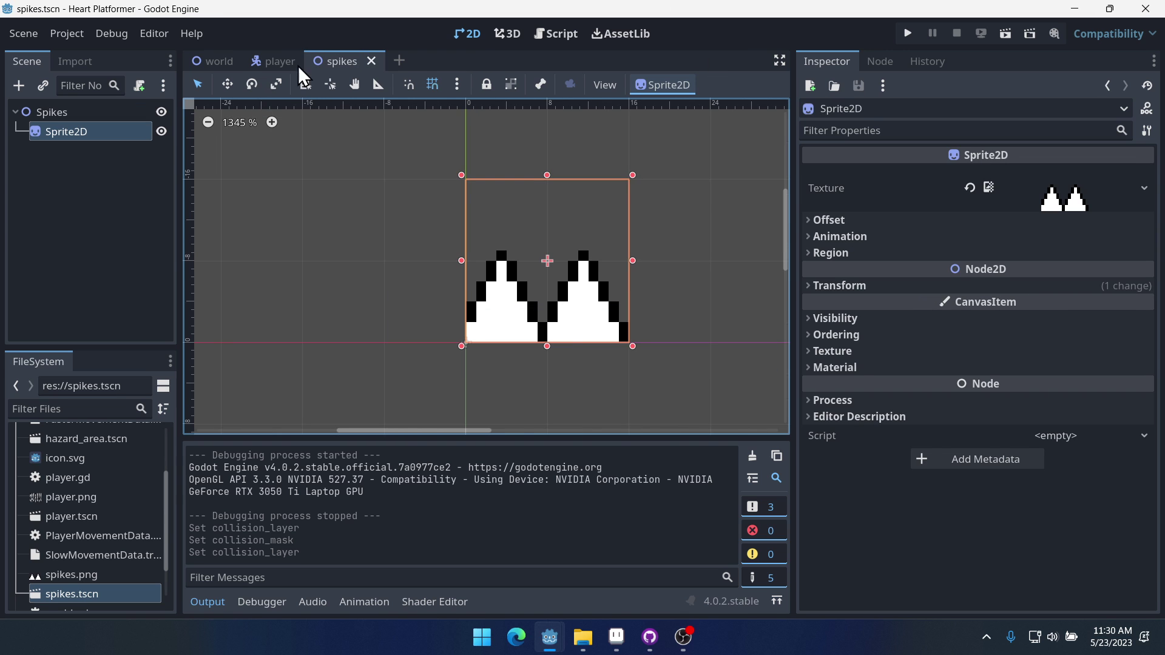
pyautogui.click(282, 59)
pyautogui.scroll(3, 947, 300)
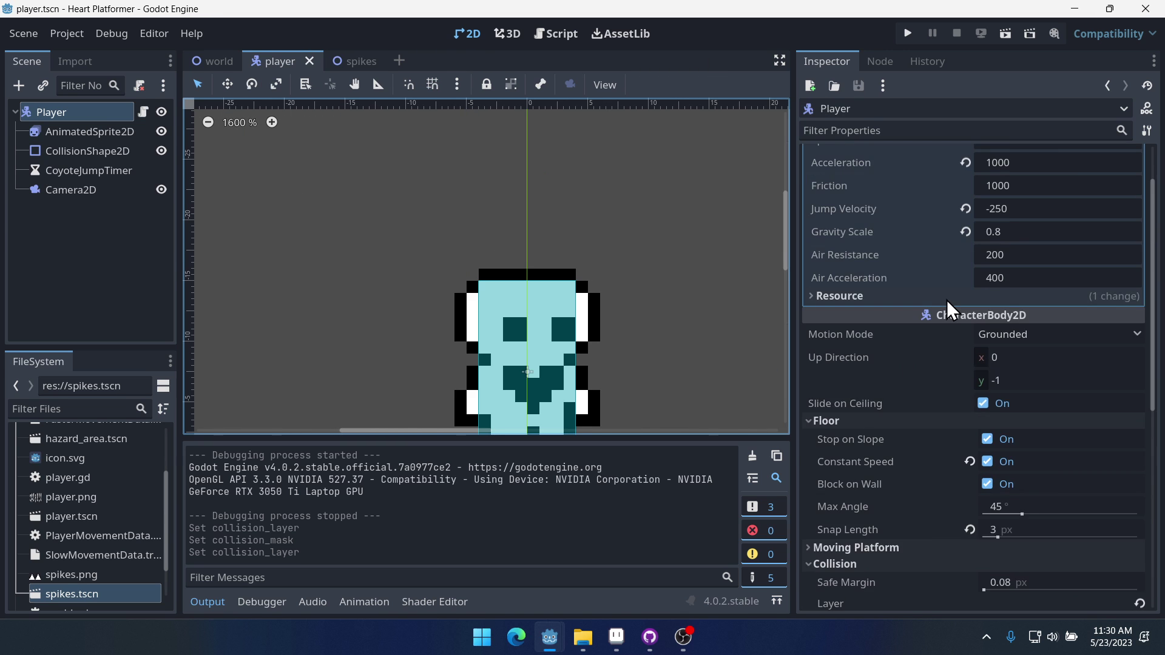
pyautogui.scroll(2, 947, 300)
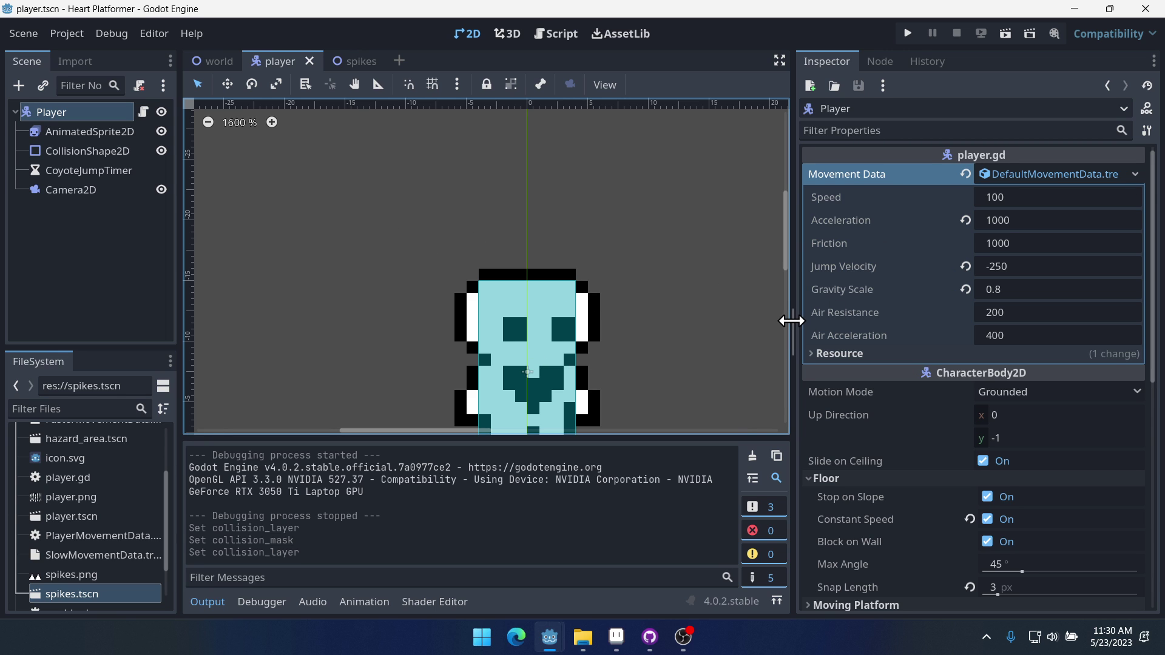
pyautogui.moveTo(793, 320); pyautogui.dragTo(893, 319)
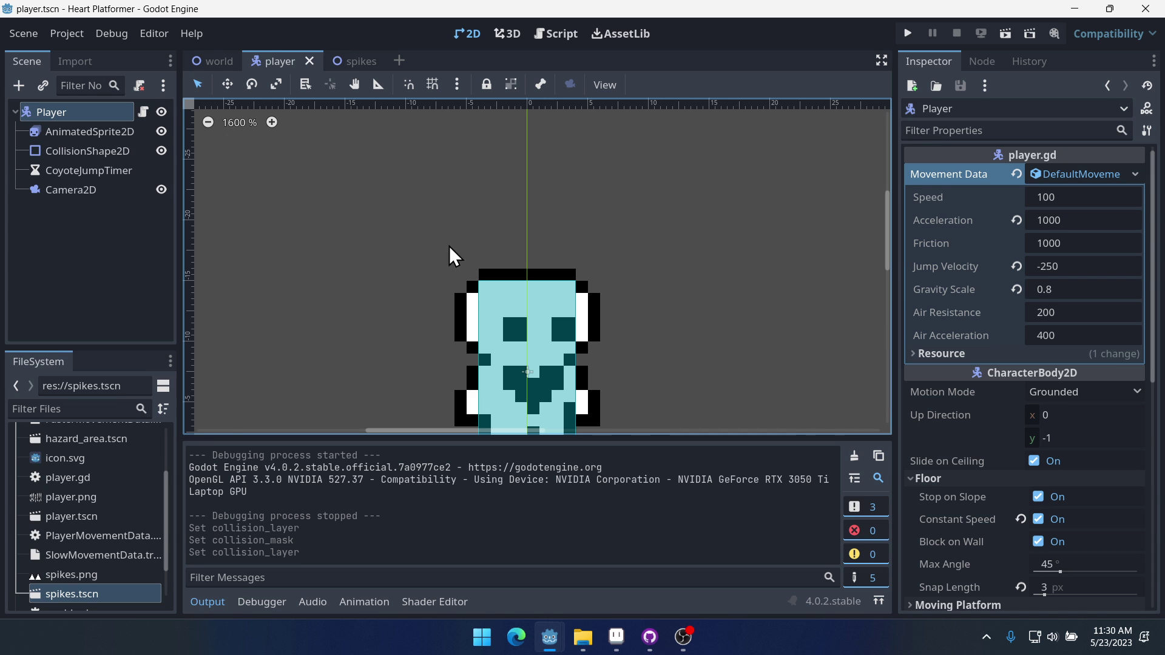
pyautogui.click(89, 126)
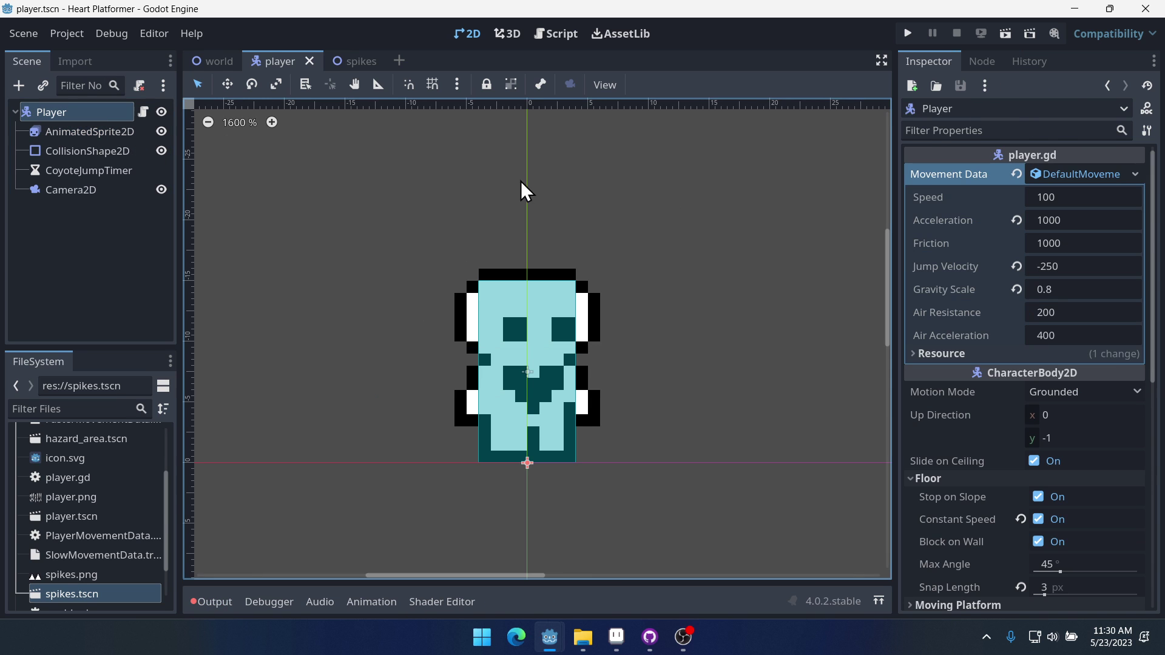
pyautogui.click(979, 62)
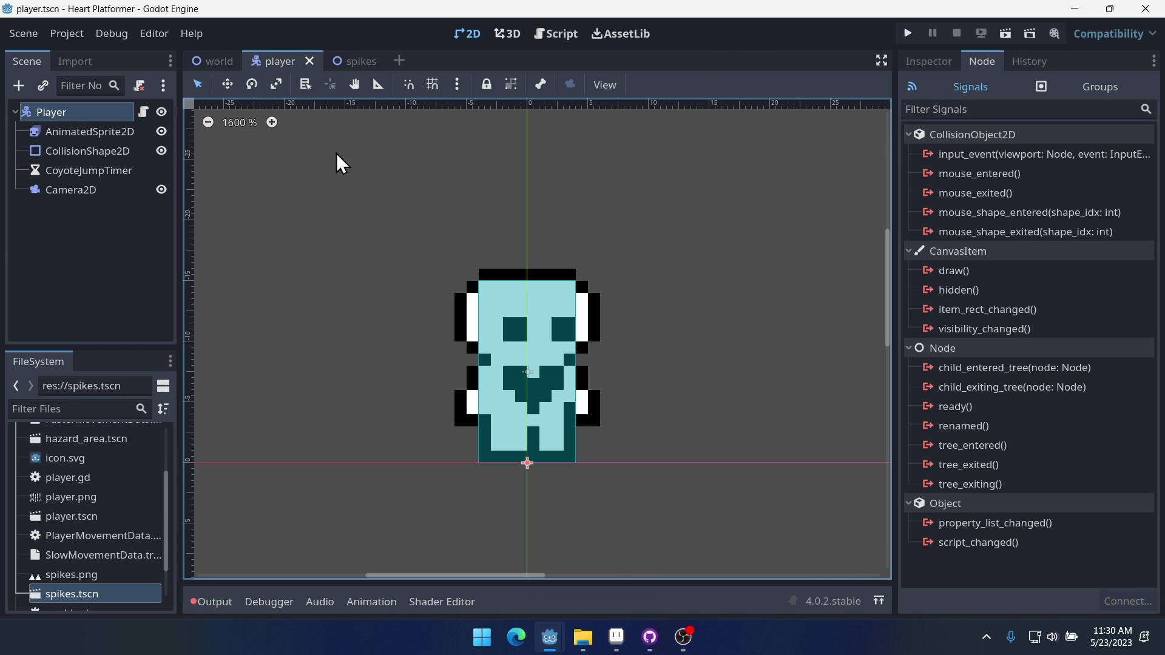
# Step: Add an Area2D child under Player and rename it HazardDetector
pyautogui.click(18, 85)
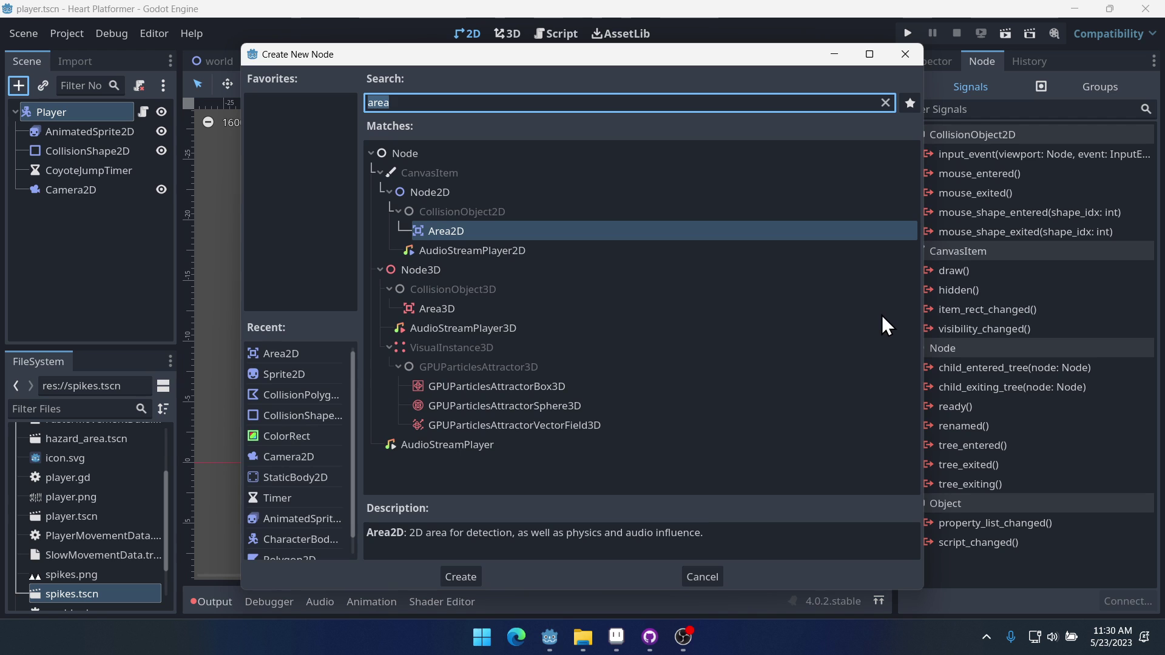
pyautogui.press('Return')
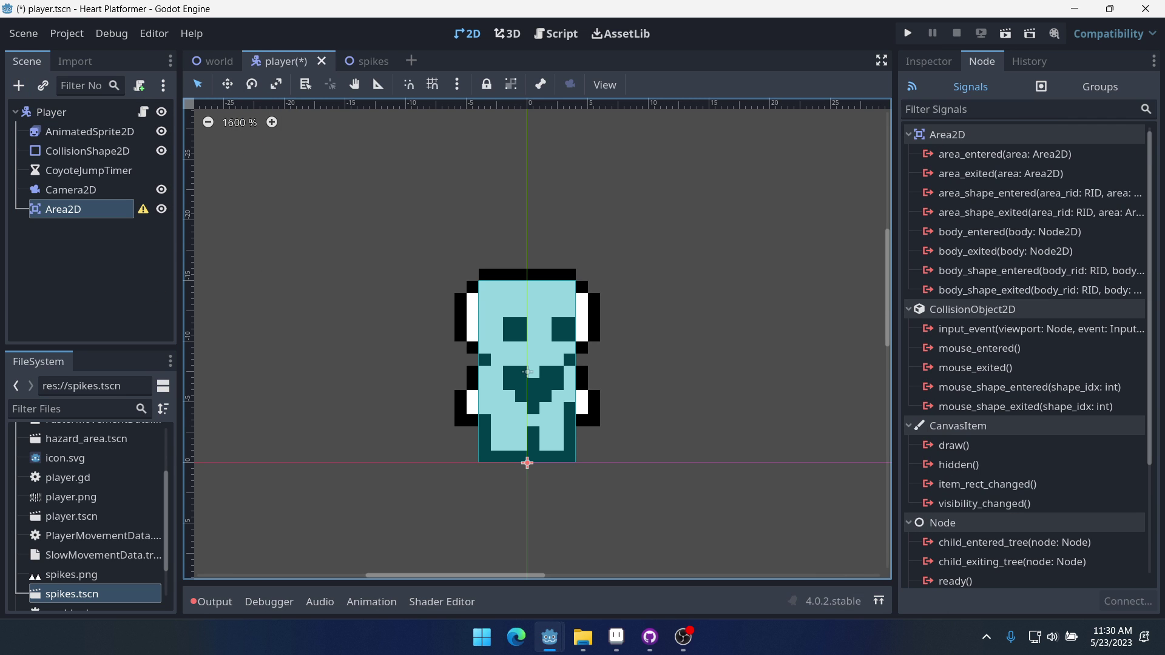
pyautogui.click(95, 211)
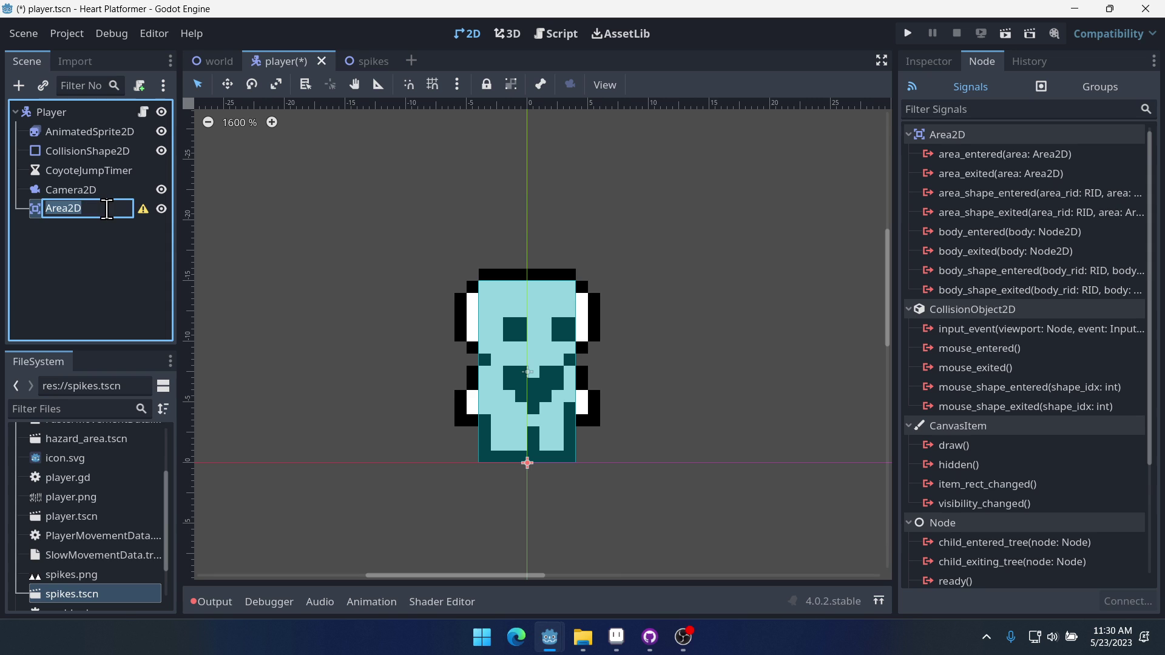
pyautogui.write('HazardDetector')
pyautogui.press('Return')
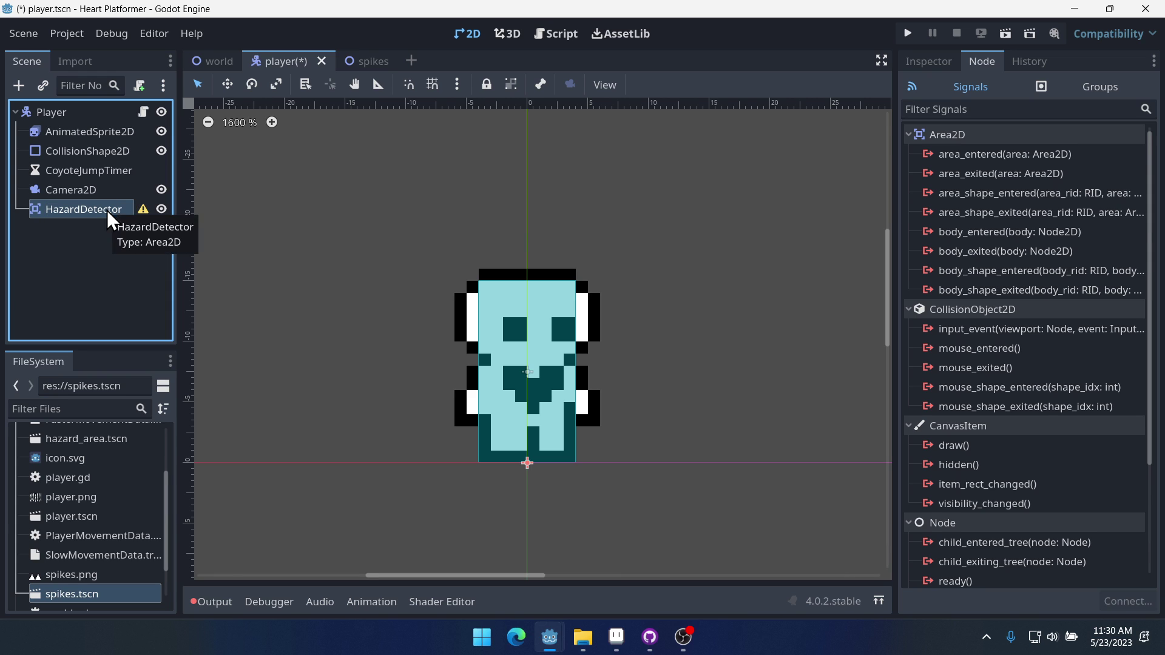
# Step: Clear HazardDetector's layer 1 and mask 1, enable mask 3, and save the player scene
pyautogui.click(928, 60)
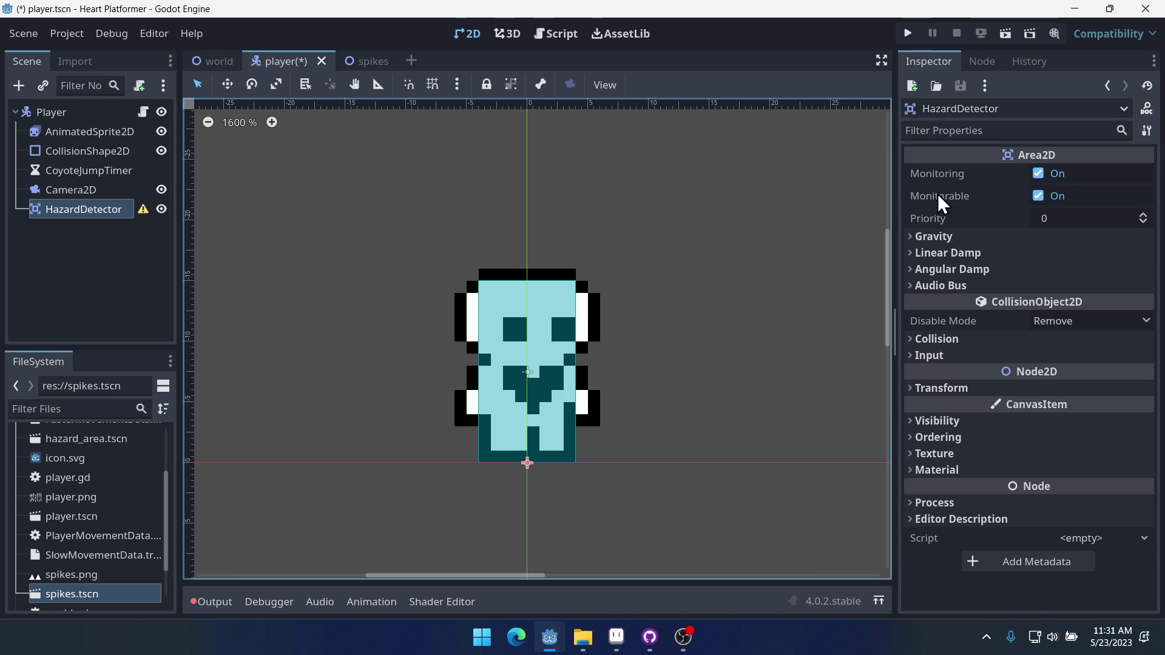
pyautogui.click(76, 193)
pyautogui.click(938, 338)
pyautogui.click(923, 378)
pyautogui.click(921, 434)
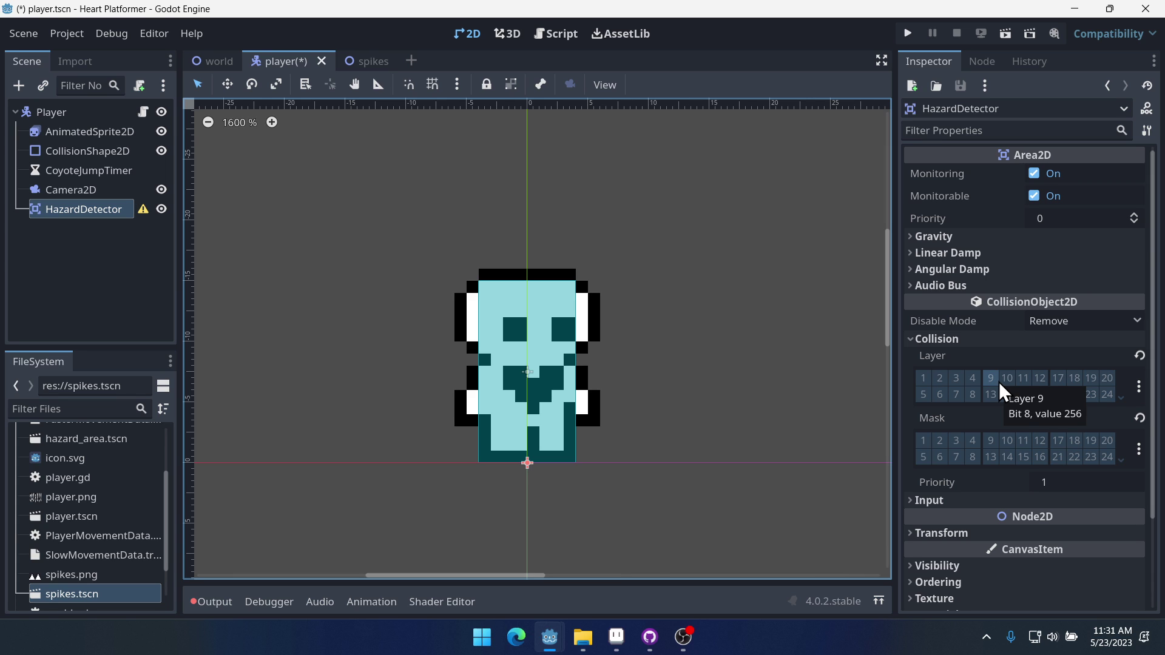
pyautogui.click(959, 441)
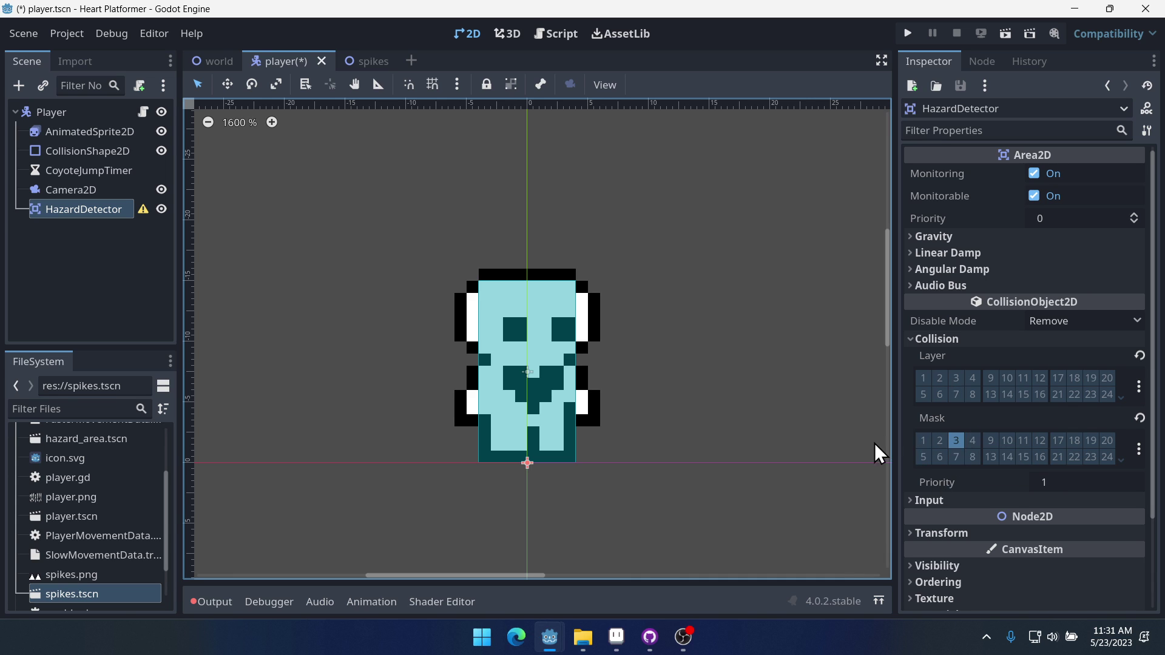
pyautogui.hotkey('ctrl', 's')
pyautogui.click(368, 64)
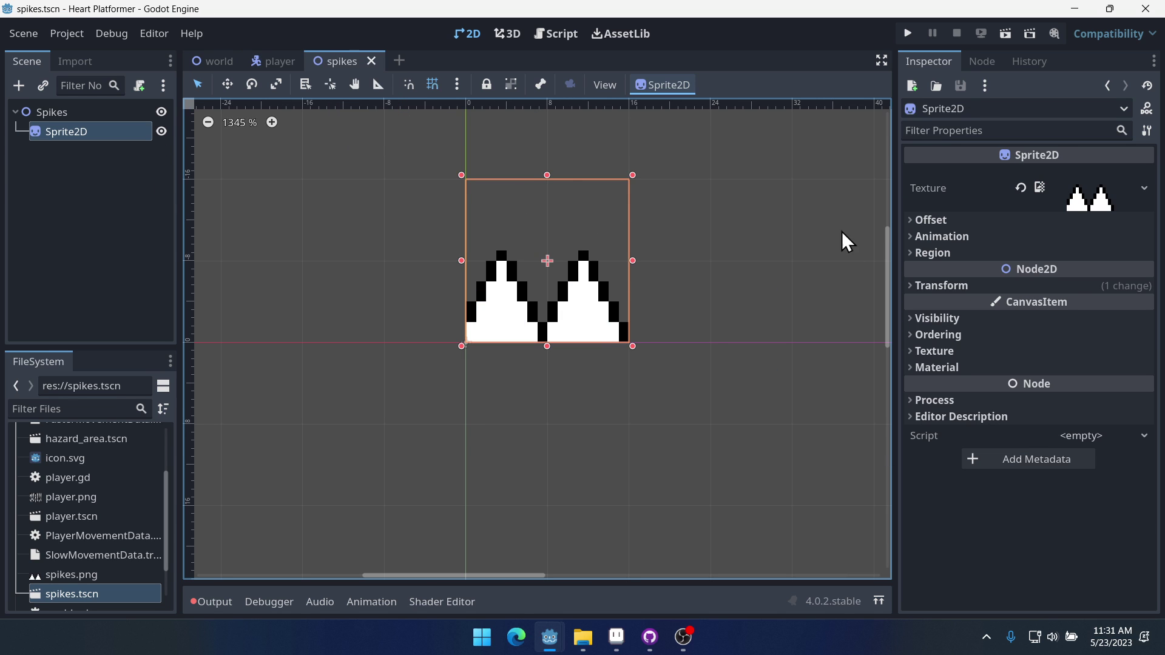
pyautogui.click(279, 61)
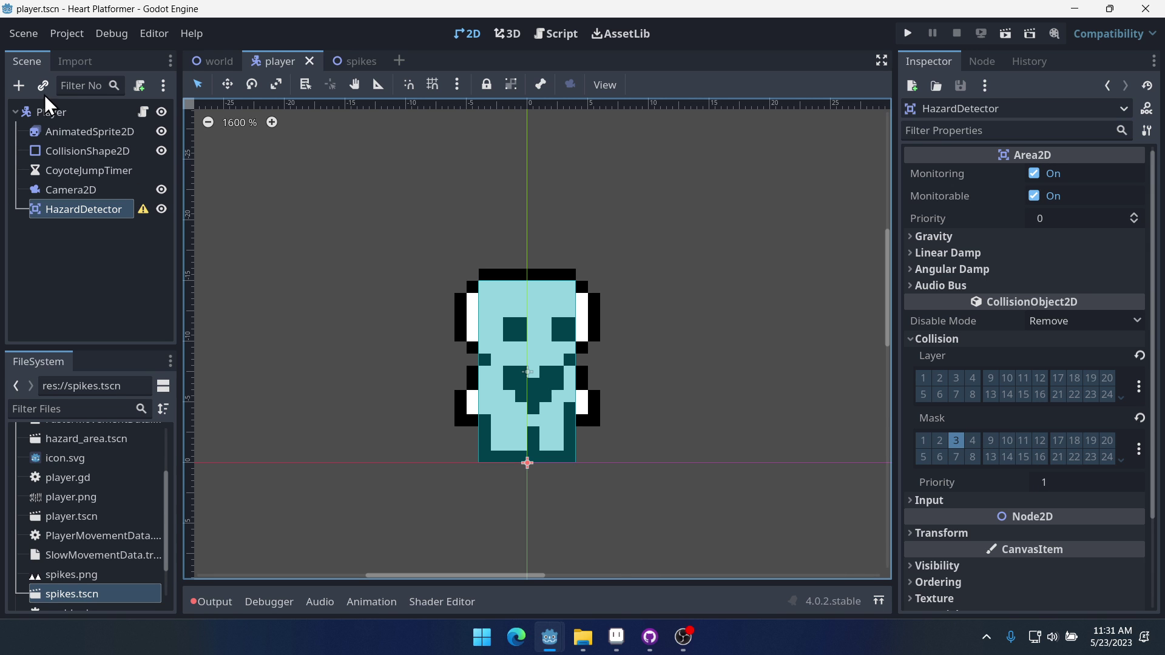
# Step: Add a CollisionShape2D with a rectangle shape under HazardDetector
pyautogui.click(19, 85)
pyautogui.write('c')
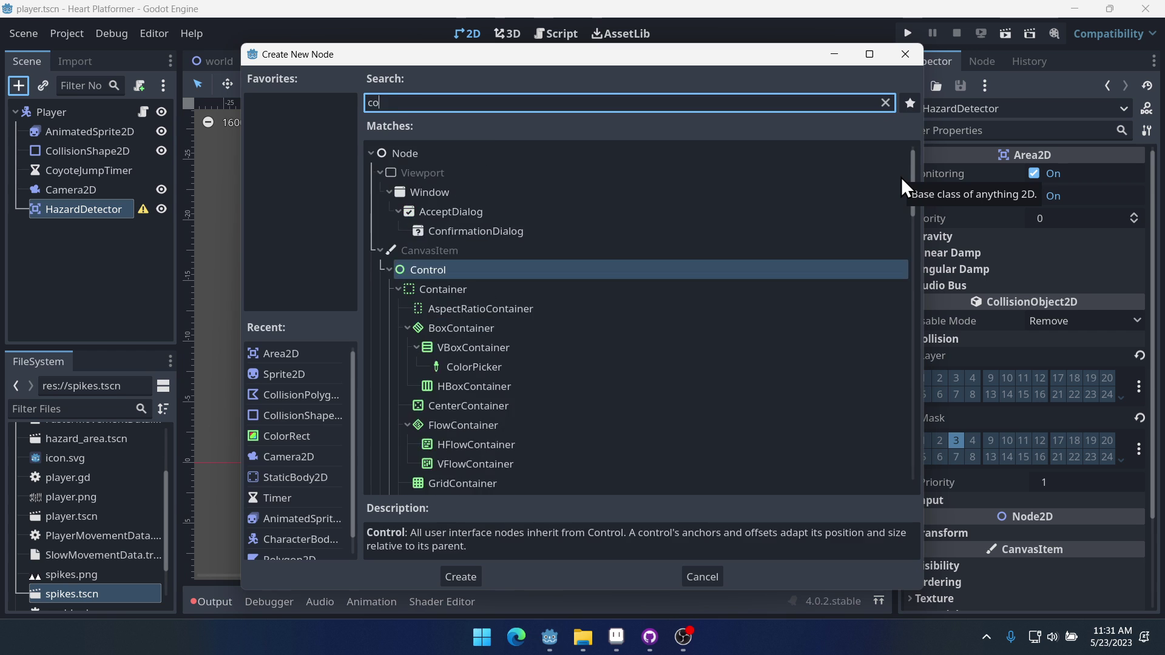
pyautogui.press('BackSpace')
pyautogui.write('coll')
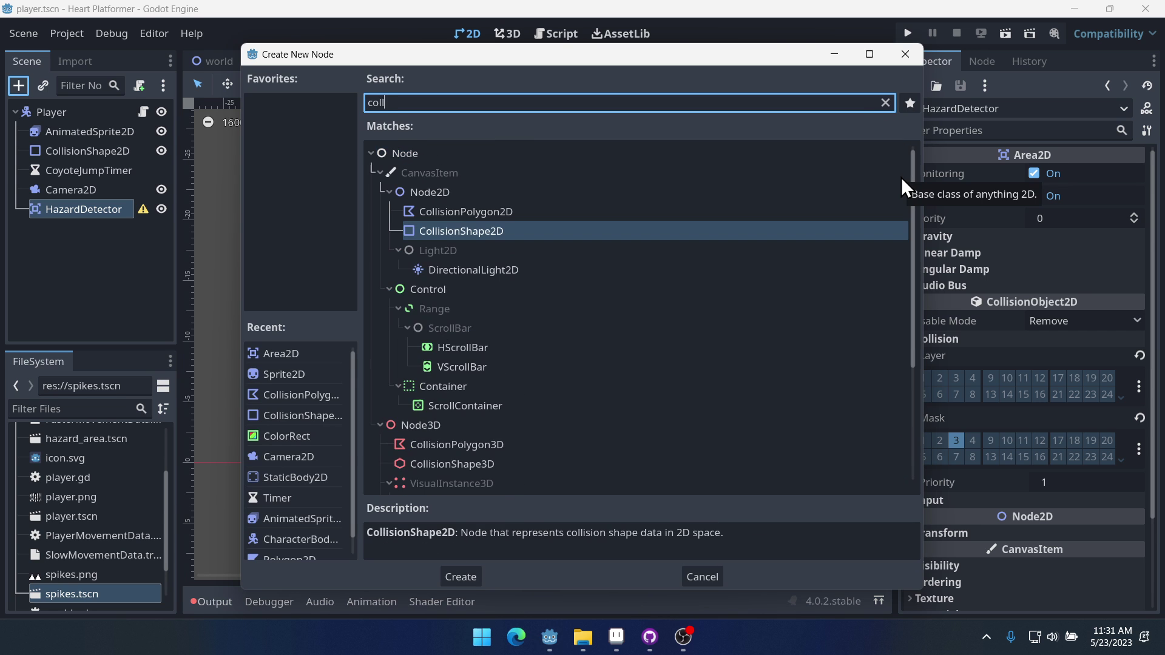
pyautogui.write('isi')
pyautogui.press('Escape')
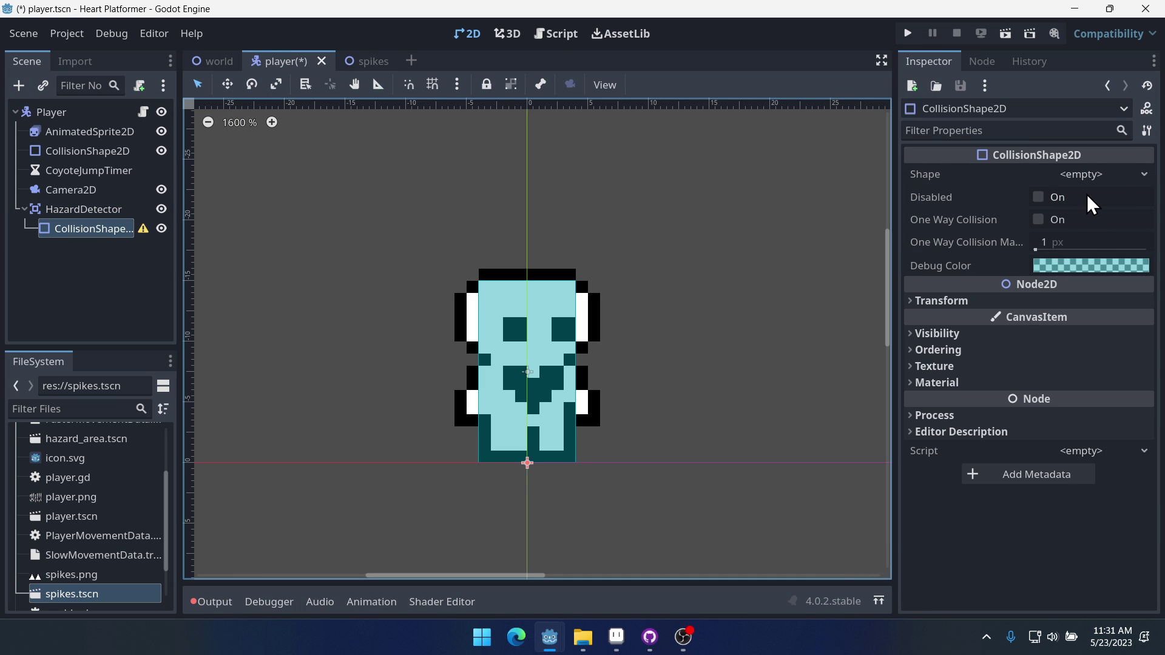
pyautogui.click(1088, 175)
pyautogui.click(1027, 278)
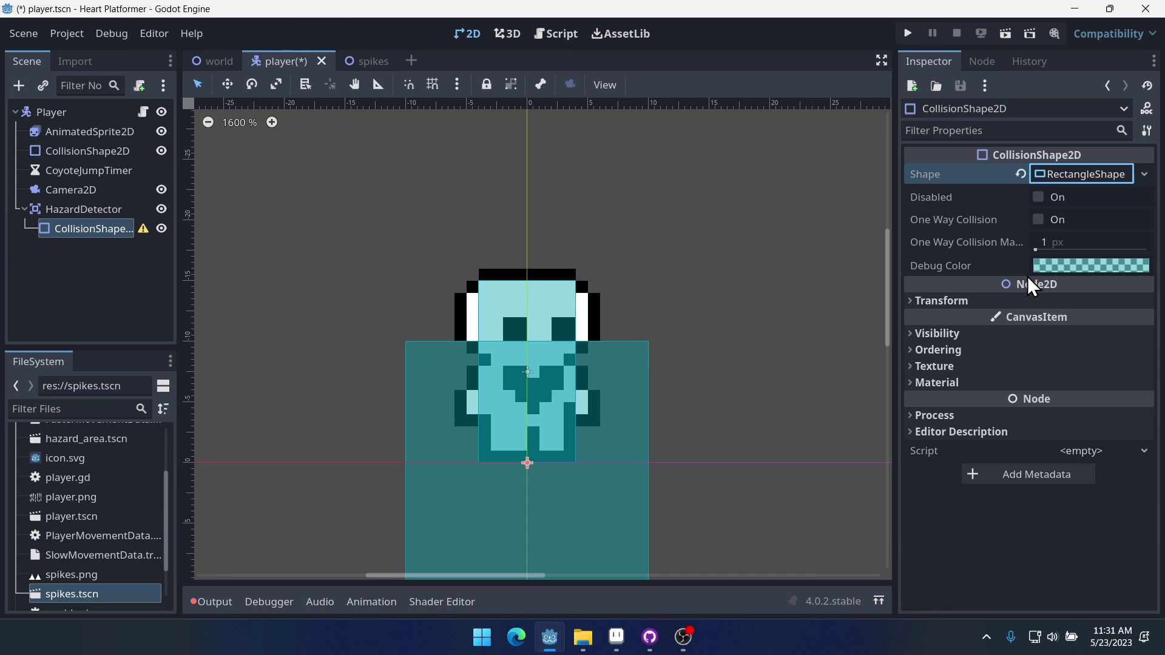
# Step: Move and resize the hazard rectangle to cover the player's body
pyautogui.moveTo(586, 484); pyautogui.dragTo(527, 452)
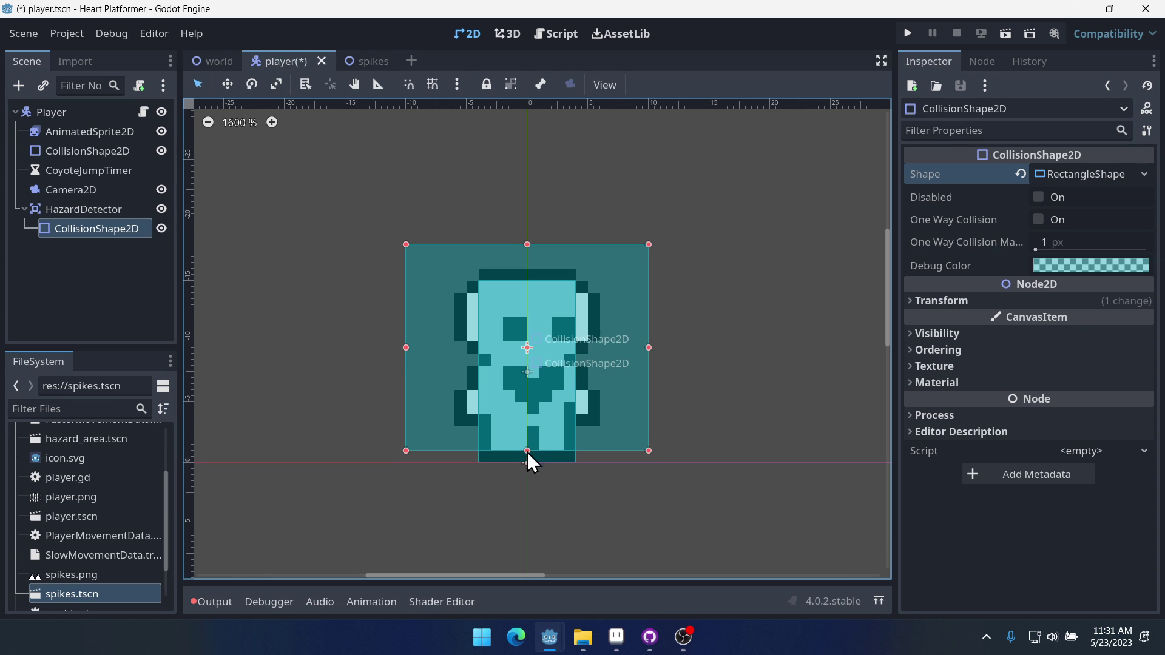
pyautogui.moveTo(649, 347); pyautogui.dragTo(563, 360)
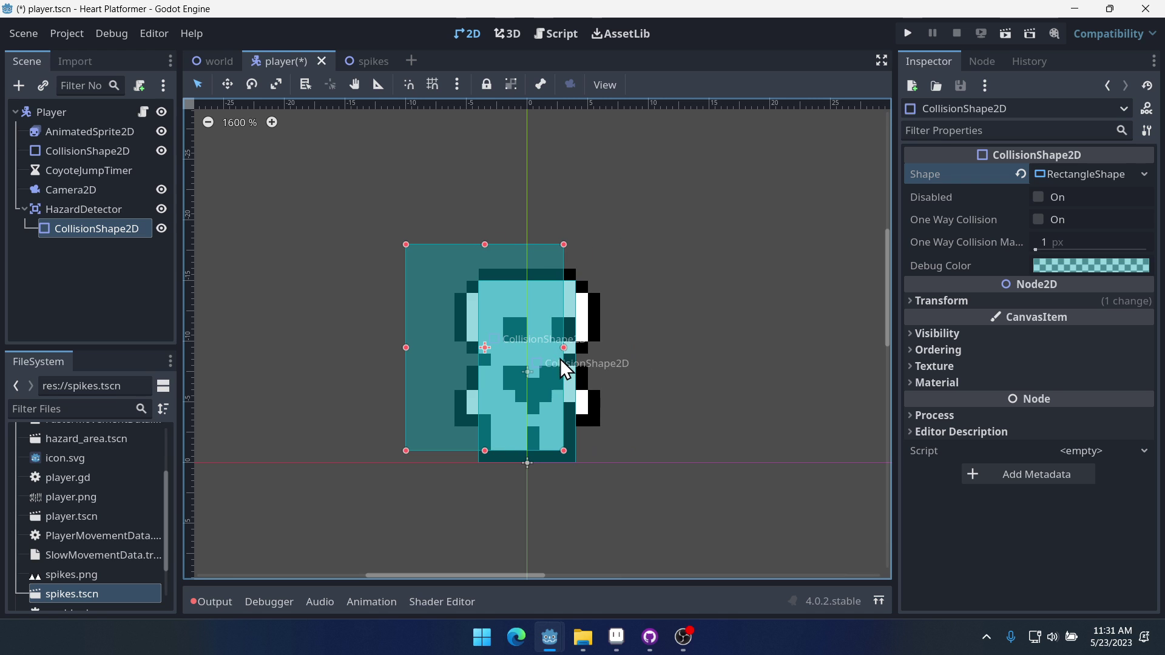
pyautogui.moveTo(406, 348); pyautogui.dragTo(490, 353)
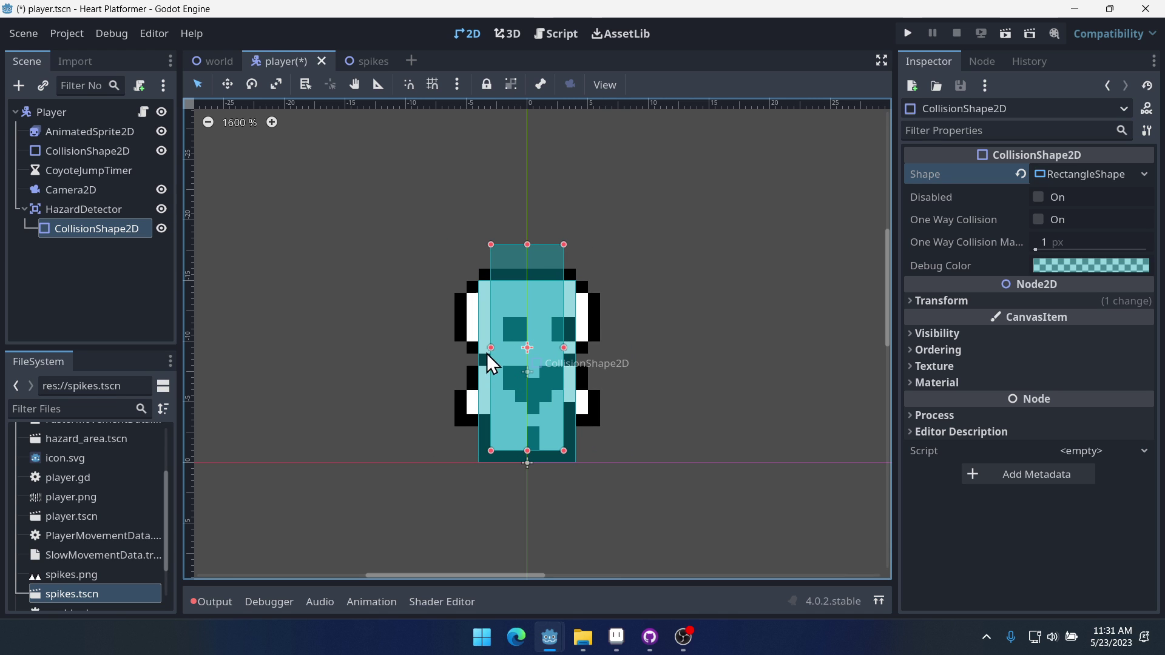
pyautogui.moveTo(527, 246); pyautogui.dragTo(529, 301)
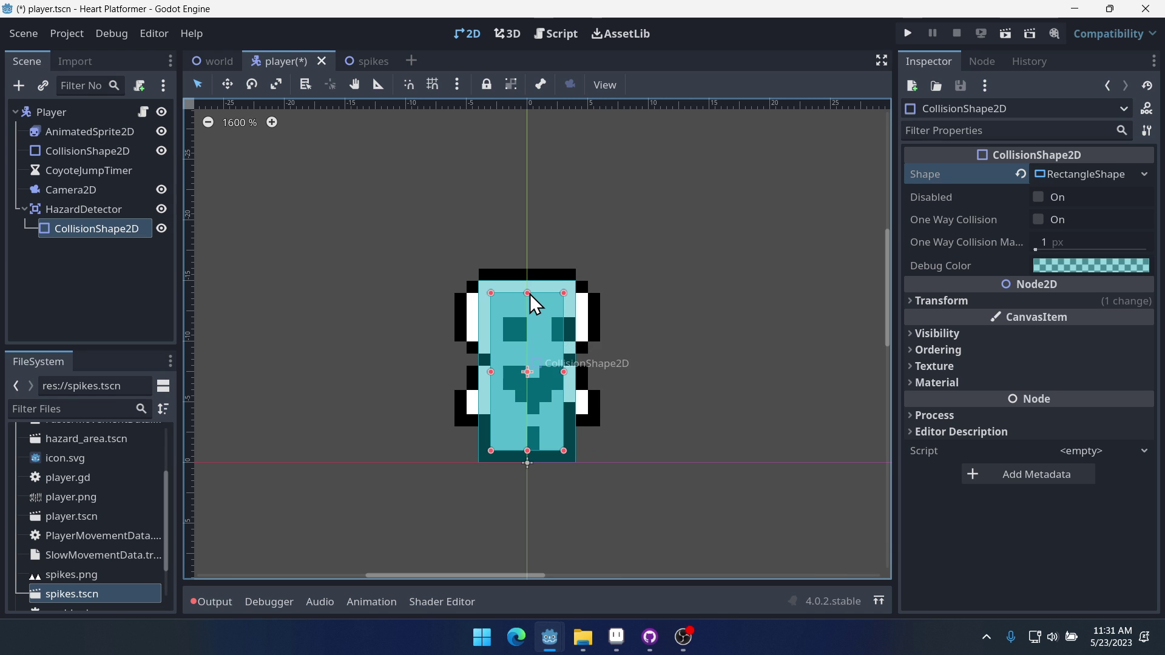
pyautogui.click(637, 374)
pyautogui.click(521, 409)
pyautogui.moveTo(491, 378); pyautogui.dragTo(502, 378)
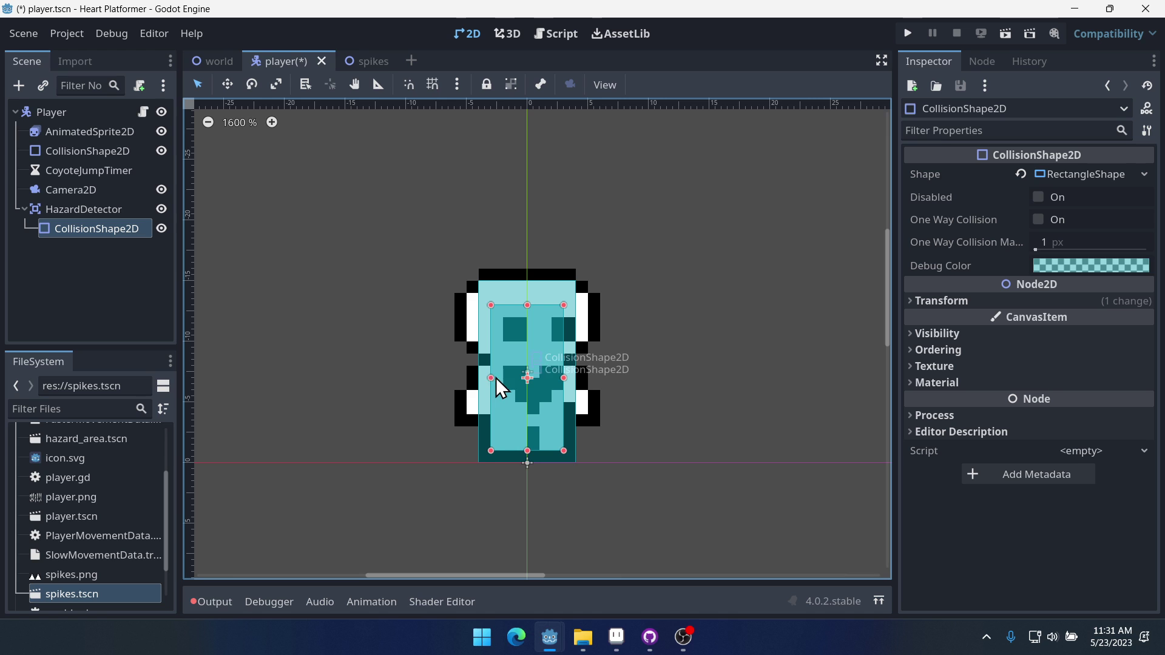
pyautogui.click(769, 315)
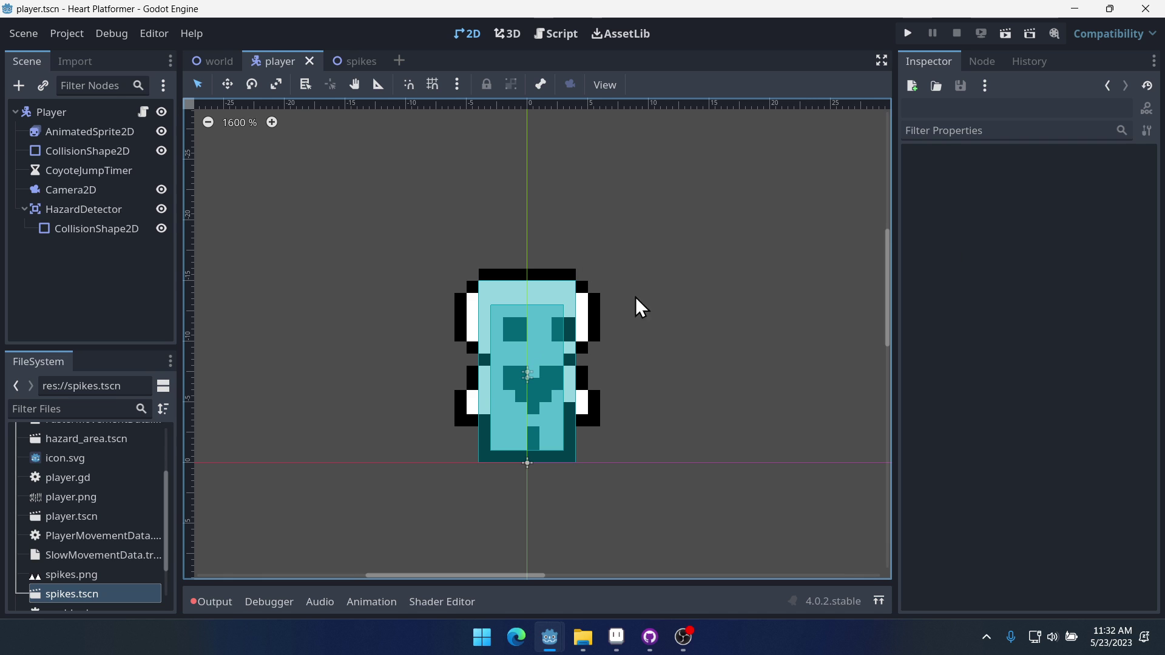
pyautogui.click(547, 346)
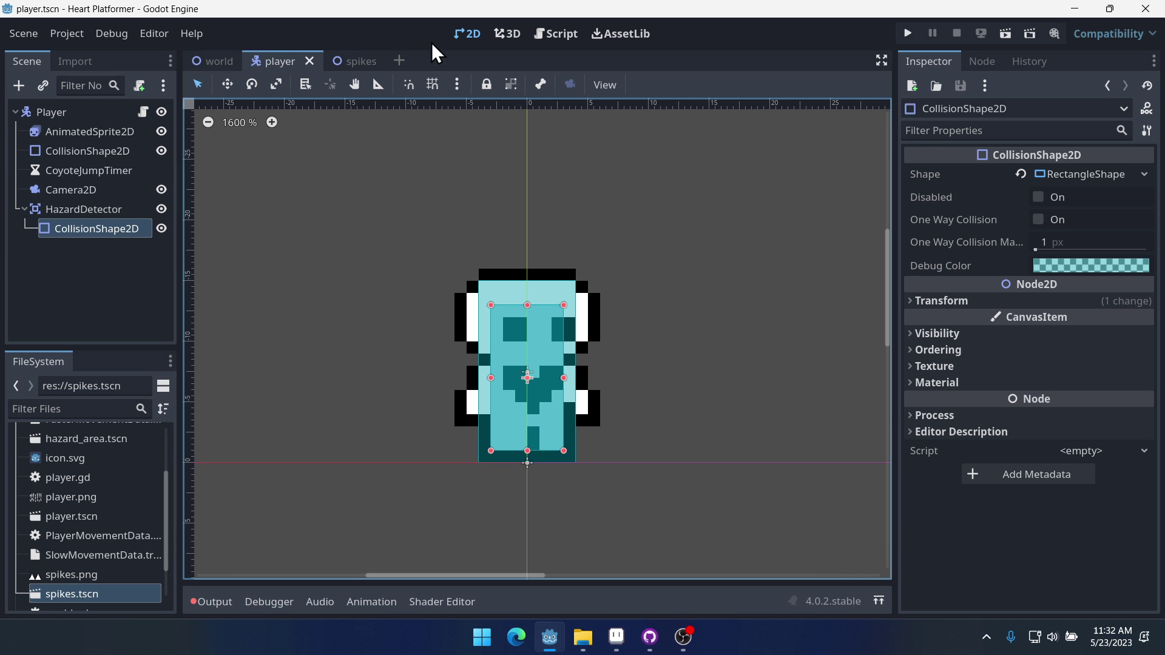
pyautogui.click(90, 210)
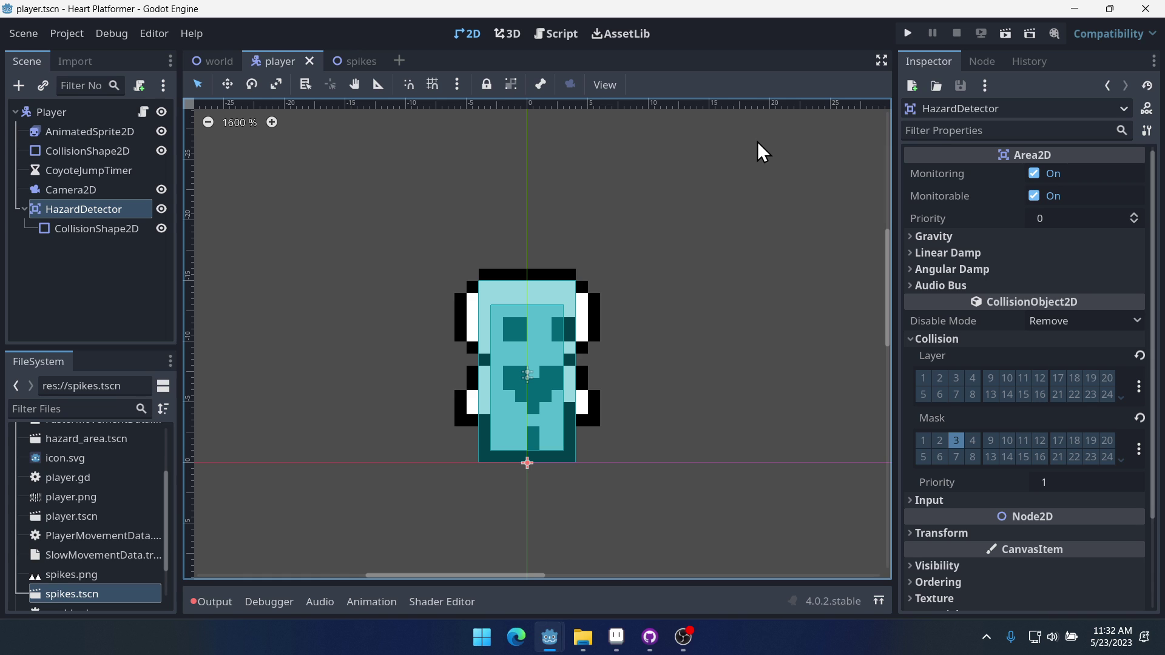
# Step: Show HazardDetector's signals list and pick the area_entered signal
pyautogui.click(87, 190)
pyautogui.click(92, 211)
pyautogui.click(978, 62)
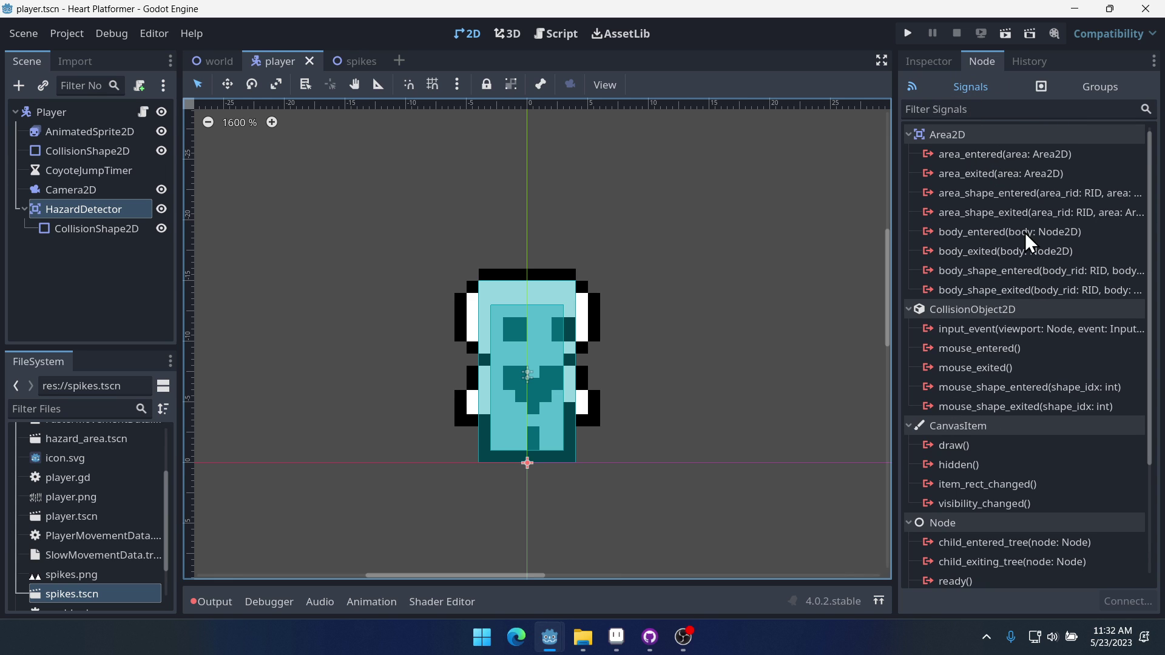
pyautogui.click(1103, 89)
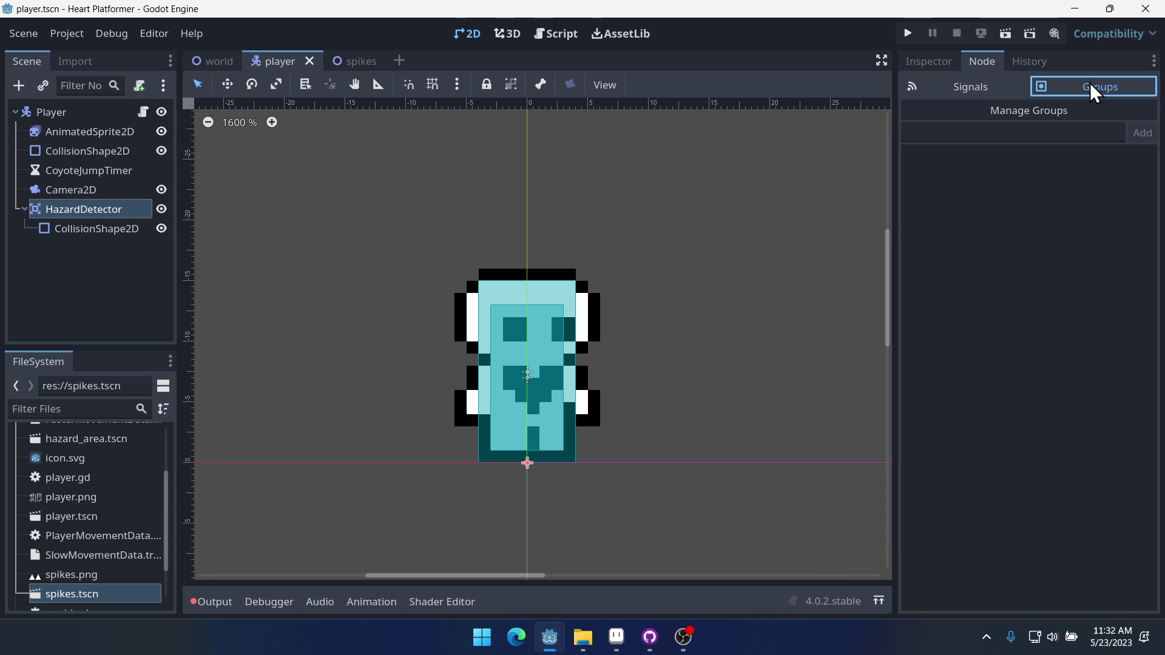
pyautogui.click(965, 86)
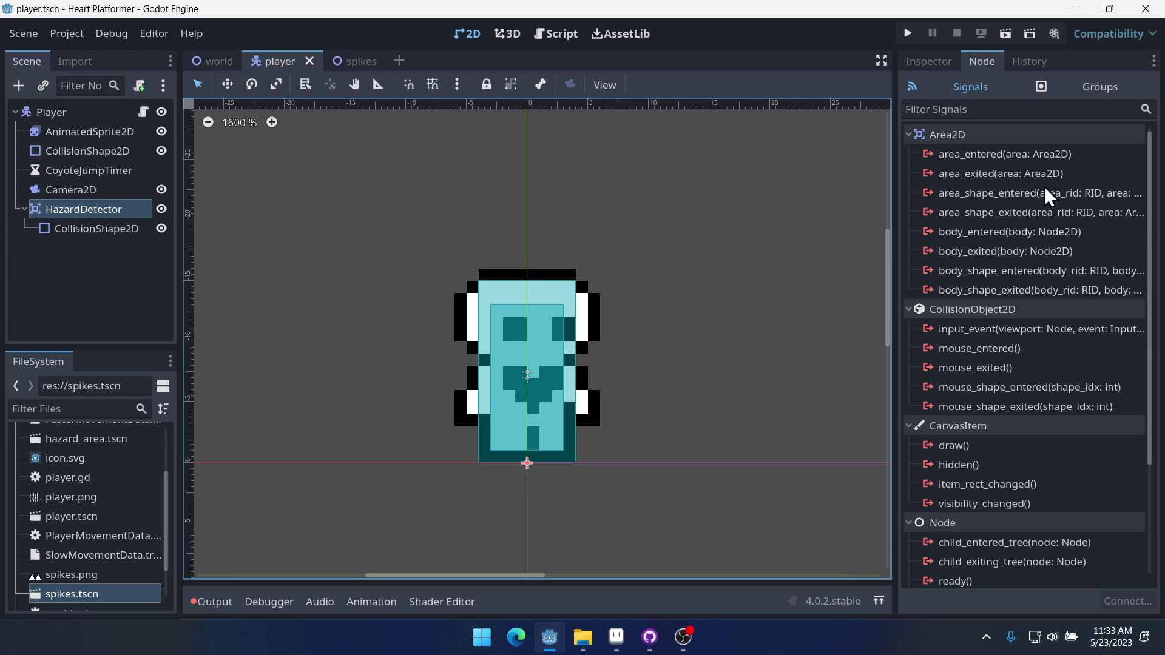
pyautogui.click(991, 157)
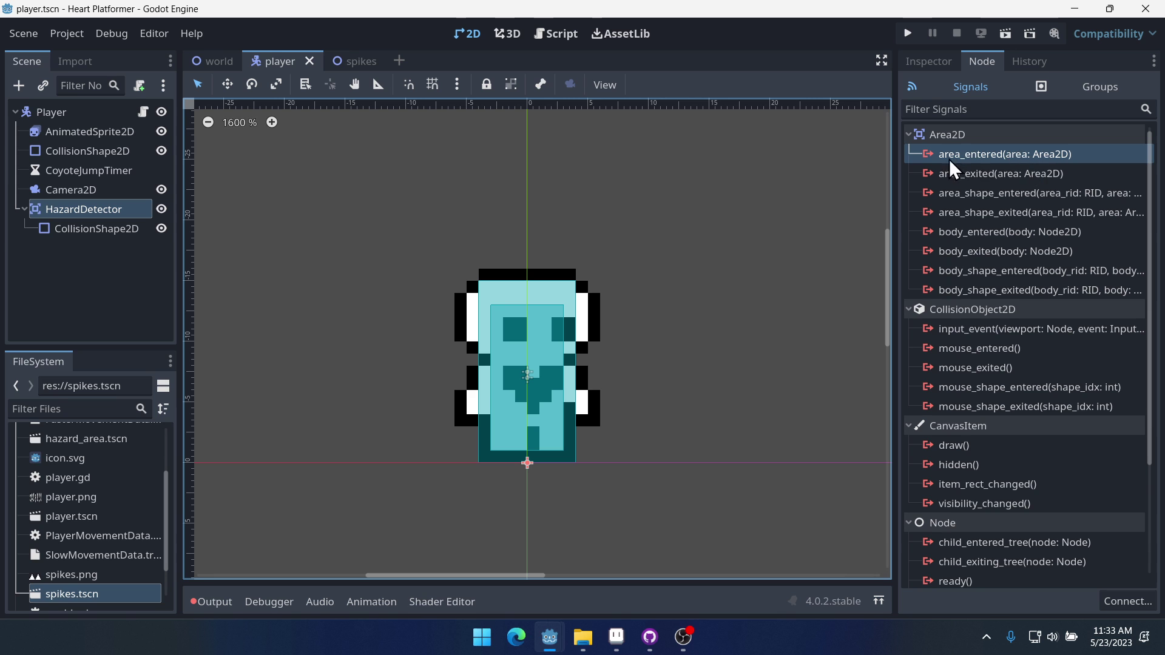
# Step: Connect area_entered to Player as _on_hazard_detector_area_entered and remove the extra blank line
pyautogui.doubleClick(988, 155)
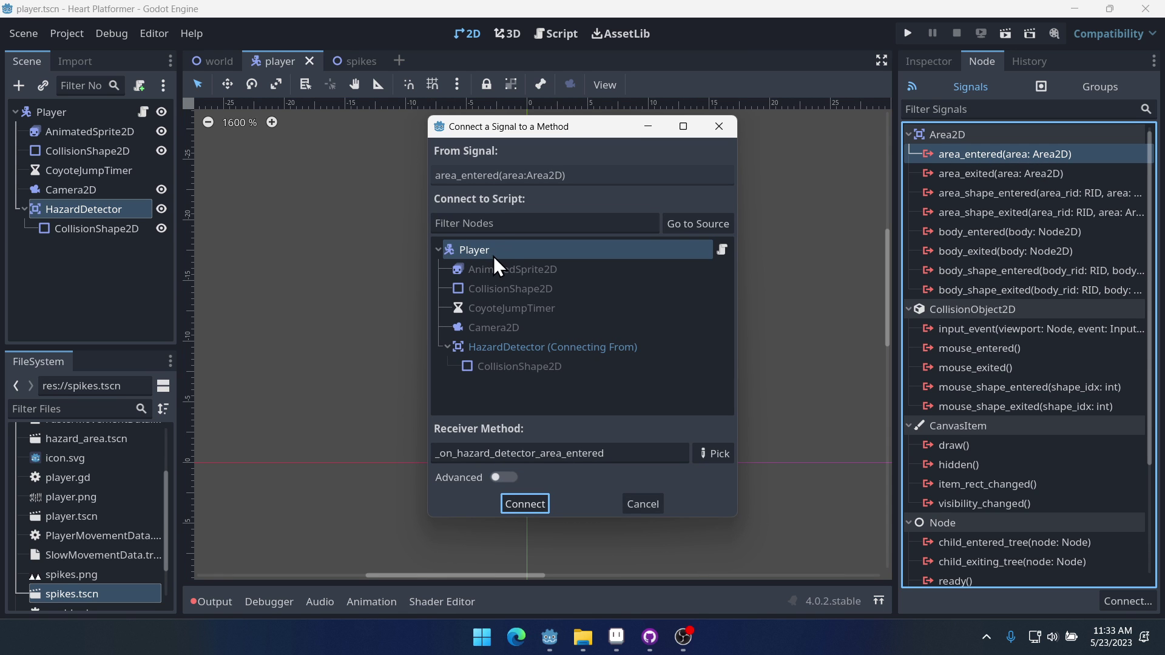
pyautogui.click(525, 504)
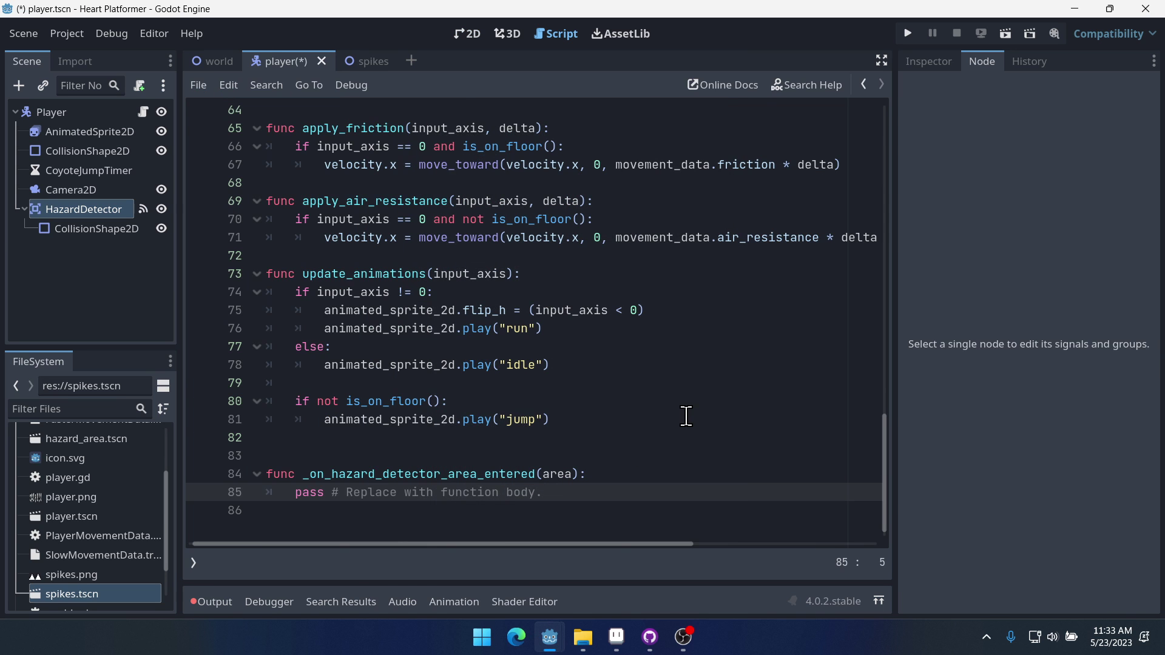
pyautogui.click(391, 452)
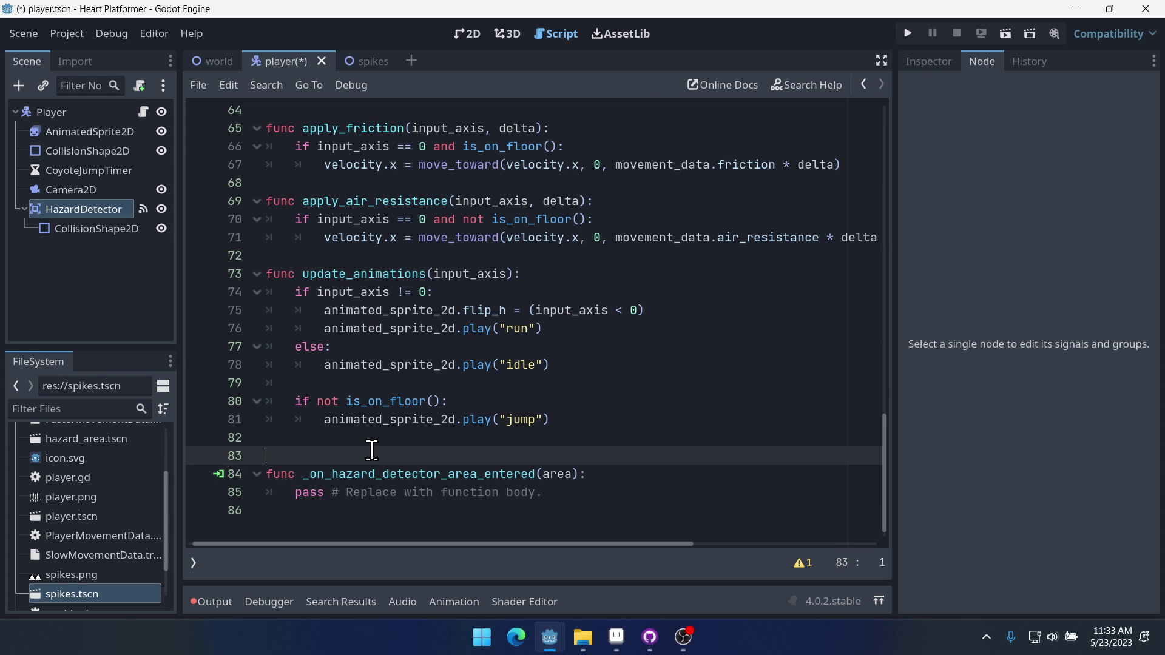
pyautogui.press('BackSpace')
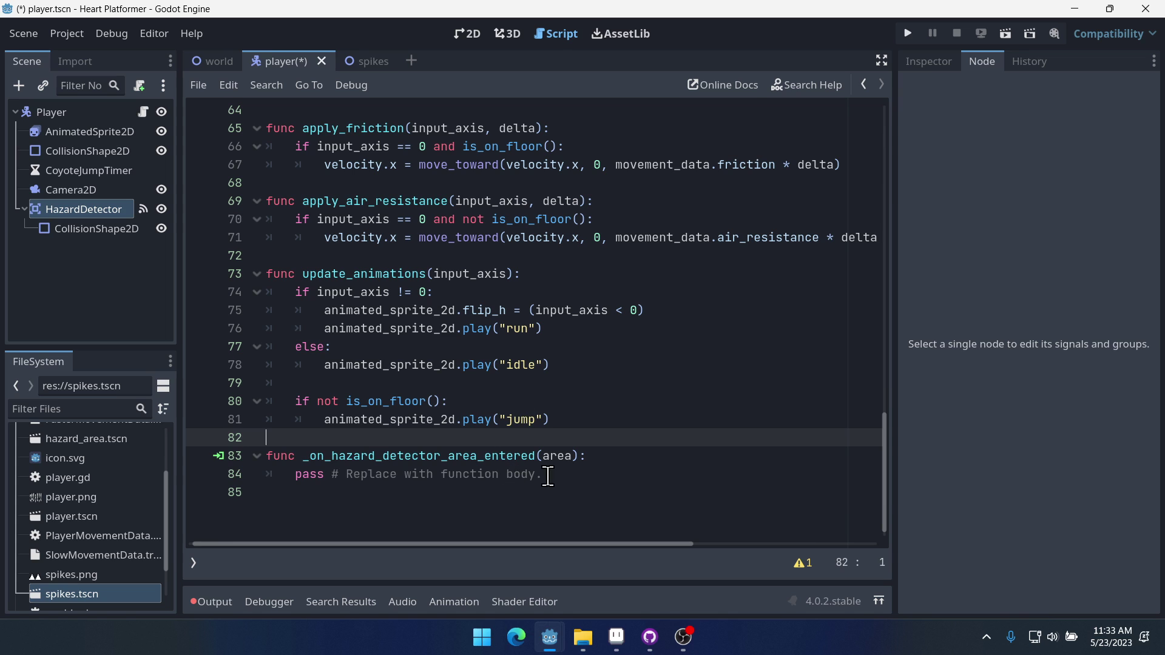
pyautogui.moveTo(552, 474); pyautogui.dragTo(253, 461)
pyautogui.doubleClick(474, 456)
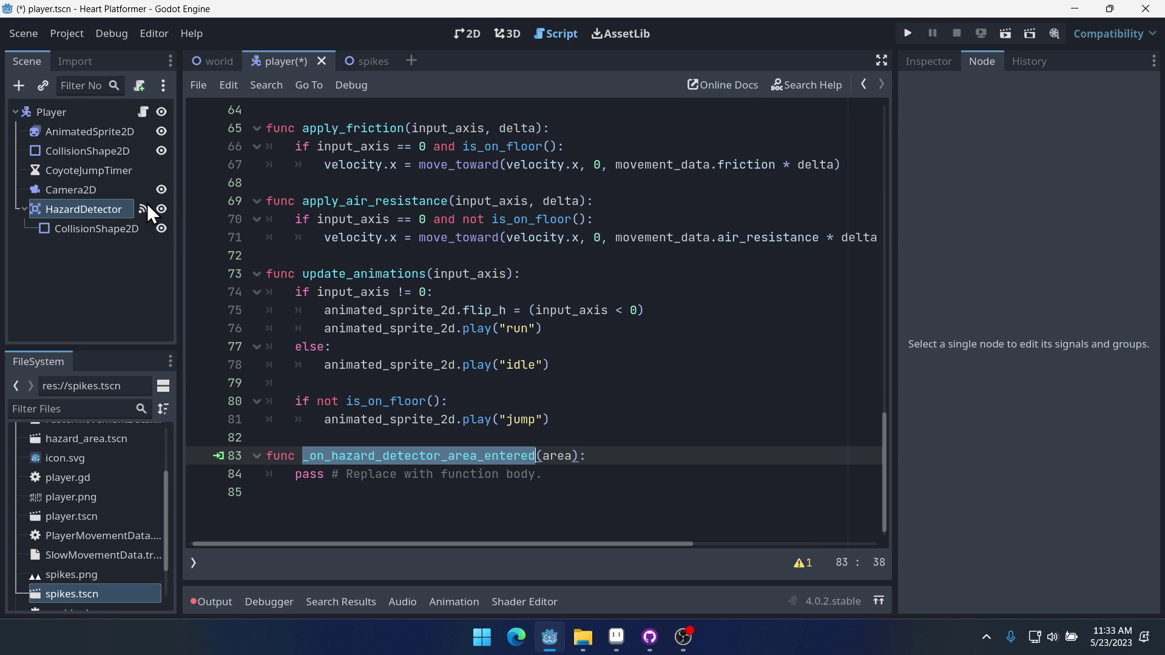
pyautogui.click(87, 208)
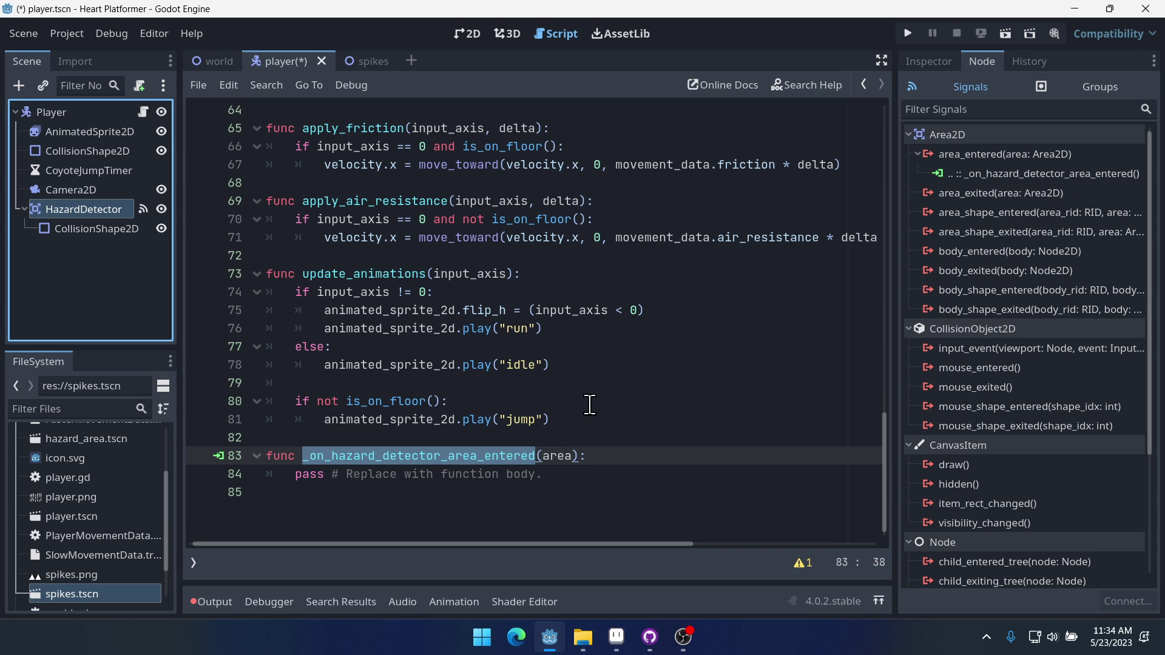
pyautogui.click(659, 460)
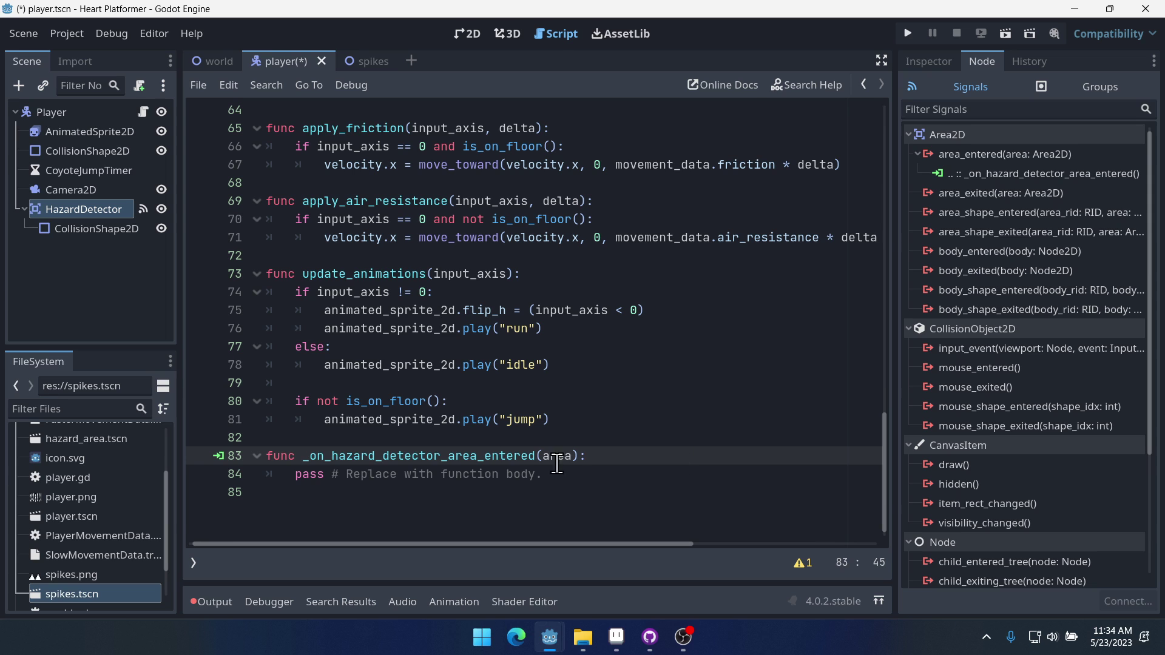
# Step: Replace the handler's pass with queue_free() and save the player scene
pyautogui.moveTo(296, 475)
pyautogui.mouseDown()
pyautogui.moveTo(527, 481)
pyautogui.moveTo(294, 475)
pyautogui.mouseUp()
pyautogui.click(592, 458)
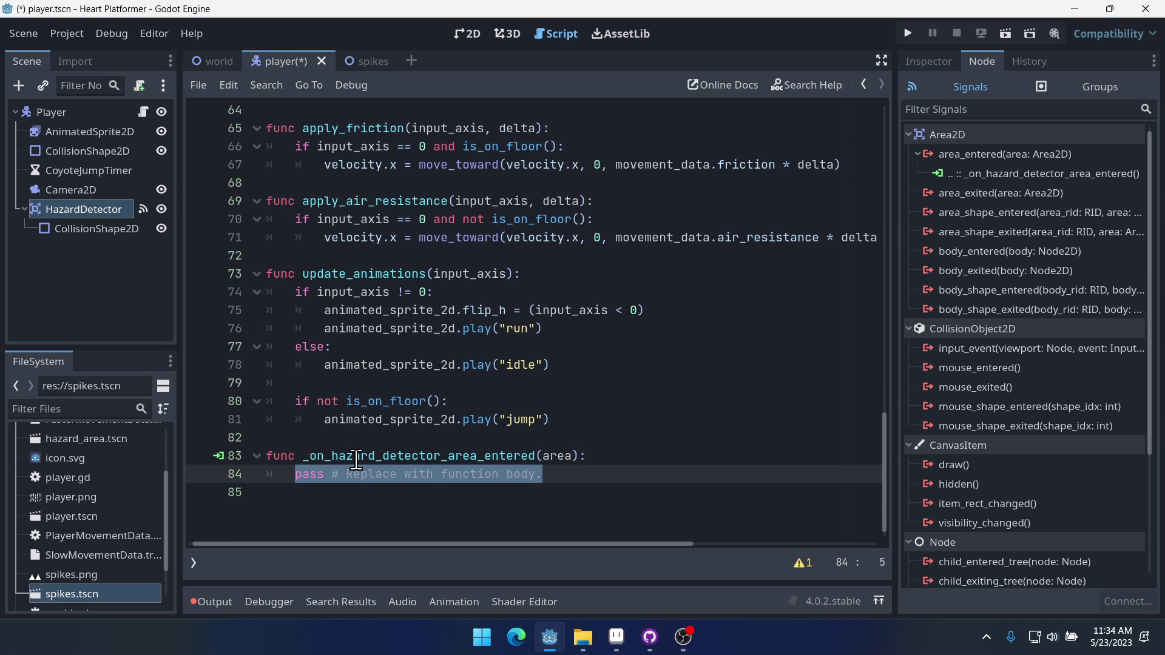
pyautogui.write('queue_free')
pyautogui.press('Return')
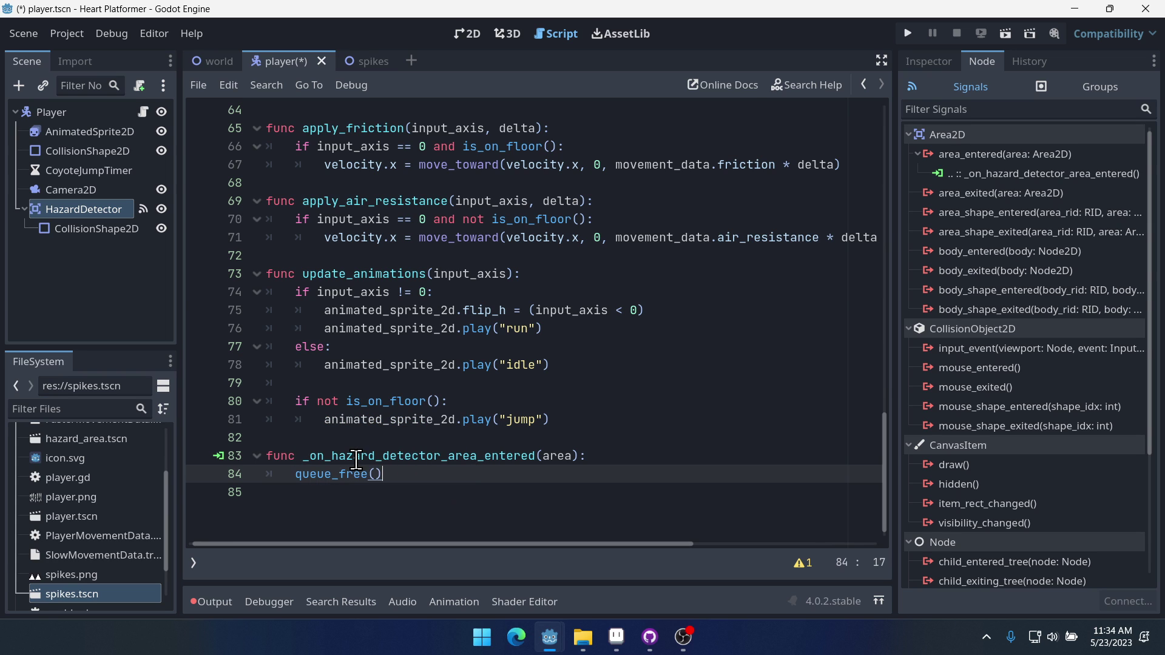
pyautogui.click(697, 292)
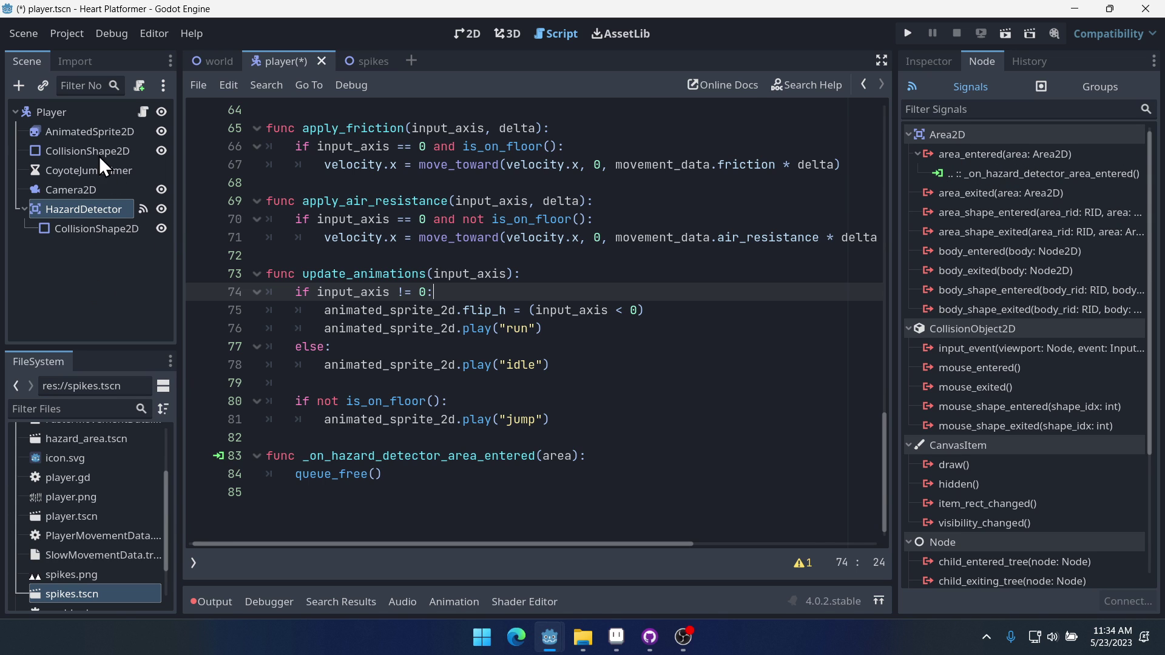
pyautogui.doubleClick(483, 456)
pyautogui.click(347, 475)
pyautogui.doubleClick(346, 475)
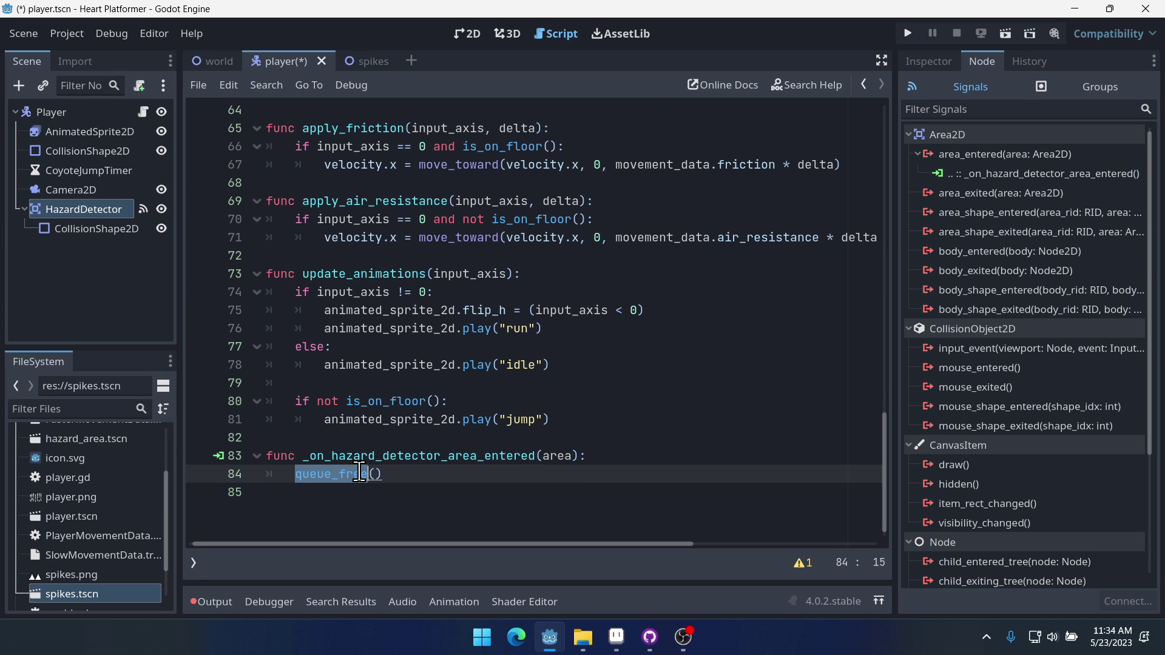
pyautogui.click(417, 475)
pyautogui.hotkey('ctrl', 's')
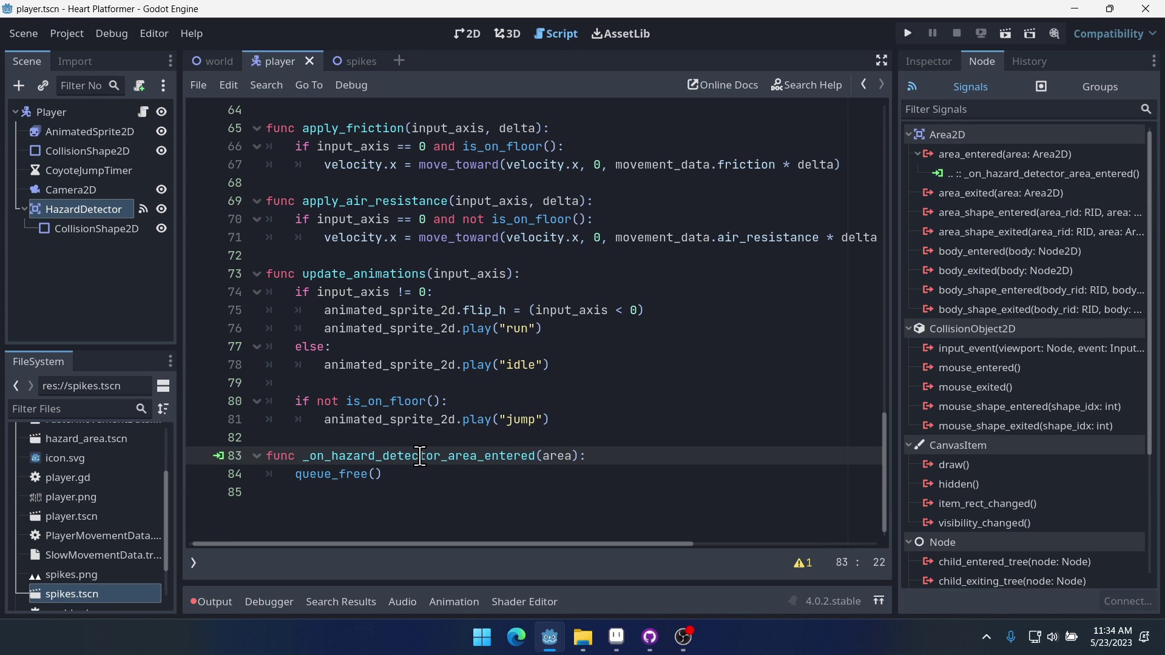
# Step: Select and review the handler's queue_free() line in the script editor
pyautogui.tripleClick(416, 456)
pyautogui.click(416, 493)
pyautogui.click(390, 474)
pyautogui.hotkey('shift', 'Home')
pyautogui.click(670, 383)
pyautogui.moveTo(411, 475); pyautogui.dragTo(292, 474)
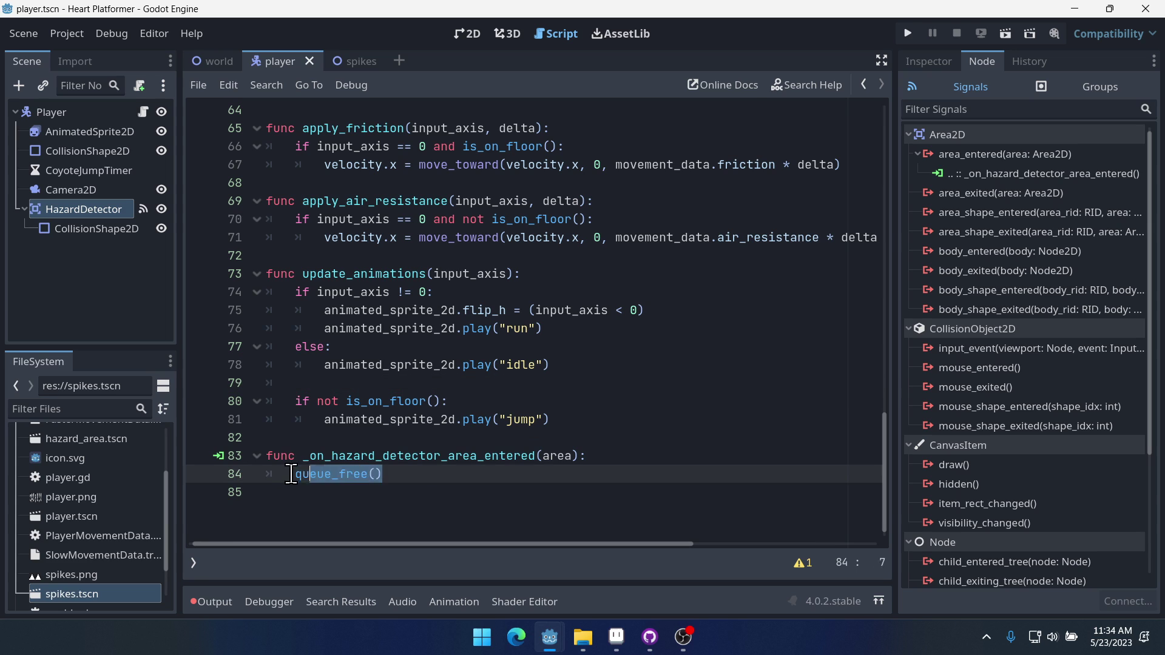
pyautogui.click(670, 383)
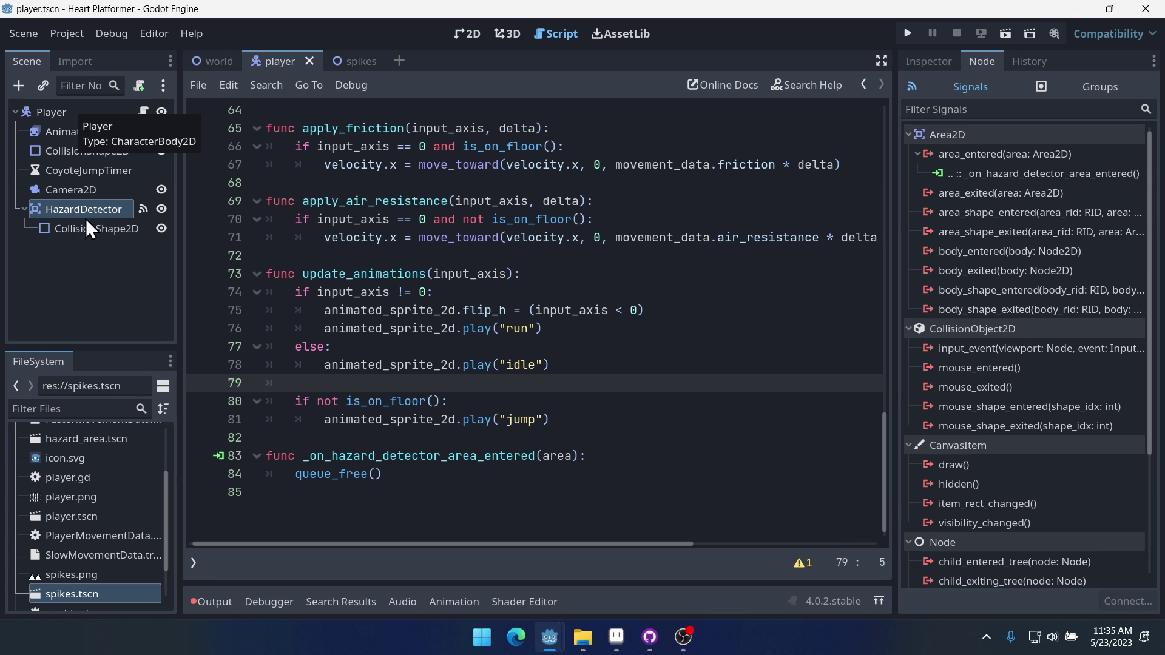
pyautogui.click(712, 310)
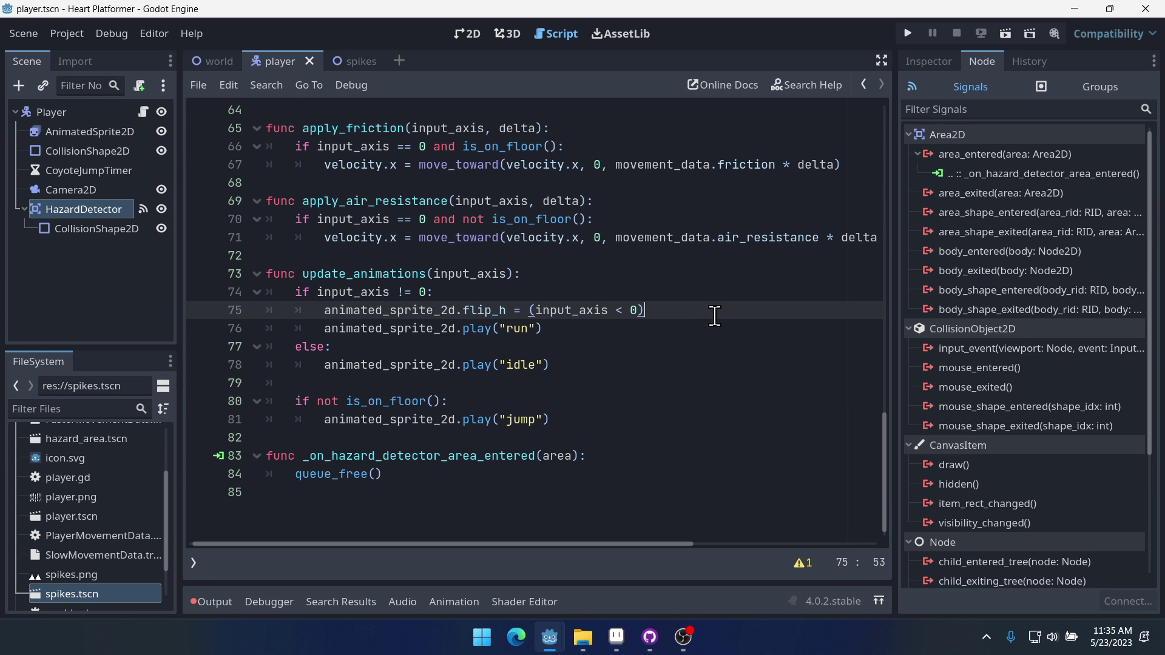
pyautogui.click(628, 348)
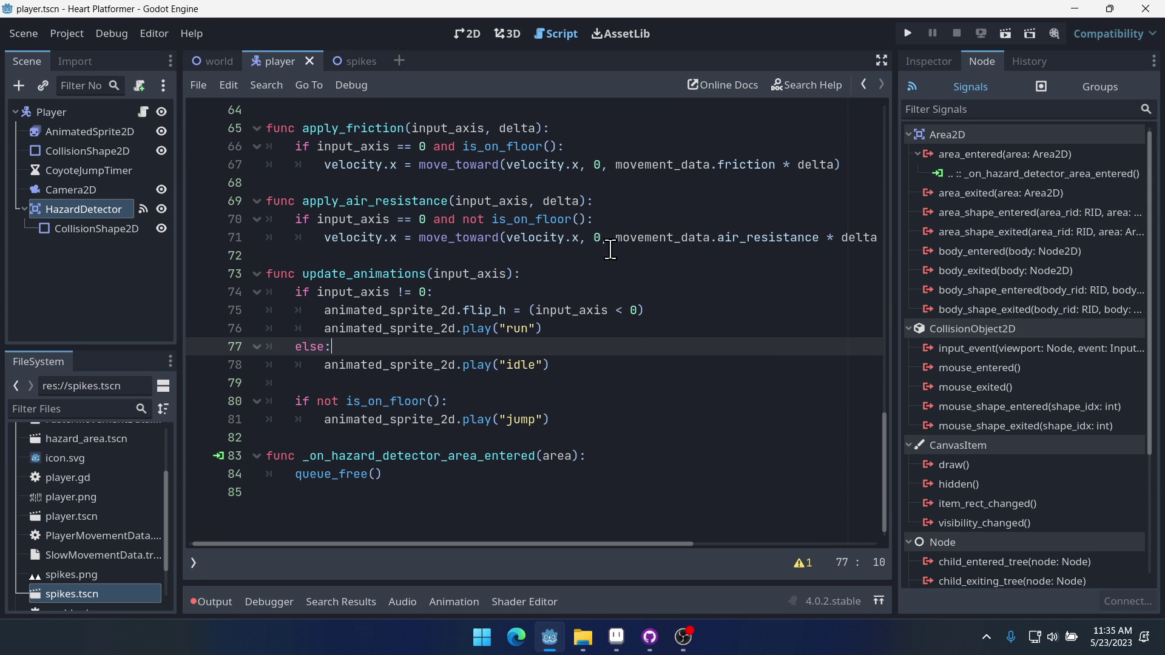
pyautogui.click(355, 65)
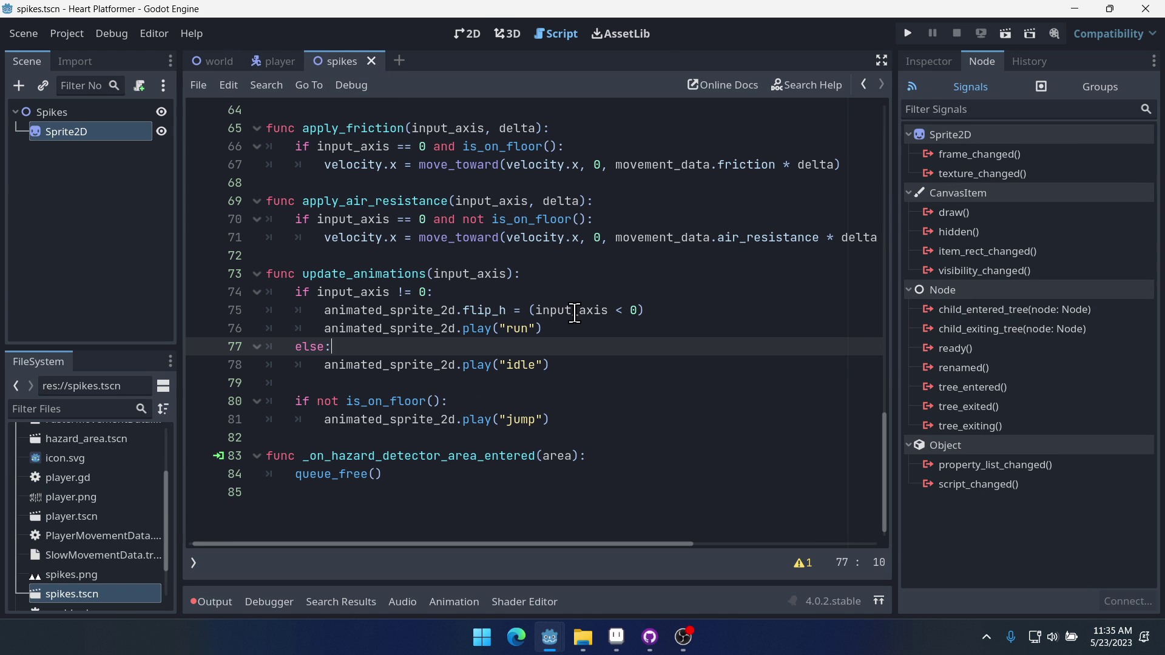
pyautogui.click(467, 32)
pyautogui.moveTo(712, 261); pyautogui.dragTo(671, 288, button='middle')
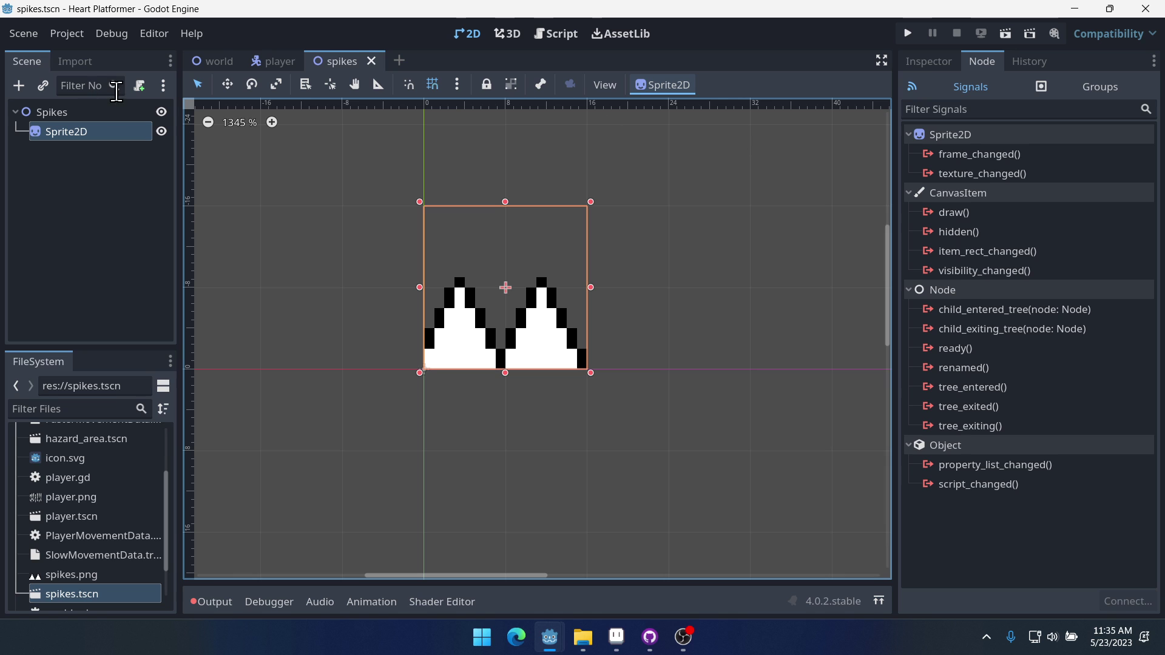
pyautogui.click(67, 113)
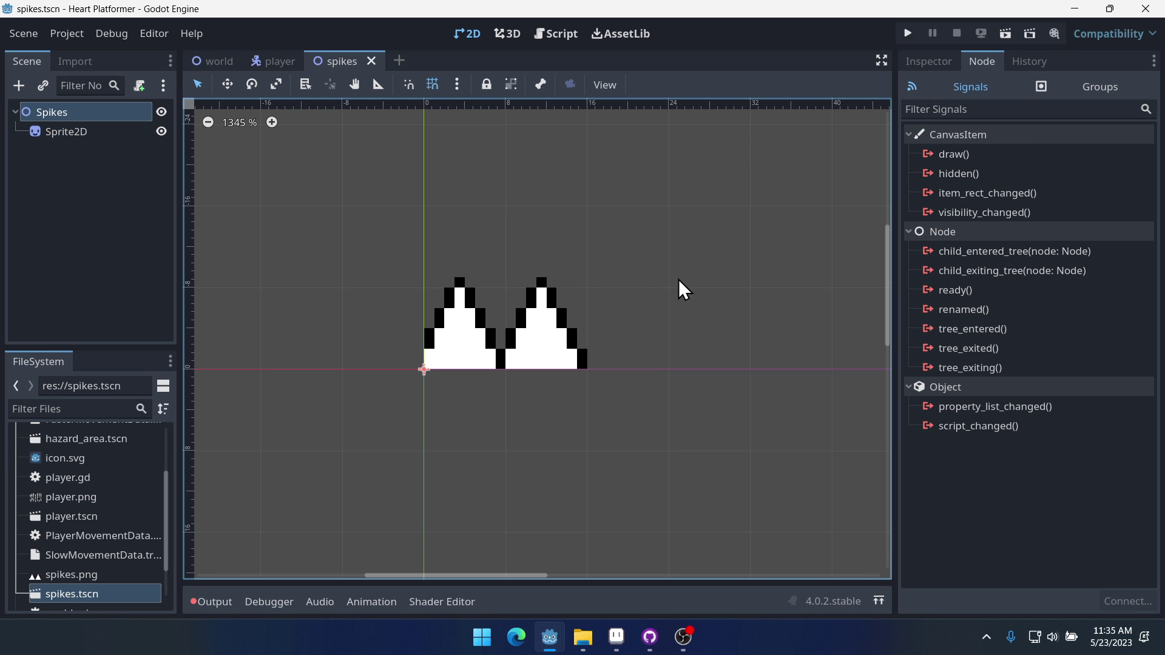
pyautogui.click(49, 84)
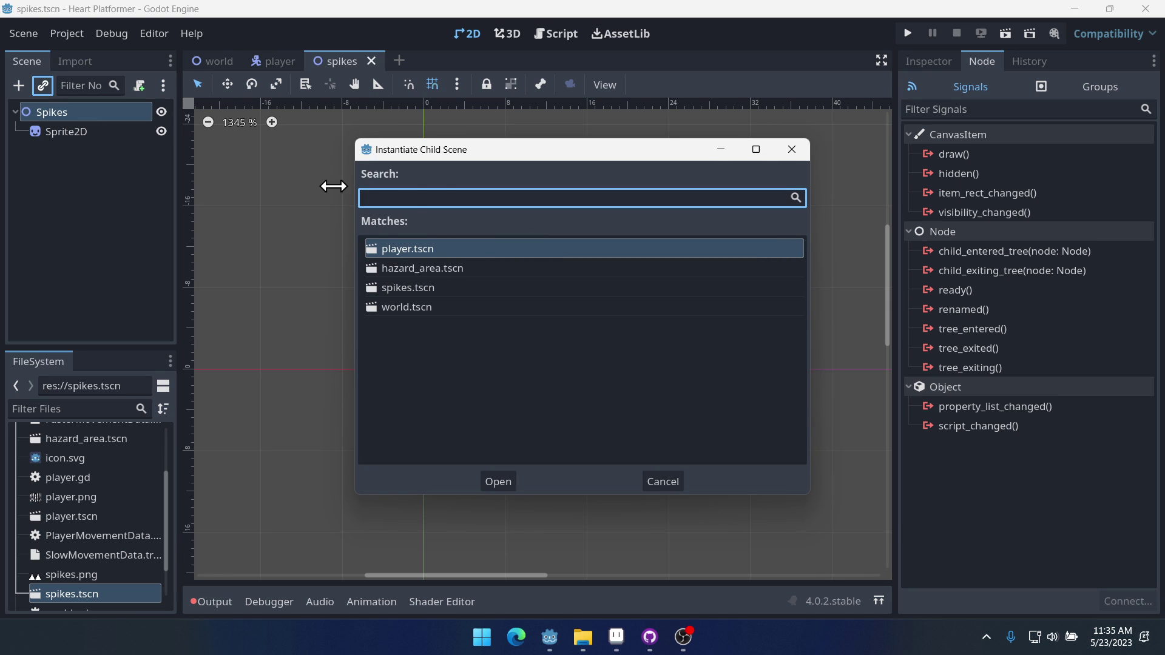
pyautogui.click(408, 287)
pyautogui.click(498, 482)
pyautogui.click(580, 346)
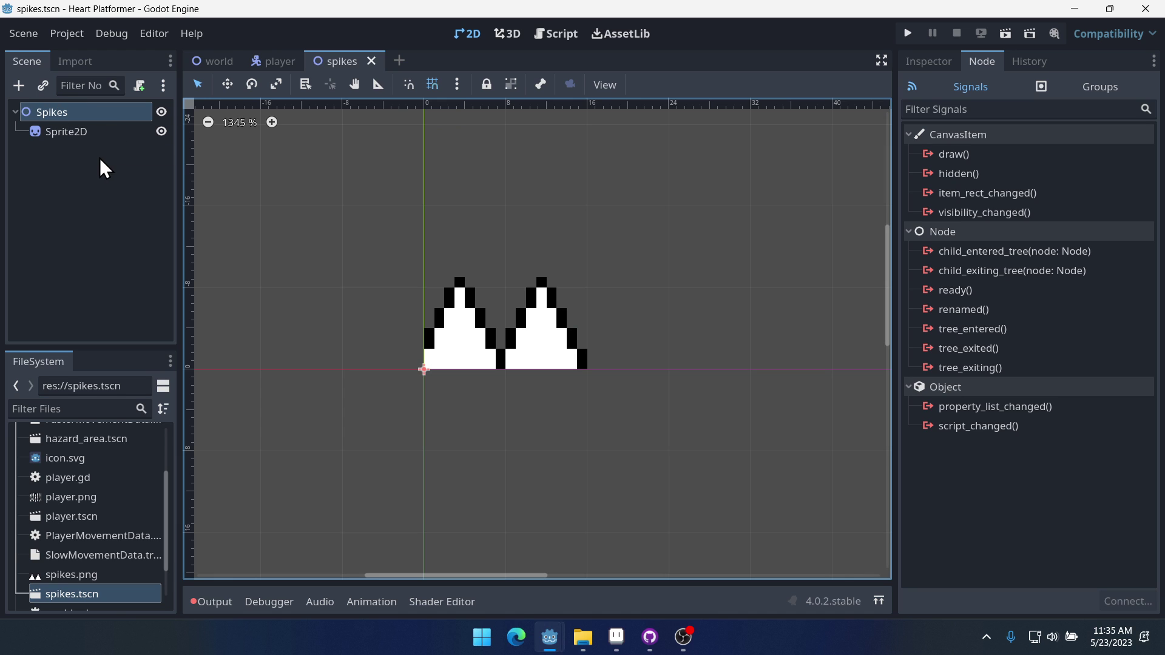
pyautogui.click(43, 86)
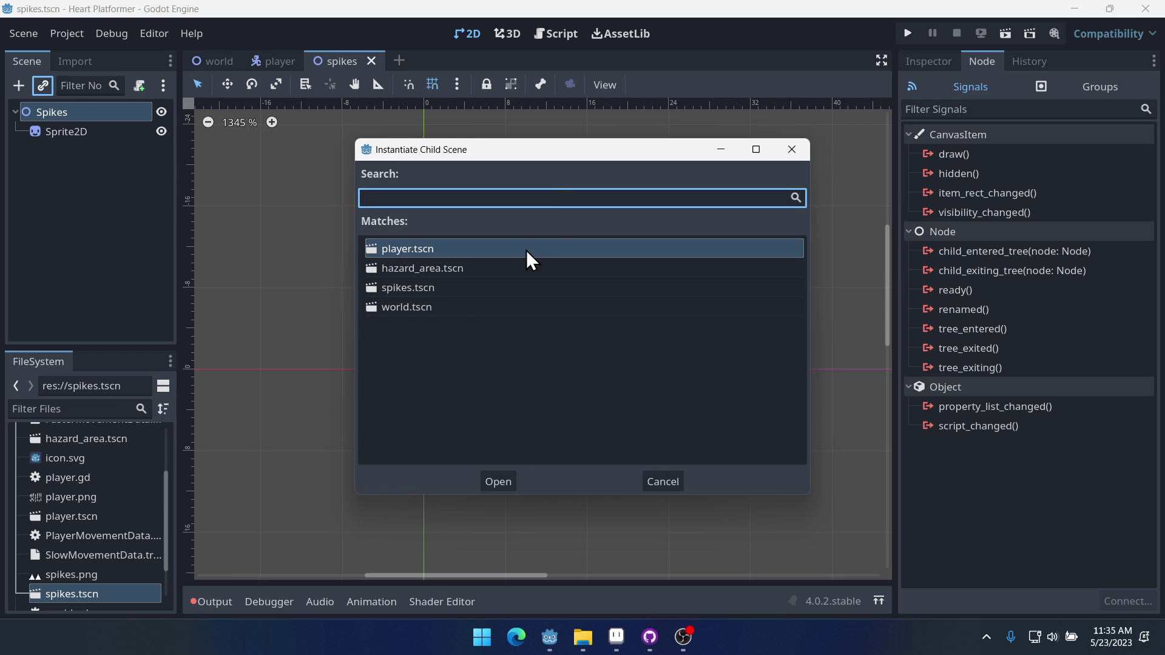
pyautogui.doubleClick(429, 271)
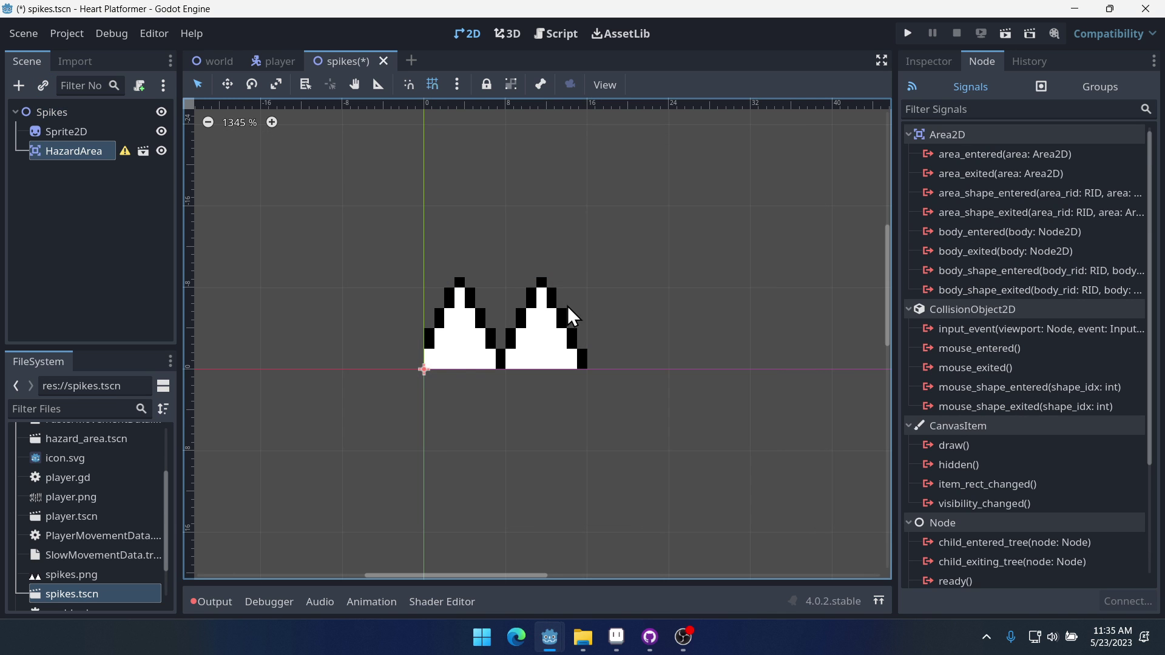
pyautogui.scroll(1, 622, 309)
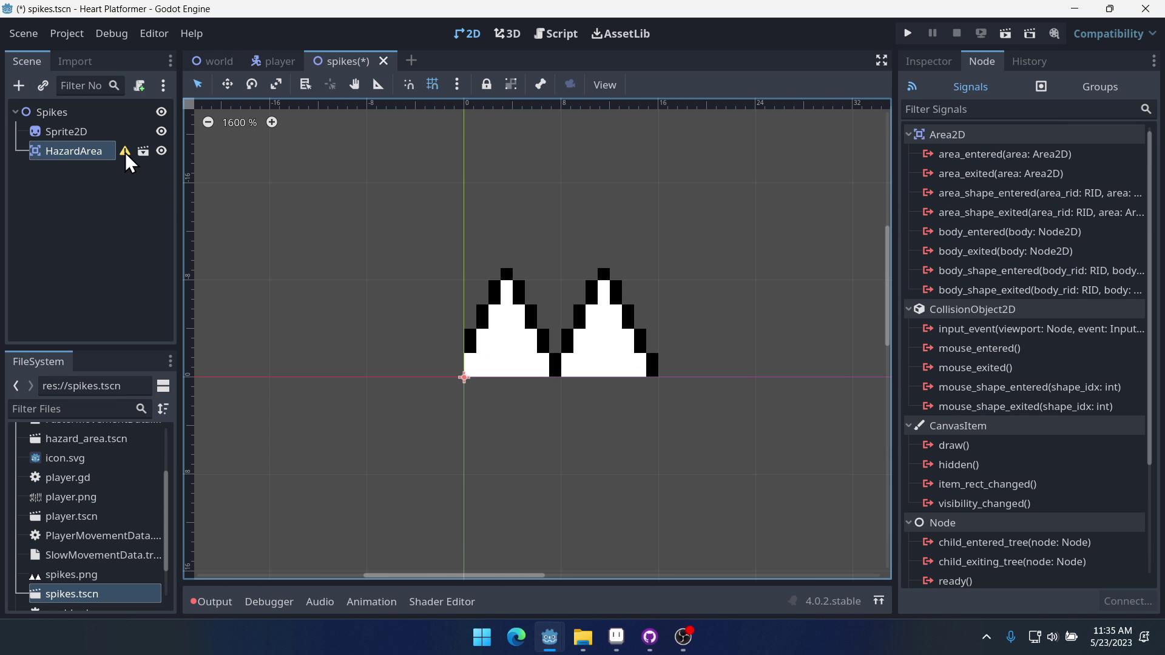
pyautogui.moveTo(125, 151)
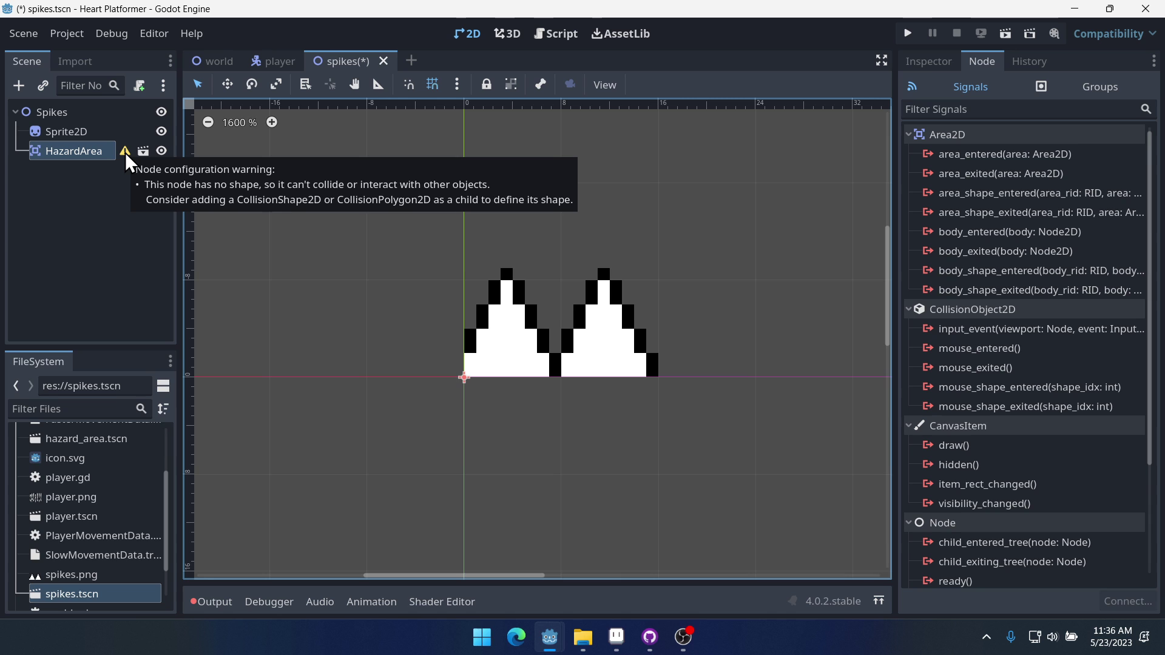
pyautogui.click(59, 132)
pyautogui.click(63, 155)
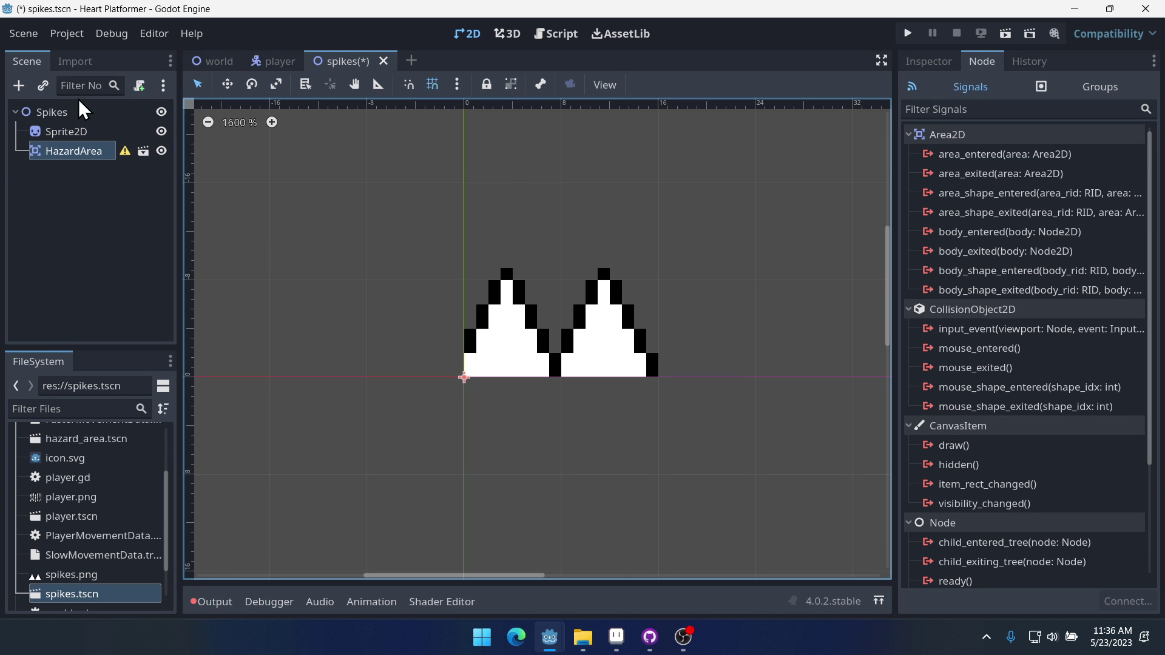
pyautogui.click(60, 131)
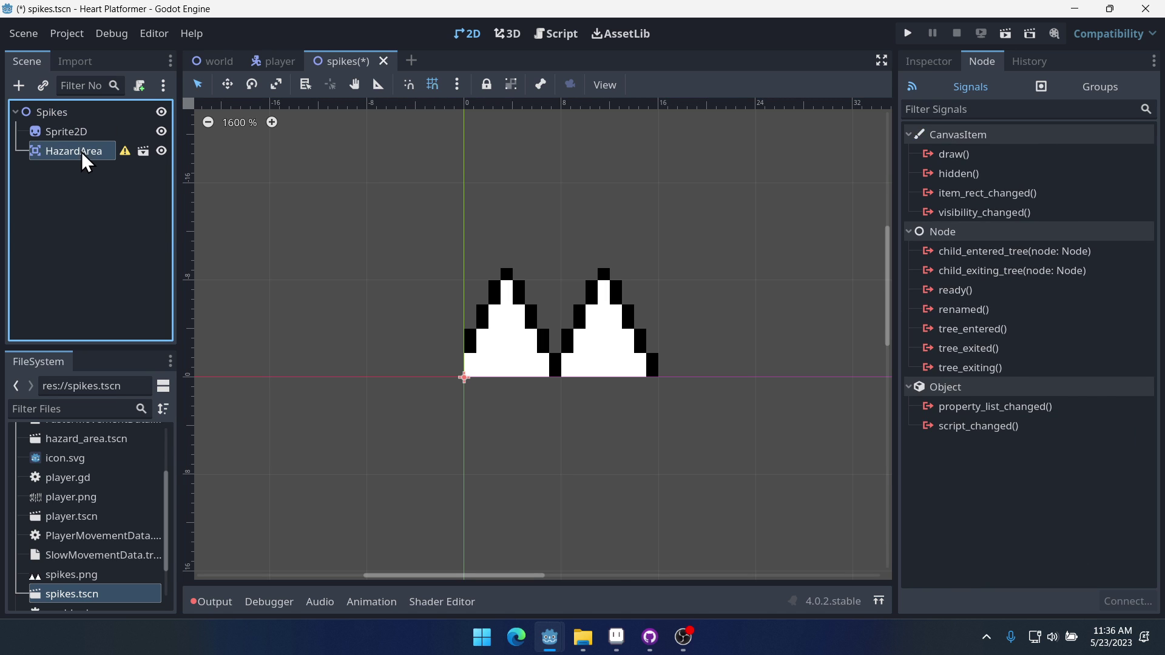
pyautogui.click(77, 151)
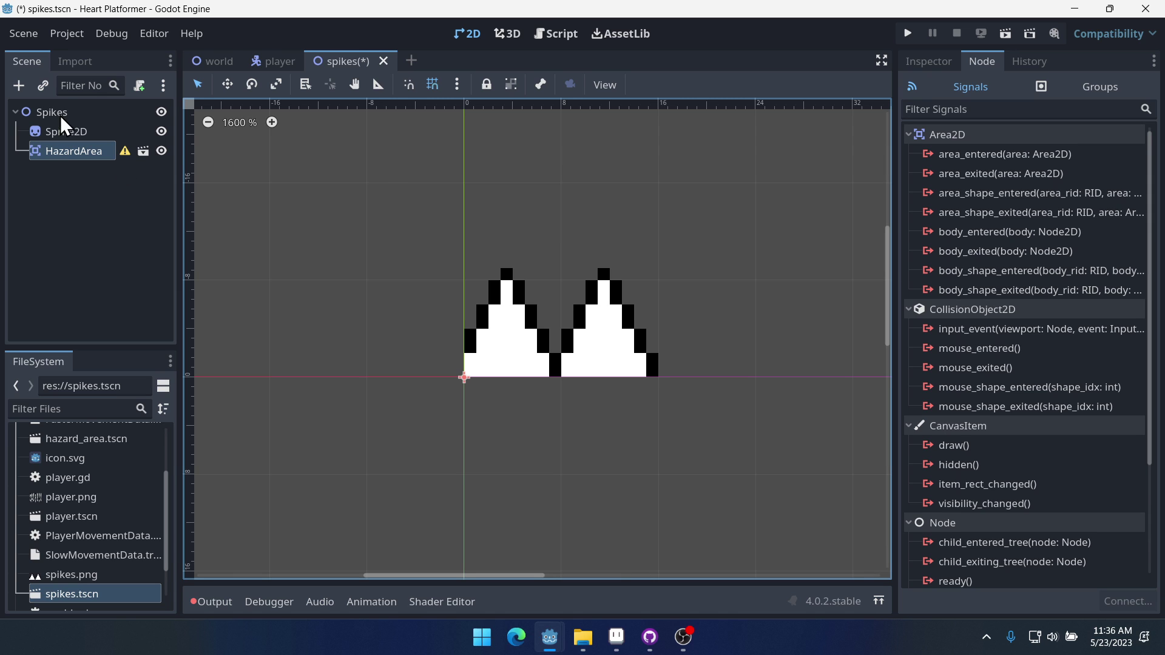
# Step: Add a CollisionPolygon2D to HazardArea and draw a triangle over the left spike
pyautogui.click(18, 85)
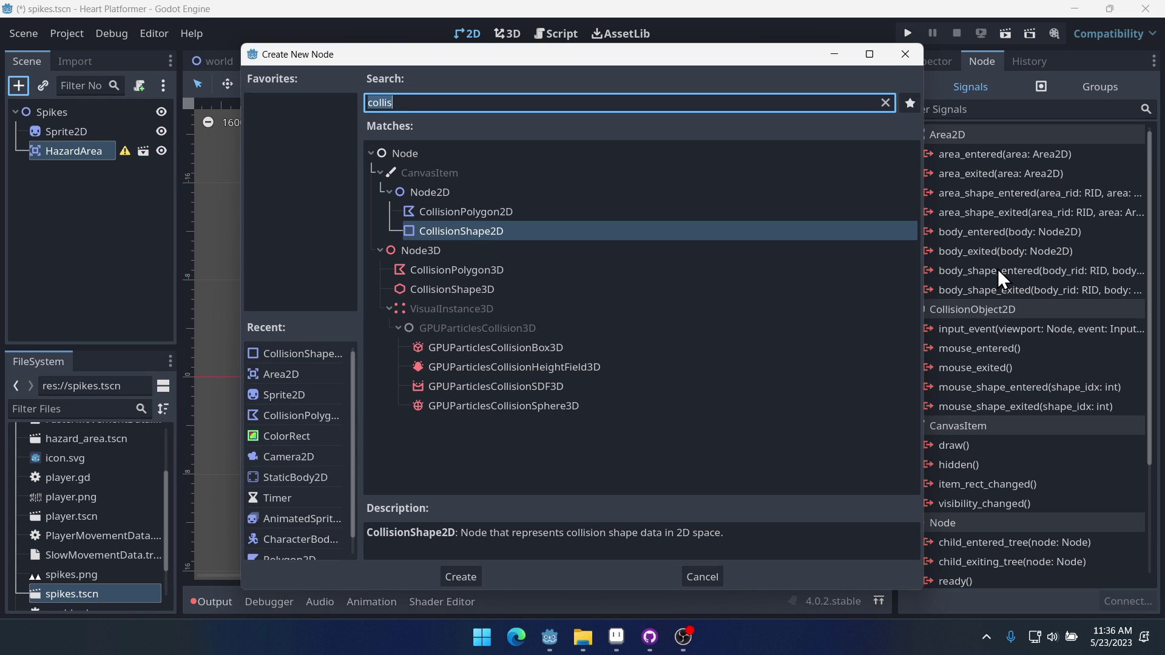
pyautogui.press('Up')
pyautogui.press('Return')
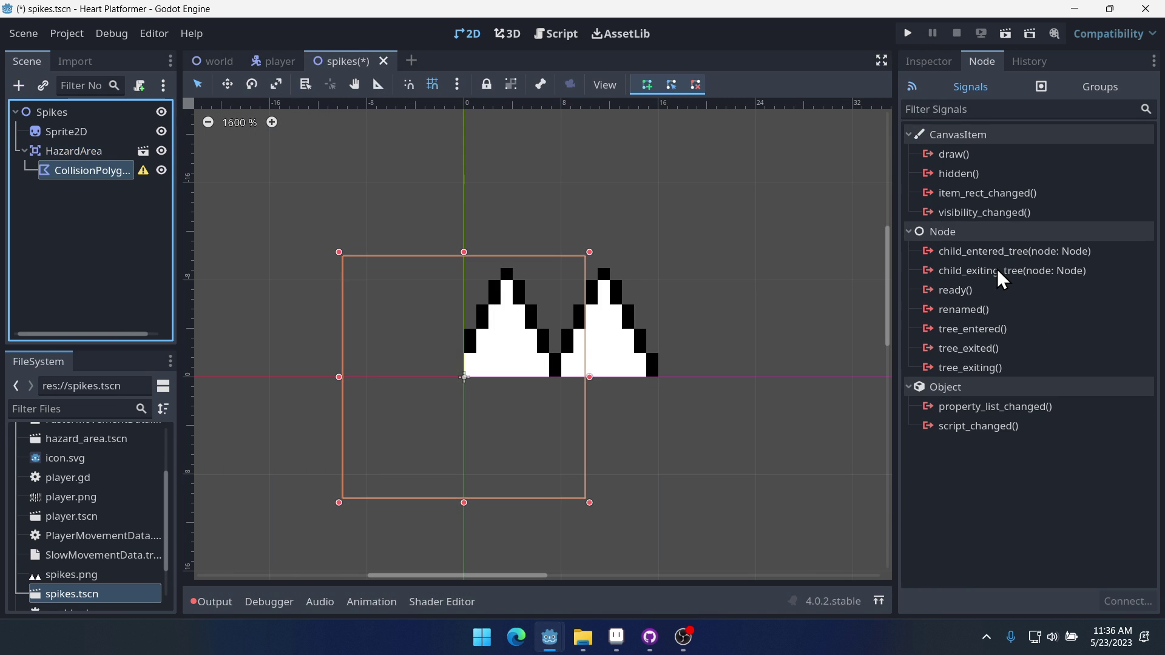
pyautogui.scroll(3, 656, 302)
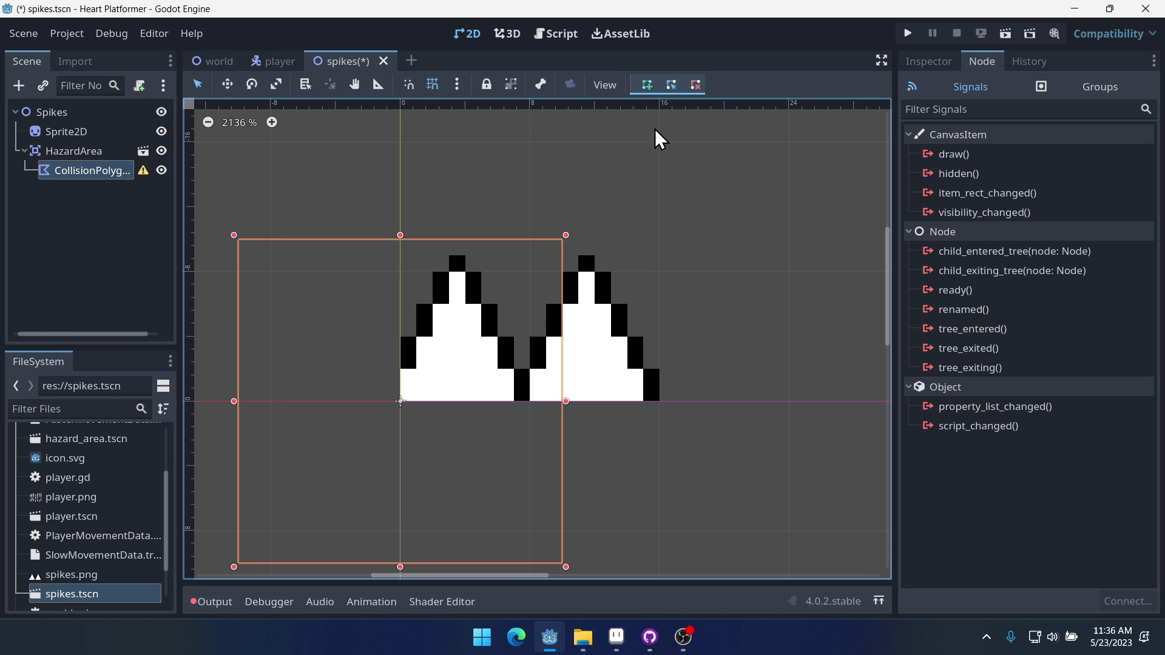
pyautogui.scroll(1, 484, 256)
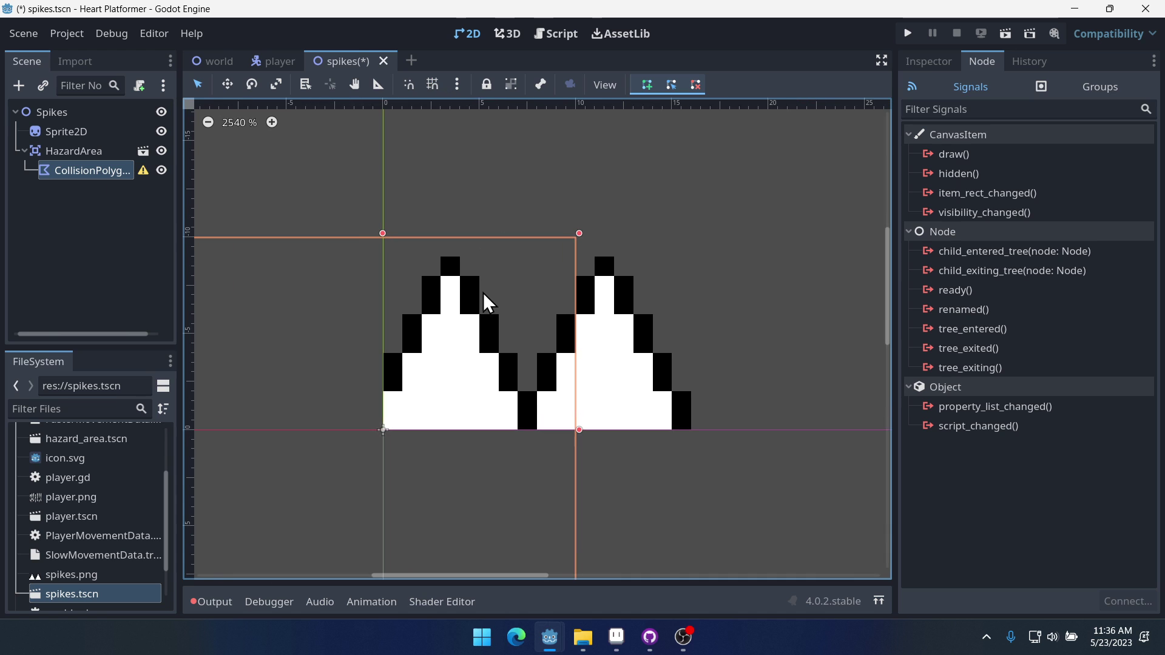
pyautogui.click(383, 429)
pyautogui.click(440, 315)
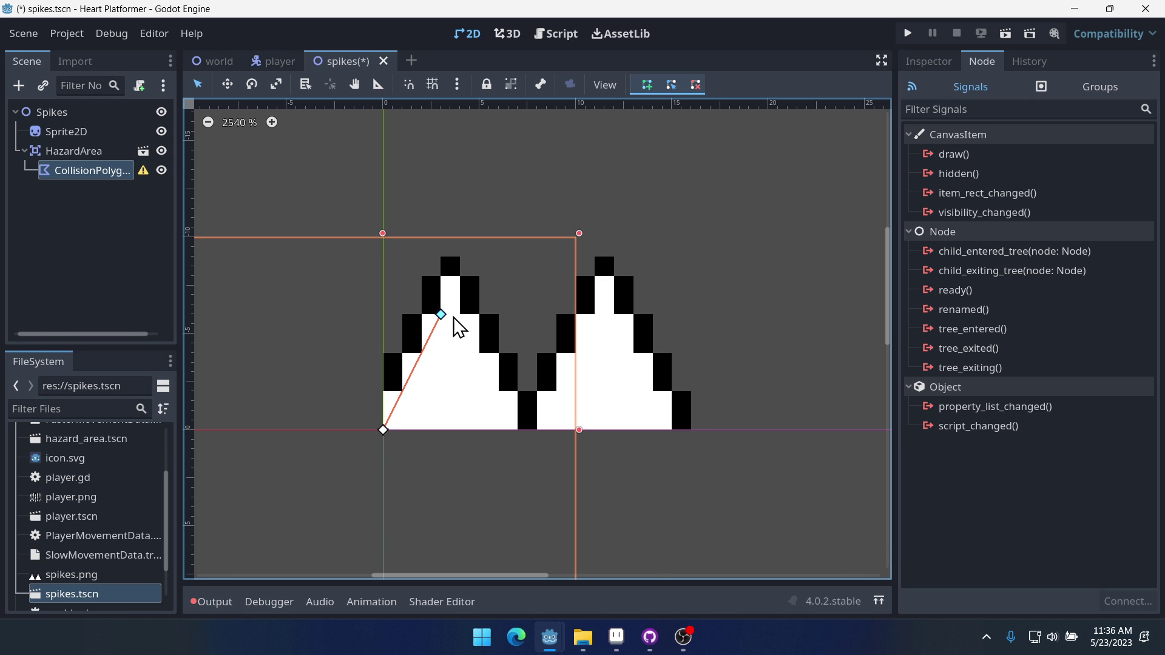
pyautogui.click(519, 430)
pyautogui.click(383, 430)
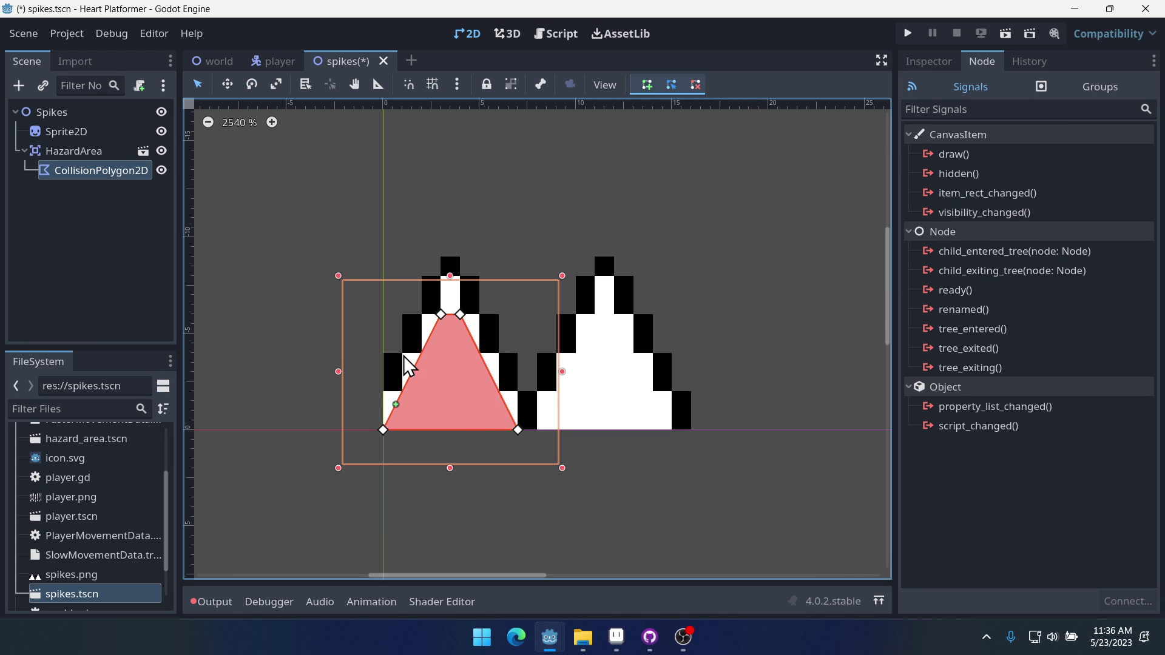
# Step: Duplicate the triangle onto the right spike, compare both polygons, and save the spikes scene
pyautogui.click(69, 152)
pyautogui.click(116, 169)
pyautogui.hotkey('ctrl', 'd')
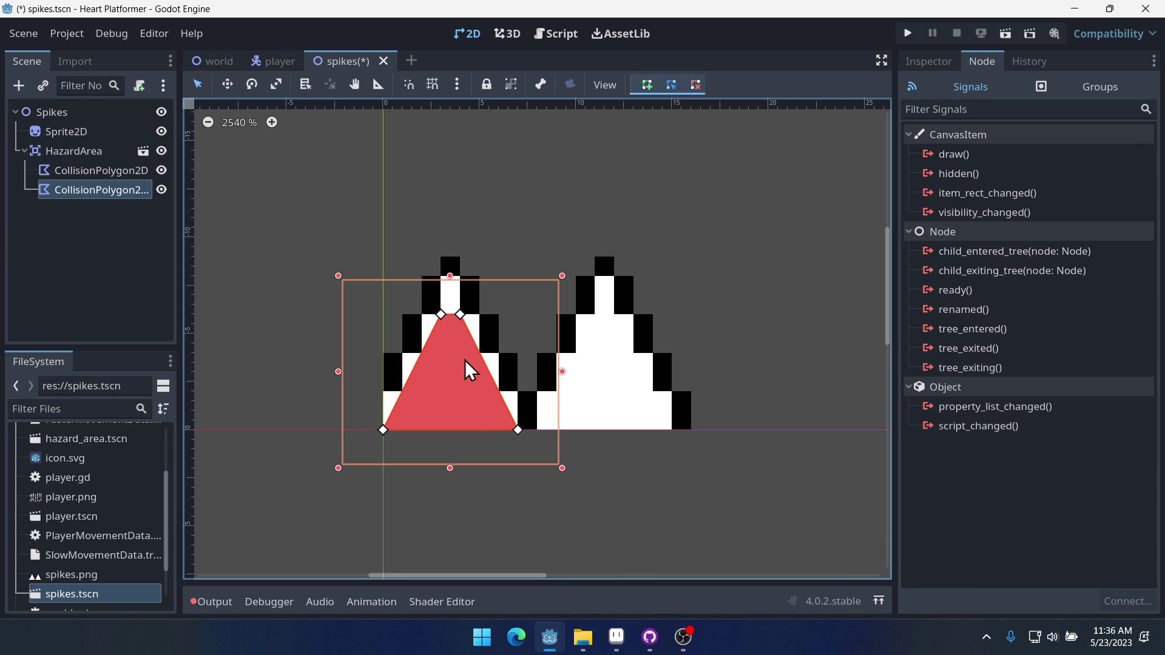
pyautogui.moveTo(420, 384); pyautogui.dragTo(608, 390)
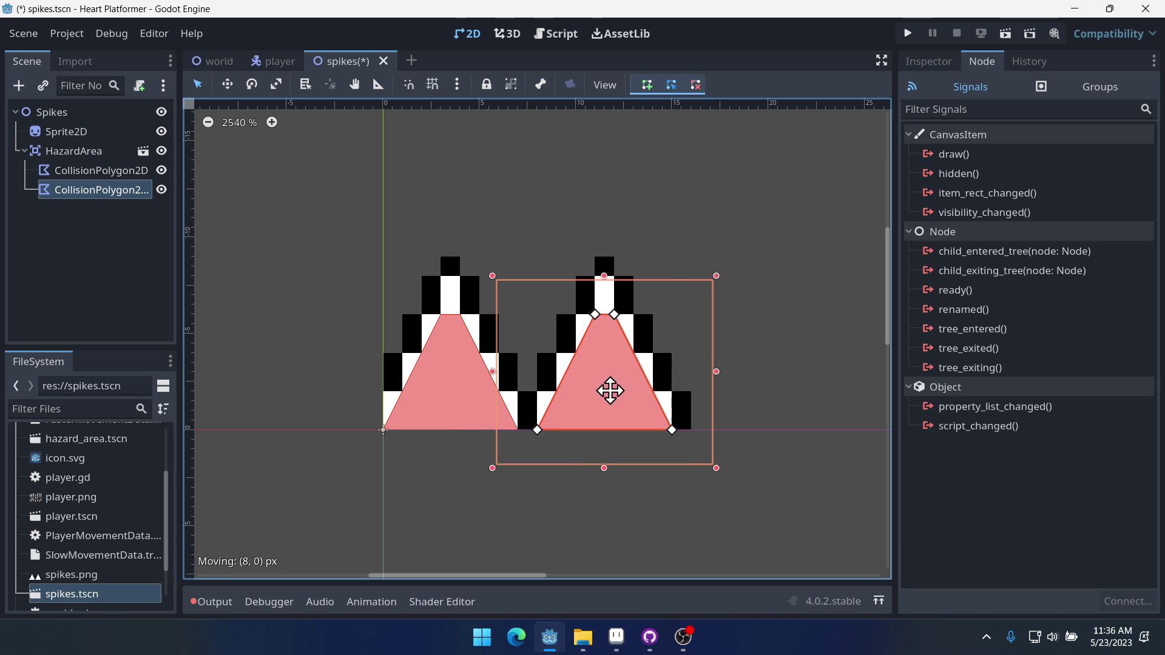
pyautogui.click(839, 246)
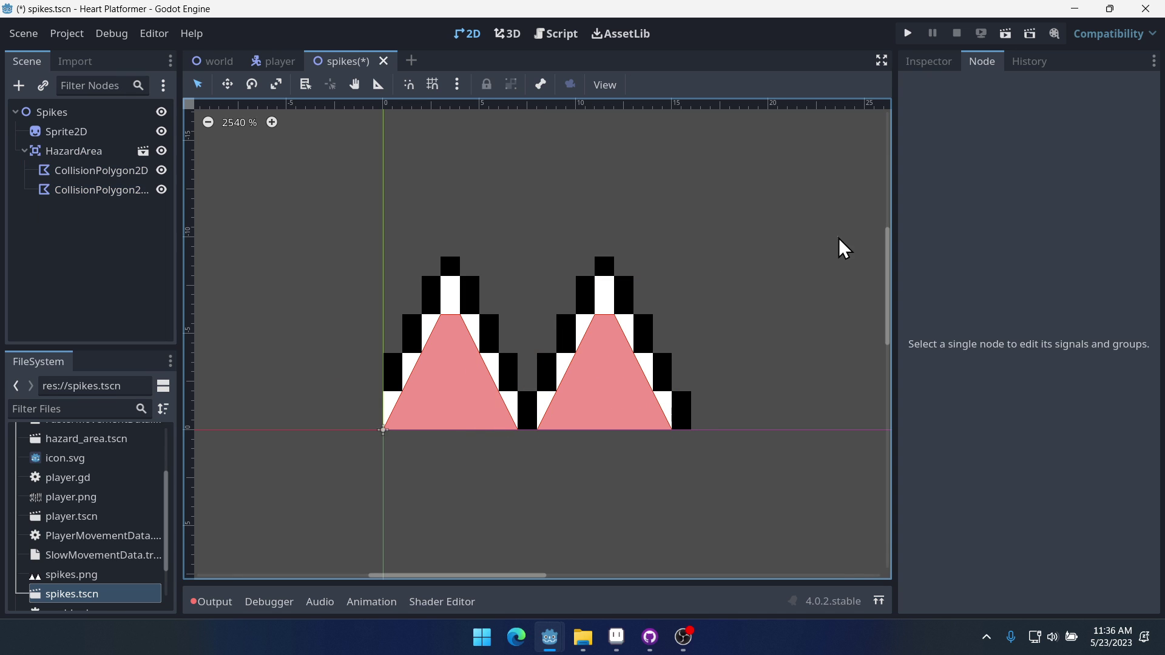
pyautogui.click(73, 172)
pyautogui.click(78, 150)
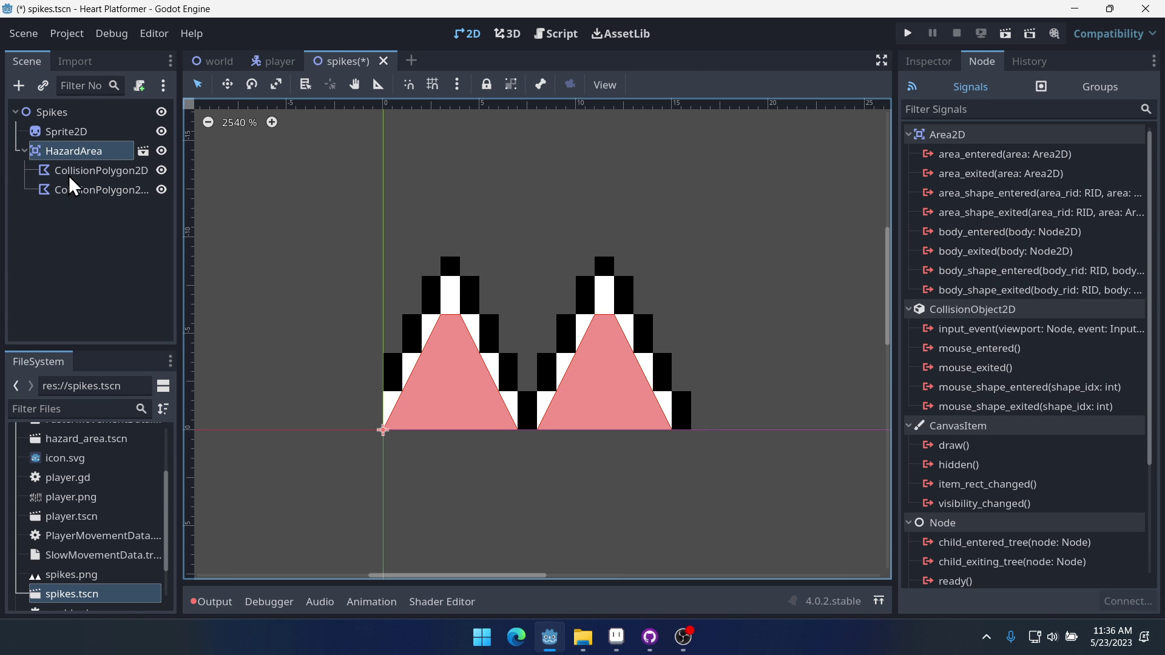
pyautogui.click(68, 173)
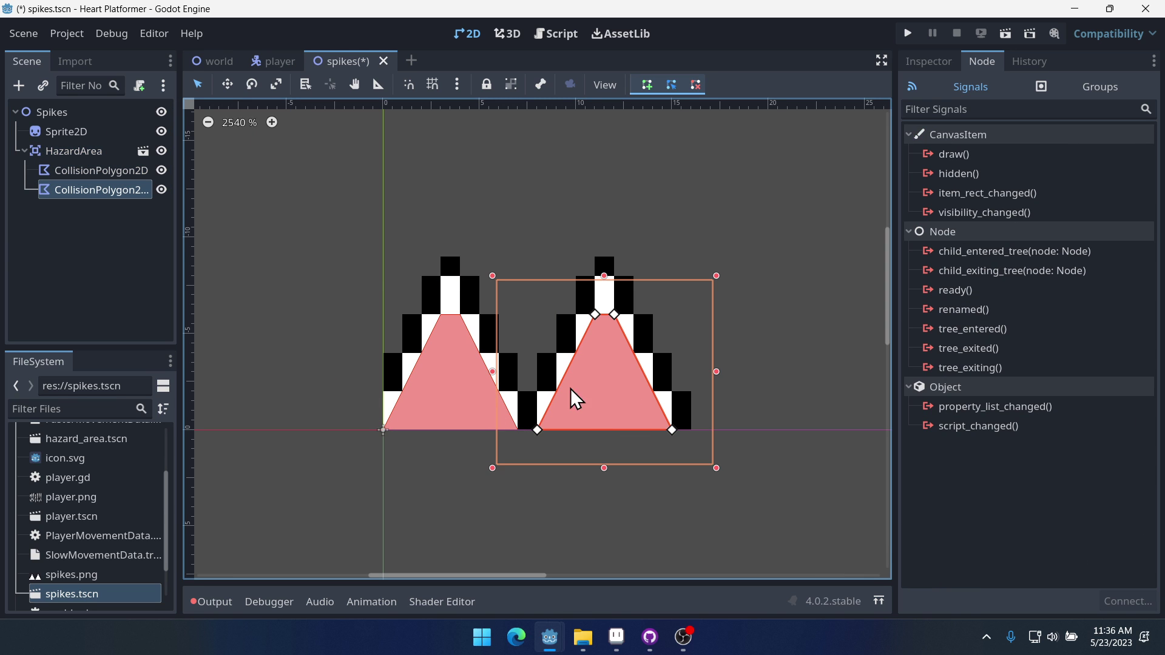
pyautogui.click(103, 174)
pyautogui.click(85, 169)
pyautogui.click(85, 191)
pyautogui.hotkey('ctrl', 's')
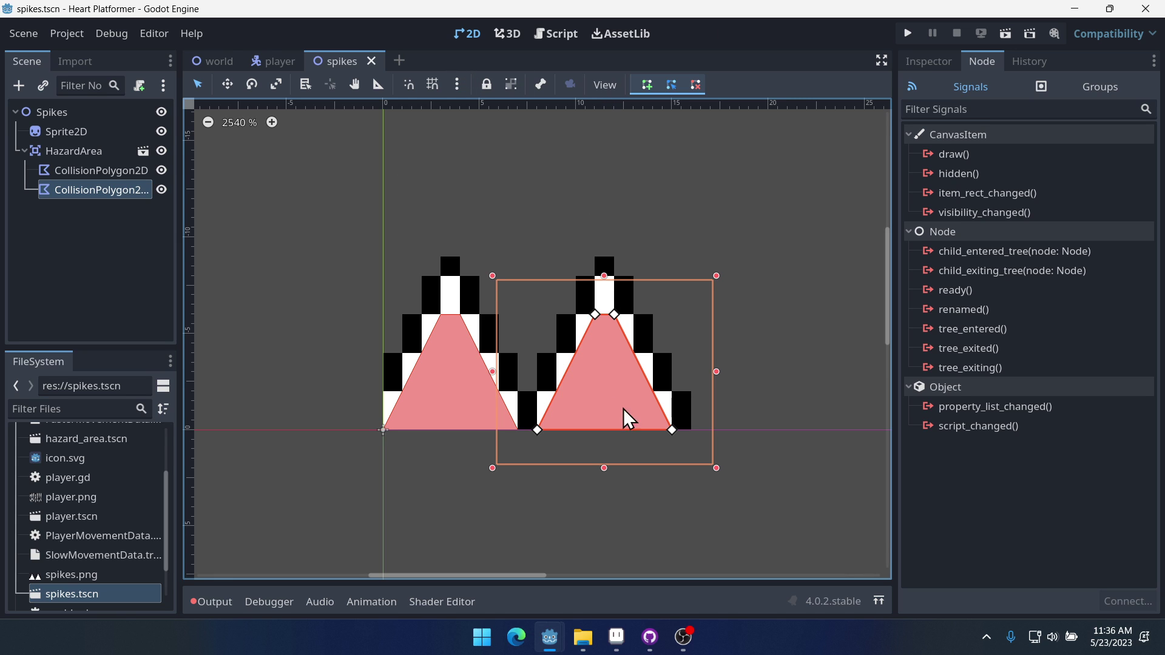
# Step: Compare HazardArea's collision layer with HazardDetector's mask, then open the Output log
pyautogui.click(279, 63)
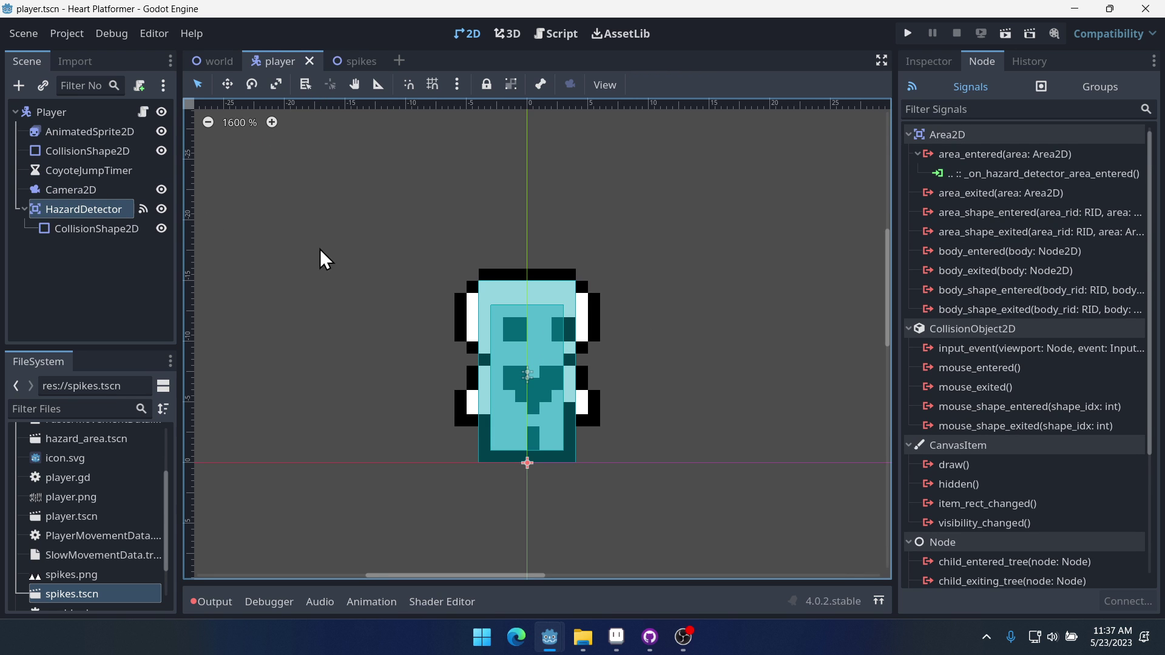
pyautogui.click(359, 61)
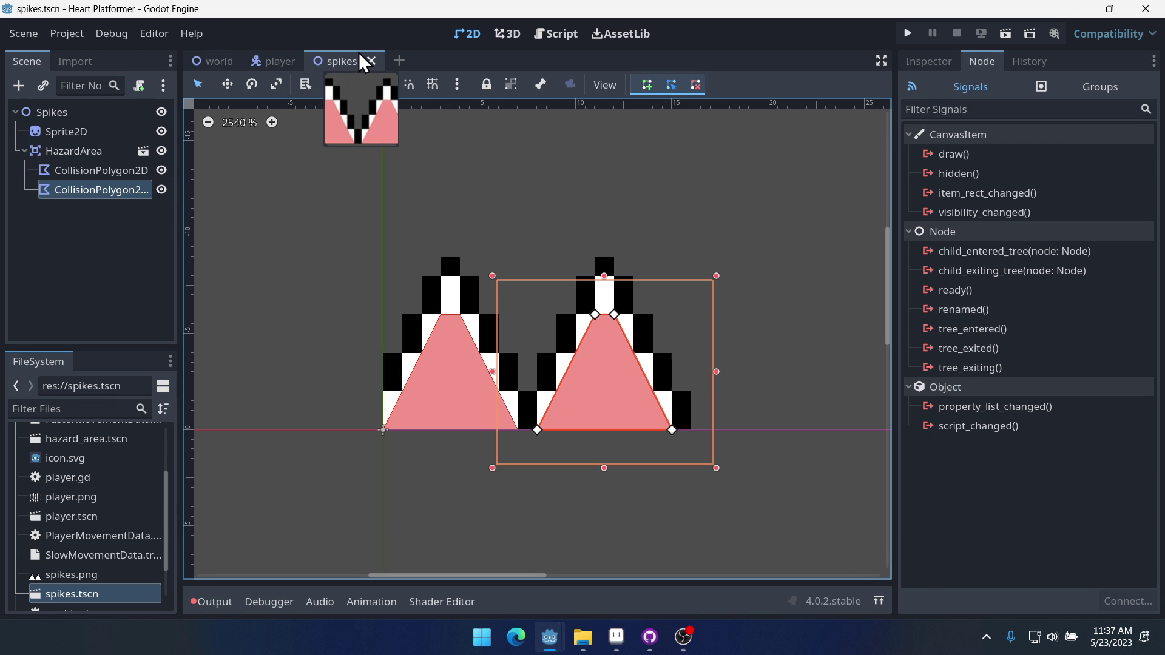
pyautogui.click(52, 149)
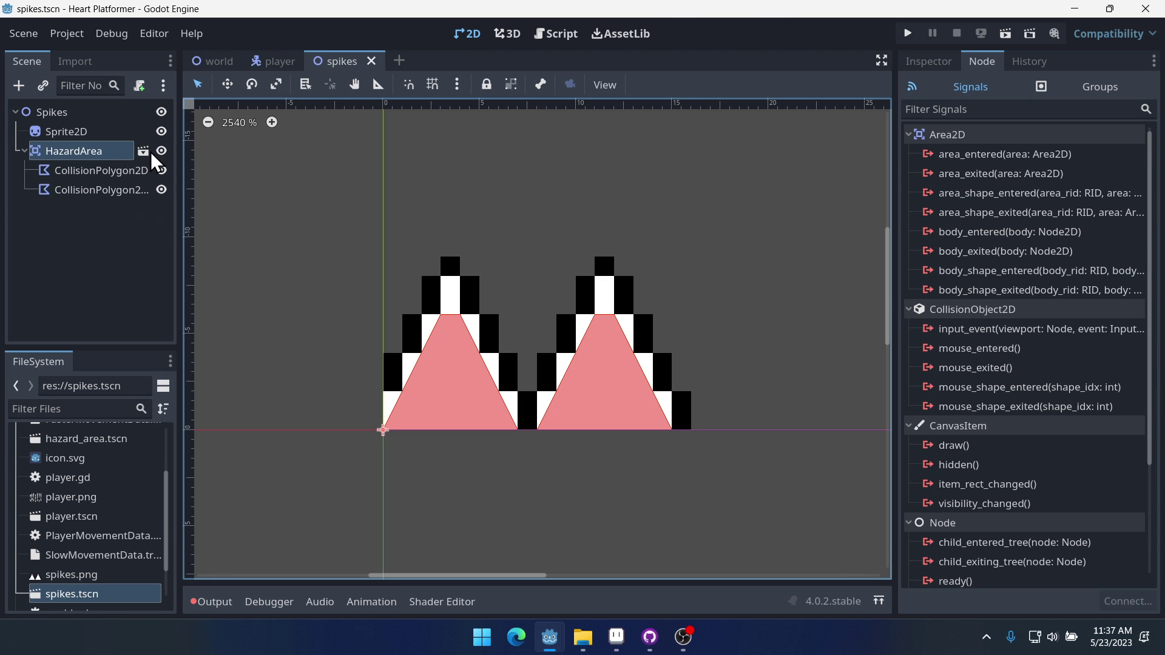
pyautogui.click(933, 62)
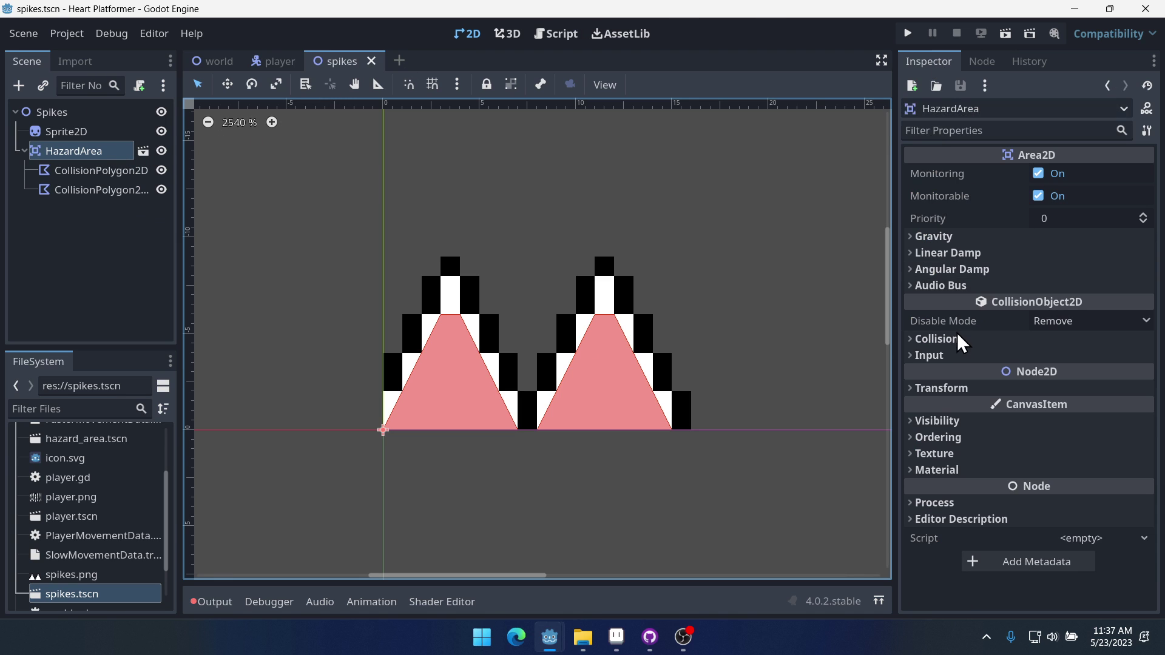
pyautogui.click(938, 339)
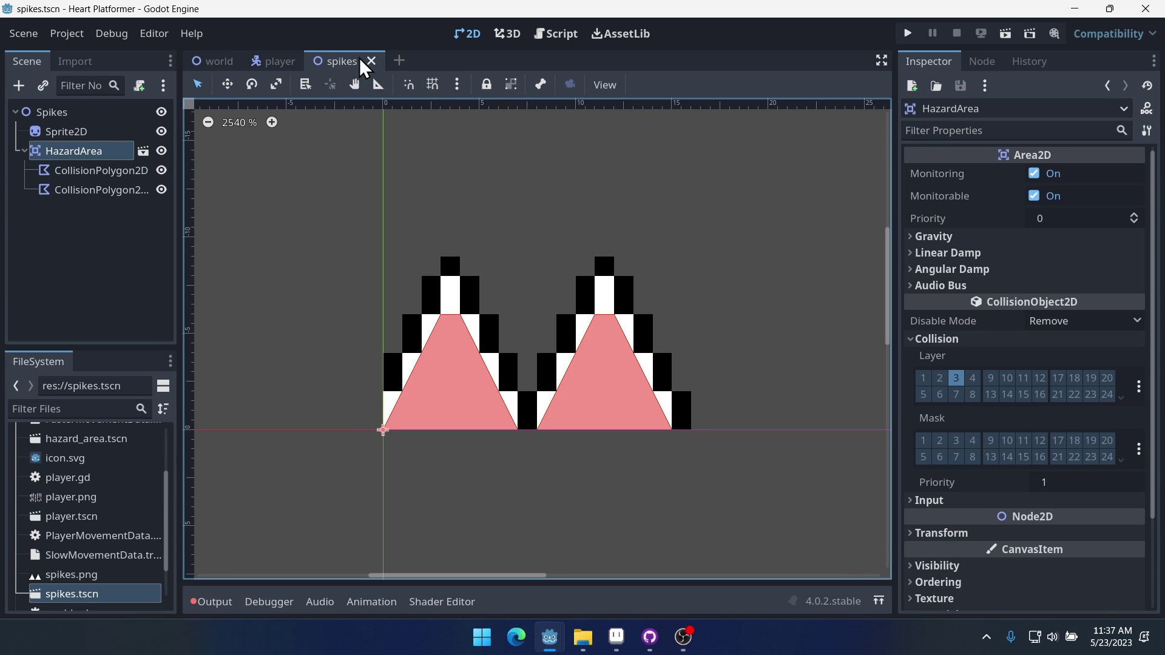
pyautogui.click(277, 62)
pyautogui.click(82, 188)
pyautogui.click(85, 216)
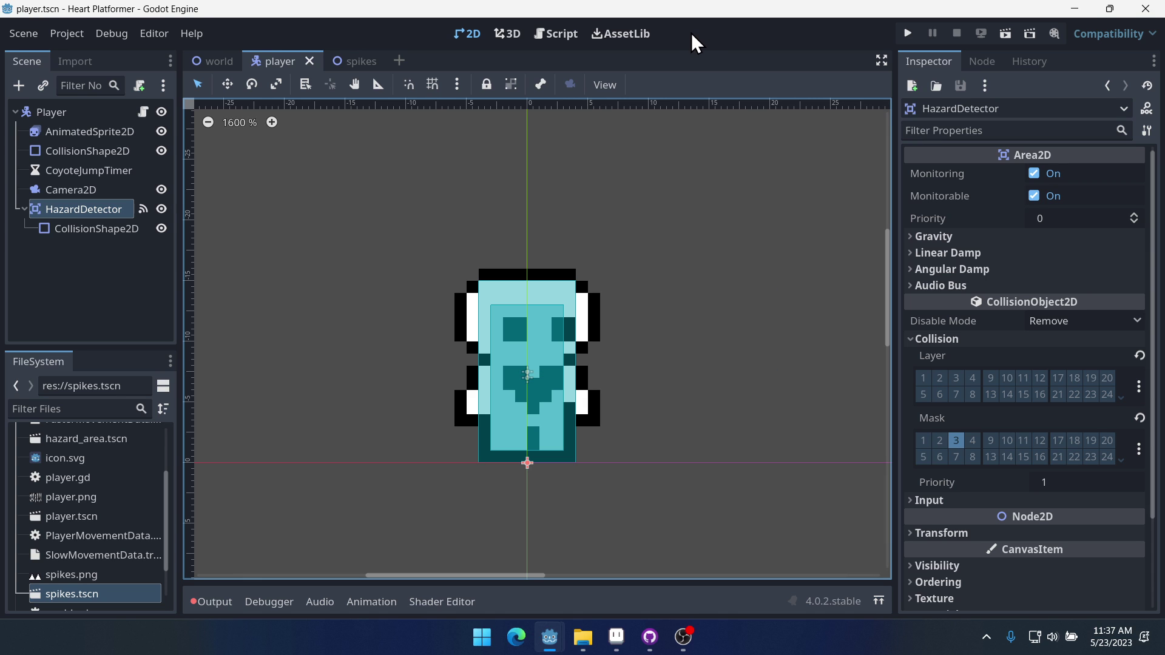
pyautogui.click(221, 605)
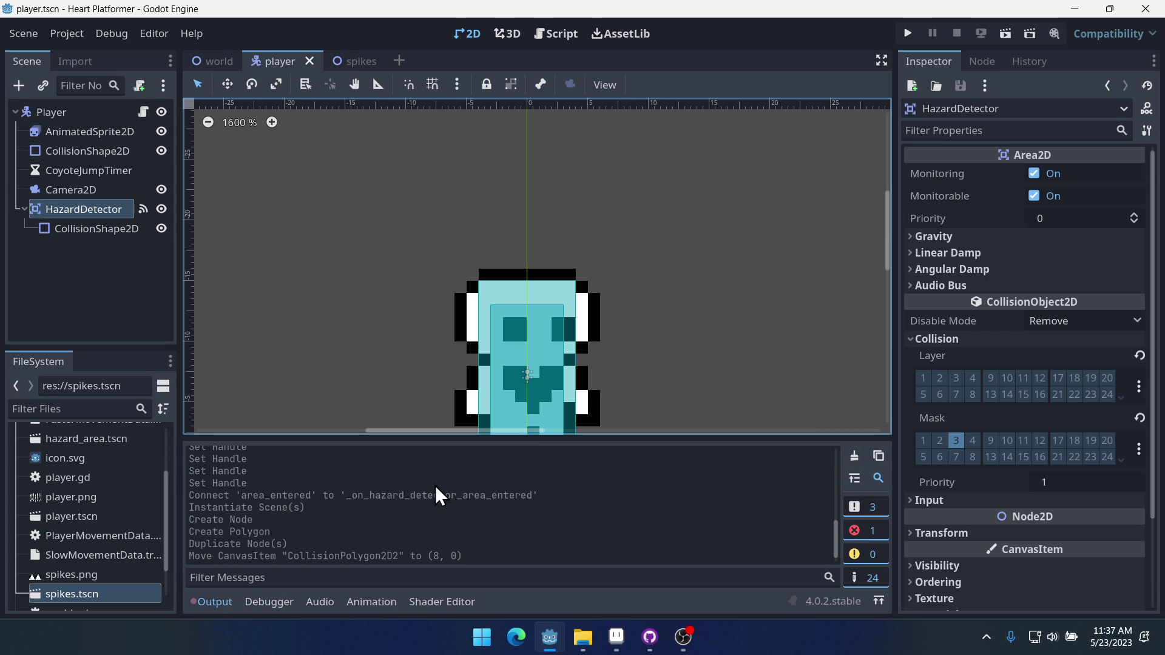
# Step: Run the game, walk the character into the spikes, then close the game window
pyautogui.click(911, 30)
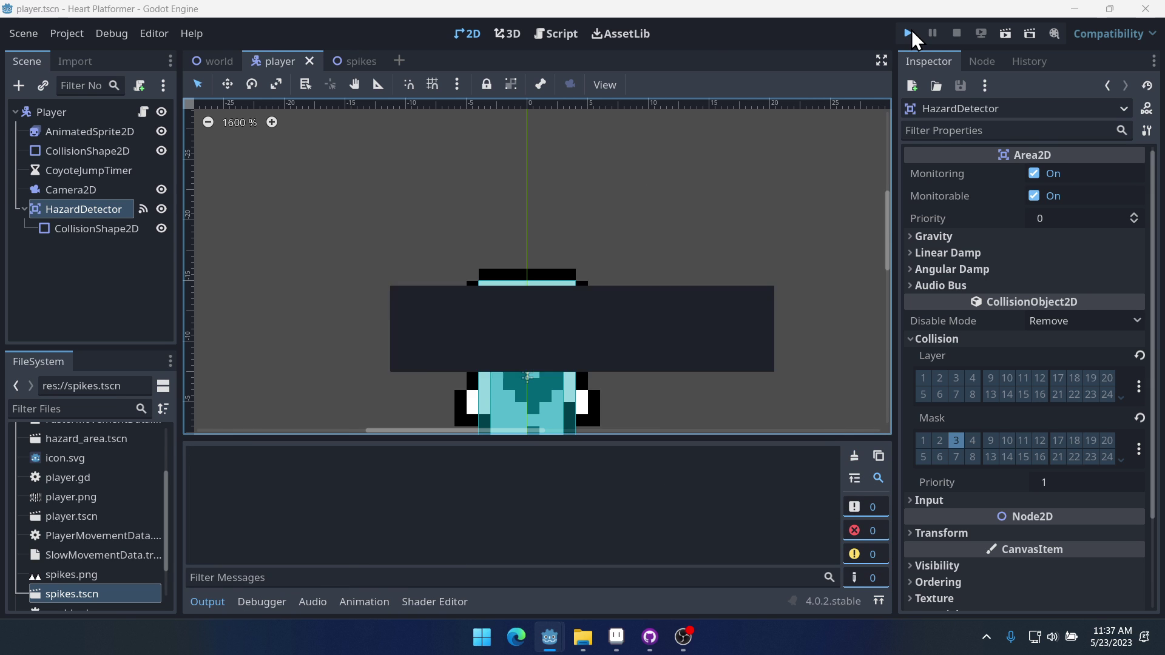
pyautogui.press('Left')
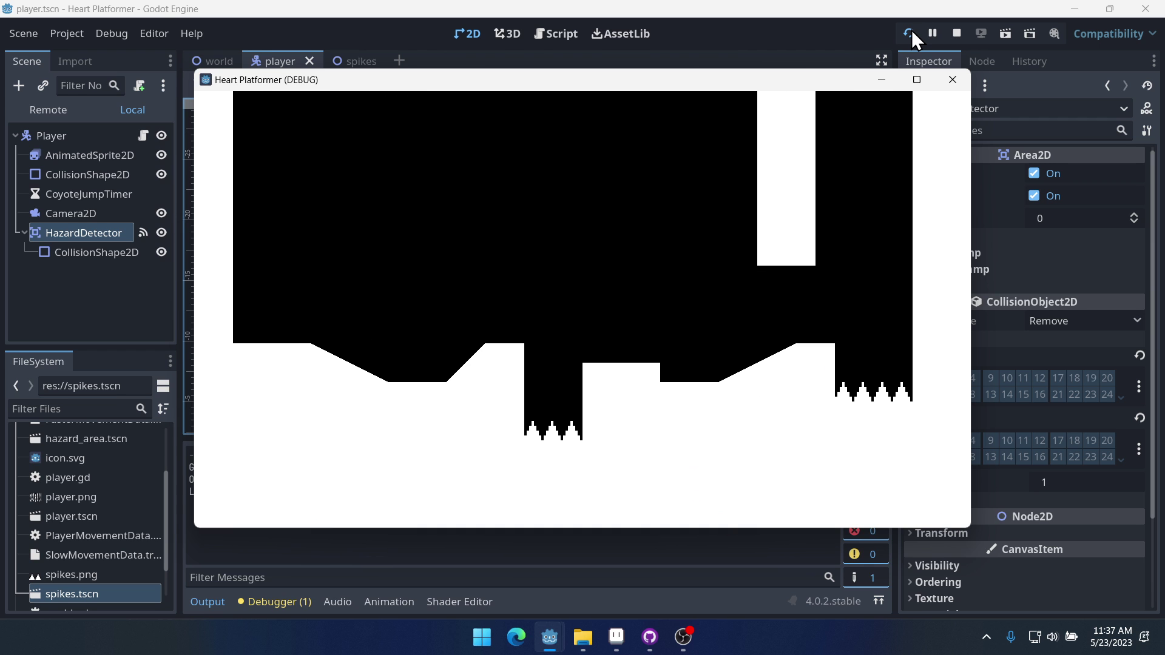
pyautogui.click(909, 34)
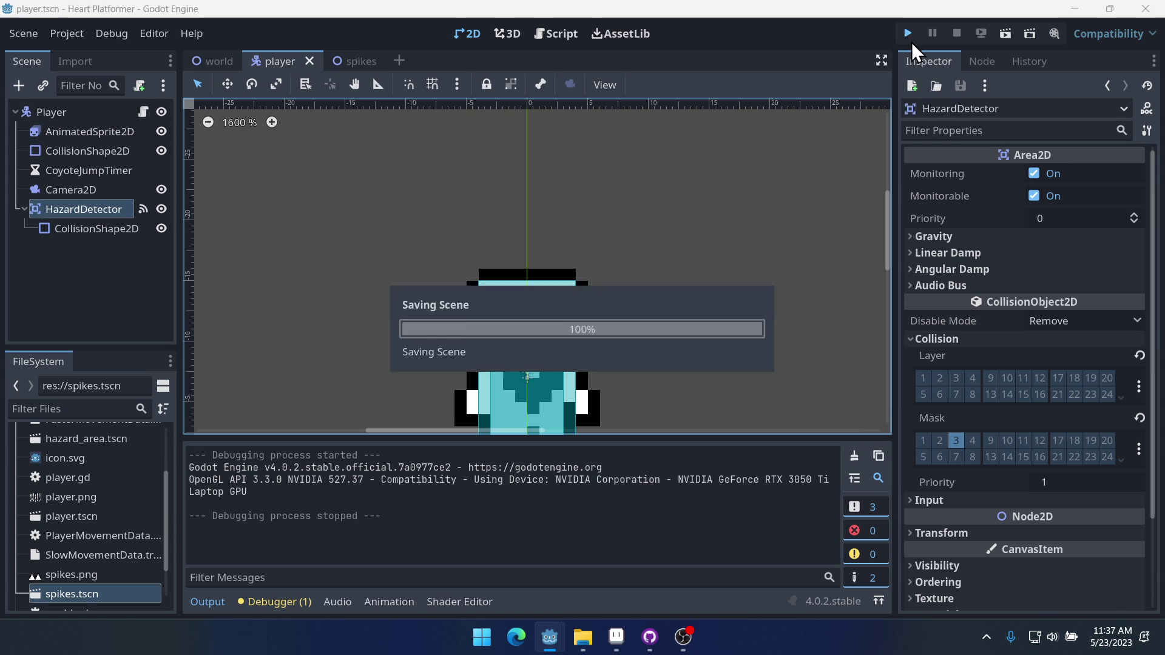
pyautogui.press('Right')
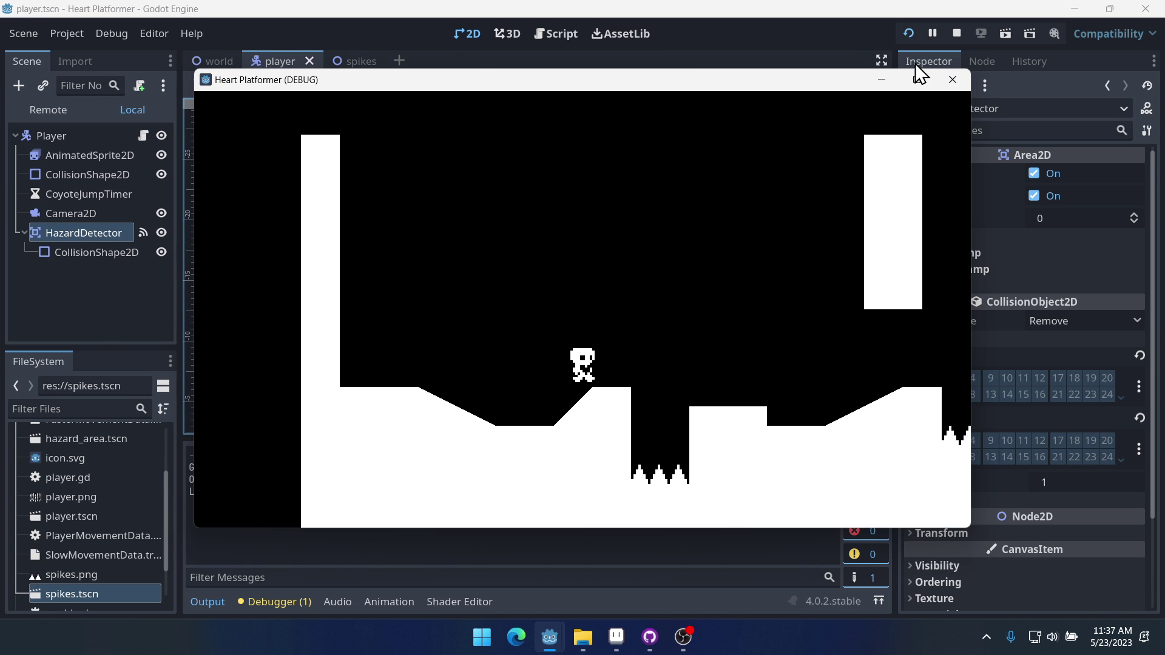
pyautogui.press('Right')
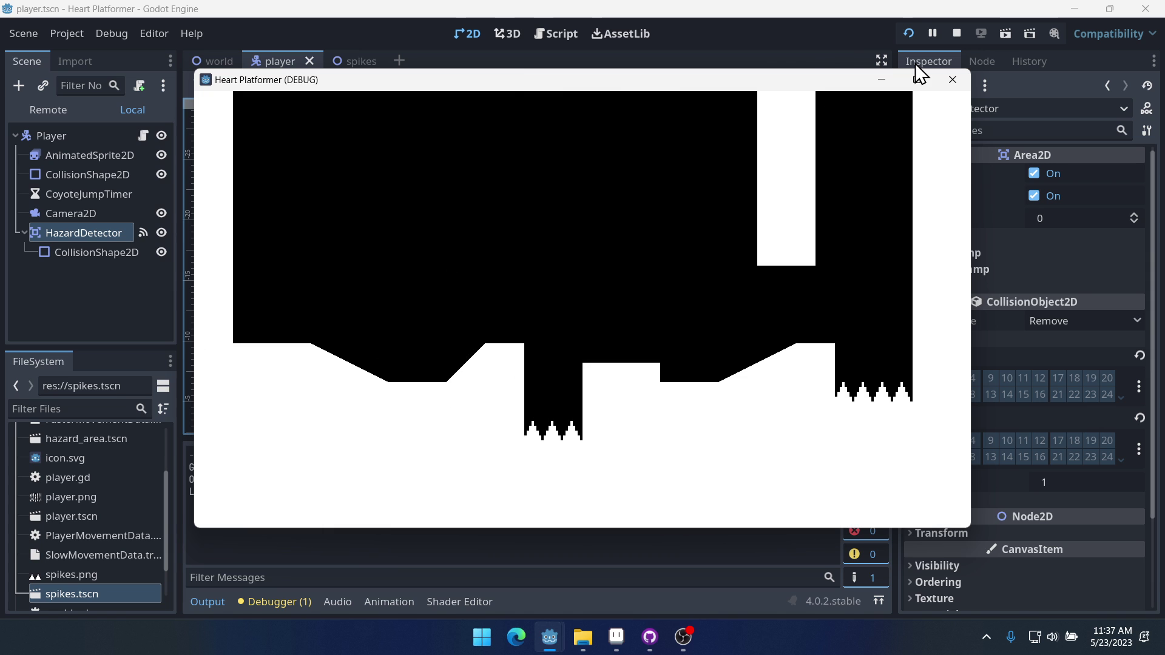
pyautogui.click(951, 77)
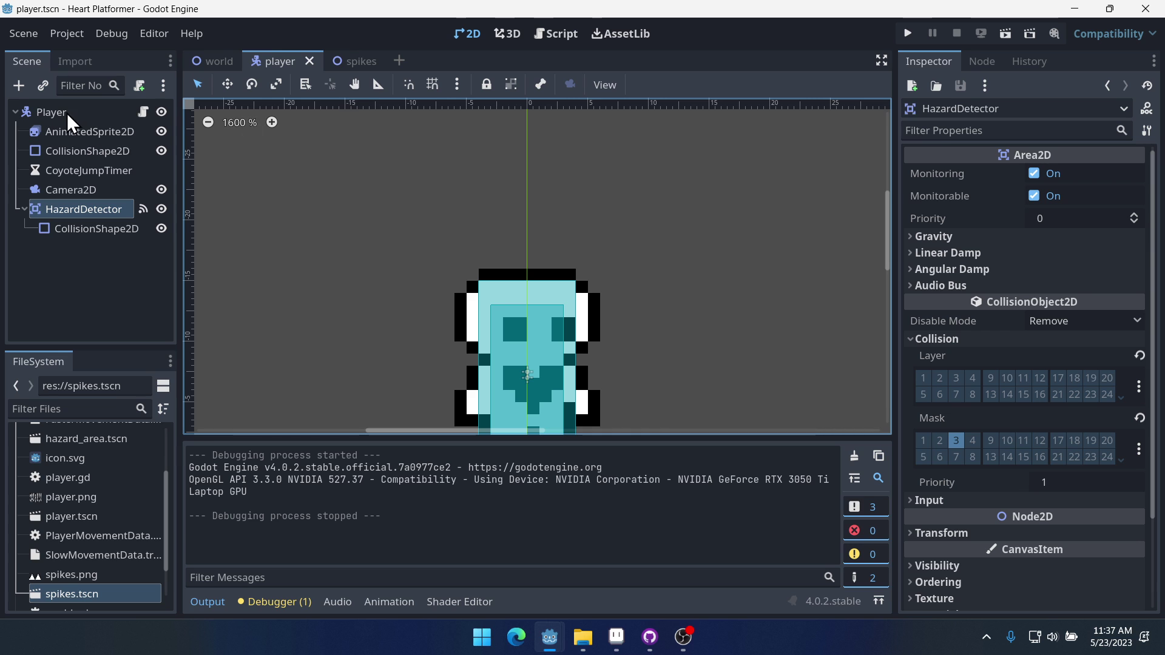
pyautogui.click(84, 188)
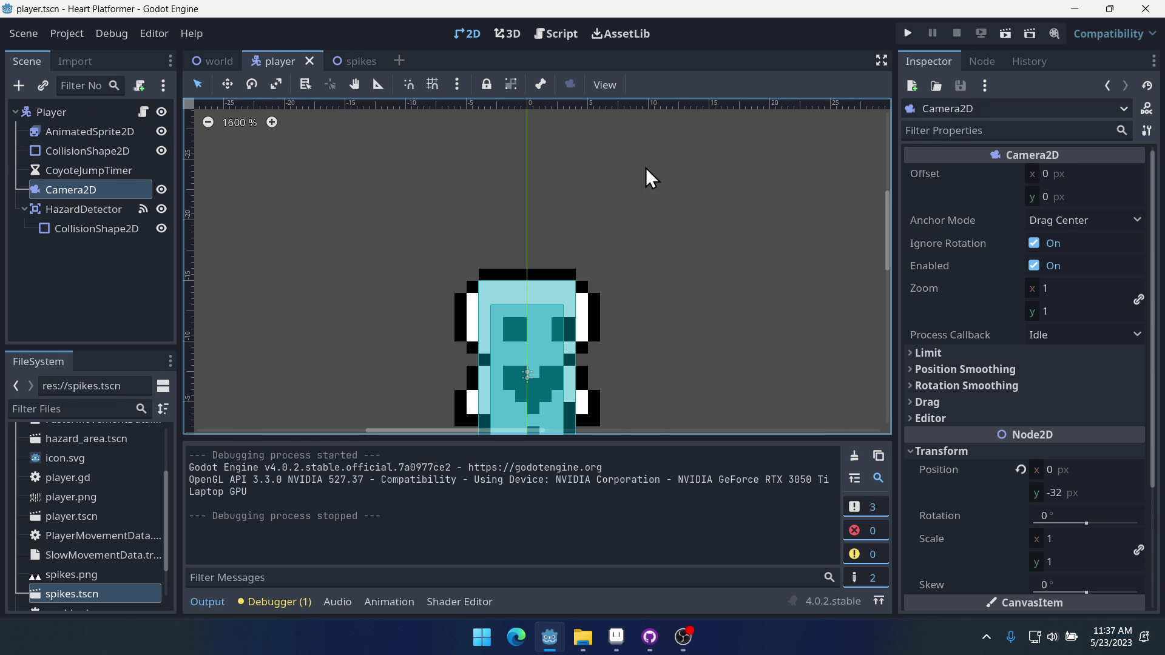
pyautogui.click(88, 172)
pyautogui.click(61, 113)
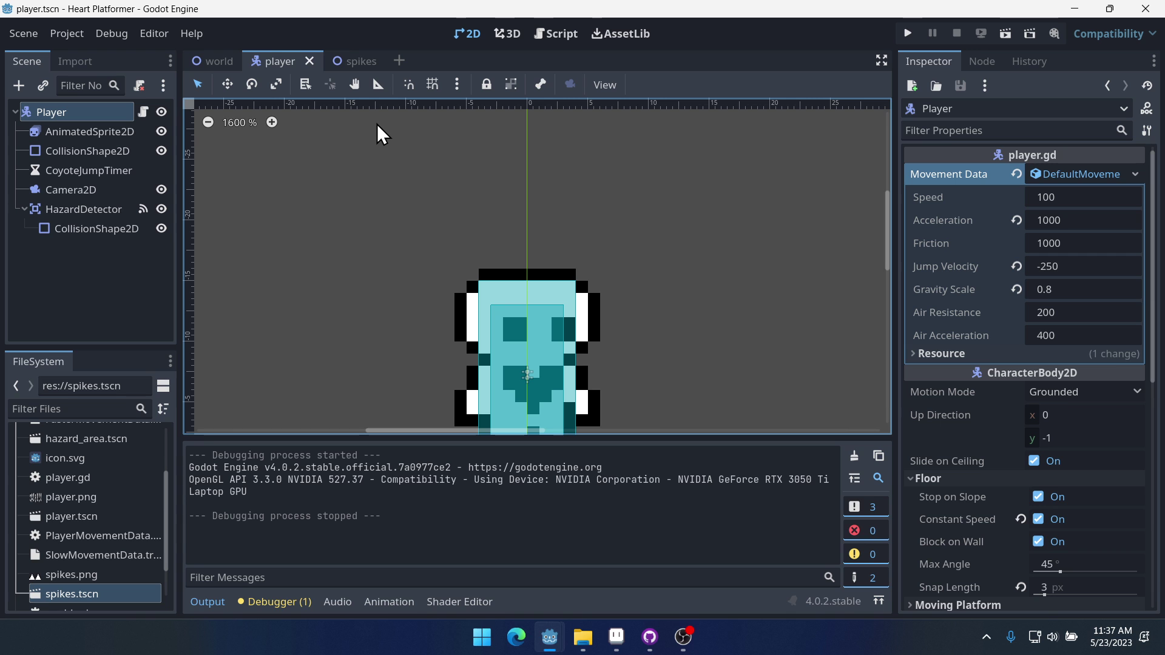
pyautogui.click(215, 62)
pyautogui.scroll(-2, 646, 216)
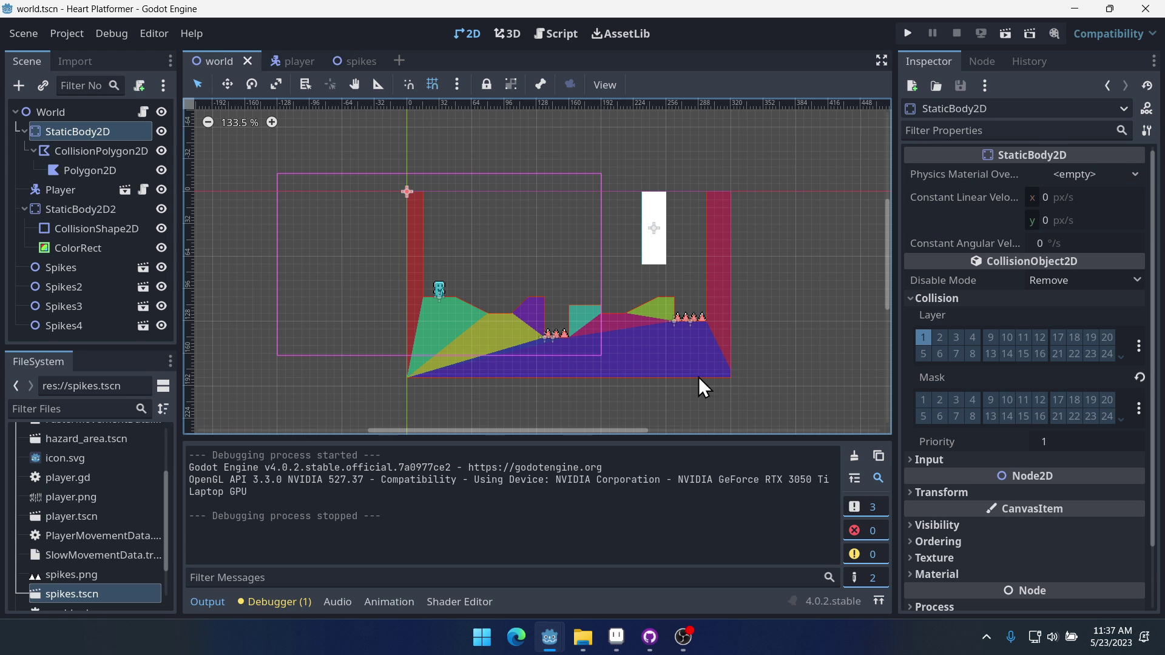
pyautogui.scroll(3, 642, 299)
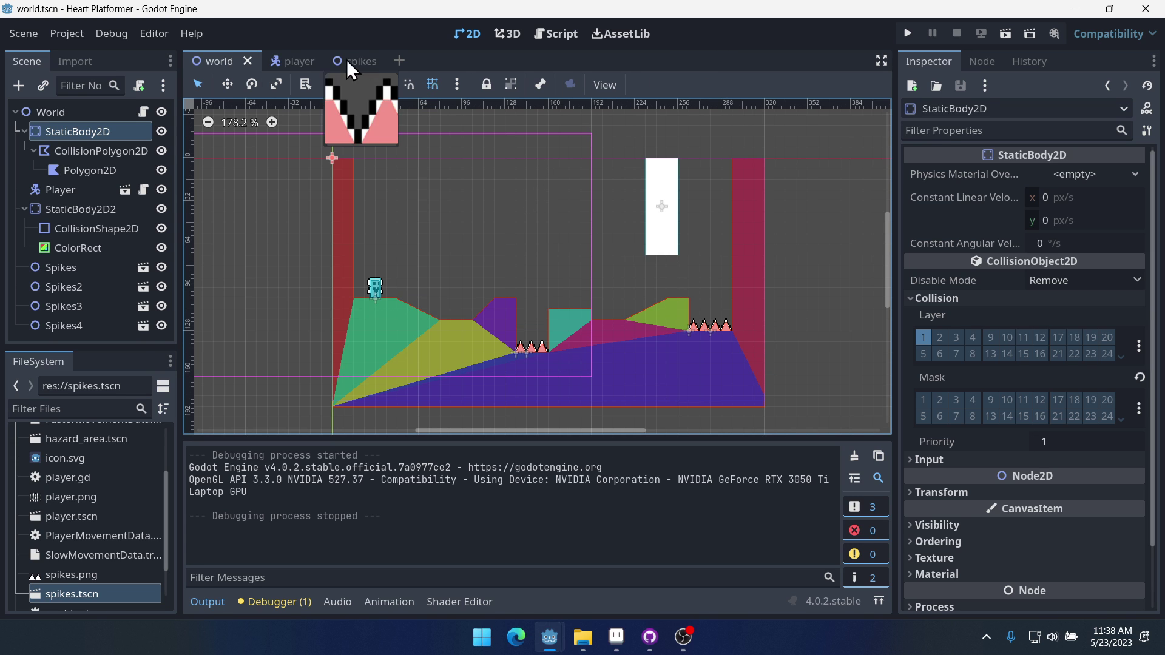
pyautogui.click(300, 62)
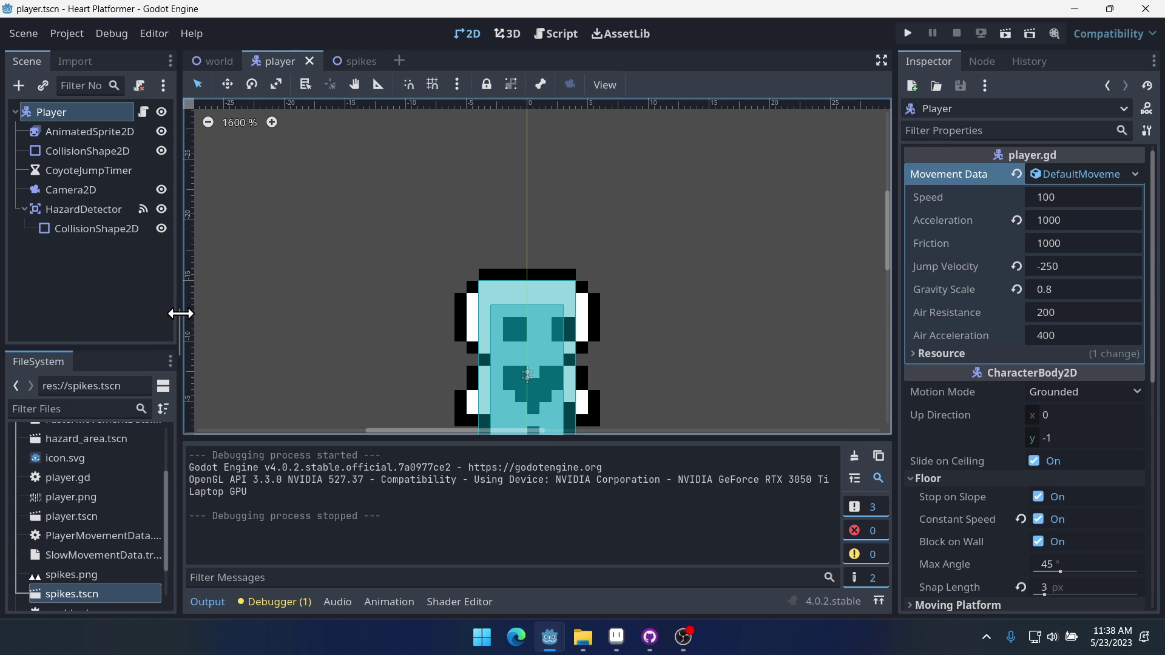
pyautogui.moveTo(180, 317); pyautogui.dragTo(223, 323)
pyautogui.moveTo(124, 347); pyautogui.dragTo(118, 455)
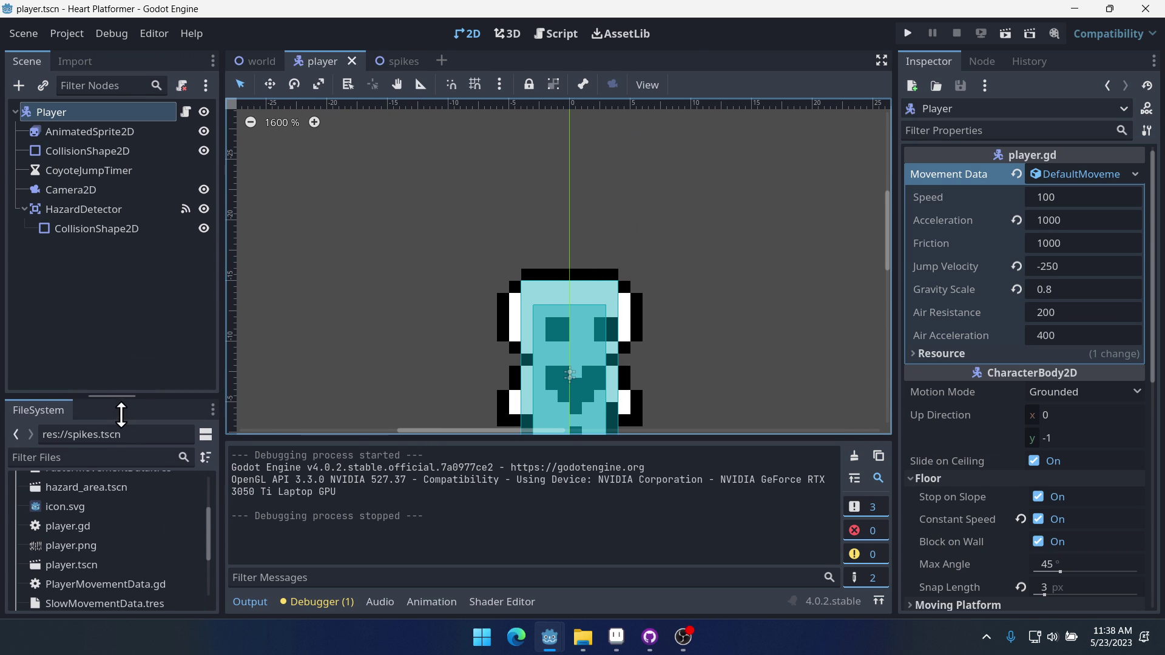
pyautogui.click(90, 195)
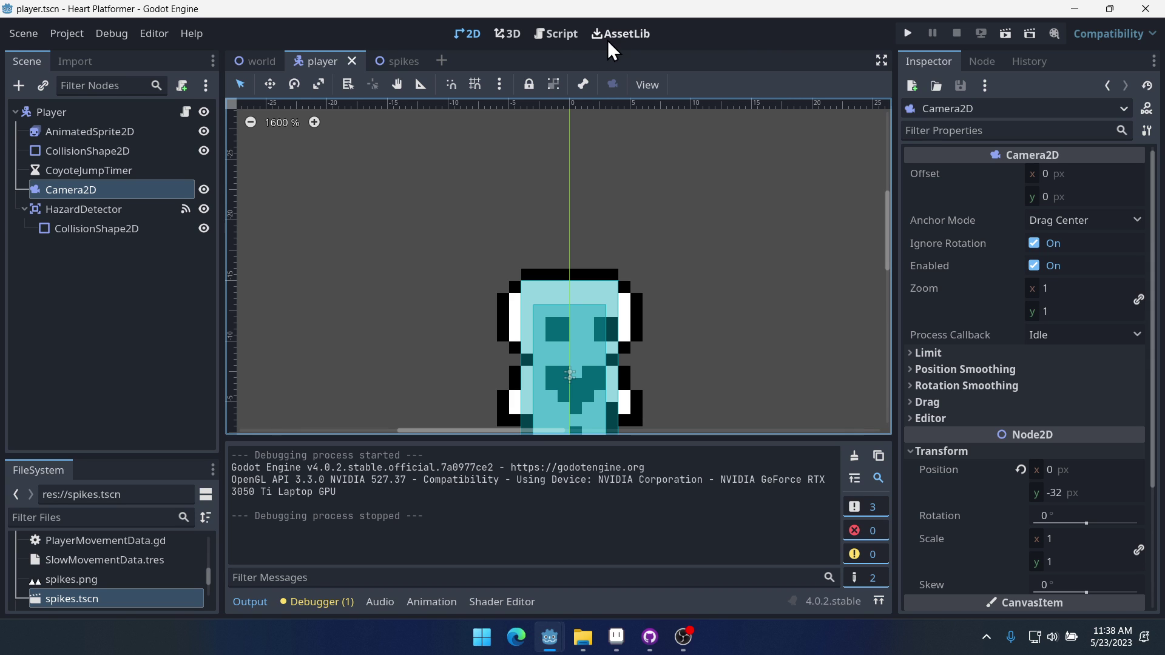
# Step: Open player.gd, enlarge the code area and insert a line after coyote_jump_timer
pyautogui.click(186, 113)
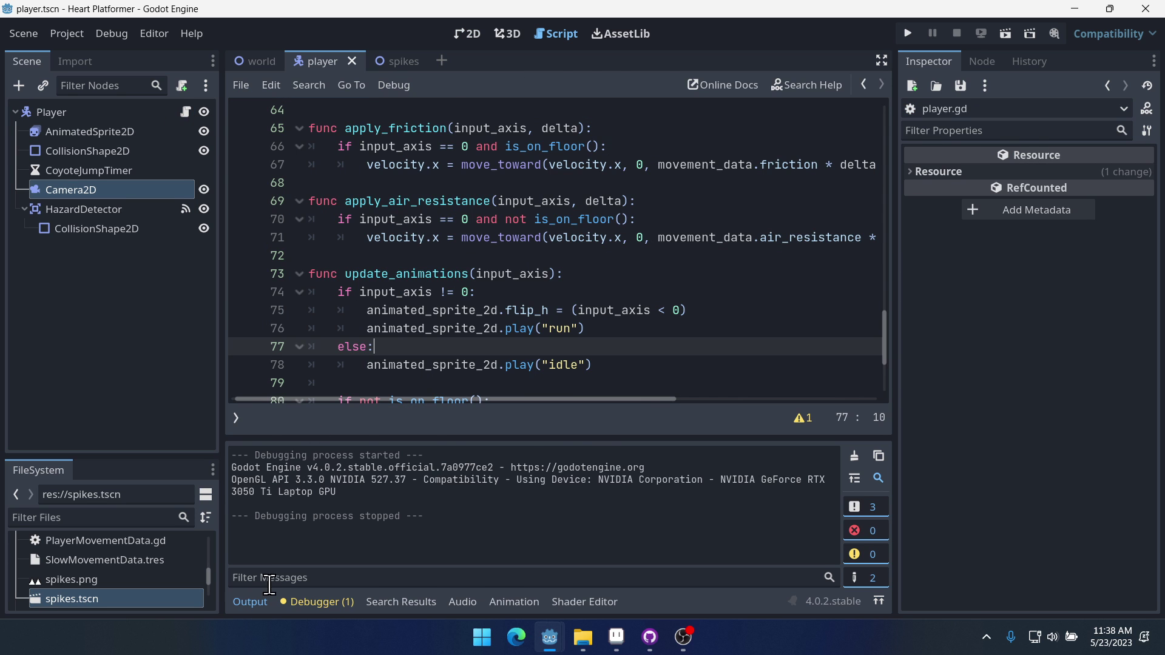
pyautogui.click(256, 603)
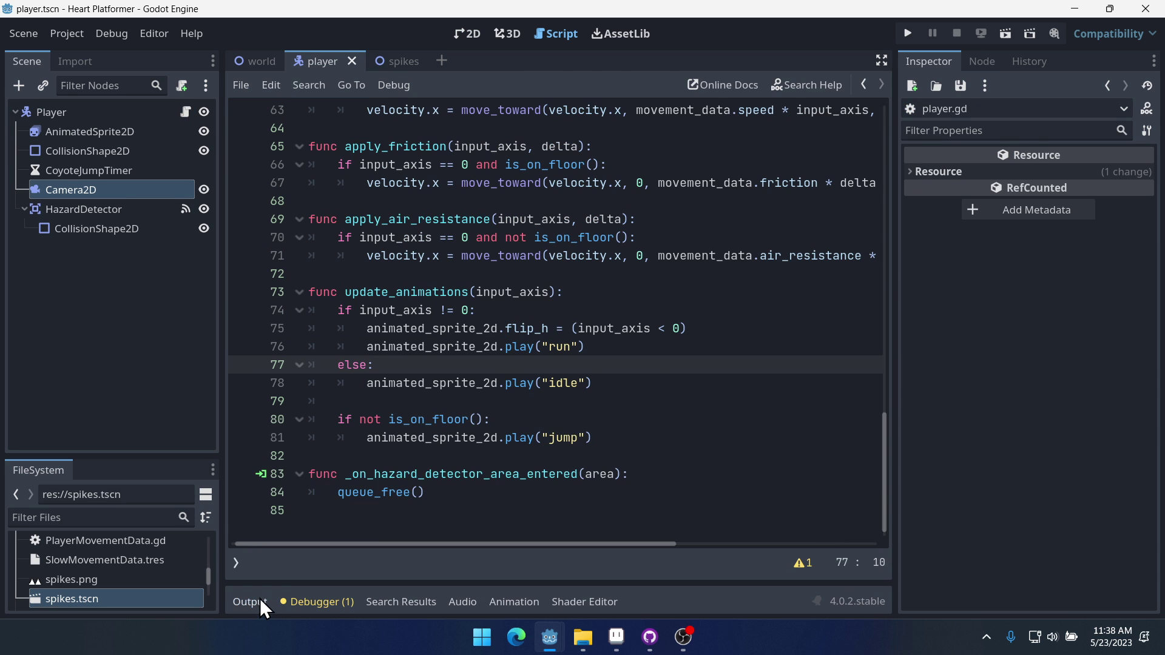
pyautogui.scroll(5, 641, 348)
pyautogui.scroll(8, 642, 349)
pyautogui.scroll(8, 641, 348)
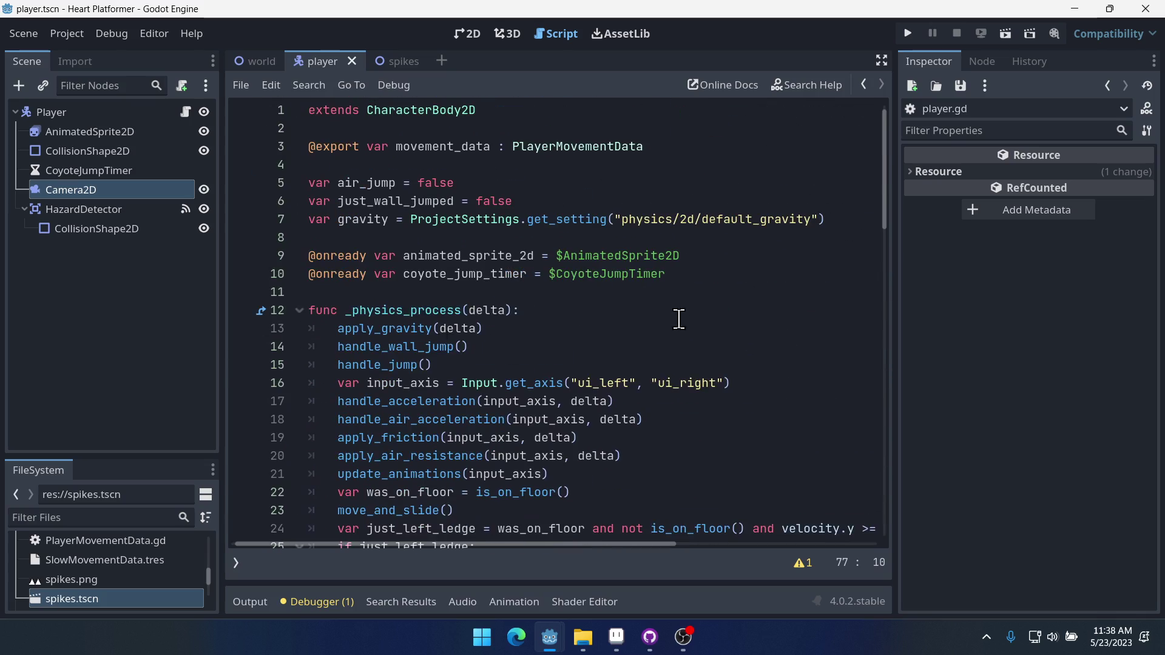
pyautogui.moveTo(224, 366); pyautogui.dragTo(195, 367)
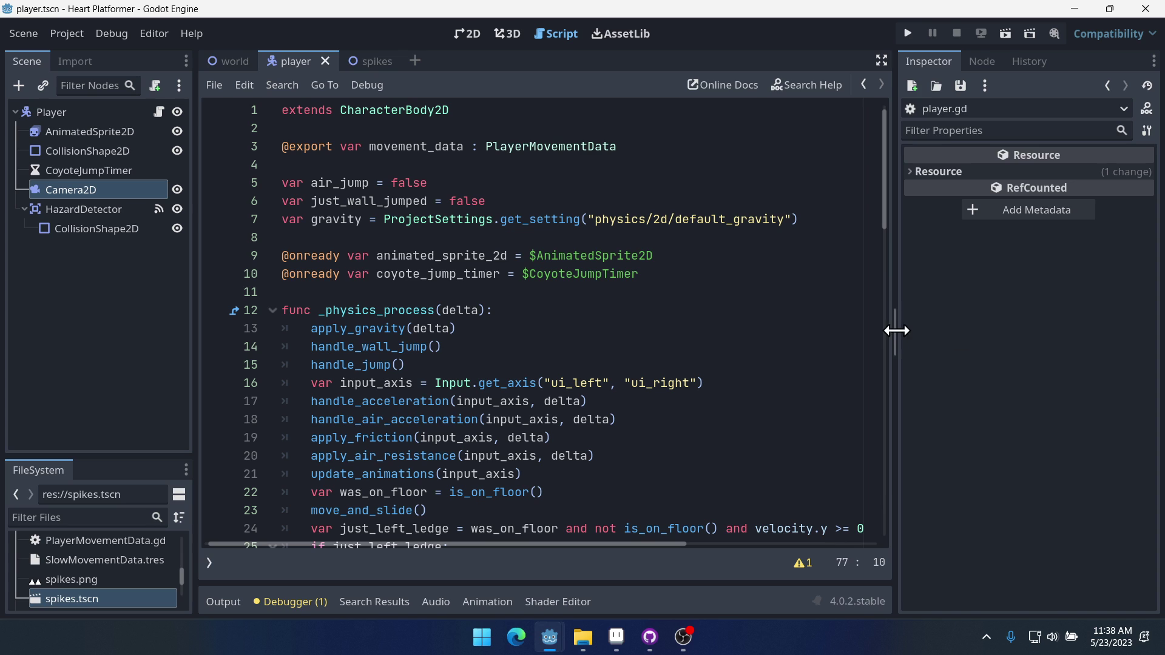
pyautogui.moveTo(895, 331); pyautogui.dragTo(1060, 328)
pyautogui.scroll(-2, 625, 229)
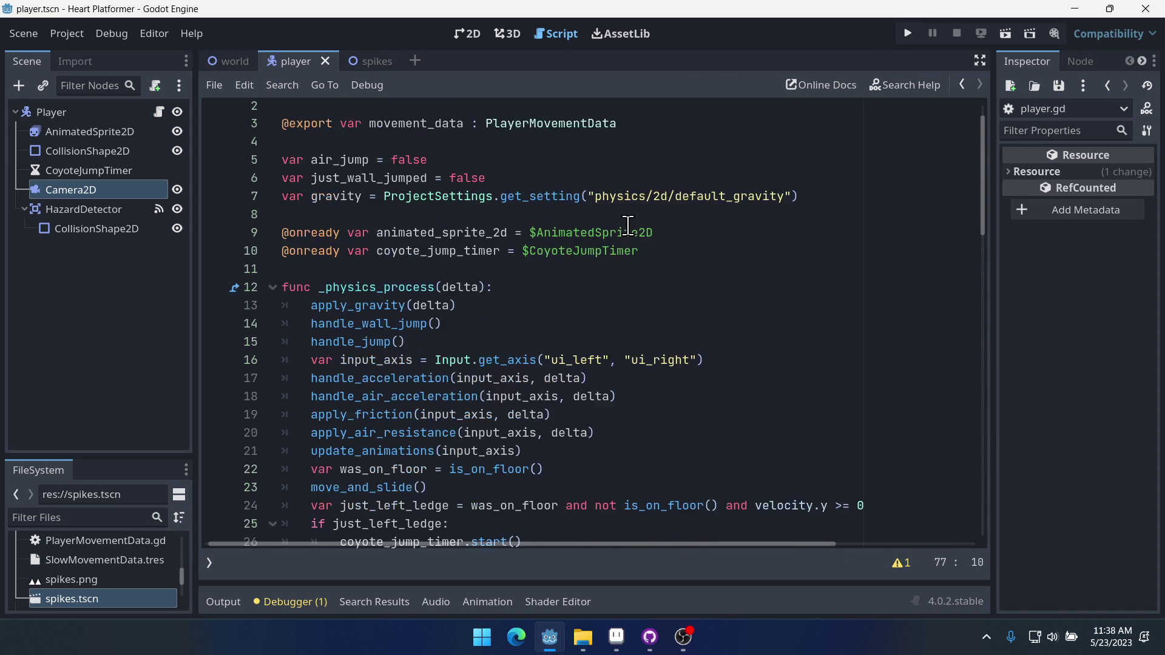
pyautogui.scroll(-10, 640, 260)
pyautogui.scroll(-9, 529, 384)
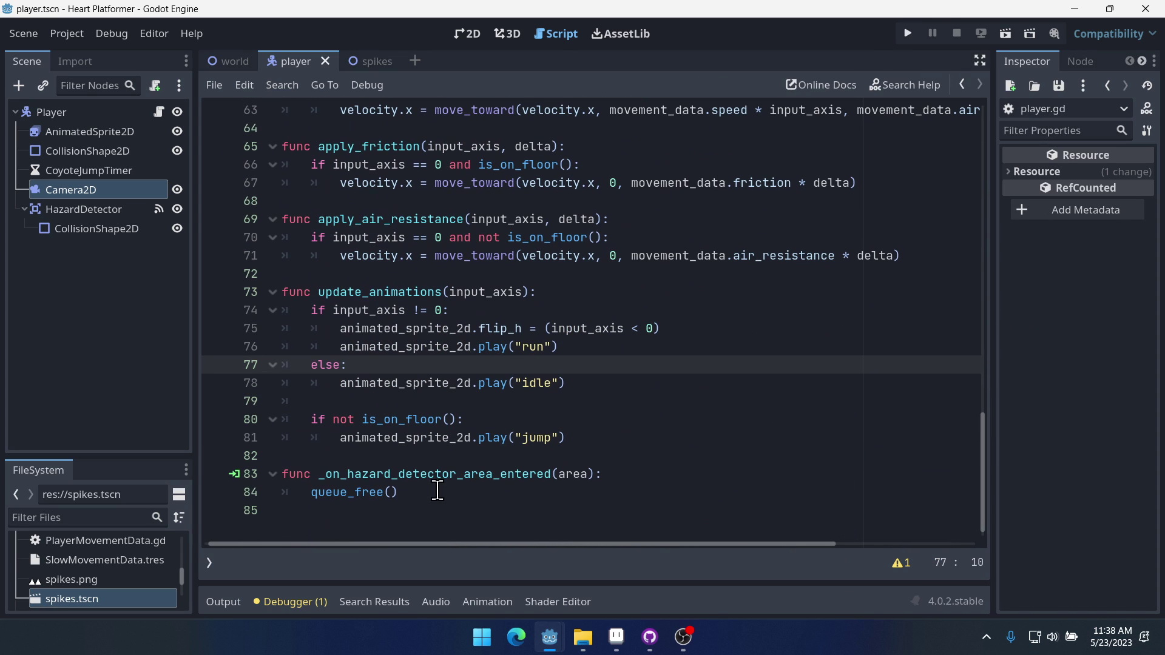
pyautogui.moveTo(437, 492); pyautogui.dragTo(310, 493)
pyautogui.click(591, 382)
pyautogui.scroll(10, 746, 300)
pyautogui.scroll(10, 738, 328)
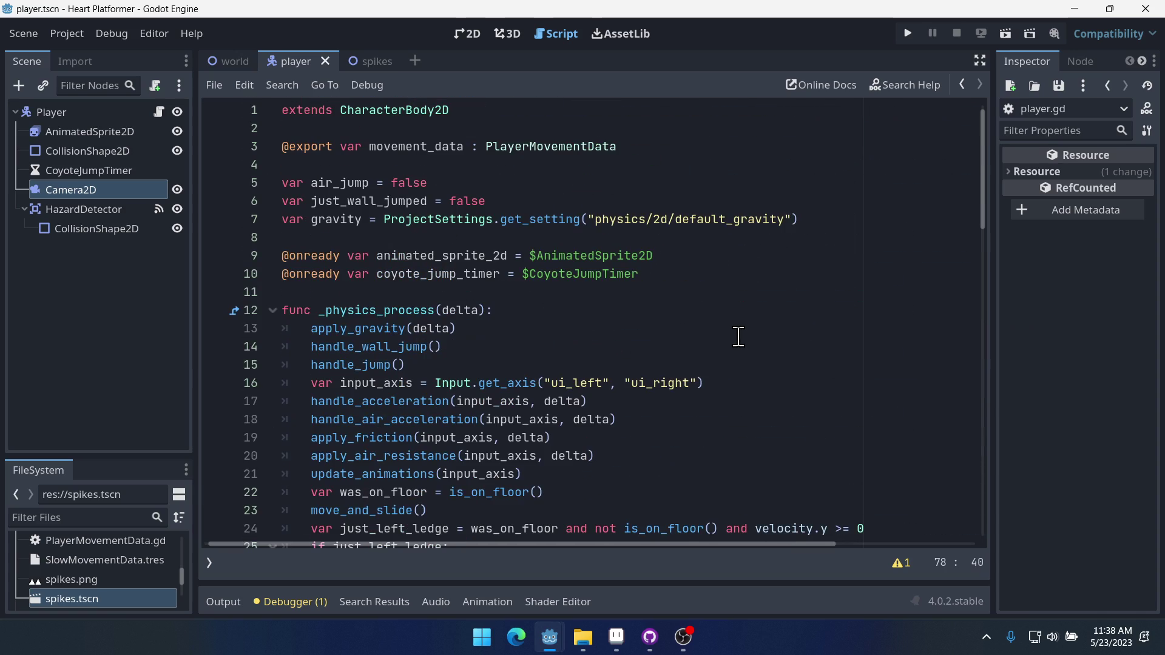
pyautogui.click(849, 216)
pyautogui.click(669, 272)
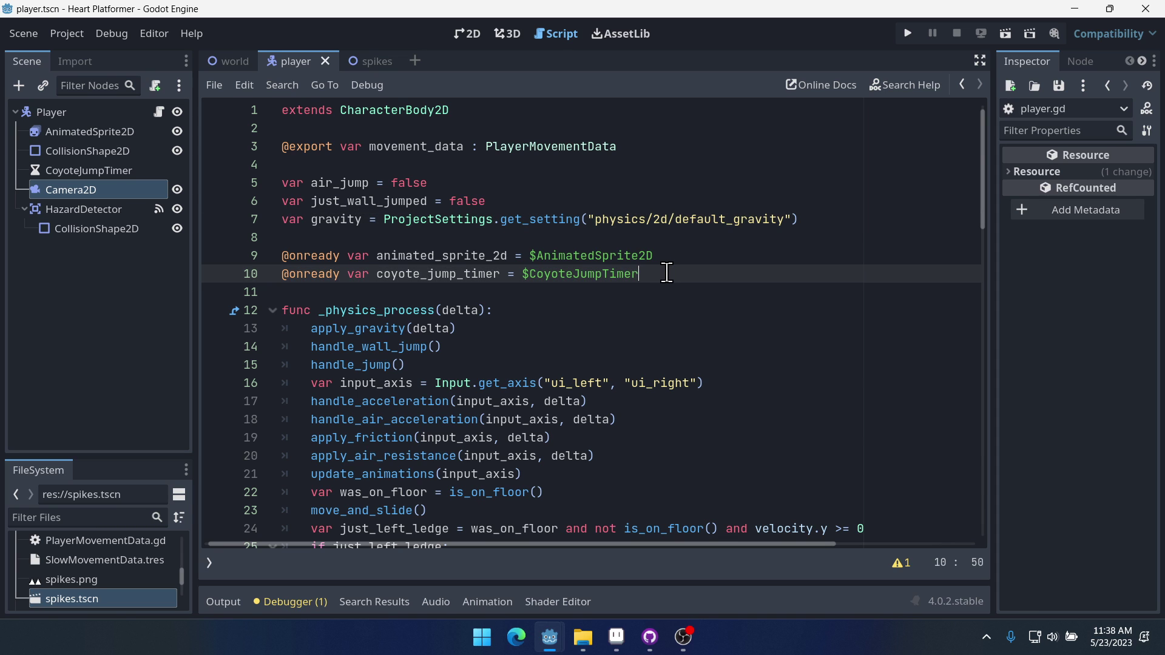
pyautogui.press('Return')
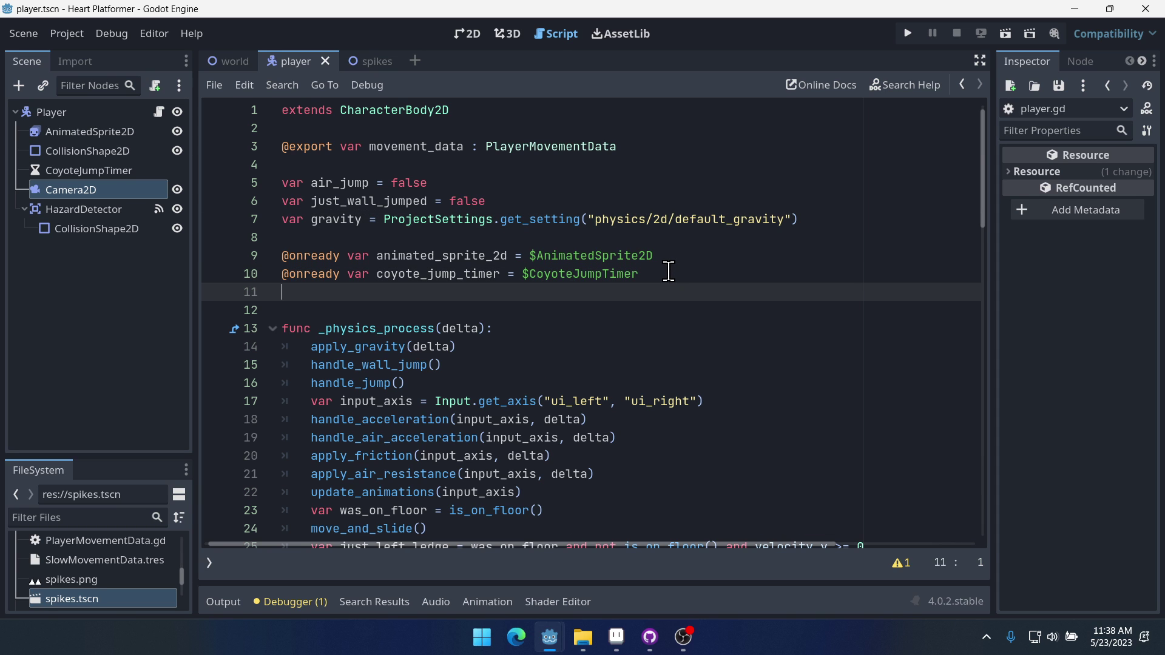
pyautogui.write('nread')
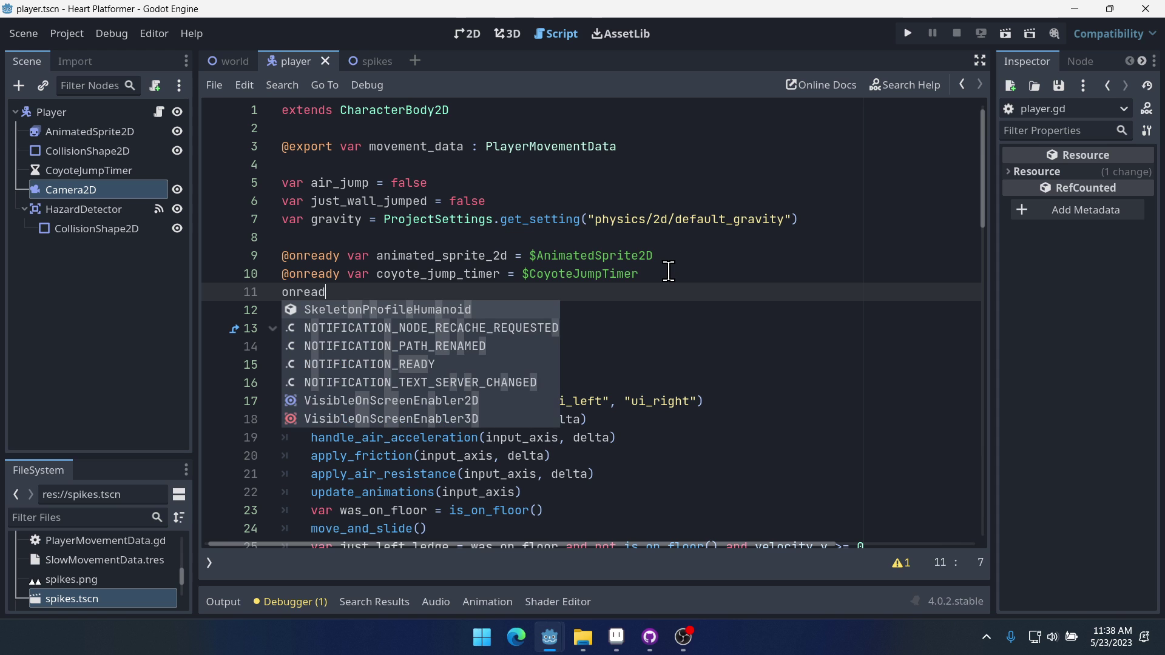
pyautogui.press('BackSpace')
pyautogui.press('BackSpace')
pyautogui.press('BackSpace')
pyautogui.write('ready')
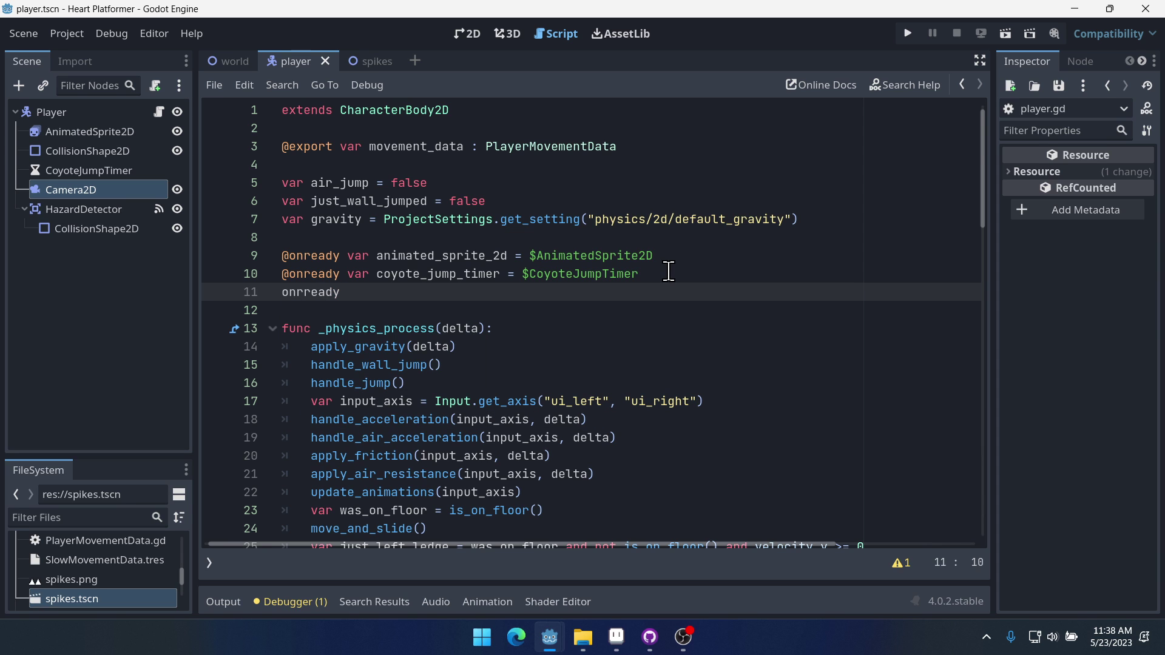
pyautogui.press('BackSpace')
pyautogui.press('BackSpace')
pyautogui.press('BackSpace')
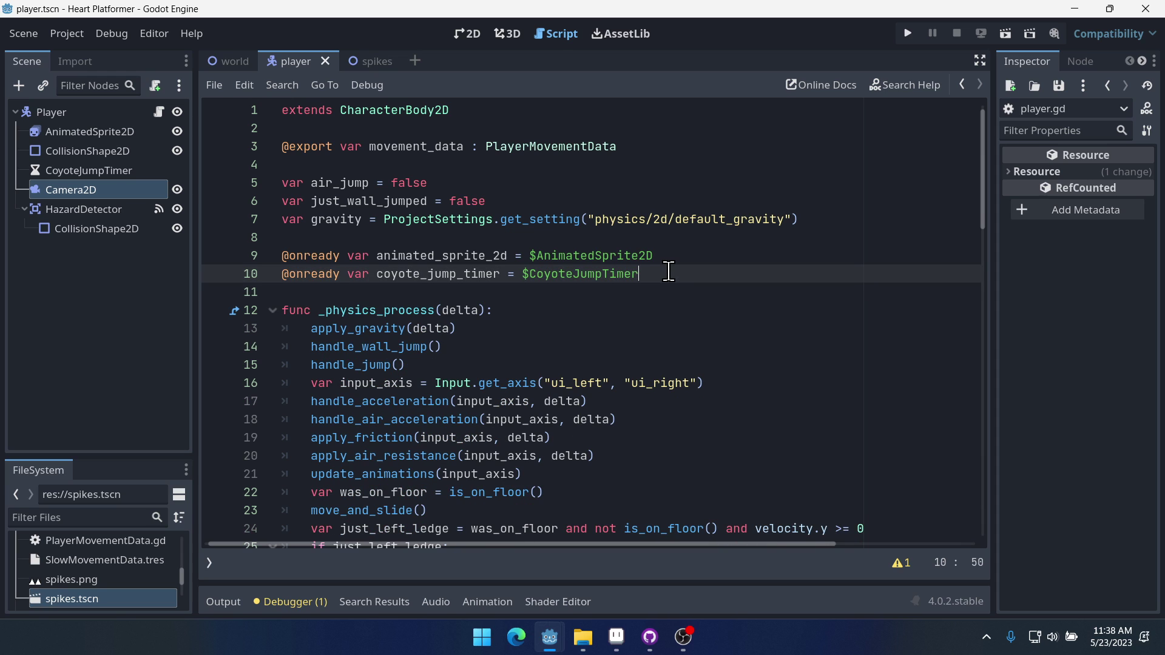
pyautogui.press('Return')
pyautogui.write('@onready v')
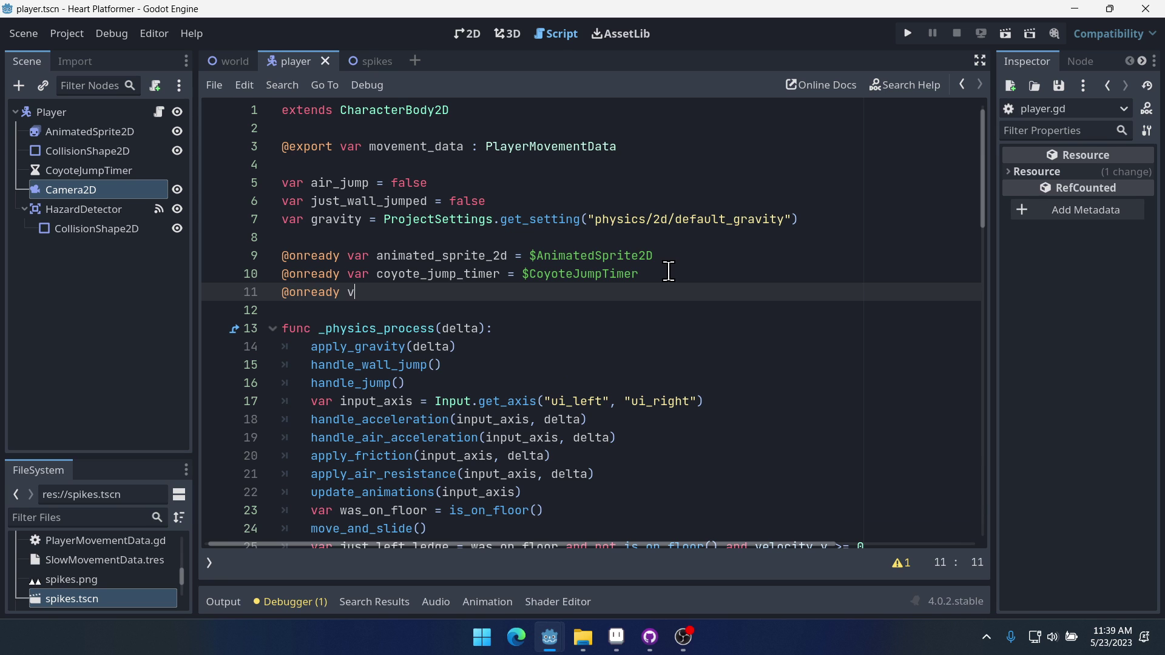
pyautogui.write('ar starting_position = ')
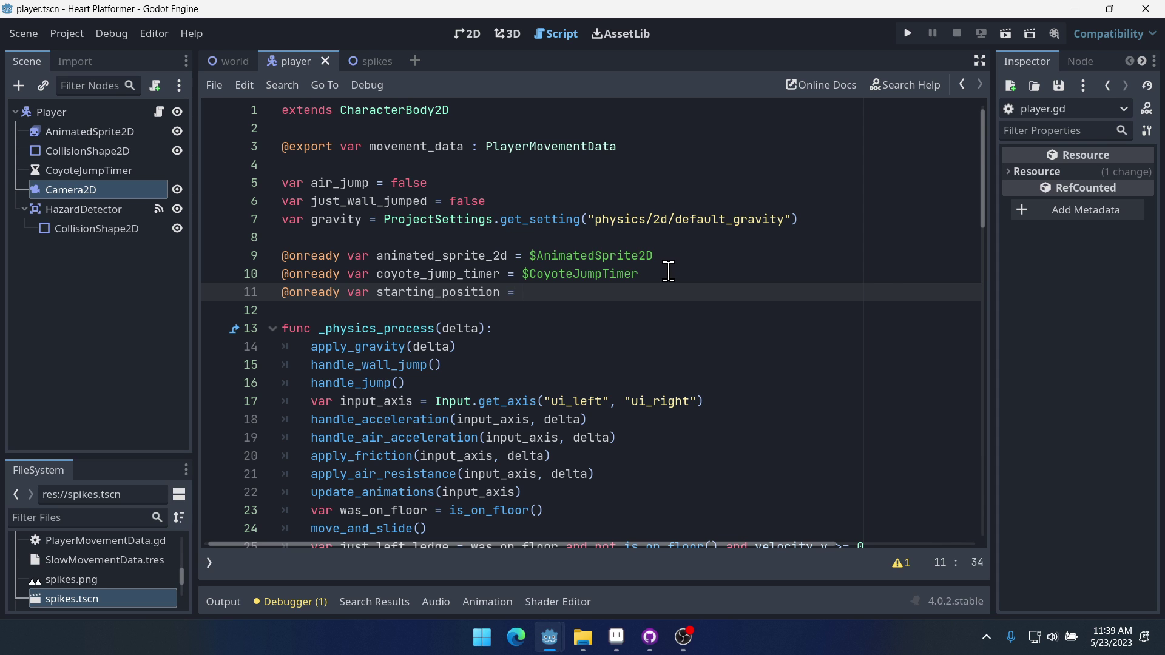
pyautogui.write('global_pos')
pyautogui.write('ition')
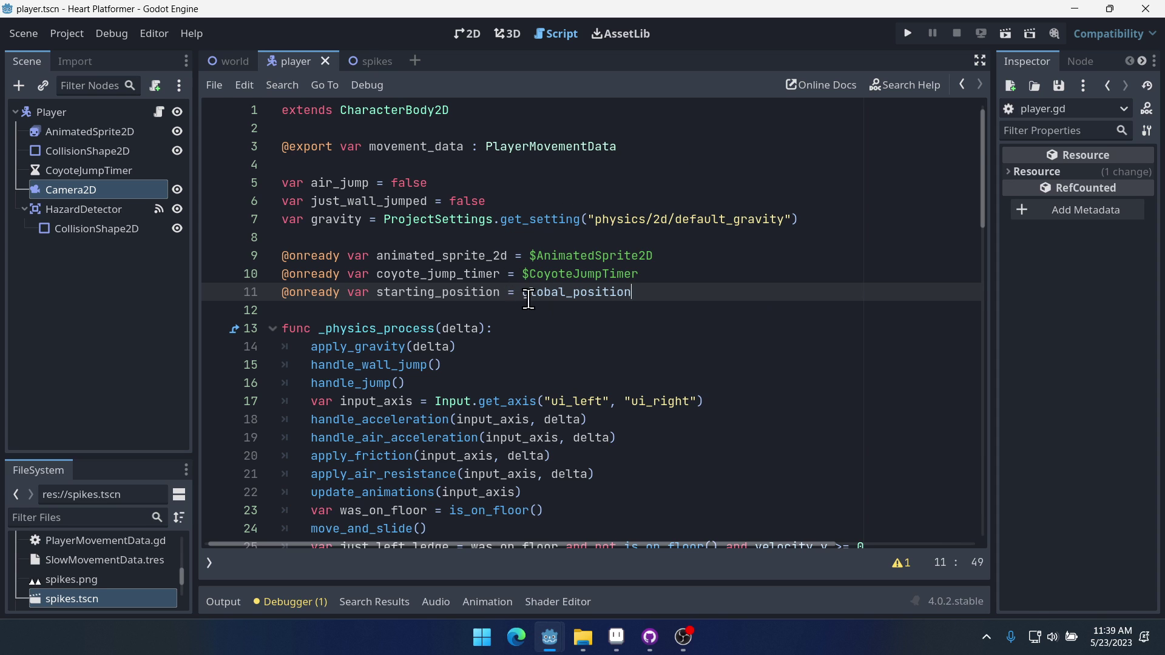
pyautogui.doubleClick(547, 294)
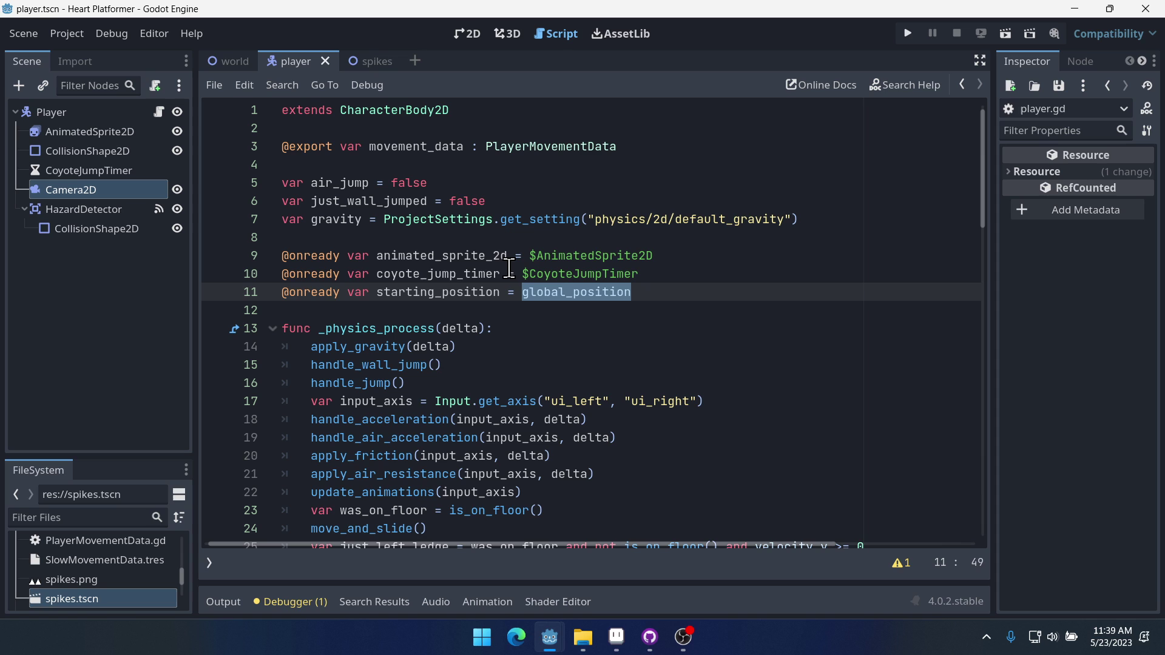
pyautogui.click(332, 295)
pyautogui.click(365, 308)
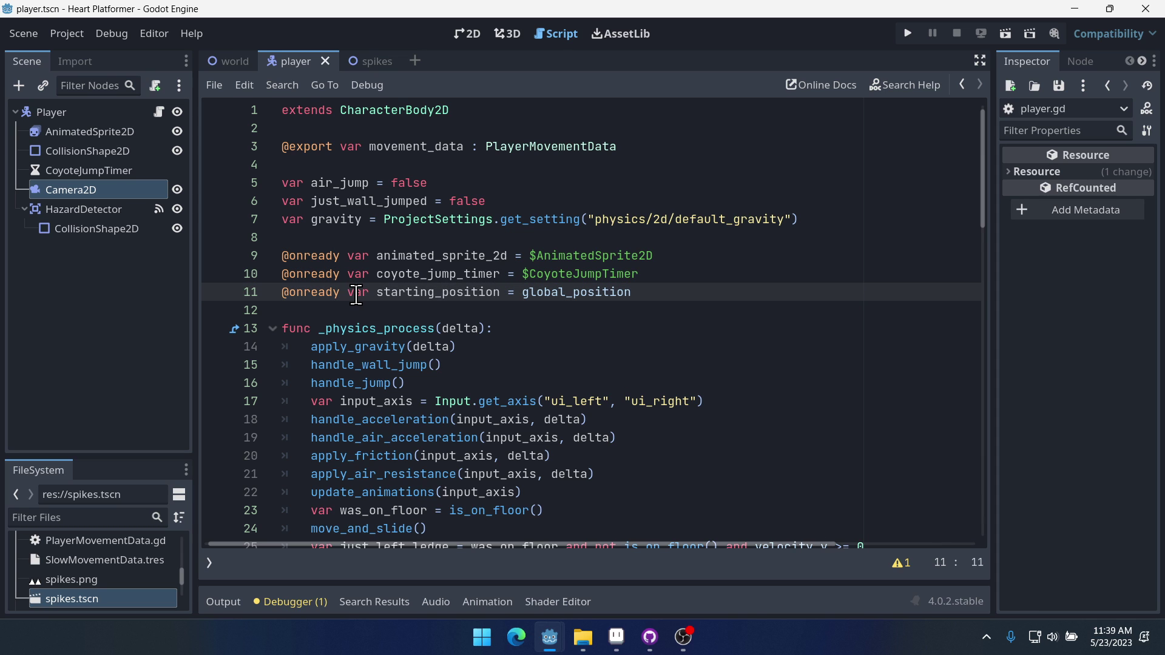
# Step: Check the line 11 declaration by selecting var, the assignment and global_position
pyautogui.click(325, 293)
pyautogui.click(376, 293)
pyautogui.moveTo(376, 292); pyautogui.dragTo(341, 293)
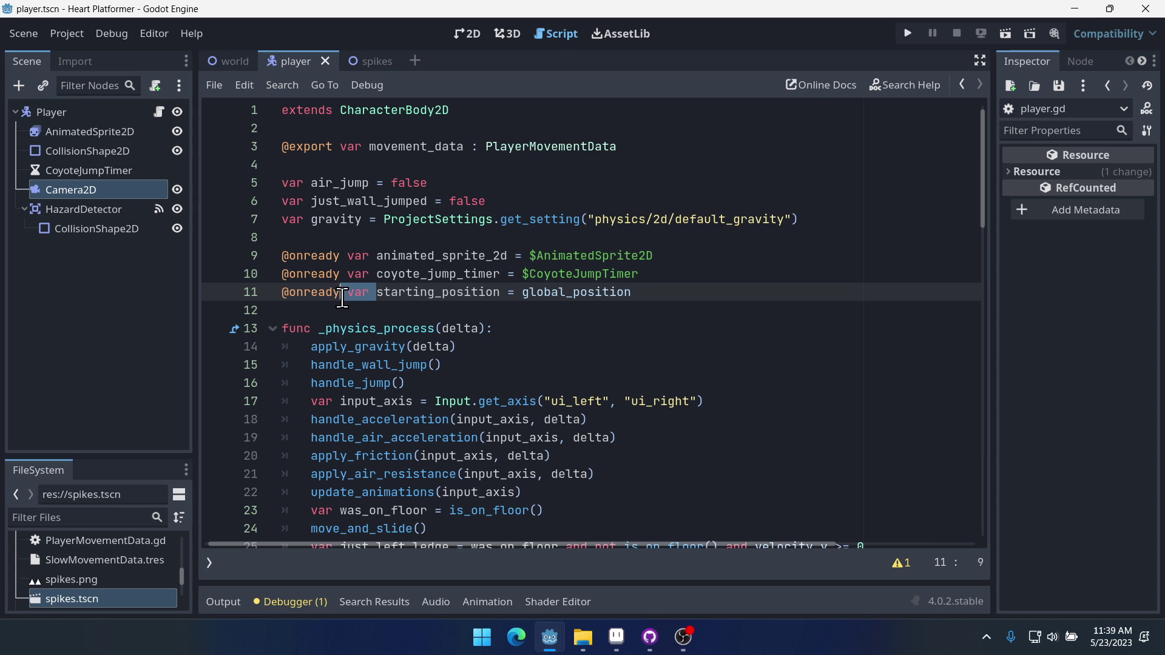
pyautogui.click(531, 237)
pyautogui.moveTo(638, 293); pyautogui.dragTo(377, 294)
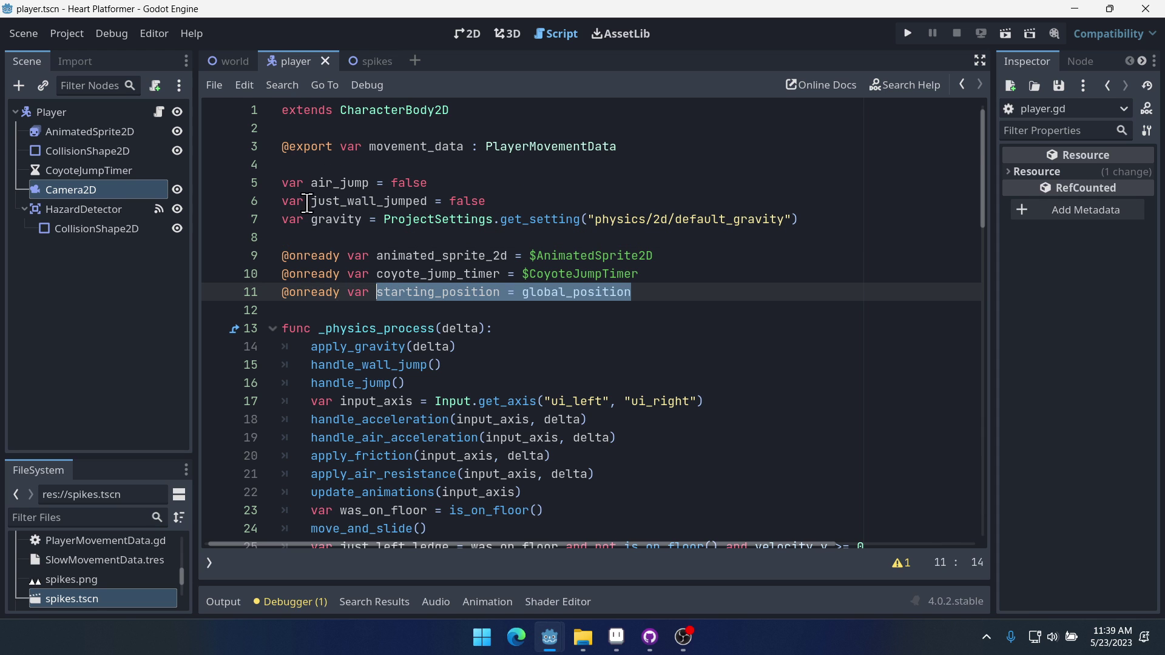
pyautogui.click(760, 302)
pyautogui.moveTo(632, 292); pyautogui.dragTo(515, 293)
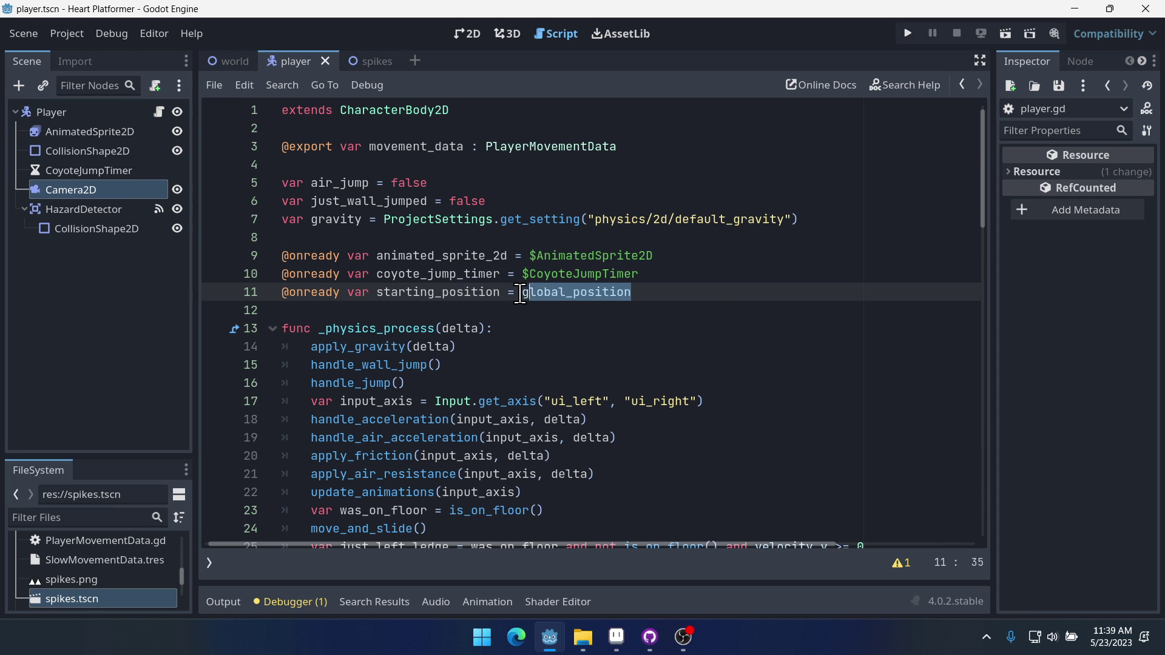
pyautogui.click(704, 187)
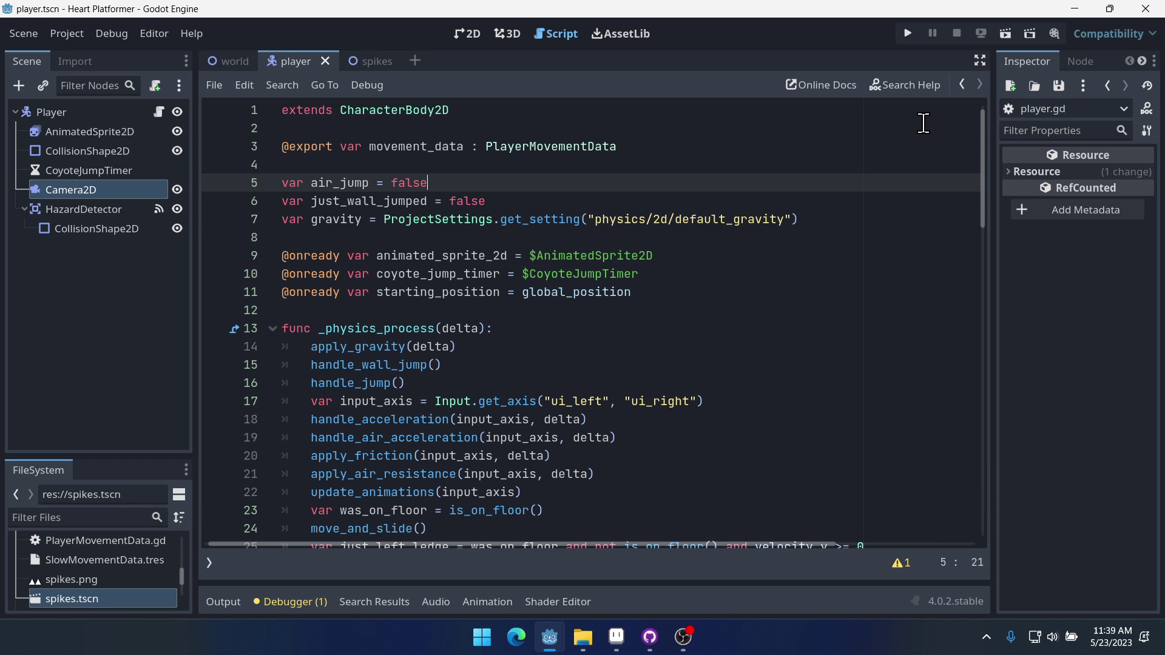
pyautogui.scroll(-4, 697, 314)
pyautogui.scroll(-9, 689, 386)
pyautogui.scroll(-7, 689, 386)
pyautogui.scroll(-1, 600, 429)
# Step: Replace queue_free() in the hazard handler with 'global_position = starting_position' and save
pyautogui.moveTo(593, 492); pyautogui.dragTo(308, 496)
pyautogui.write('player.g')
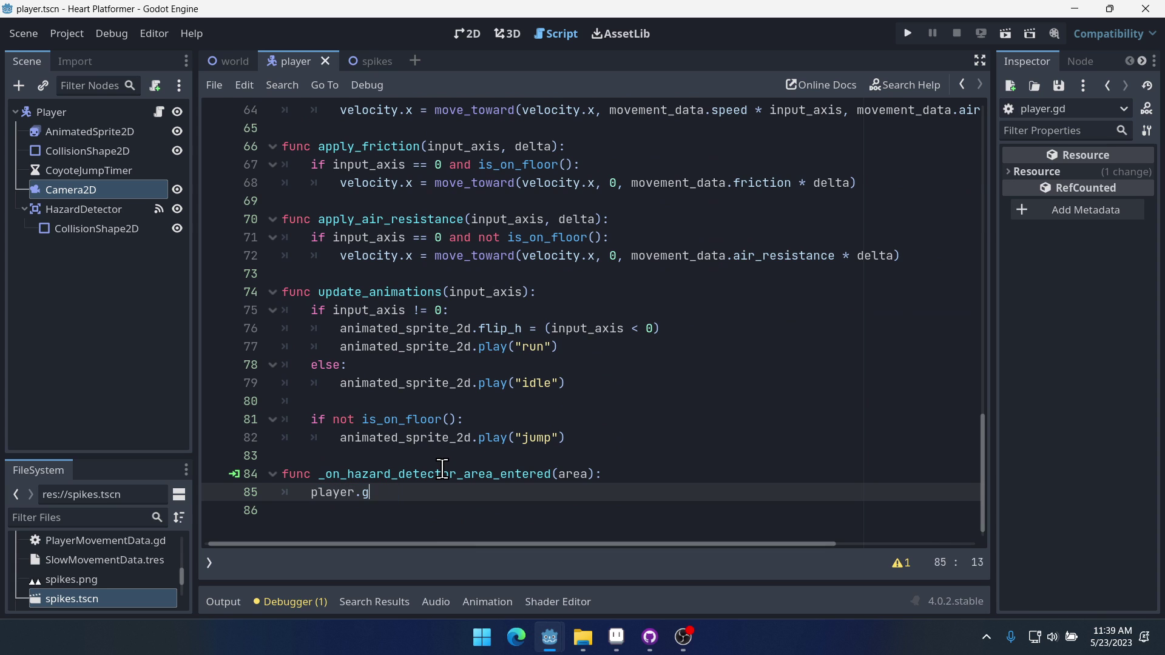
pyautogui.write('lobal_posi')
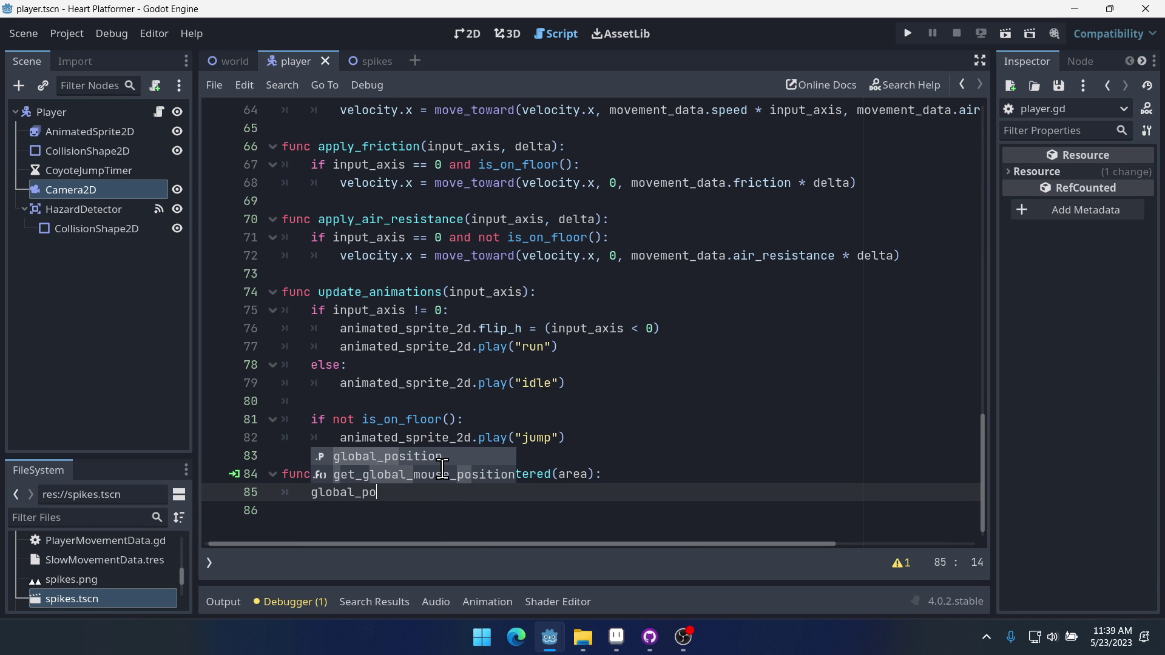
pyautogui.write('rt')
pyautogui.press('Return')
pyautogui.click(641, 311)
pyautogui.hotkey('ctrl', 's')
pyautogui.press('F5')
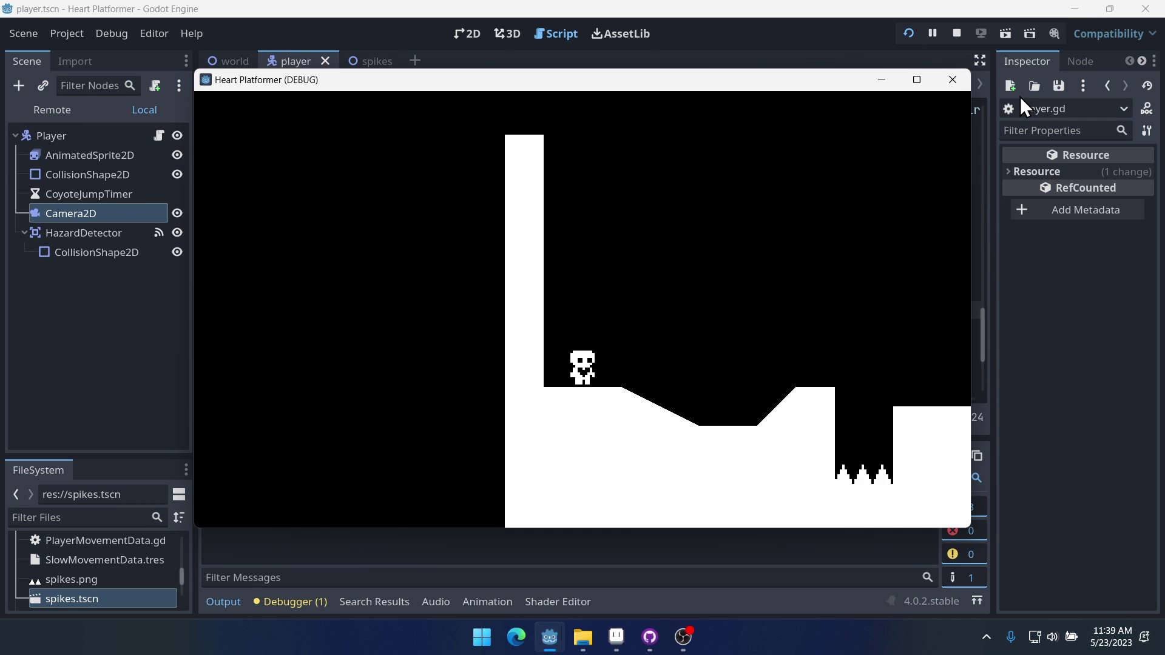
pyautogui.press('Right')
pyautogui.press('Right')
pyautogui.press('Right')
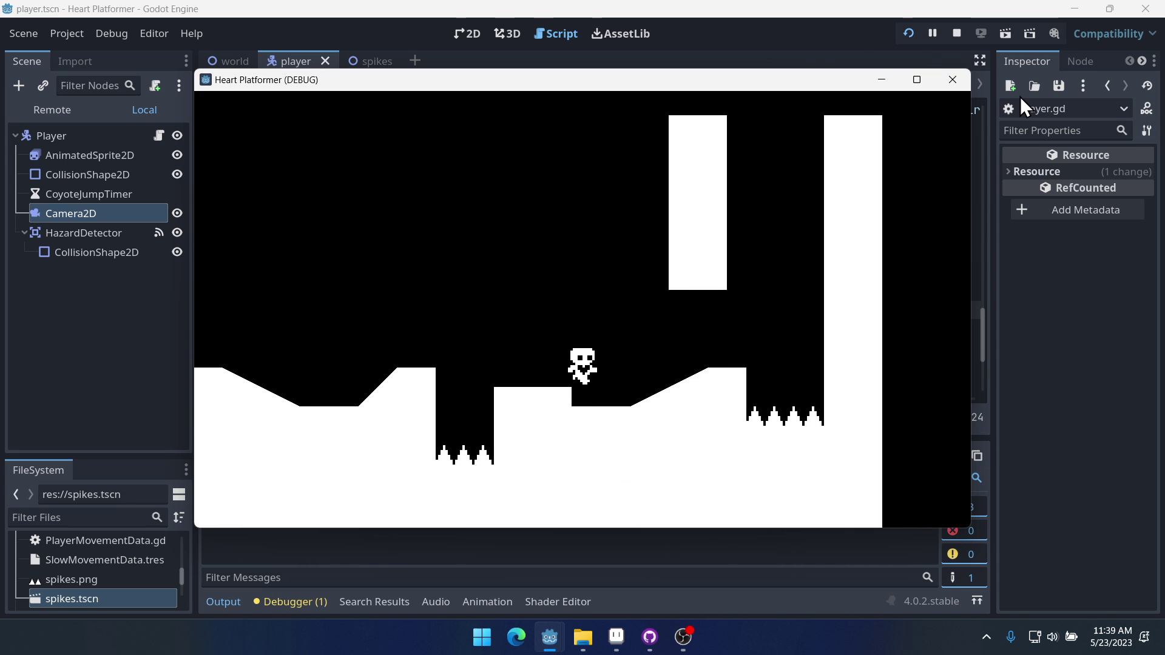
pyautogui.press('Right')
pyautogui.press('Right')
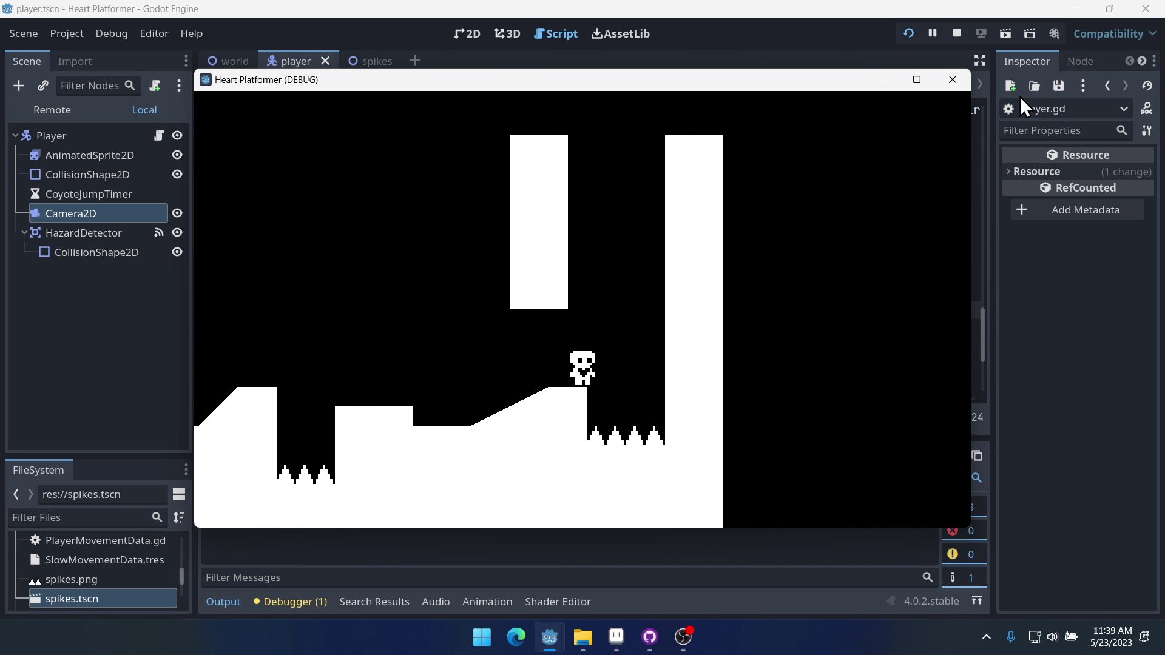
pyautogui.click(952, 79)
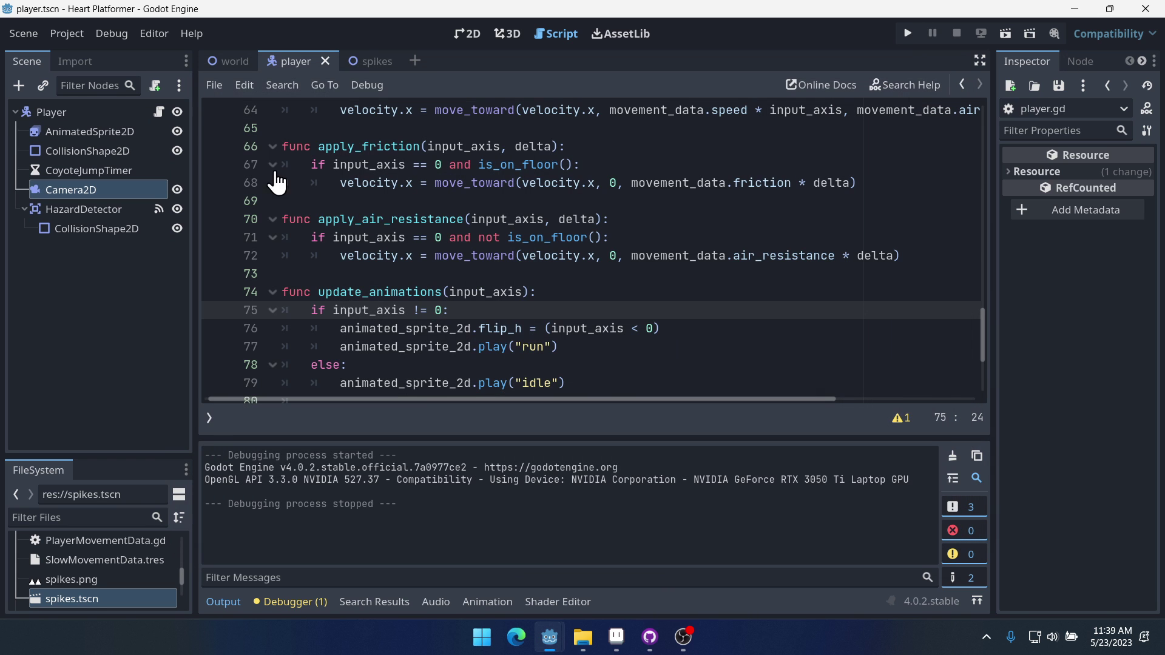
# Step: Turn on Camera2D position smoothing with speed 10, then run the game
pyautogui.click(100, 170)
pyautogui.click(91, 190)
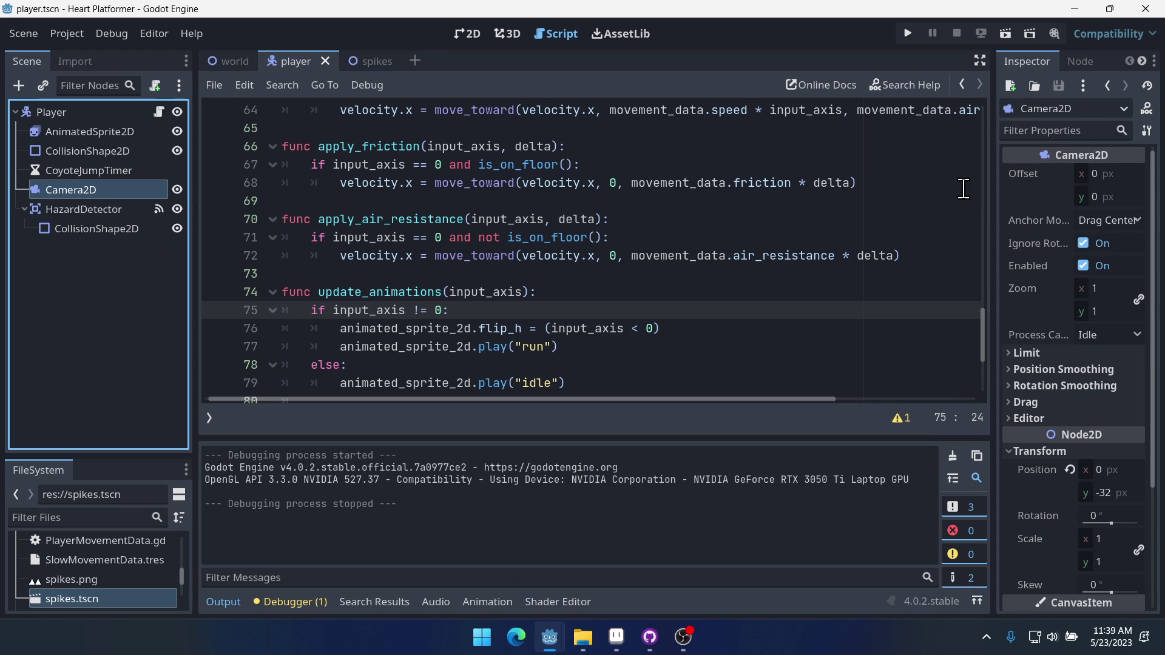
pyautogui.moveTo(992, 287); pyautogui.dragTo(781, 309)
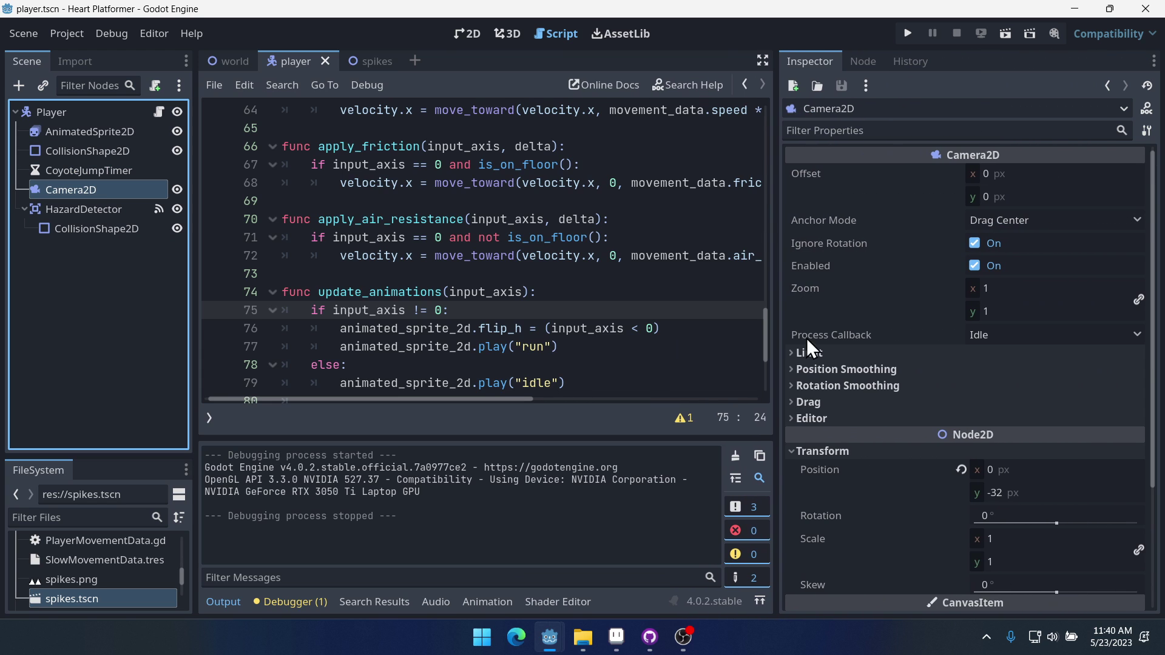
pyautogui.click(832, 372)
pyautogui.click(980, 388)
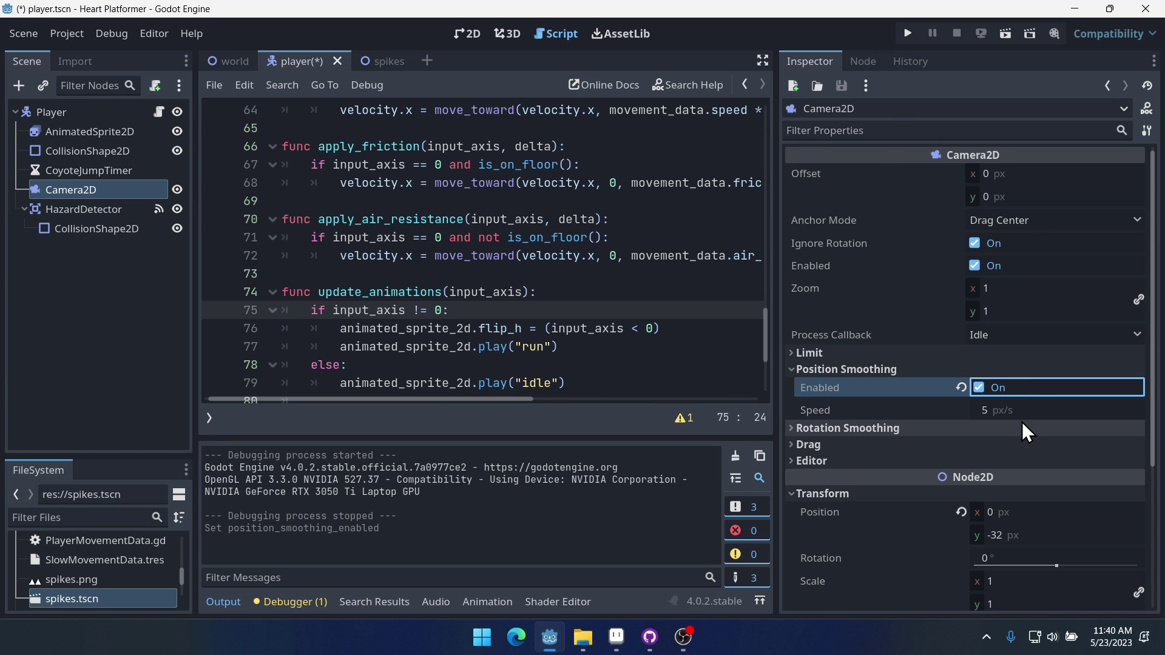
pyautogui.write('10')
pyautogui.press('Return')
pyautogui.click(913, 30)
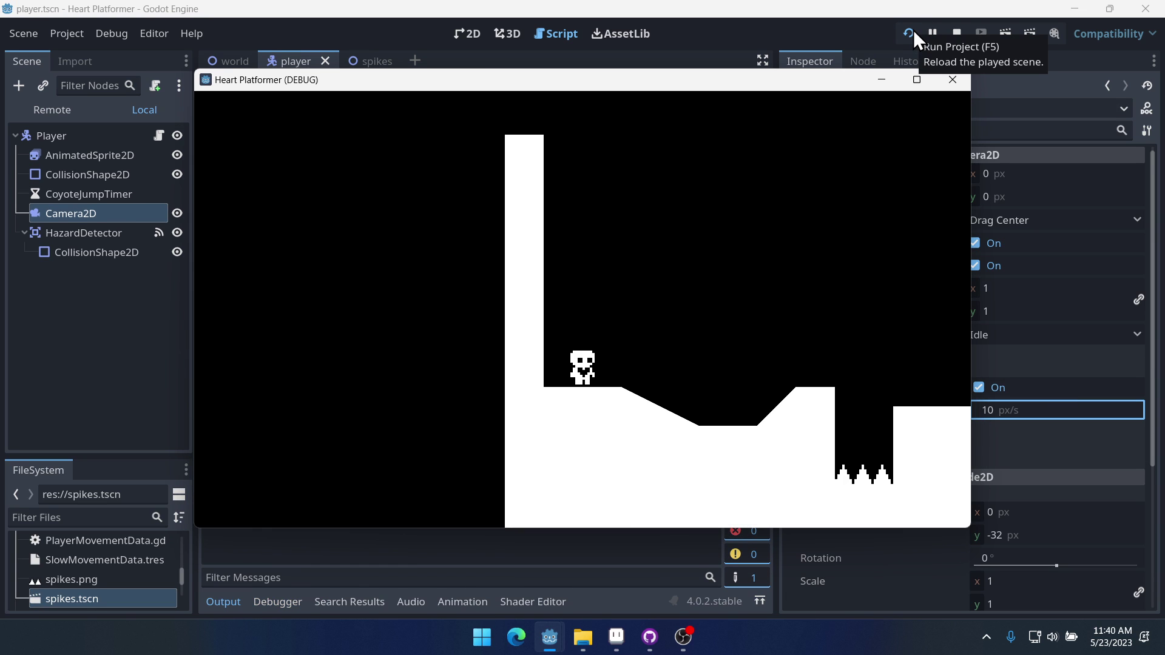
# Step: Walk and jump the character back and forth, then onto the spikes to test respawn
pyautogui.press('Left')
pyautogui.press('Right')
pyautogui.press('Right')
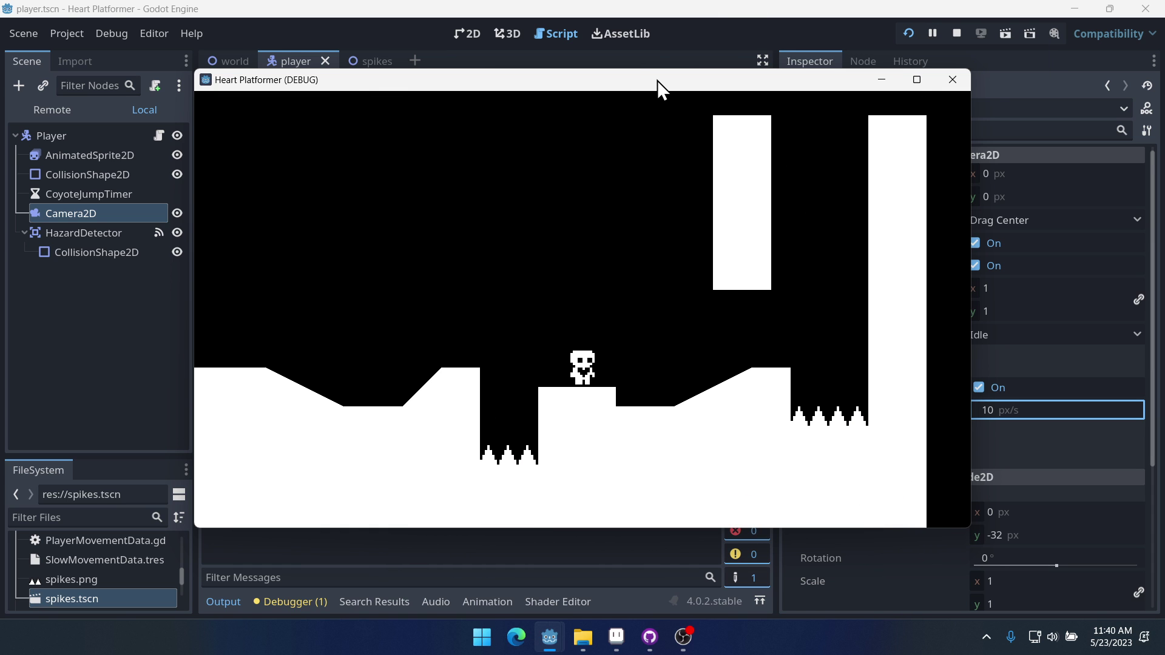
pyautogui.press('Right')
pyautogui.press('Left')
pyautogui.press('space')
pyautogui.press('Left')
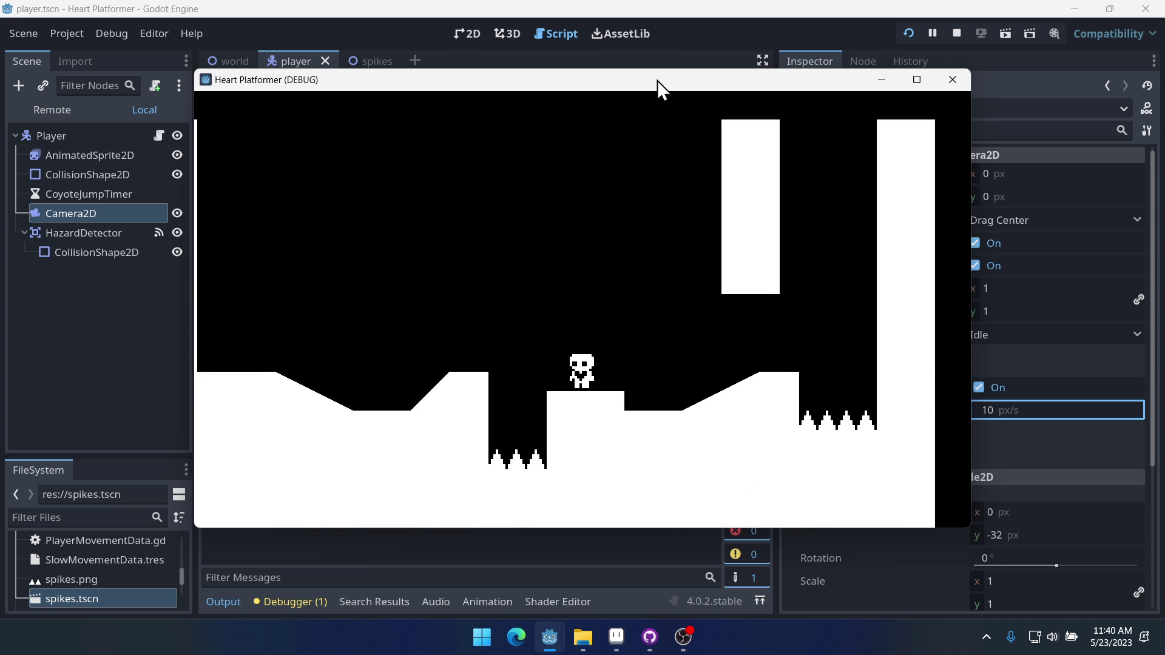
pyautogui.press('Right')
pyautogui.press('space')
pyautogui.press('space')
pyautogui.press('Left')
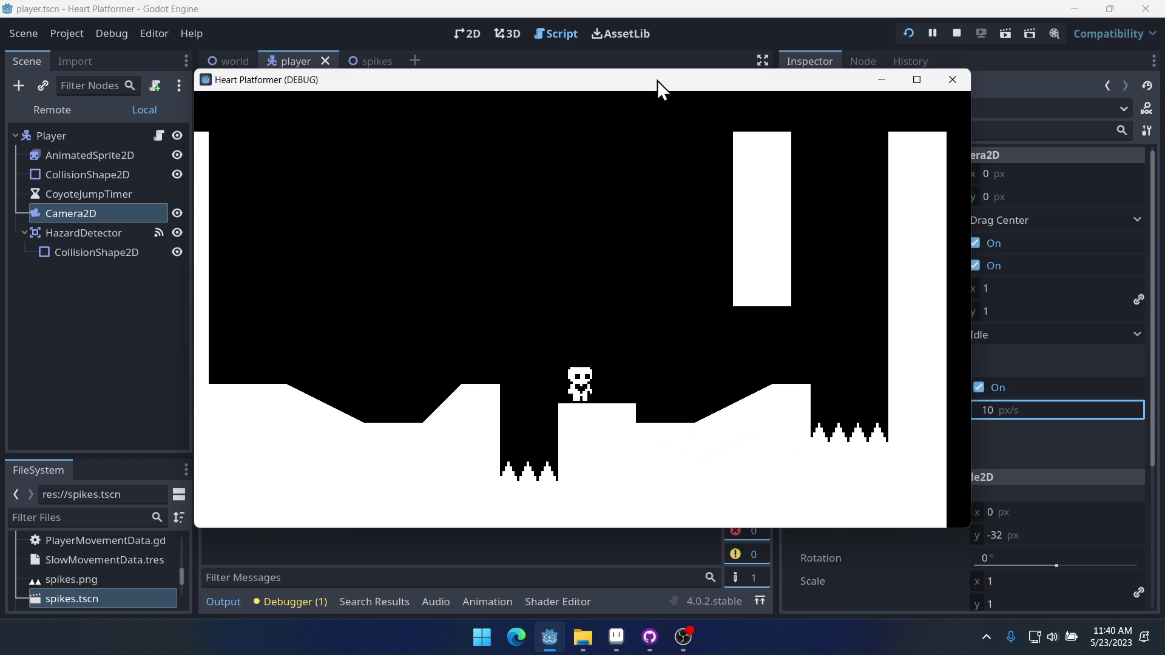
pyautogui.press('space')
pyautogui.press('Right')
pyautogui.press('Right')
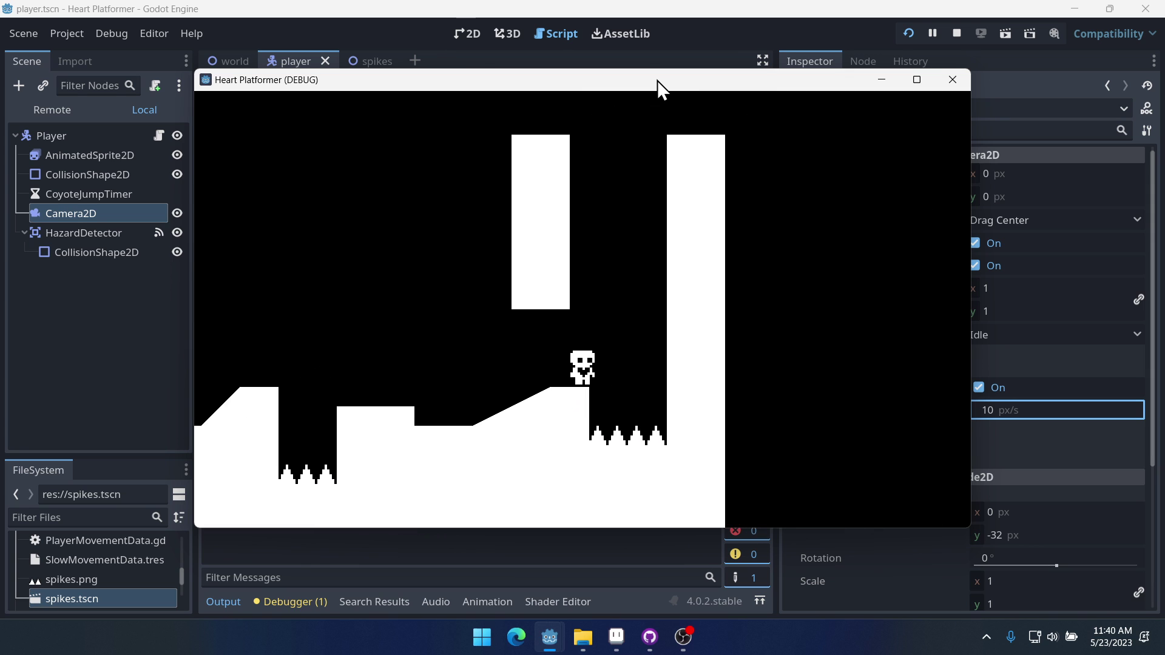
# Step: Hit the spikes again, jump toward the pillars and over the pit, then close the game
pyautogui.press('Right')
pyautogui.press('Left')
pyautogui.press('Right')
pyautogui.press('space')
pyautogui.press('Left')
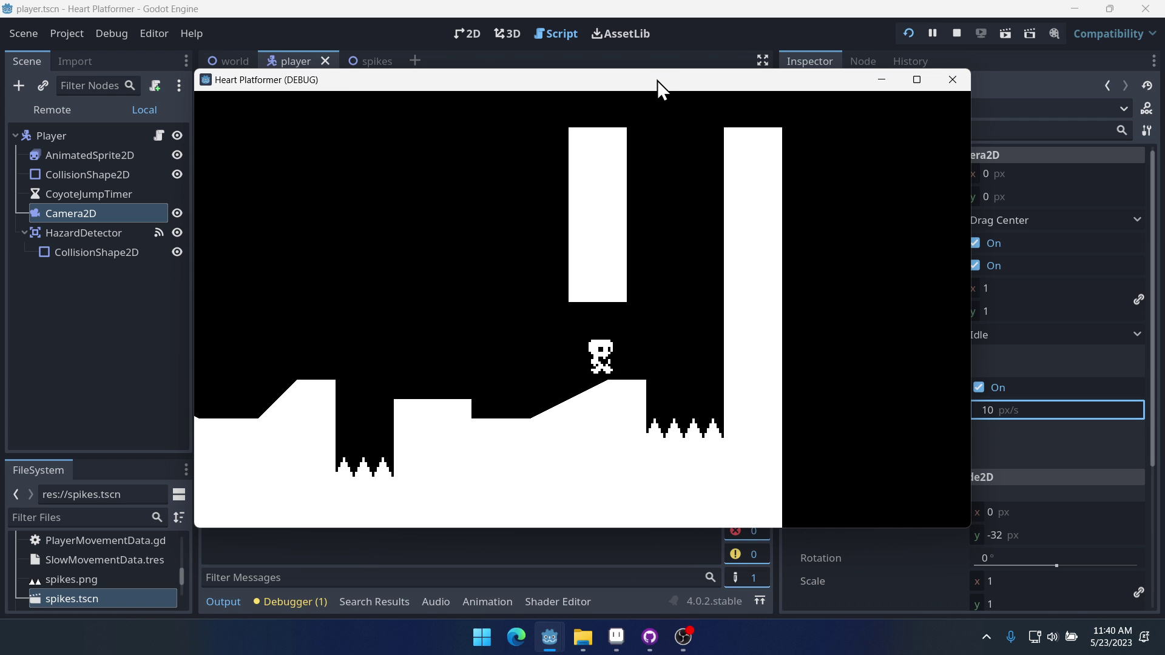
pyautogui.press('Right')
pyautogui.press('Right')
pyautogui.press('space')
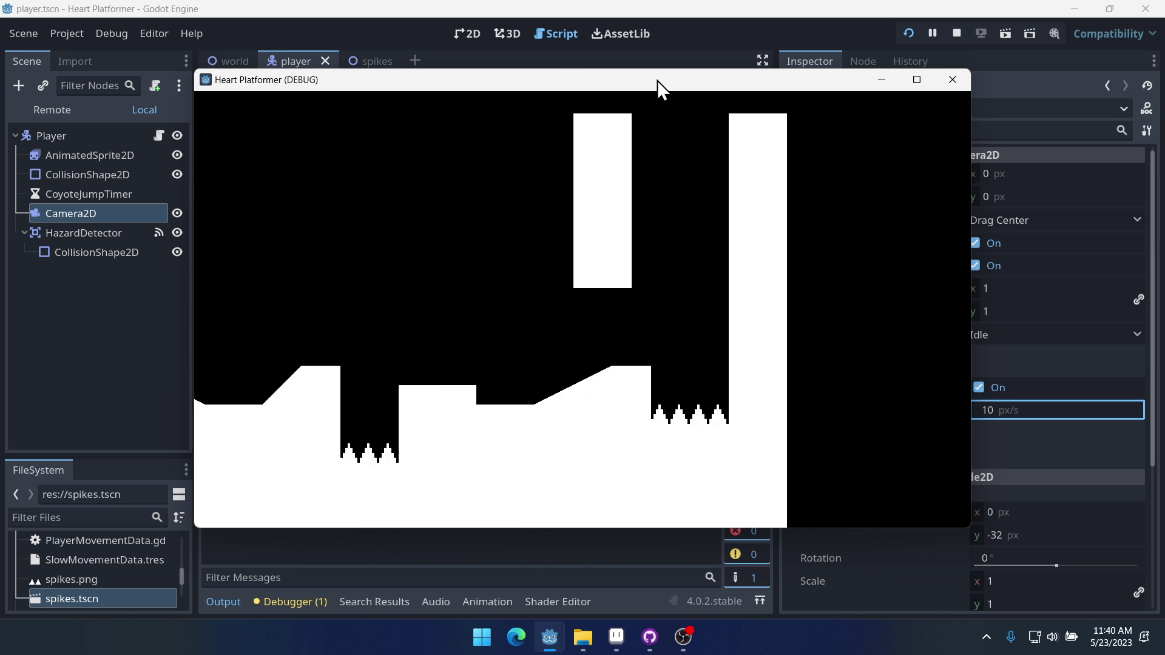
pyautogui.press('Right')
pyautogui.press('Right')
pyautogui.press('space')
pyautogui.press('Right')
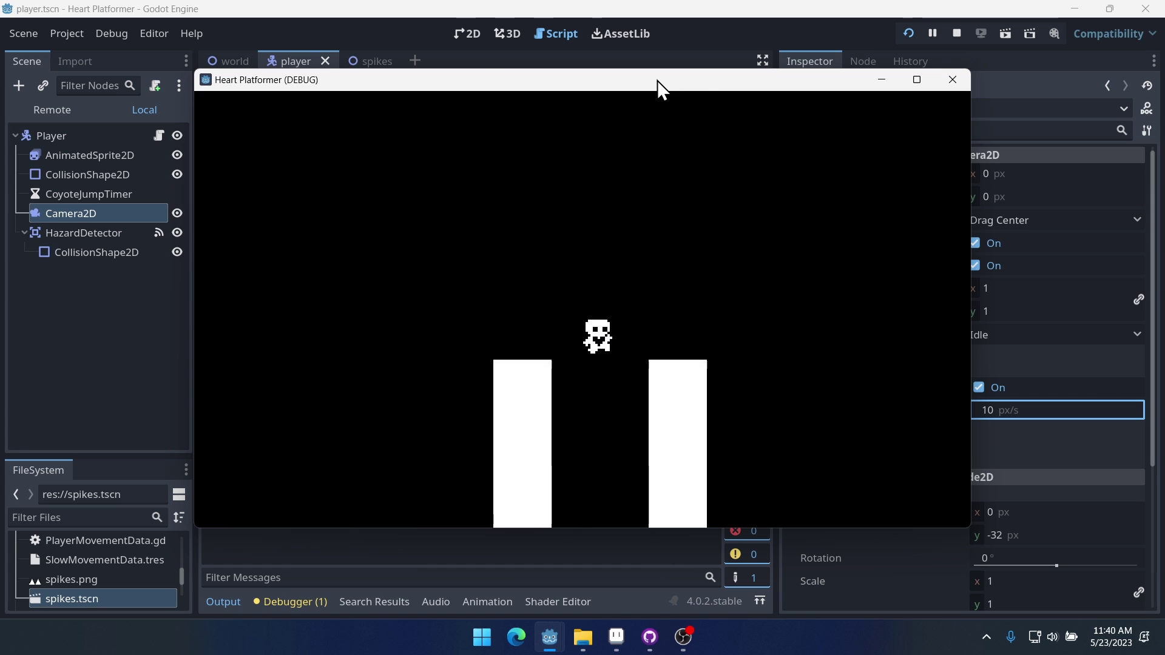
pyautogui.press('Left')
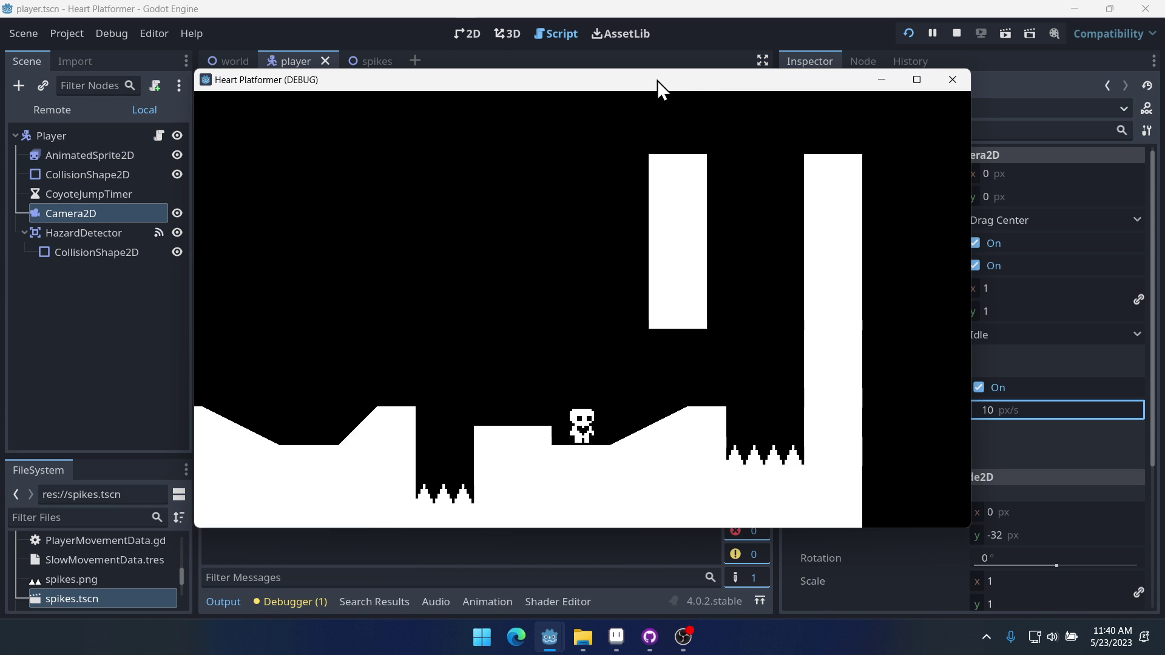
pyautogui.press('space')
pyautogui.press('Left')
pyautogui.press('space')
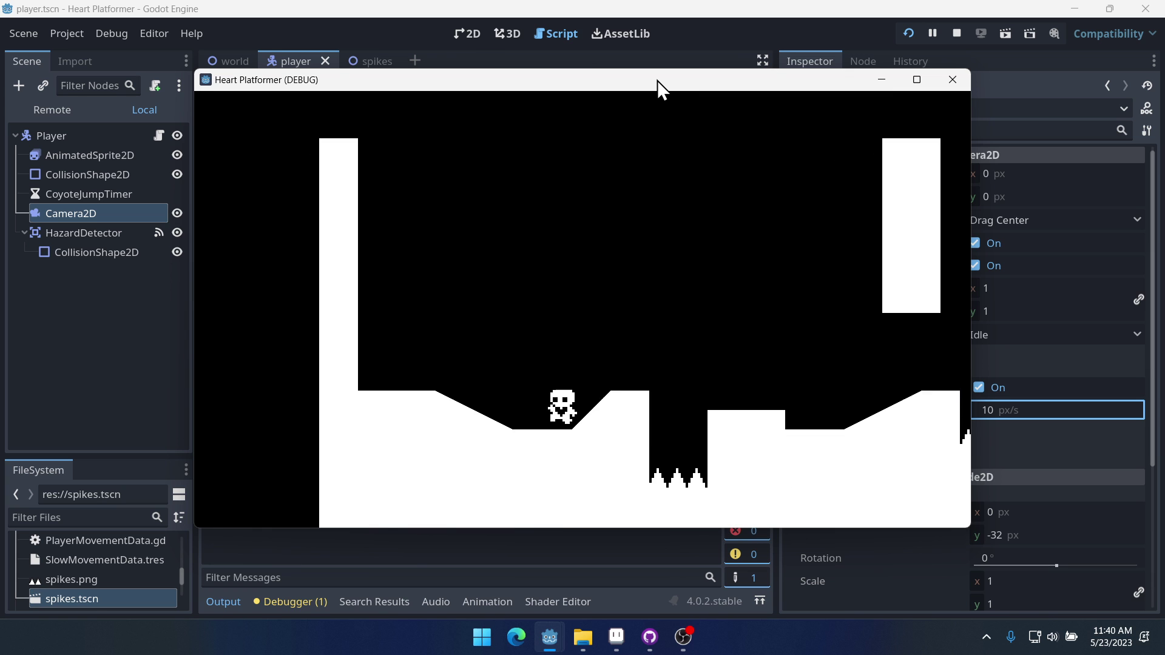
pyautogui.press('Right')
pyautogui.press('space')
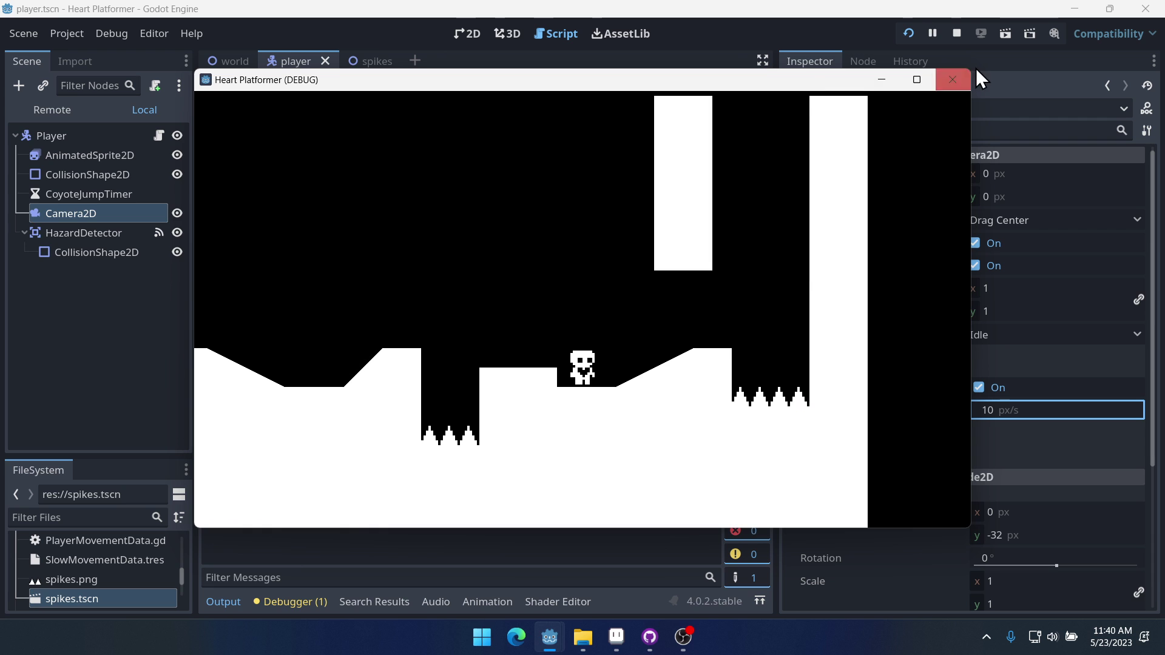
pyautogui.click(952, 79)
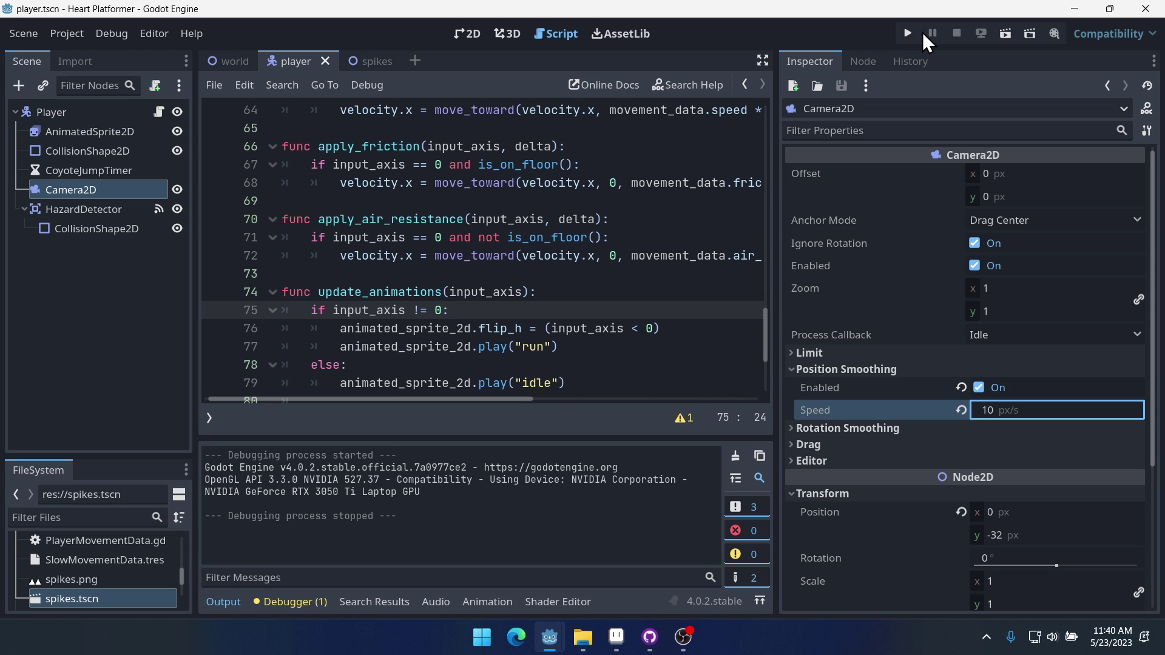
pyautogui.press('Right')
pyautogui.press('space')
pyautogui.press('Right')
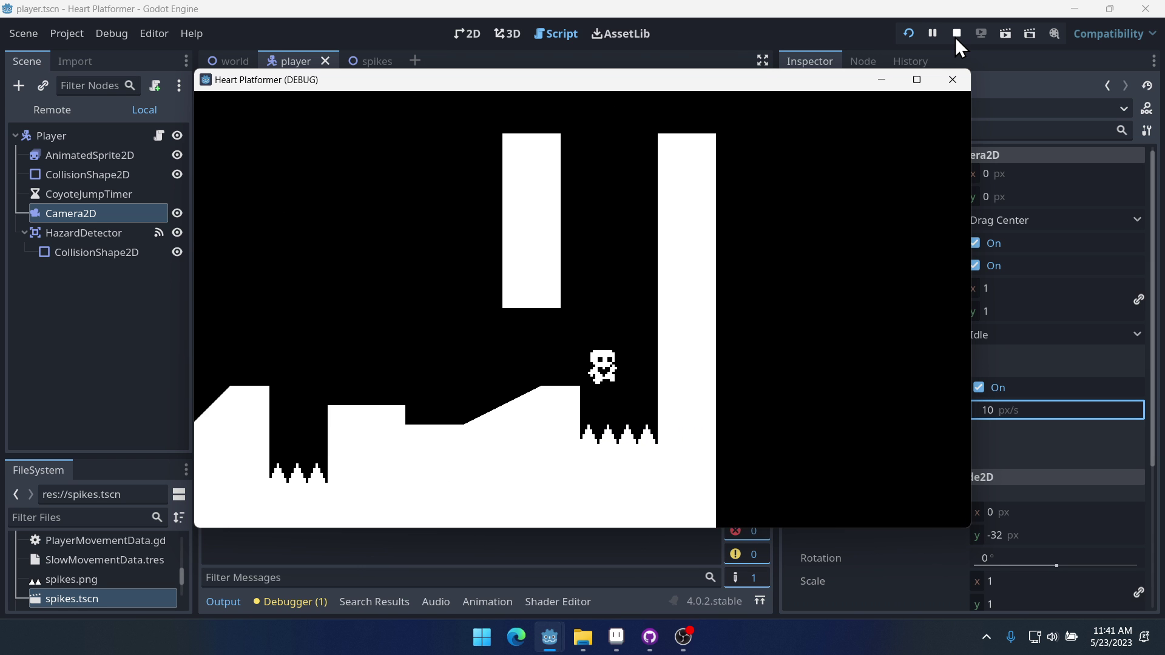
pyautogui.press('Right')
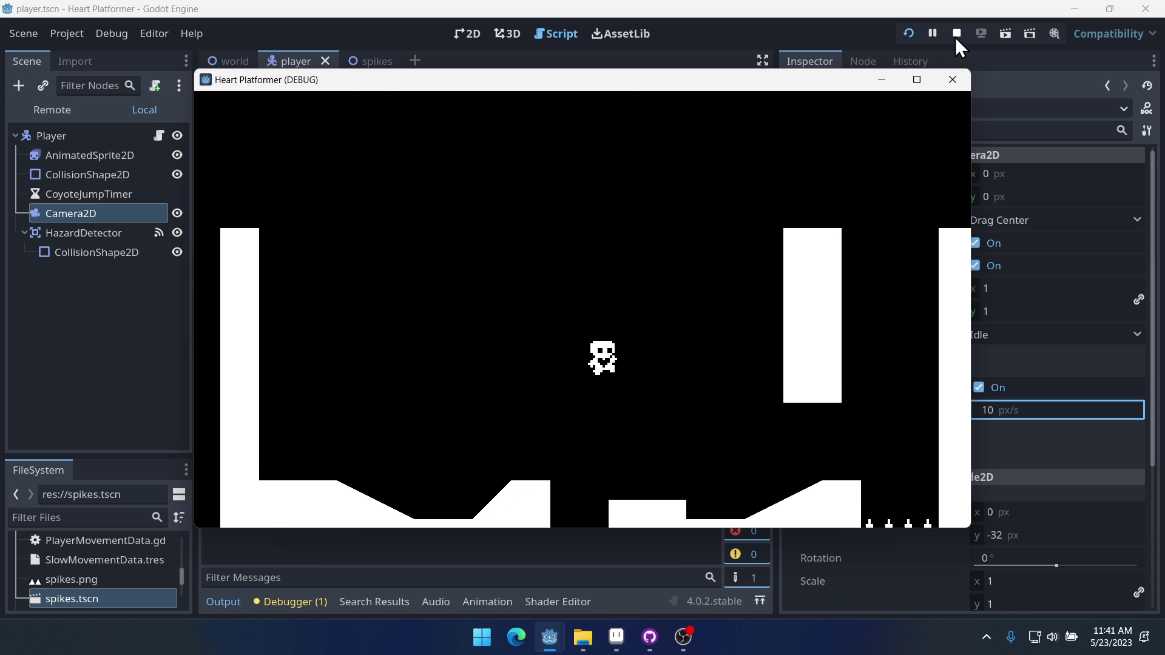
pyautogui.press('Right')
pyautogui.press('Right')
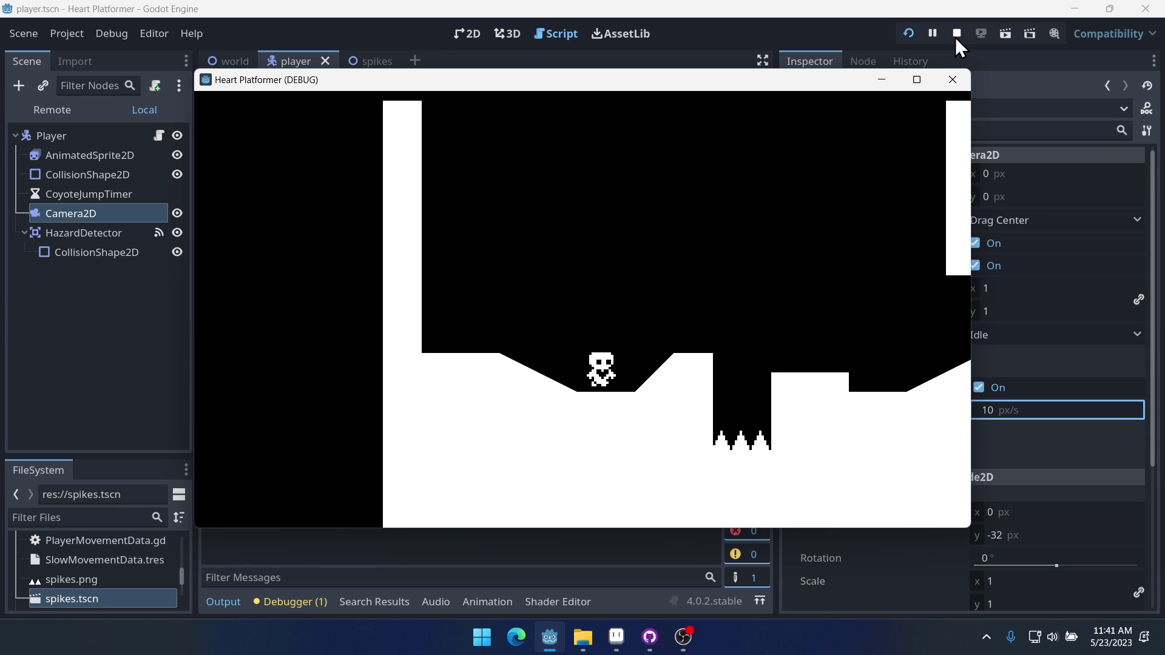
pyautogui.press('space')
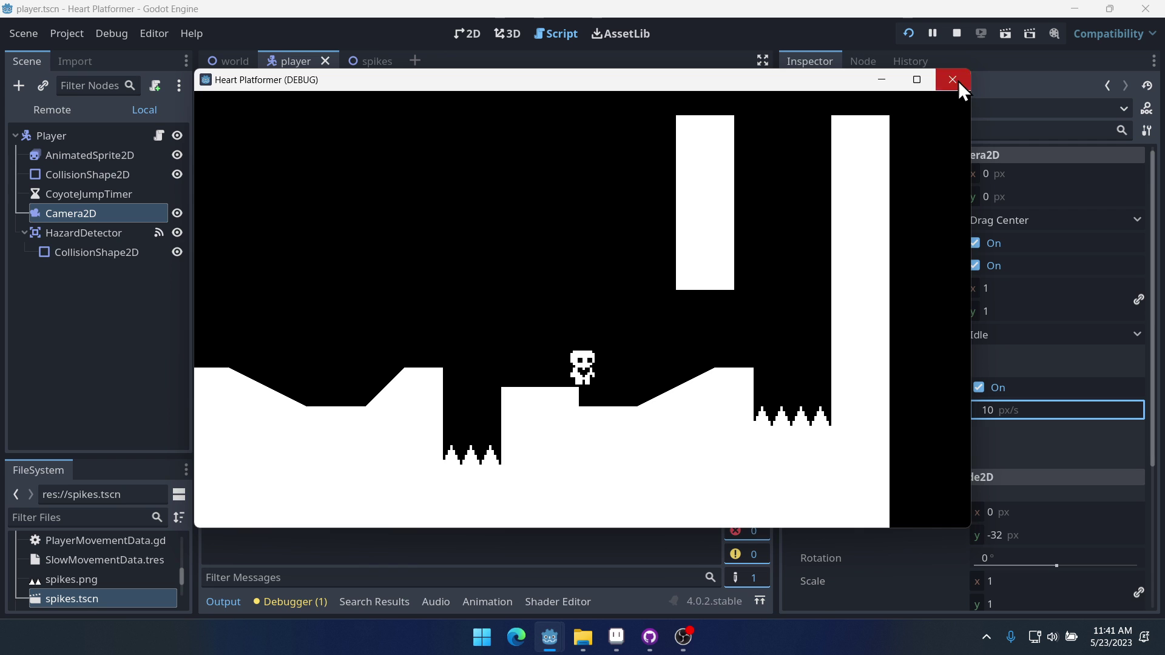
pyautogui.click(954, 80)
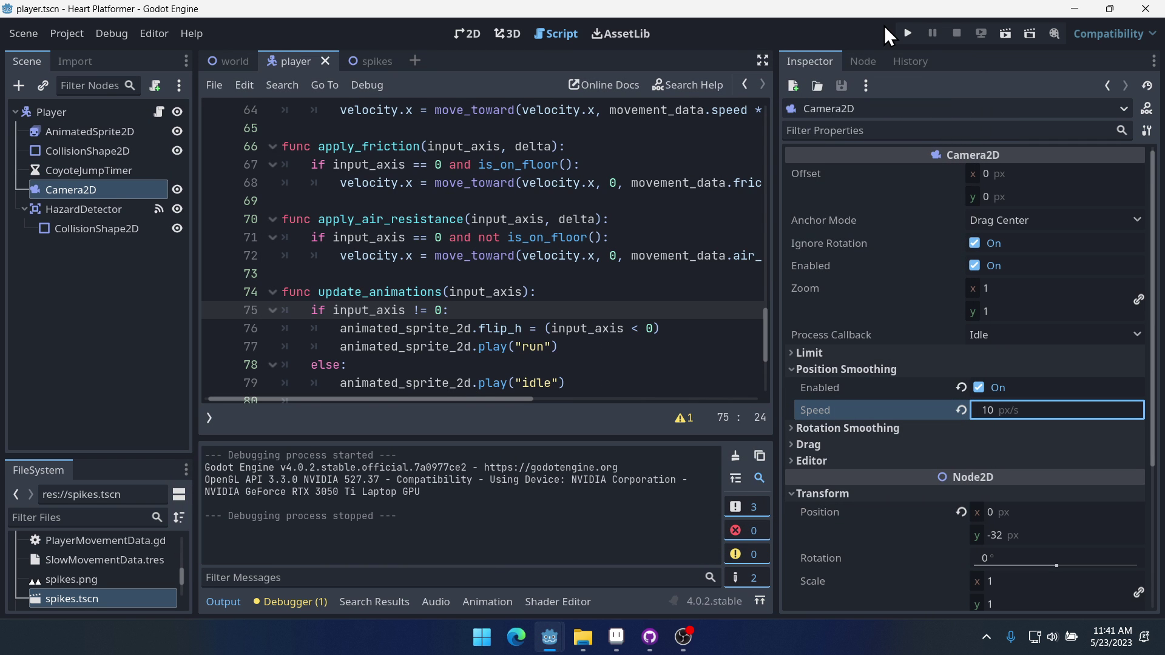